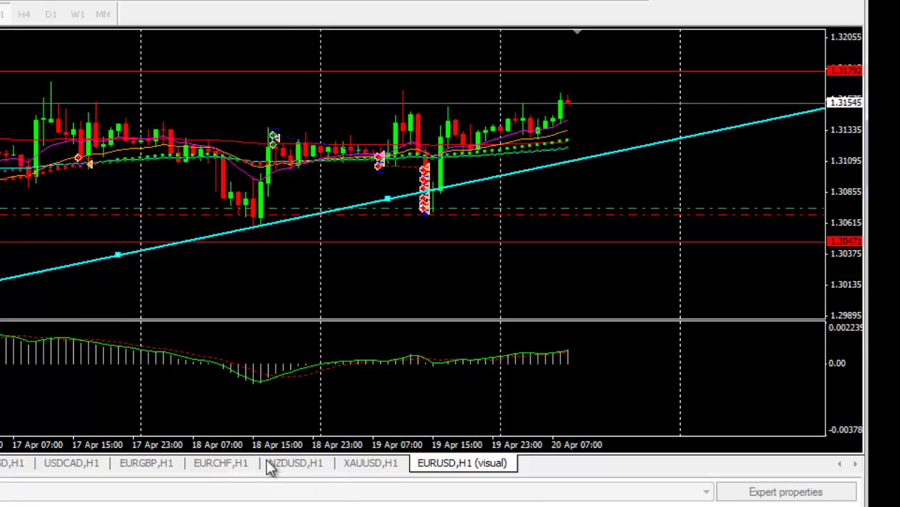
# Switch to the Excel trade log and enter 1.31792 in column I of the last row
pyautogui.moveTo(261, 475); pyautogui.dragTo(479, 496)
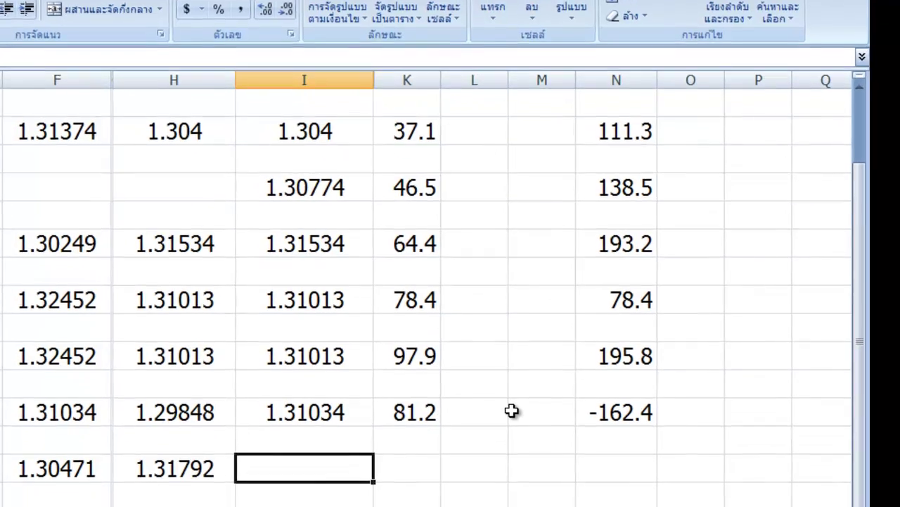
pyautogui.write('1.')
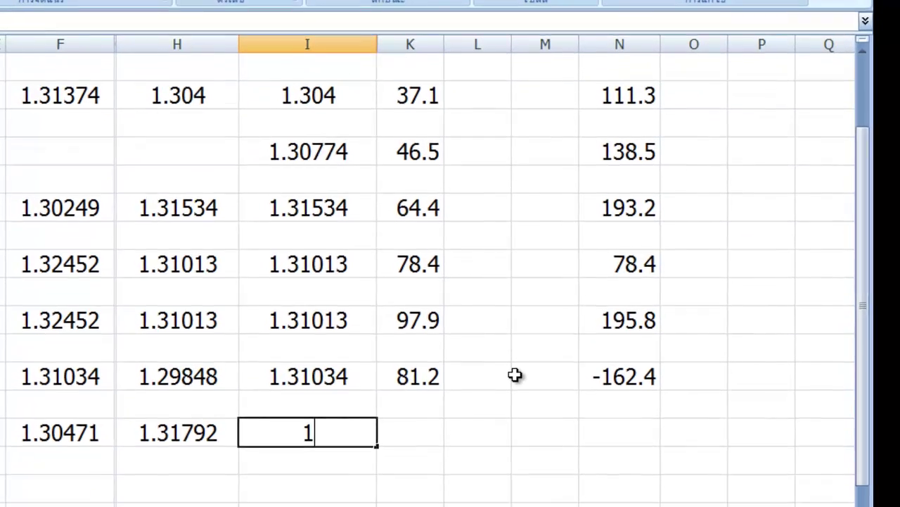
pyautogui.write('31')
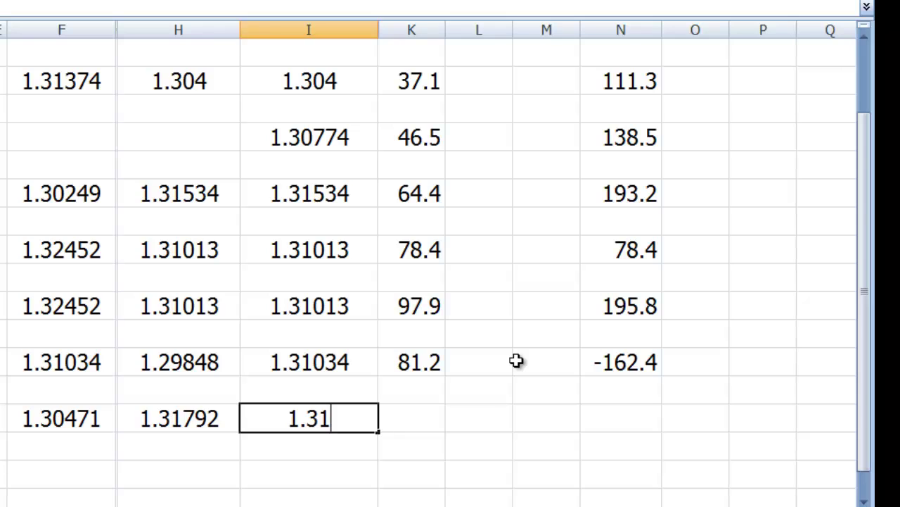
pyautogui.write('792')
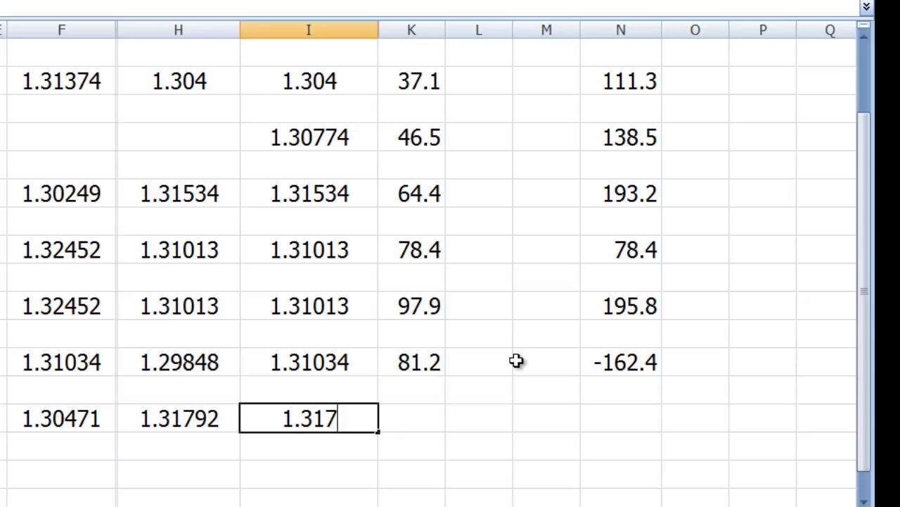
# Calculate 31792 minus 31075 in Calculator and enter the difference as 71.7 in column K of the last row
pyautogui.click(415, 418)
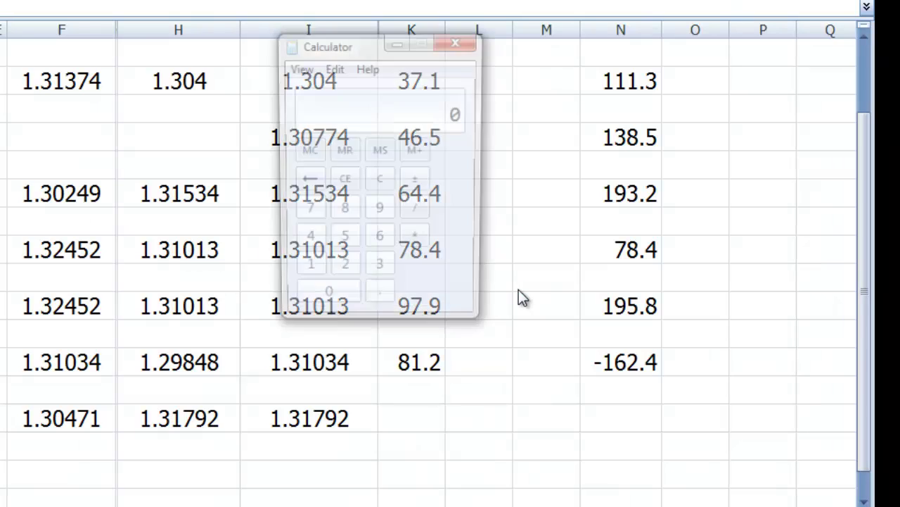
pyautogui.click(379, 273)
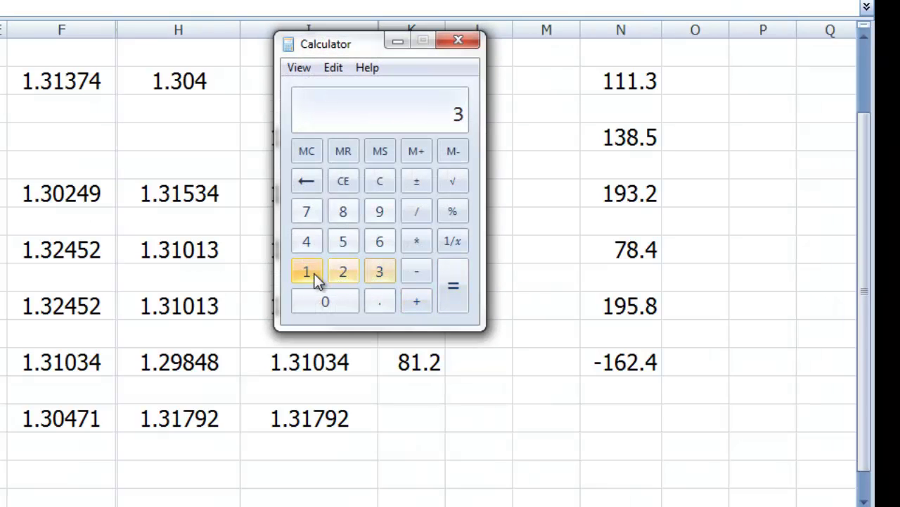
pyautogui.click(312, 277)
pyautogui.click(307, 213)
pyautogui.click(383, 215)
pyautogui.click(345, 271)
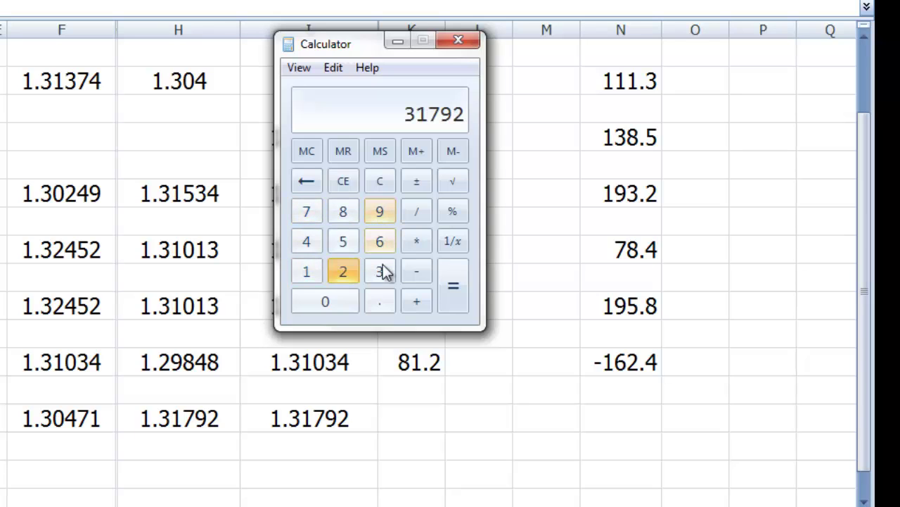
pyautogui.click(415, 274)
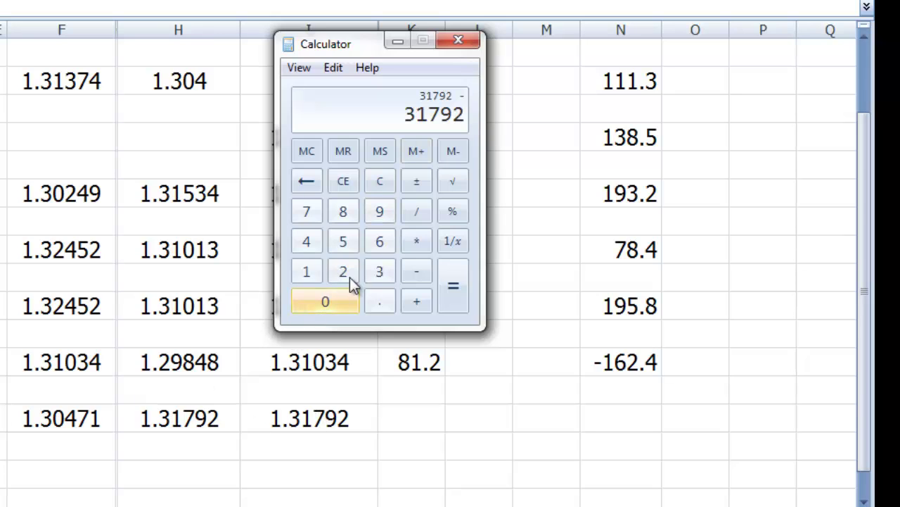
pyautogui.click(373, 276)
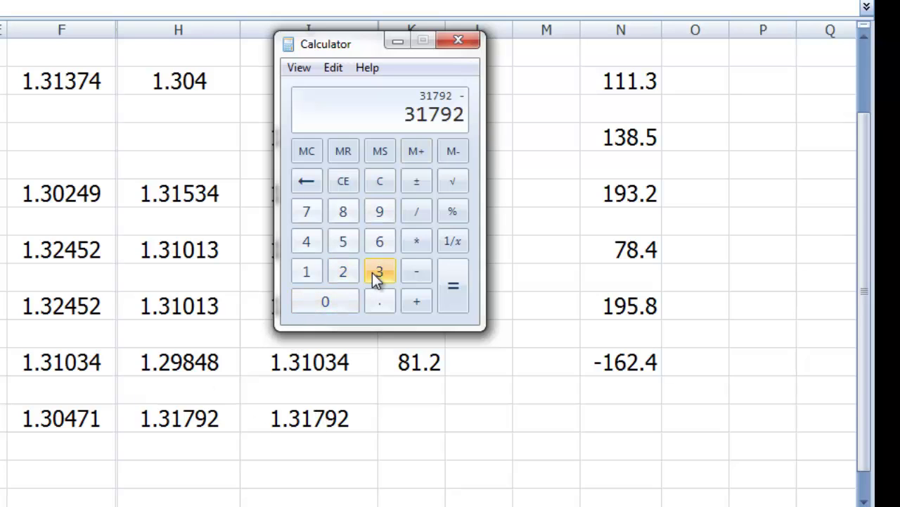
pyautogui.click(312, 271)
pyautogui.click(320, 297)
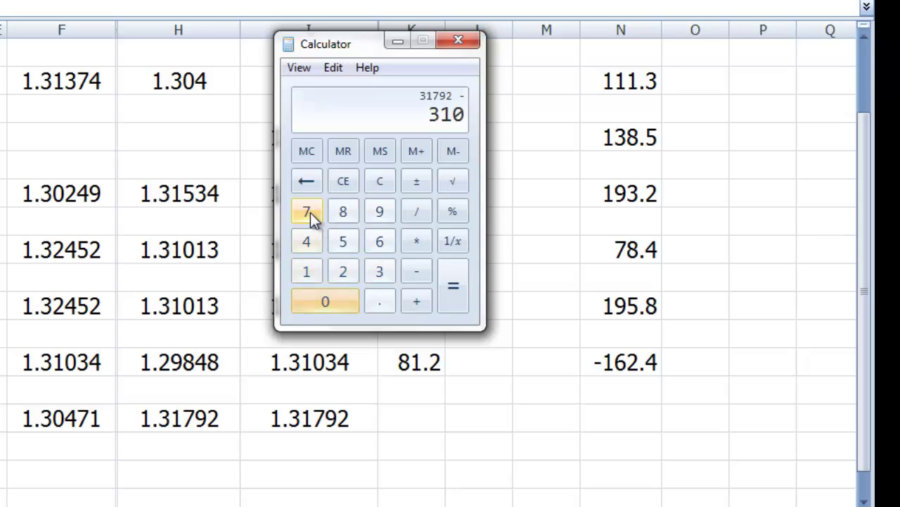
pyautogui.click(310, 213)
pyautogui.click(344, 242)
pyautogui.click(450, 280)
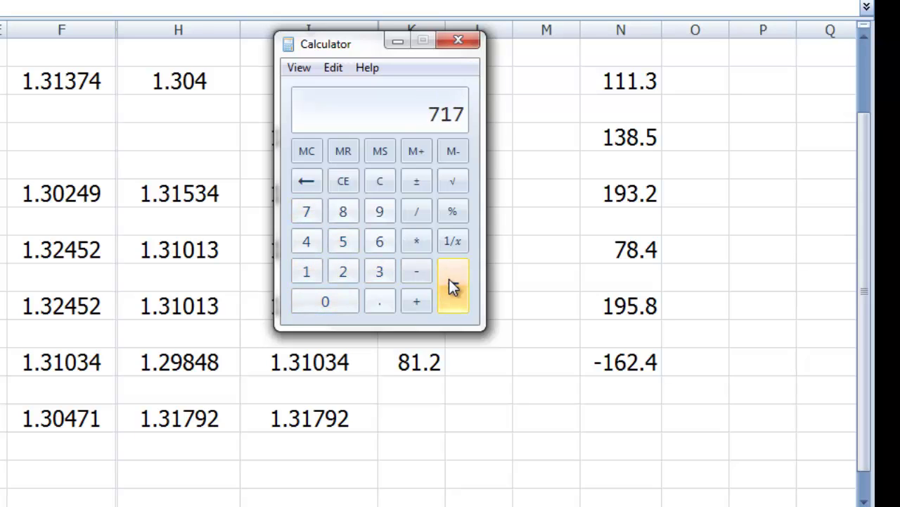
pyautogui.click(394, 43)
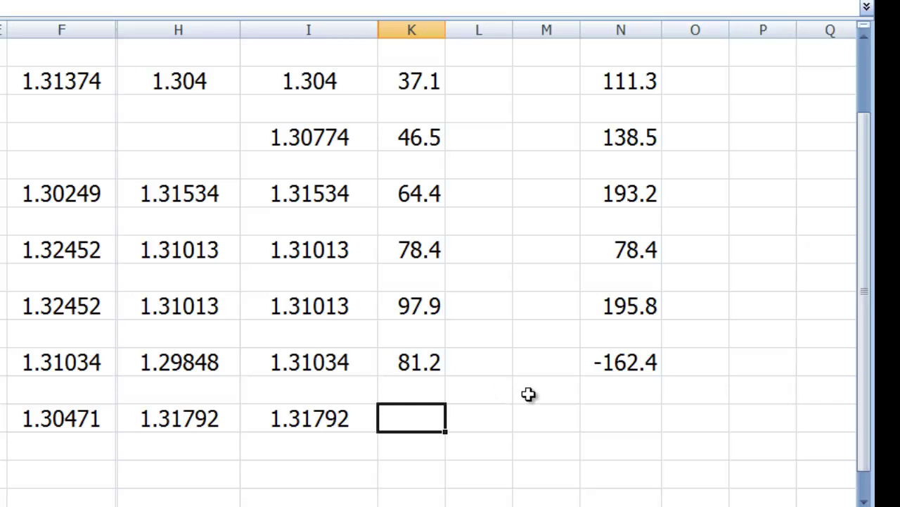
pyautogui.write('71.7')
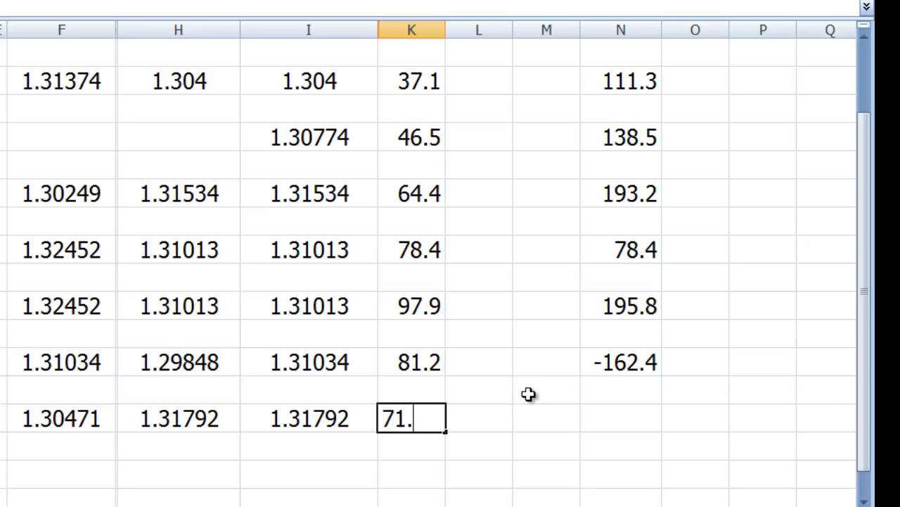
# Clear the calculator and multiply 71.1 by 2 for the last row's column N value
pyautogui.click(611, 415)
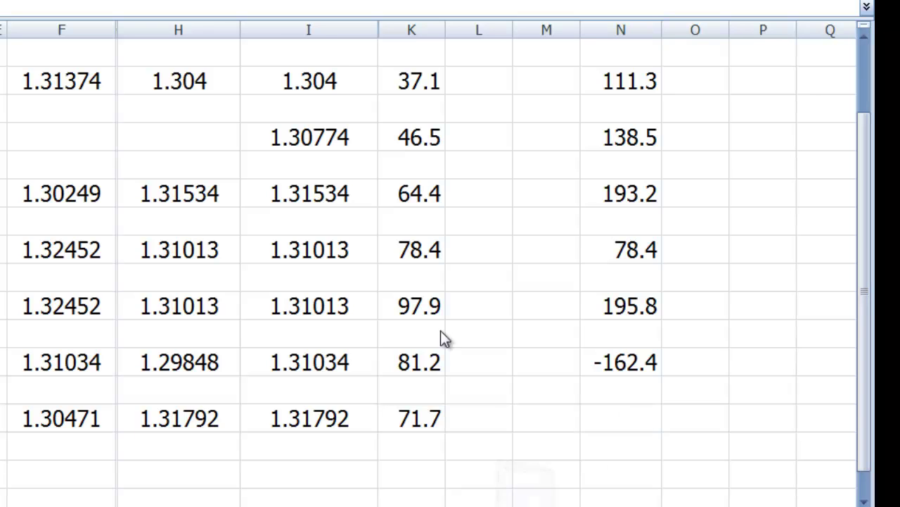
pyautogui.click(380, 184)
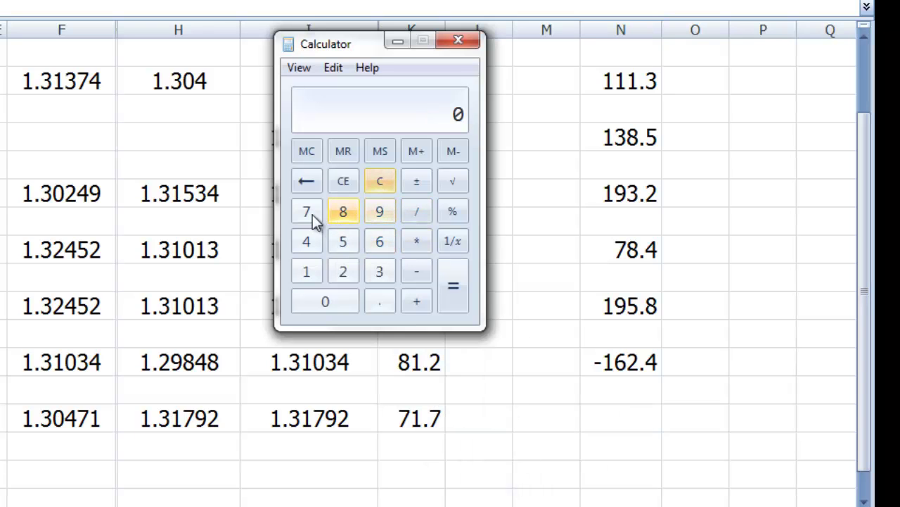
pyautogui.click(307, 212)
pyautogui.click(309, 275)
pyautogui.click(377, 303)
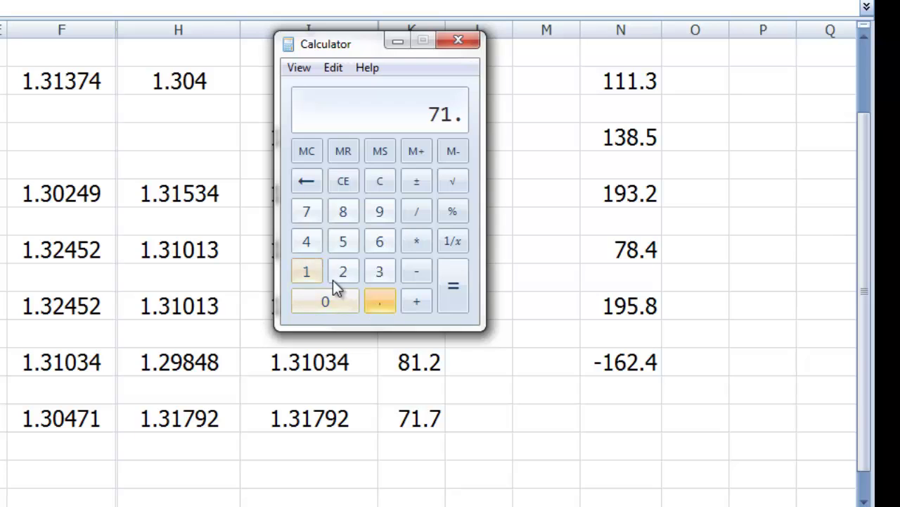
pyautogui.click(310, 276)
pyautogui.click(415, 241)
pyautogui.click(350, 269)
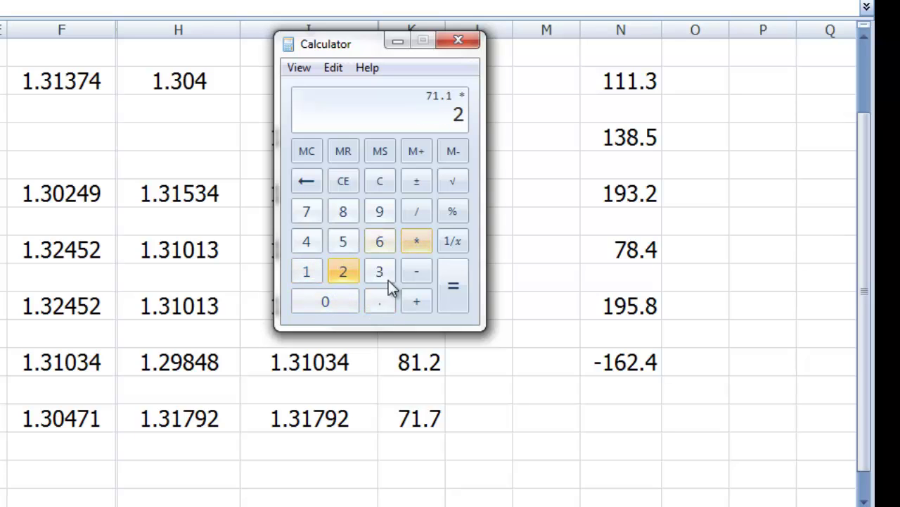
pyautogui.click(452, 289)
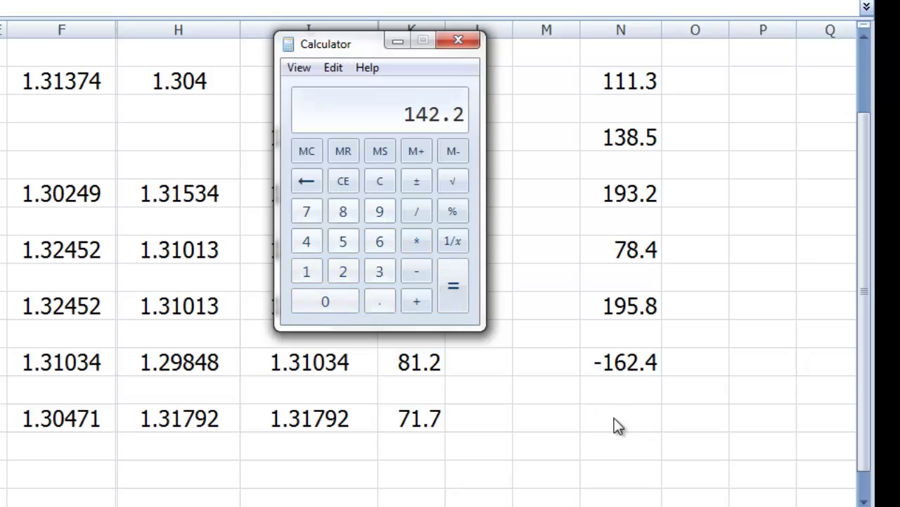
# Enter 142.2 in column N of the last trade row
pyautogui.click(614, 418)
pyautogui.write('1')
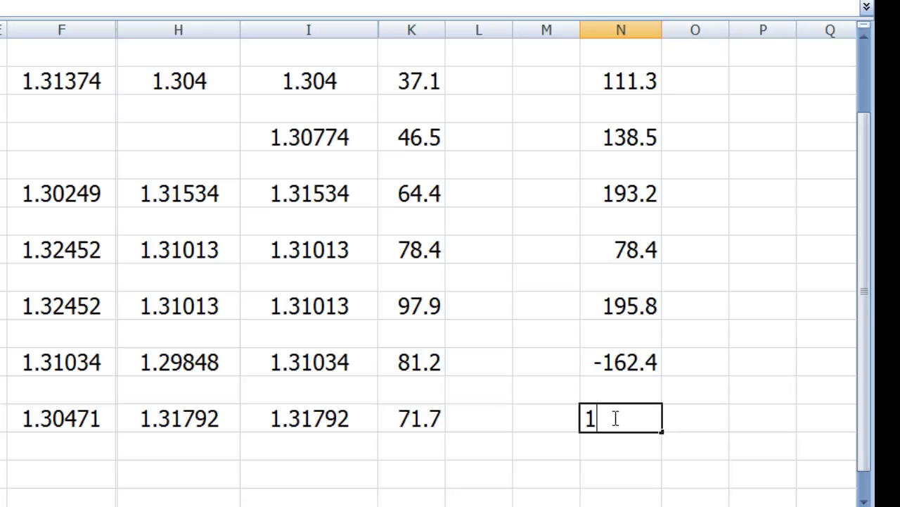
pyautogui.write('42.2')
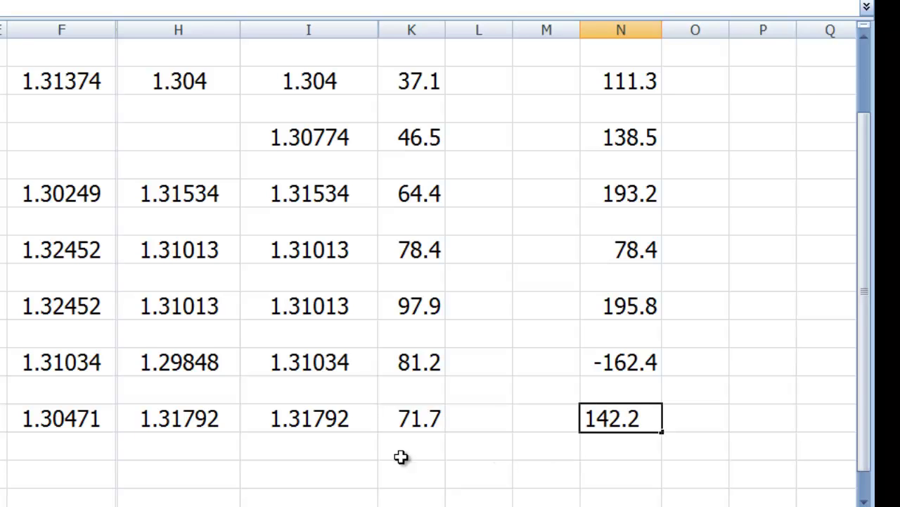
pyautogui.scroll(-1, 127, 432)
pyautogui.press('Return')
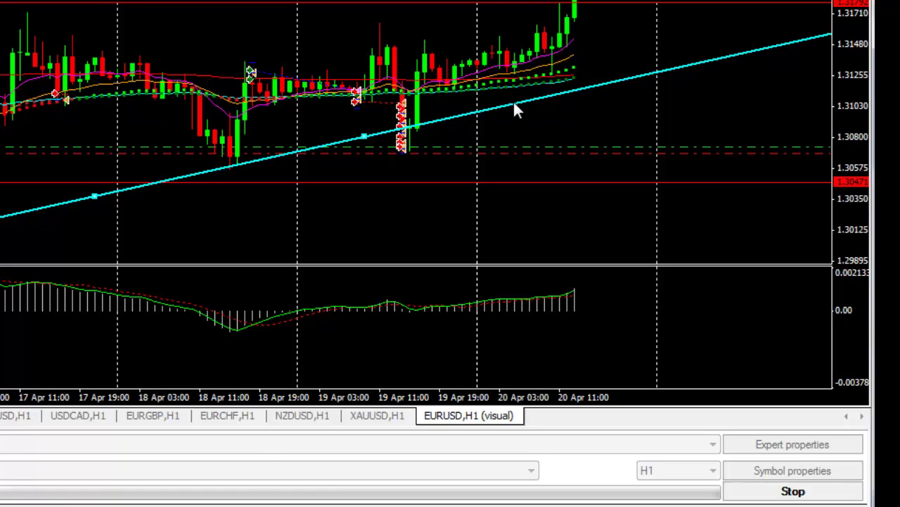
# Delete the cyan trend line and draw a Fibonacci retracement from the 17 April high at 1.31715 down to the 16 April low at 1.29935
pyautogui.rightClick(514, 103)
pyautogui.click(540, 165)
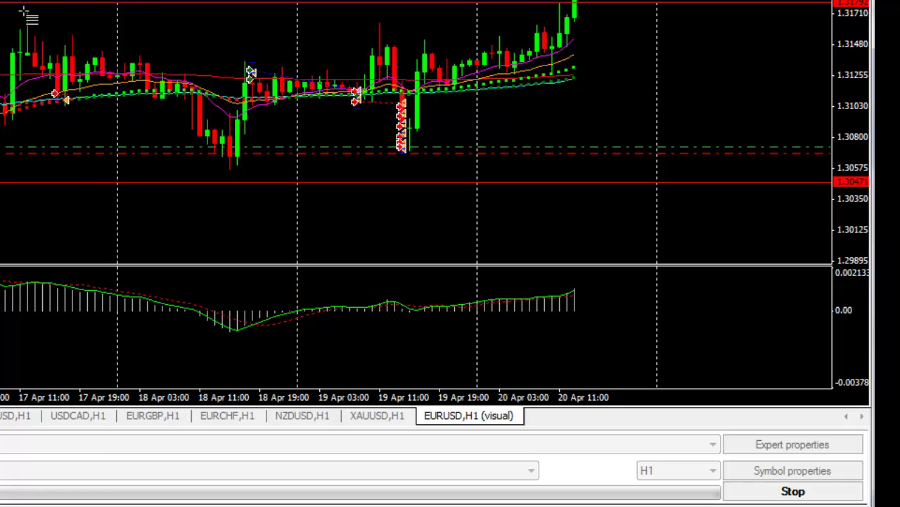
pyautogui.moveTo(25, 10); pyautogui.dragTo(809, 250)
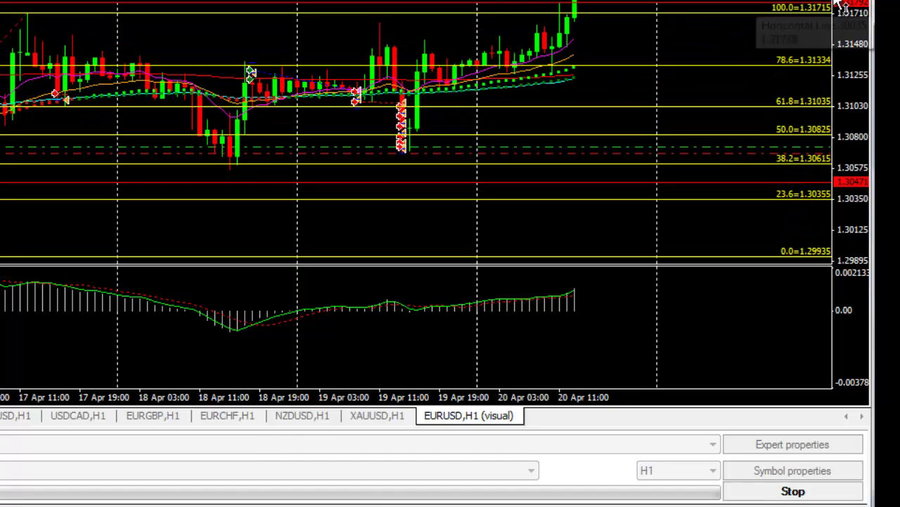
# Delete the red horizontal line at 1.31792 from the EURUSD chart
pyautogui.moveTo(851, 16); pyautogui.dragTo(856, 35)
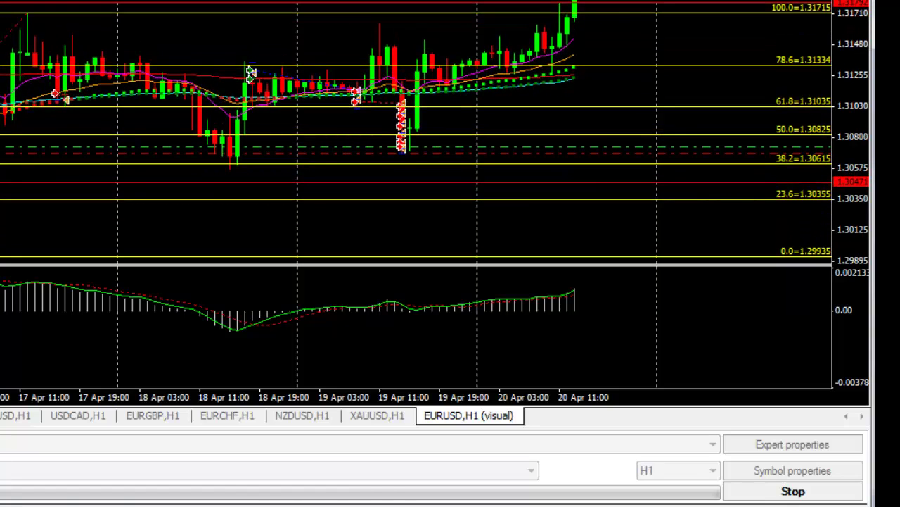
pyautogui.rightClick(599, 6)
pyautogui.click(611, 63)
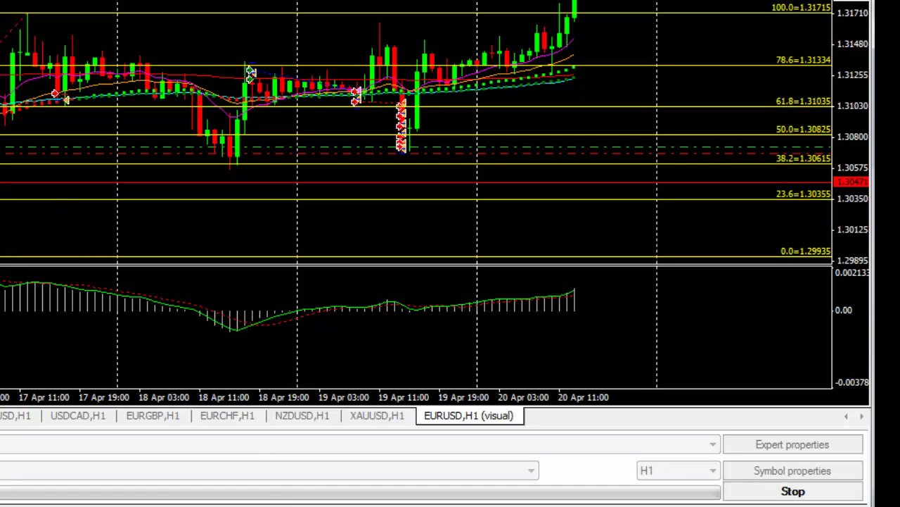
# Mark the 18 April low with a rectangle and draw a trend line from the 16 April low through it
pyautogui.moveTo(191, 140); pyautogui.dragTo(260, 182)
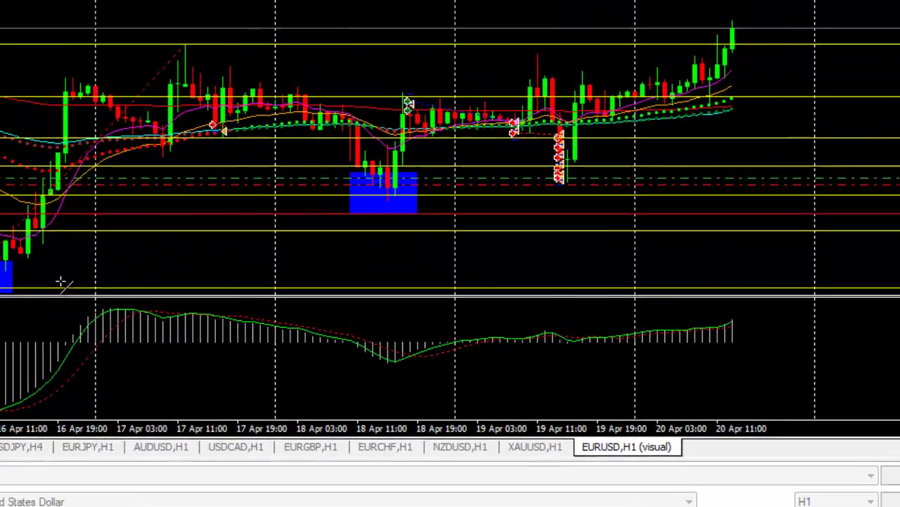
pyautogui.moveTo(97, 310); pyautogui.dragTo(551, 216)
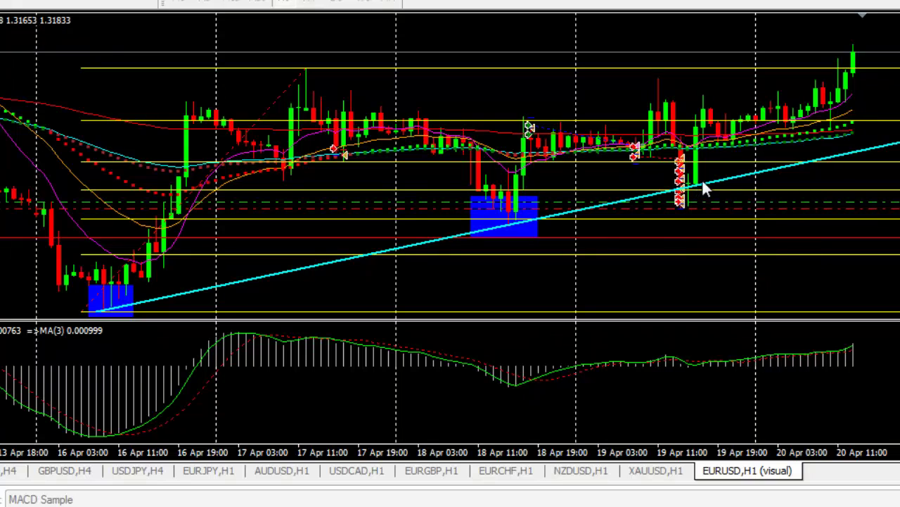
pyautogui.moveTo(688, 185)
pyautogui.moveTo(705, 134)
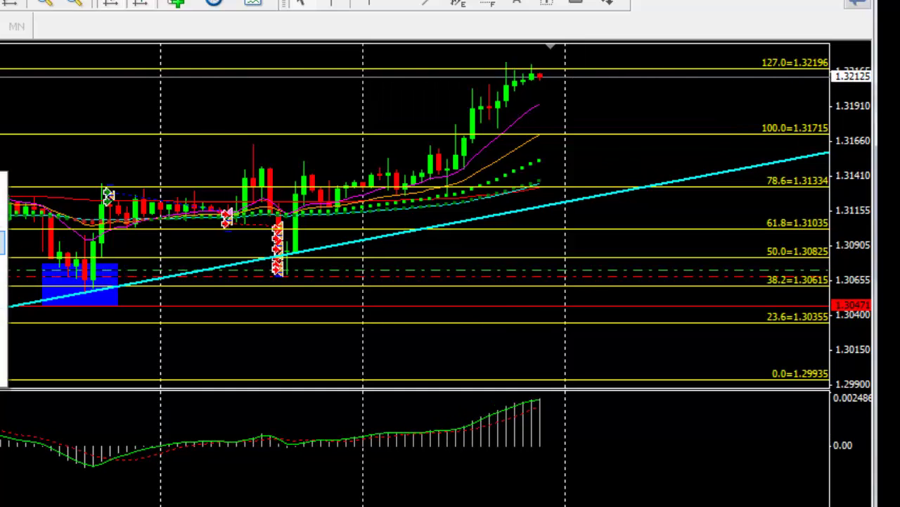
# Delete the Fibonacci retracement and the blue rectangle marking the 18 April low
pyautogui.press('Delete')
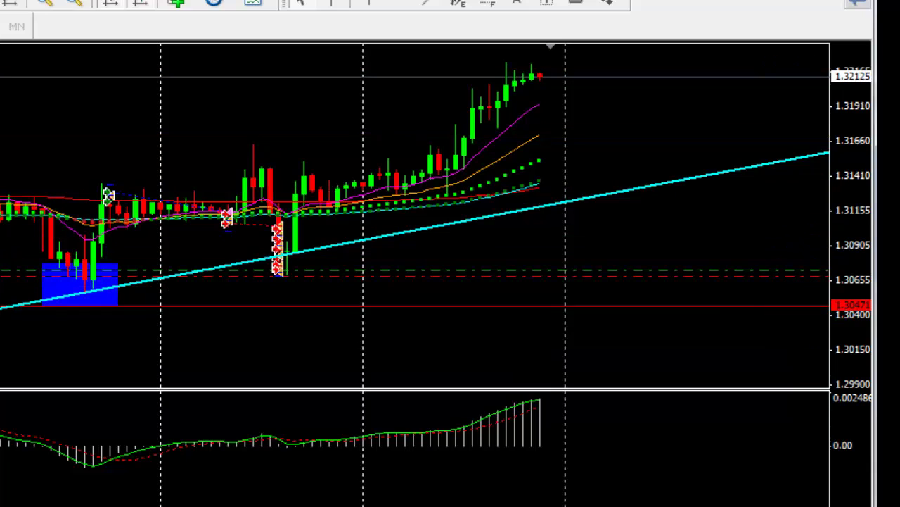
pyautogui.rightClick(135, 282)
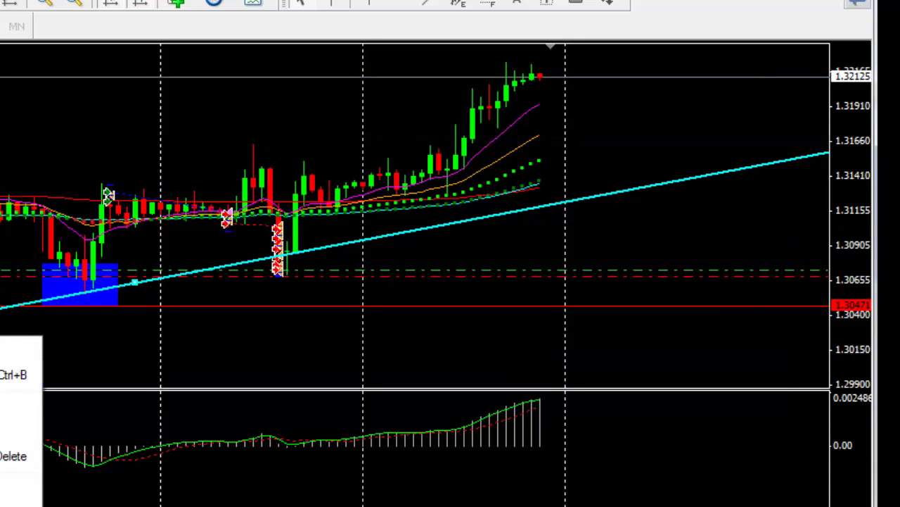
pyautogui.moveTo(135, 282); pyautogui.dragTo(143, 282)
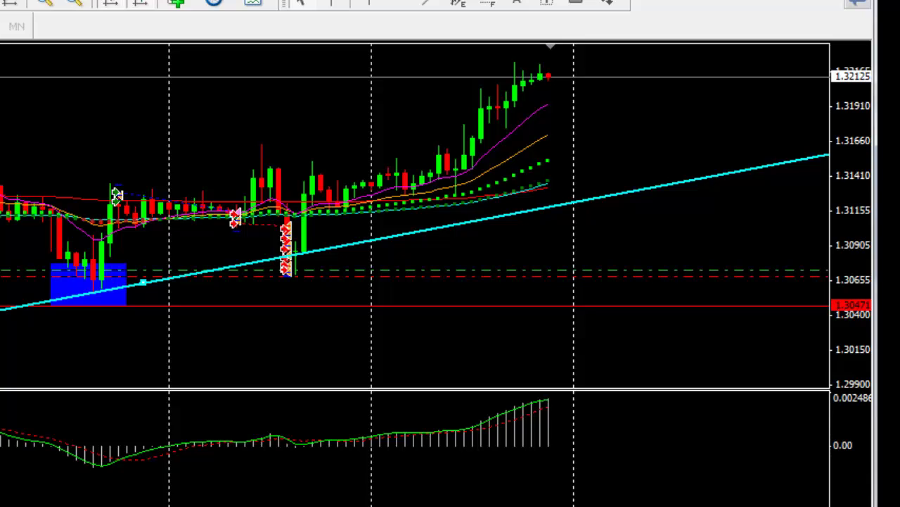
pyautogui.doubleClick(98, 289)
pyautogui.rightClick(119, 295)
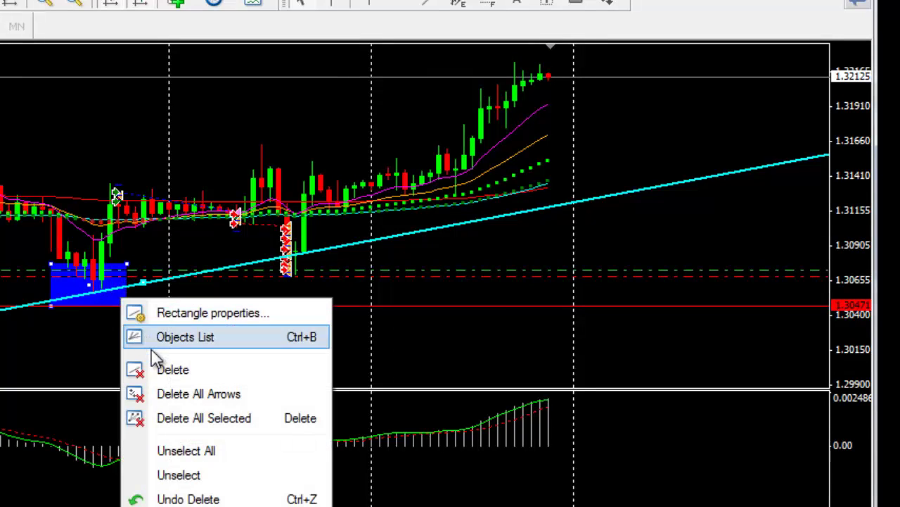
pyautogui.click(149, 369)
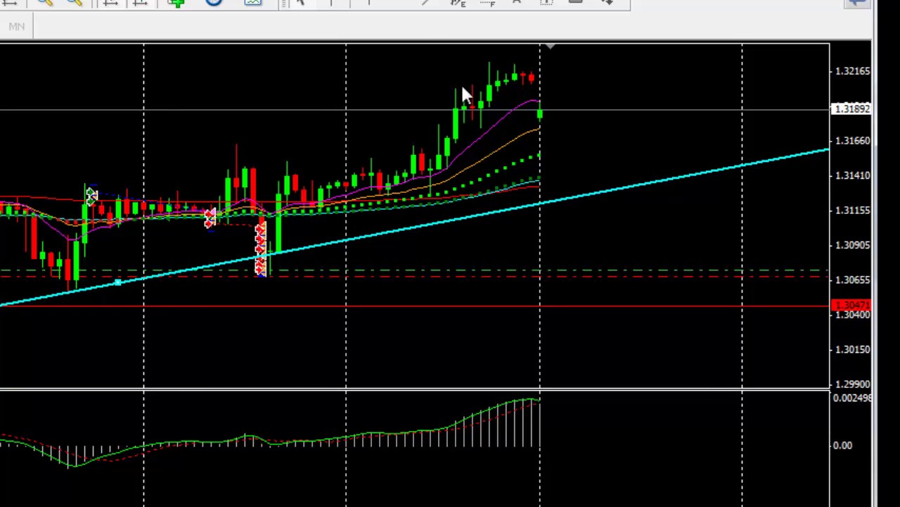
# Place a horizontal line at about 1.32094, at the last red candle before the price gap
pyautogui.click(401, 8)
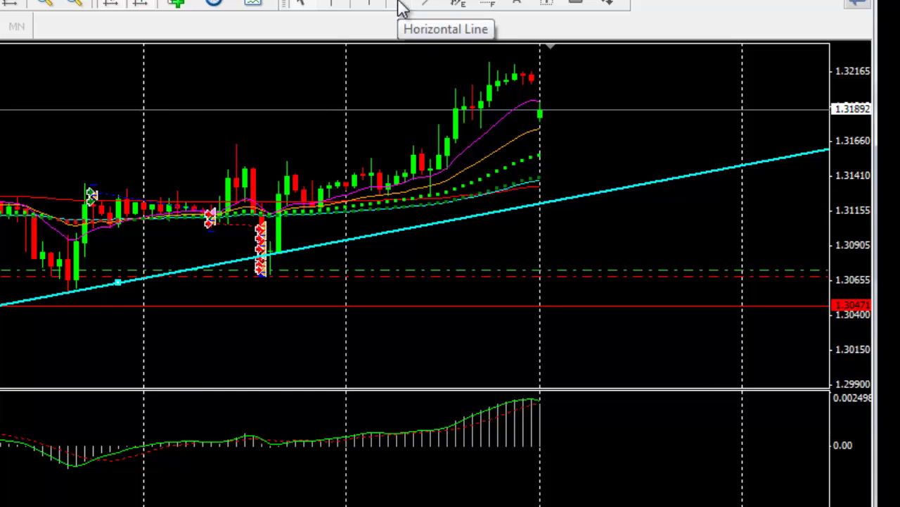
pyautogui.click(536, 81)
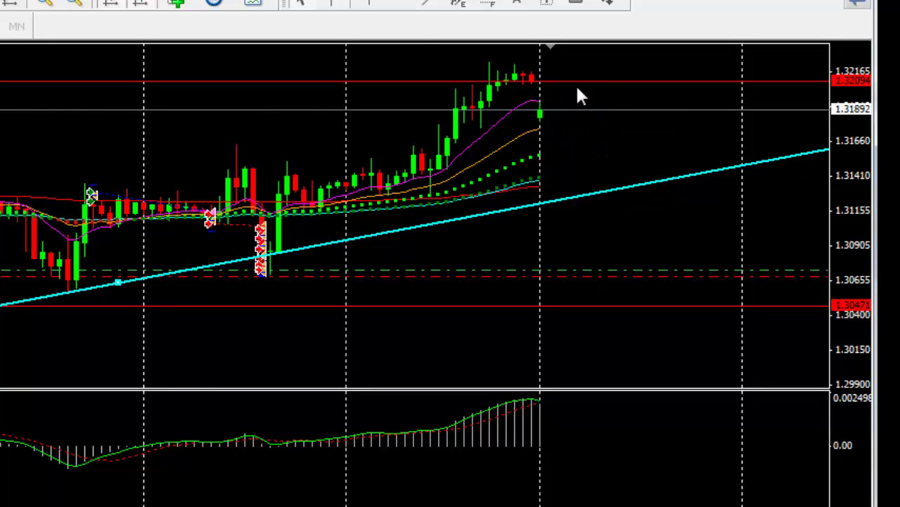
# Place a horizontal line at about 1.31835, at the open after the price gap, and measure the gap's height between the two lines
pyautogui.click(397, 9)
pyautogui.click(541, 116)
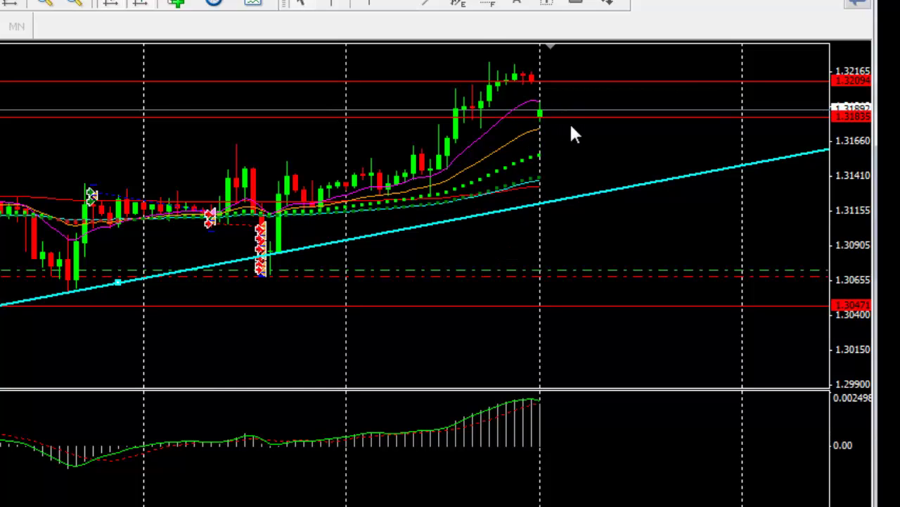
pyautogui.click(341, 5)
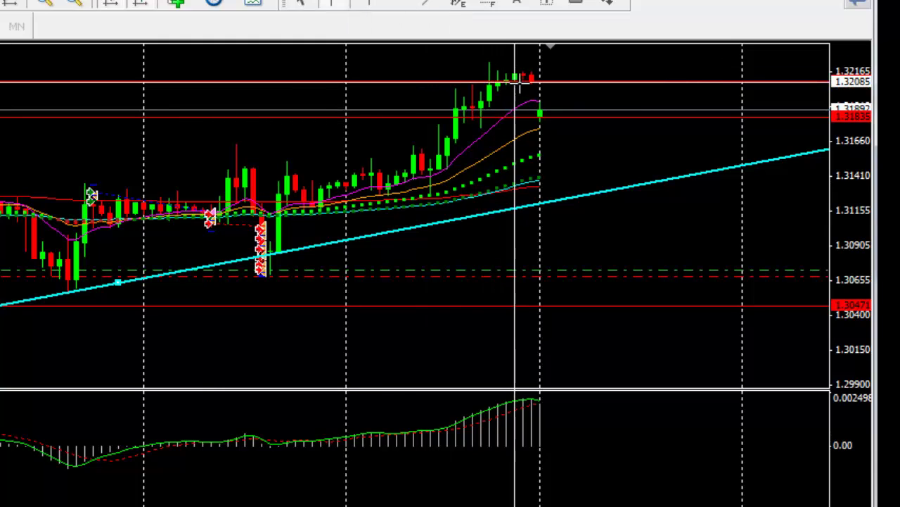
pyautogui.moveTo(529, 81); pyautogui.dragTo(563, 116)
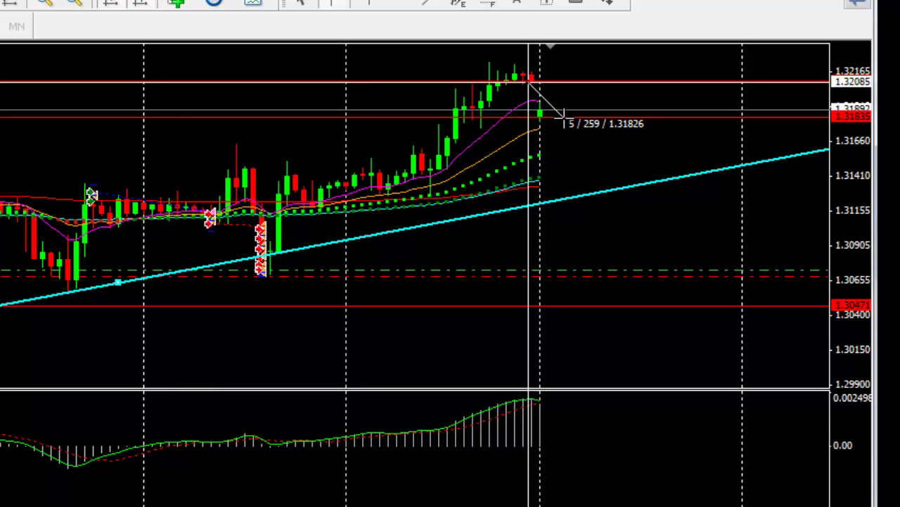
pyautogui.moveTo(564, 117); pyautogui.dragTo(567, 127)
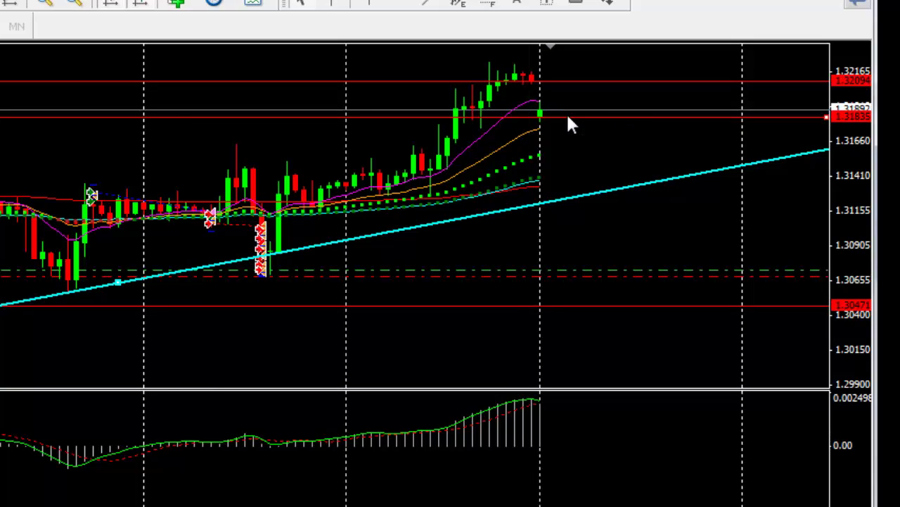
# Delete the two horizontal lines marking the edges of the price gap
pyautogui.rightClick(568, 116)
pyautogui.click(602, 185)
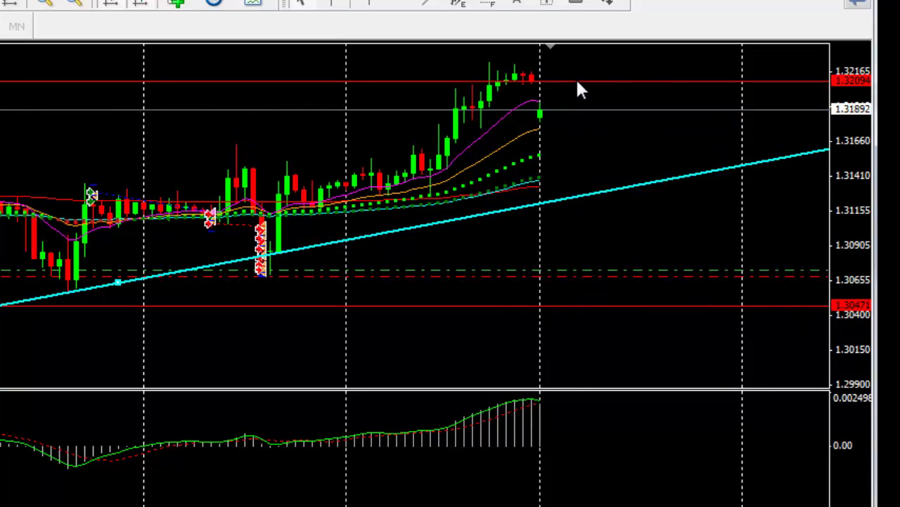
pyautogui.rightClick(577, 82)
pyautogui.click(611, 151)
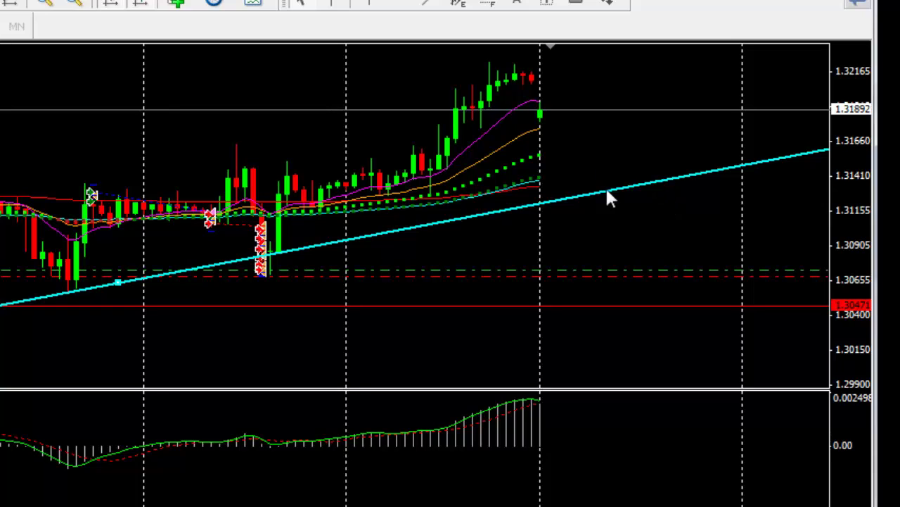
# Measure with the crosshair the possible price moves below and above the latest candle after the gap
pyautogui.click(332, 4)
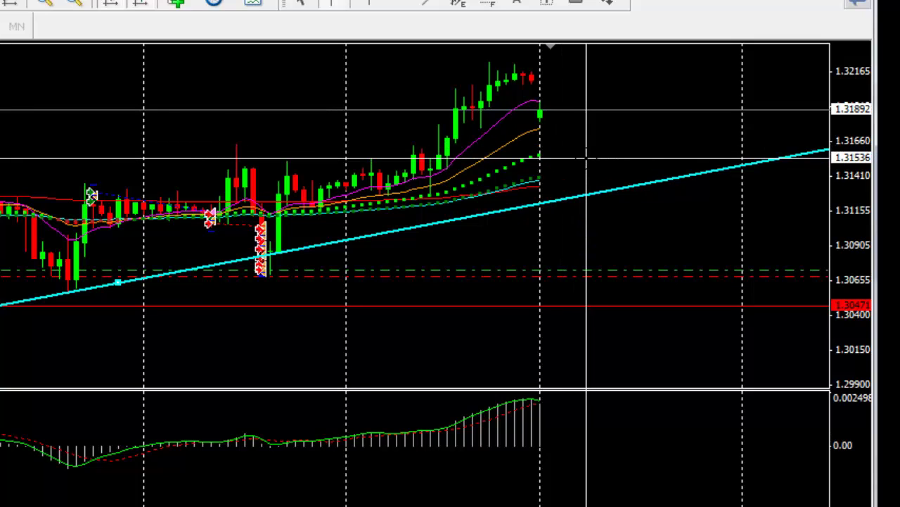
pyautogui.moveTo(586, 158); pyautogui.dragTo(718, 300)
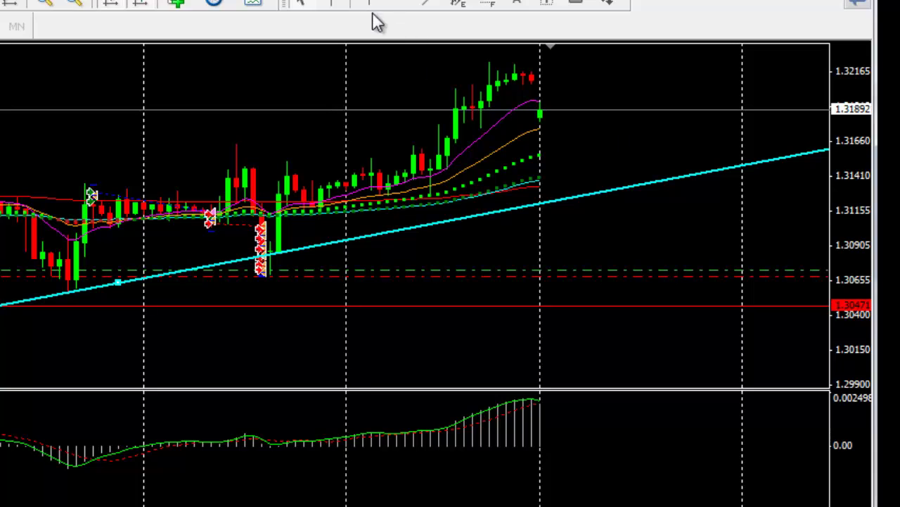
pyautogui.click(332, 4)
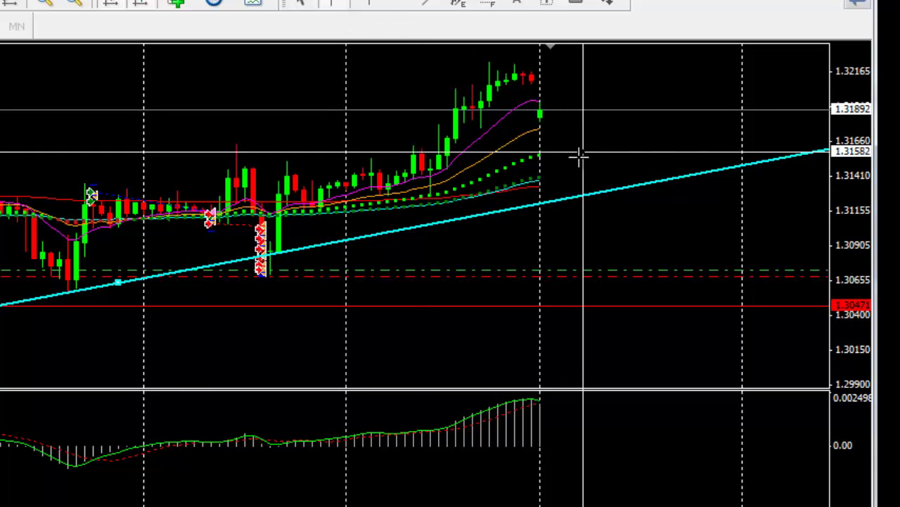
pyautogui.moveTo(543, 165); pyautogui.dragTo(609, 69)
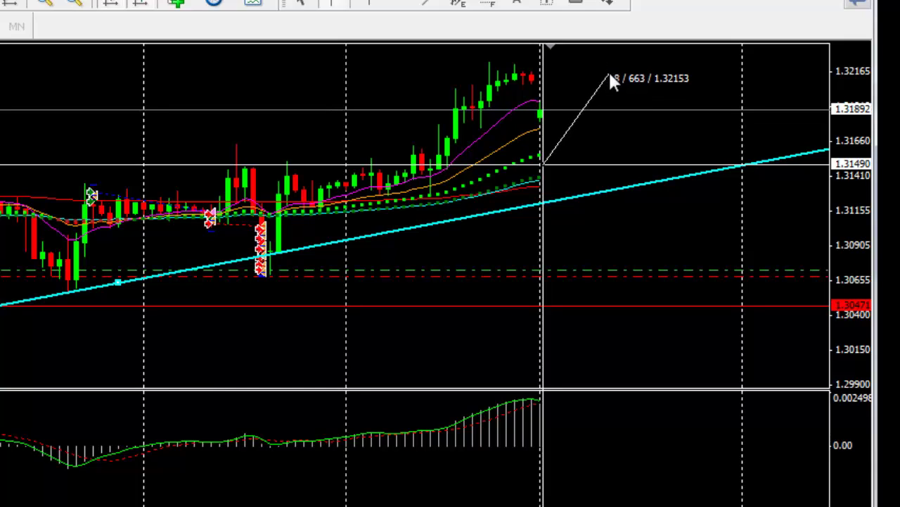
pyautogui.moveTo(609, 69); pyautogui.dragTo(609, 70)
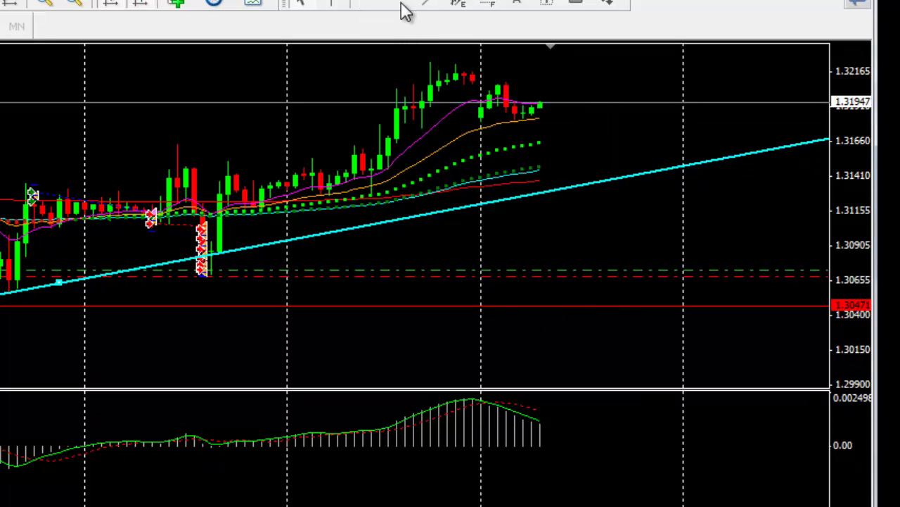
# Place a vertical line through the tall green candle of the 20 April rise and delete it
pyautogui.click(368, 4)
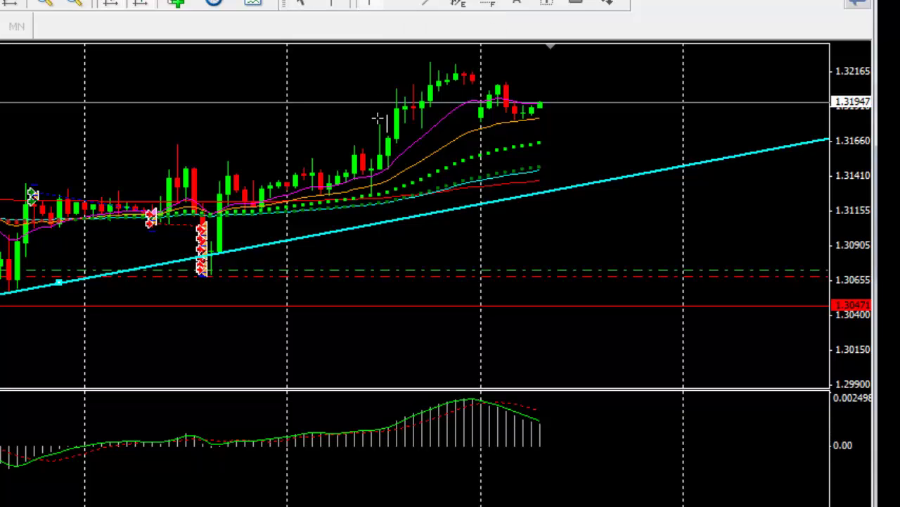
pyautogui.click(398, 121)
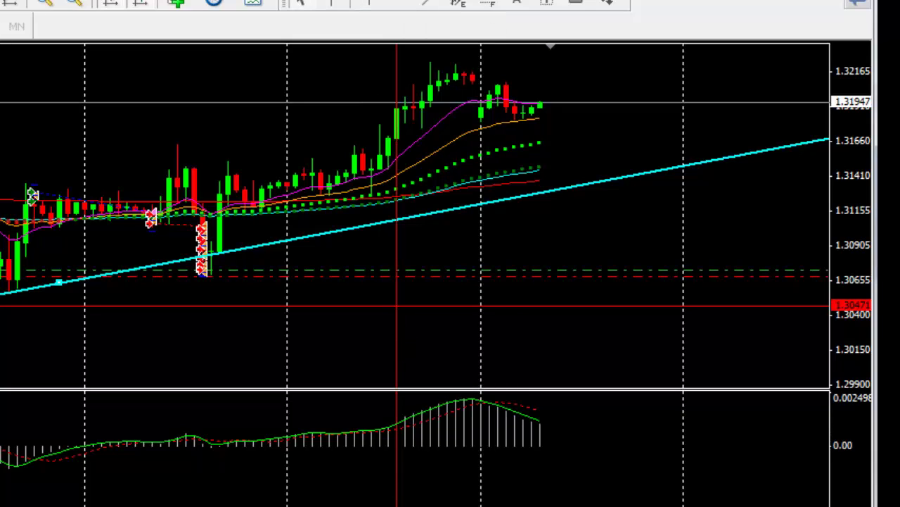
pyautogui.rightClick(396, 358)
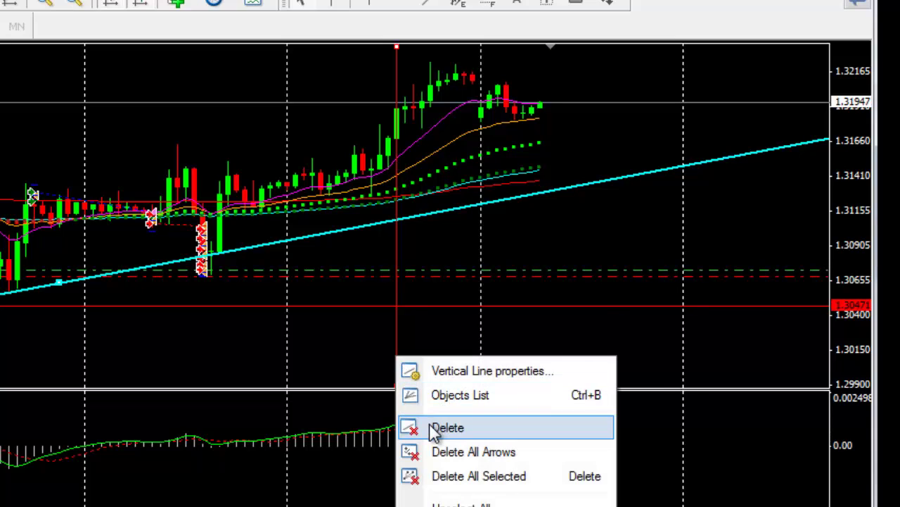
pyautogui.click(435, 428)
# Place a vertical line through the red candle just after the 23 April gap and delete it
pyautogui.click(370, 7)
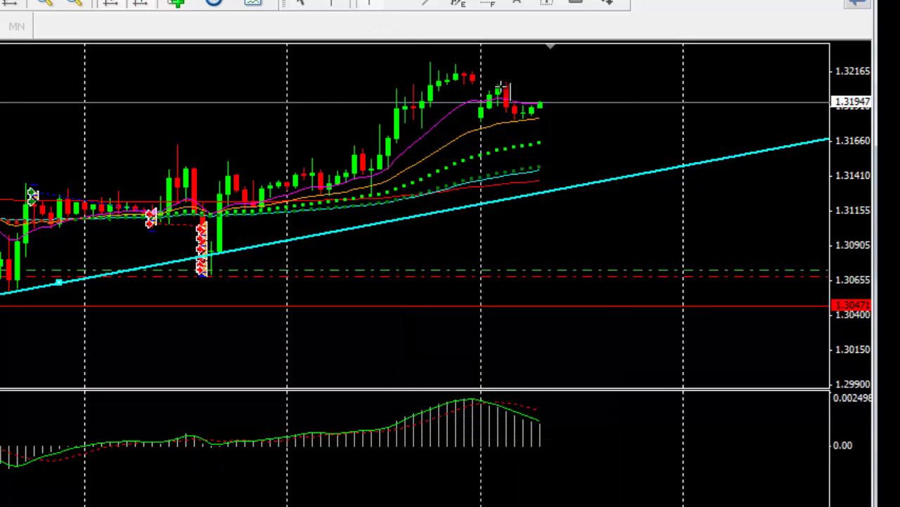
pyautogui.click(507, 94)
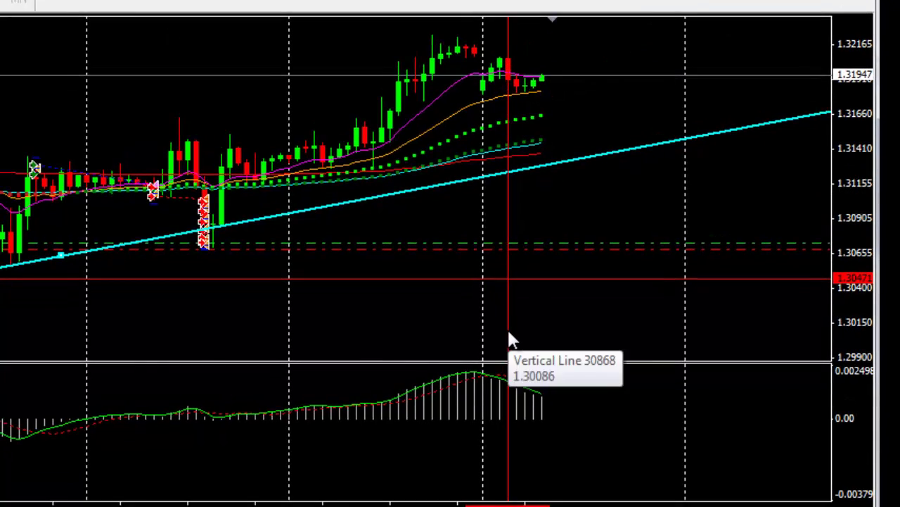
pyautogui.rightClick(507, 356)
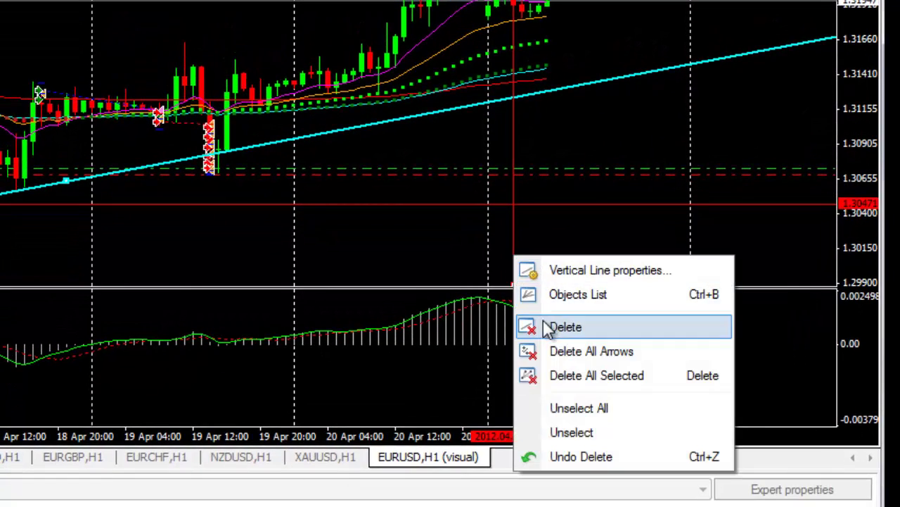
pyautogui.click(549, 328)
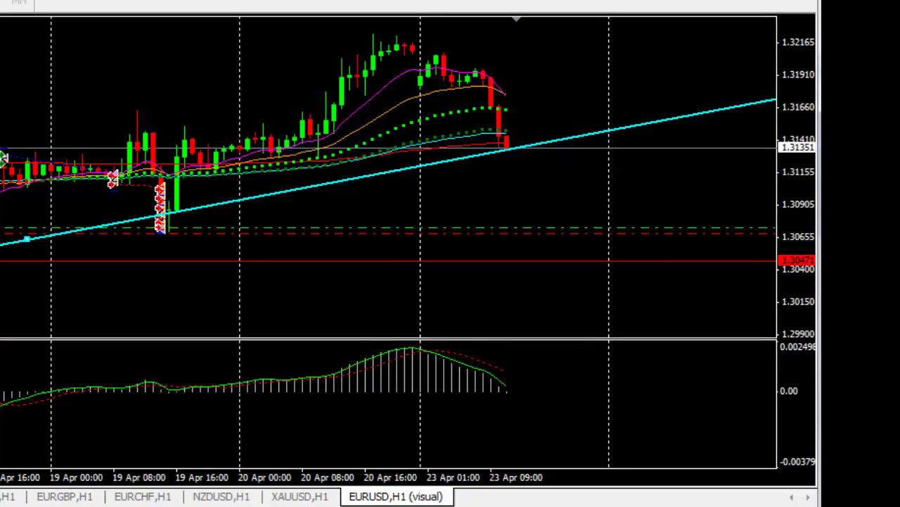
# Measure with the crosshair upward from the 23 April 9:00 candle and downward from the 11:00 candle at the trend line
pyautogui.middleClick(391, 54)
pyautogui.moveTo(491, 92)
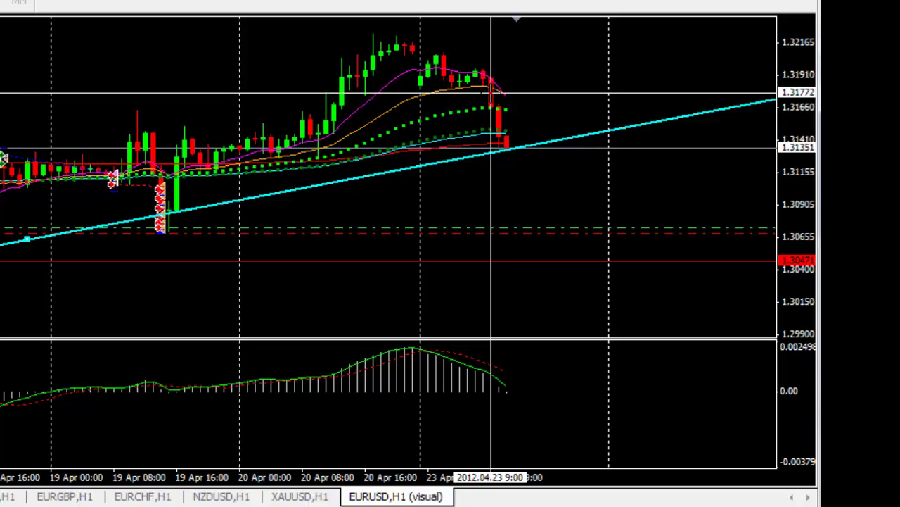
pyautogui.moveTo(490, 93); pyautogui.dragTo(522, 29)
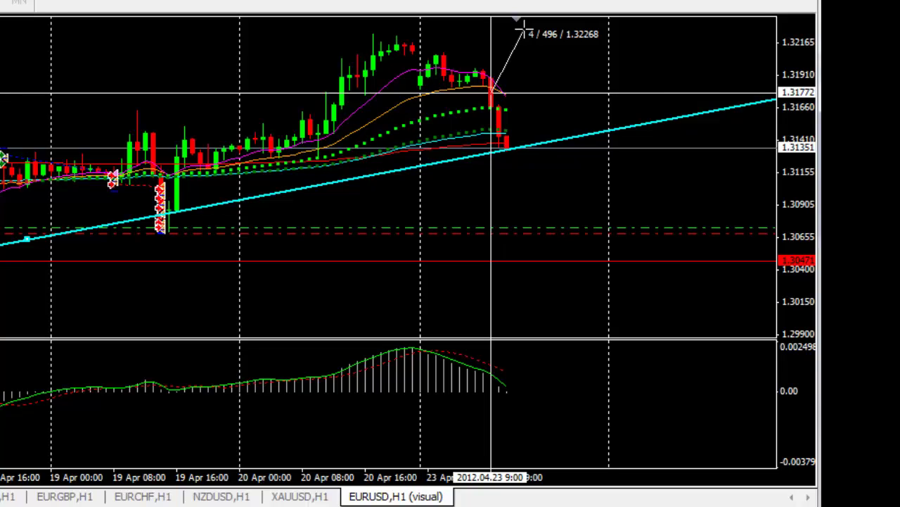
pyautogui.moveTo(524, 30); pyautogui.dragTo(524, 37)
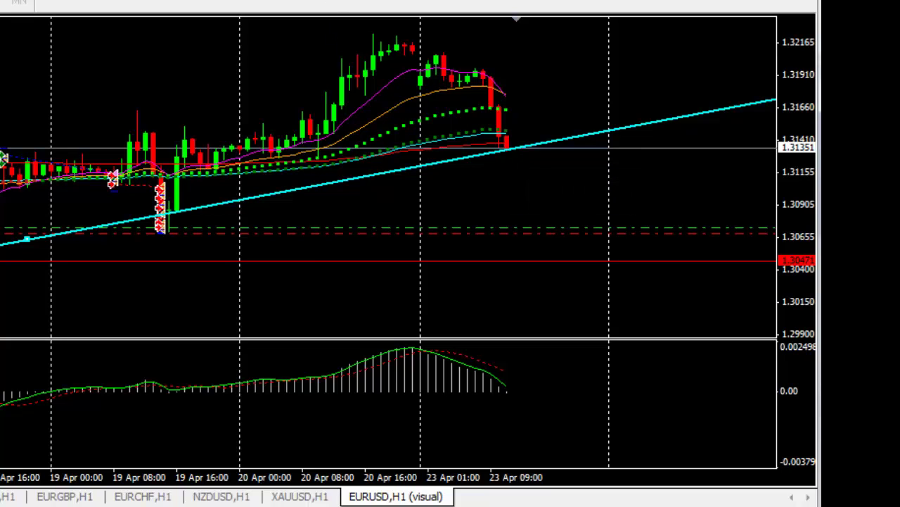
pyautogui.middleClick(412, 89)
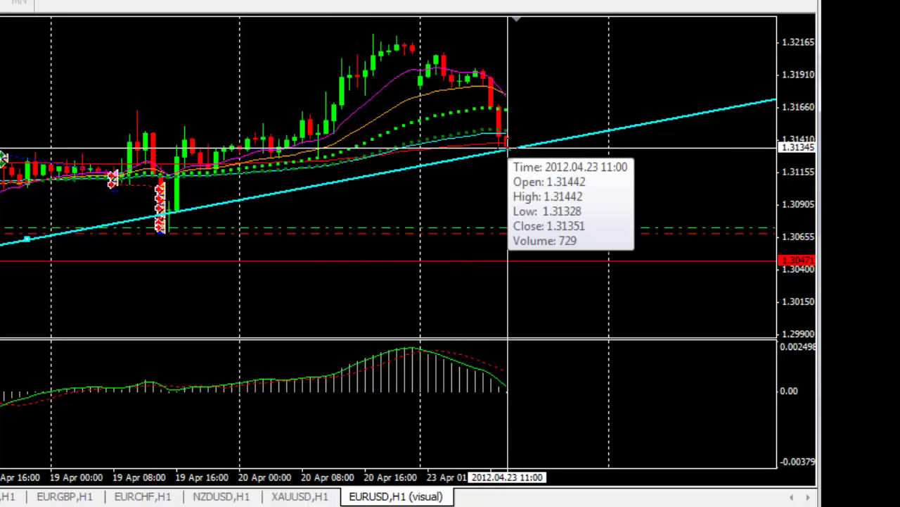
pyautogui.moveTo(508, 148); pyautogui.dragTo(597, 280)
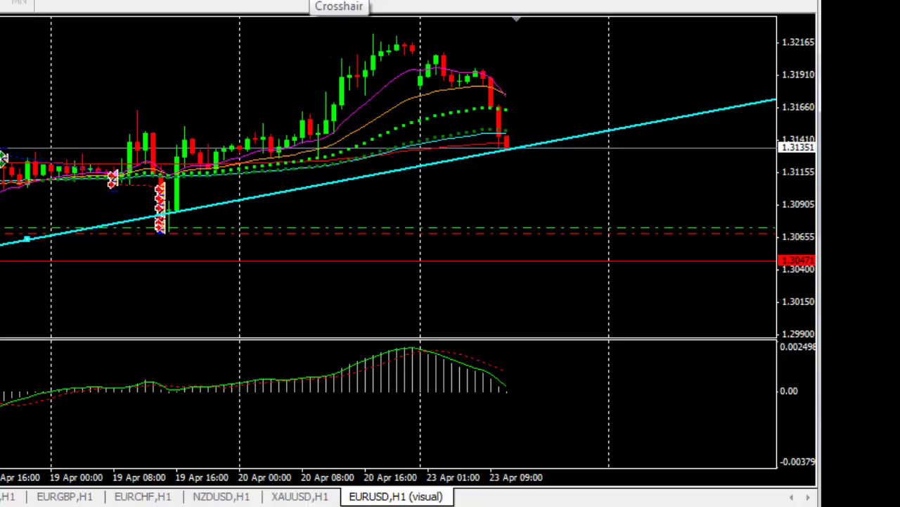
# Measure the price rise from the 19 April 15:00 candle at the trend line up to the 20 April high
pyautogui.click(336, 1)
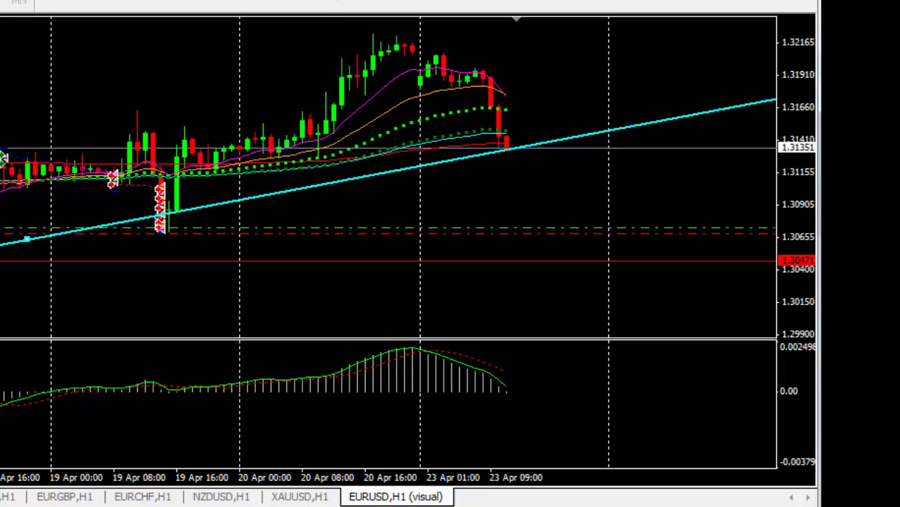
pyautogui.moveTo(169, 208)
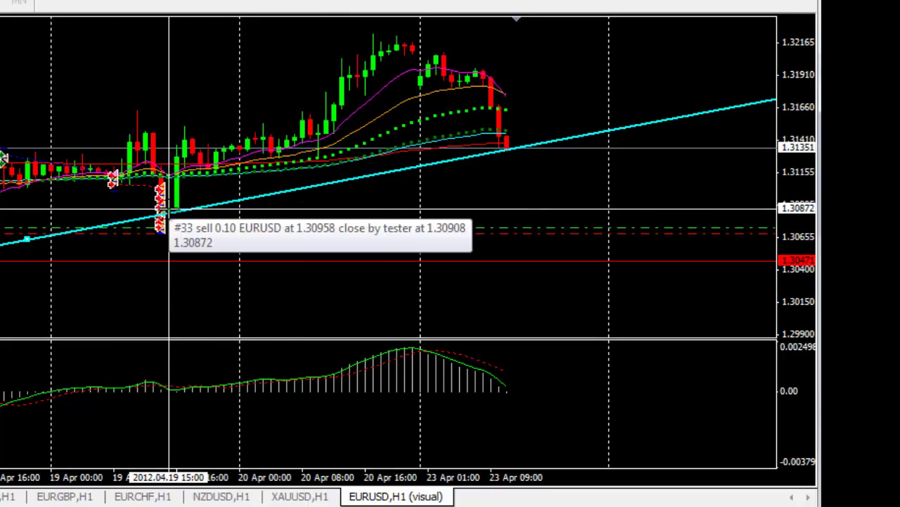
pyautogui.moveTo(169, 208); pyautogui.dragTo(362, 45)
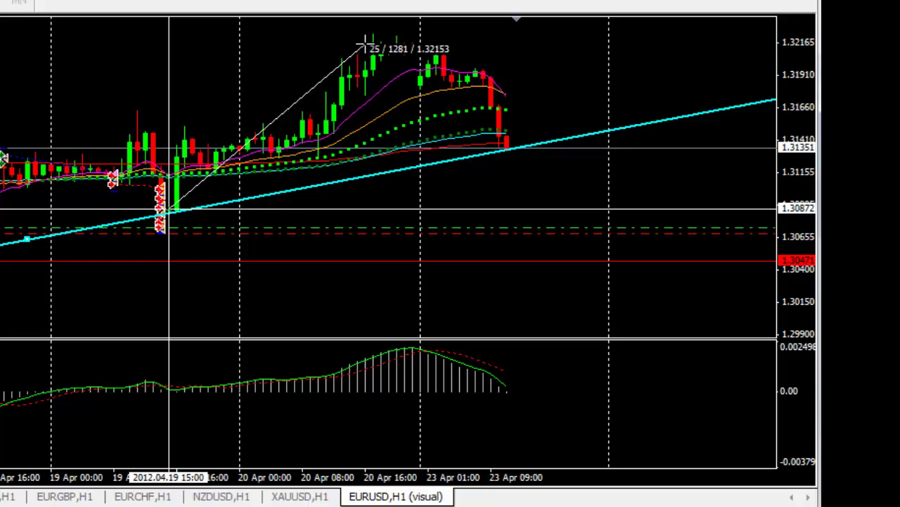
pyautogui.moveTo(364, 44); pyautogui.dragTo(366, 47)
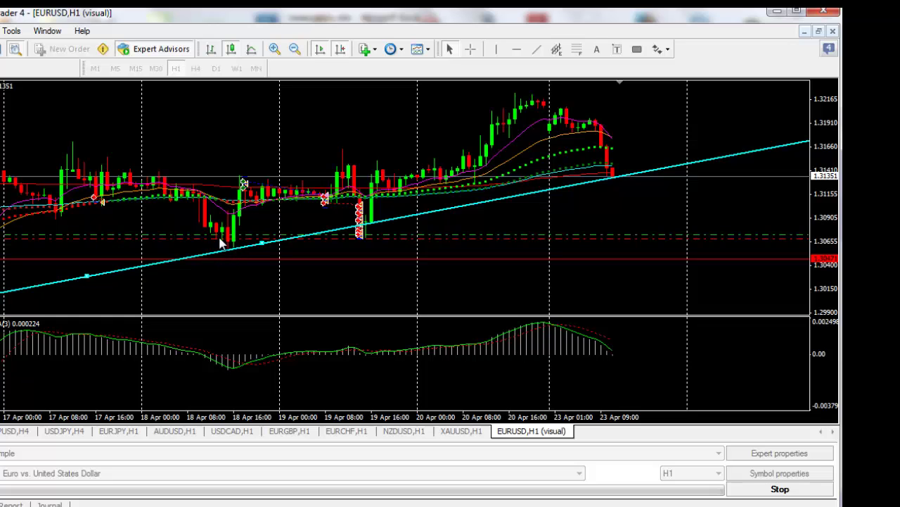
# Measure from the 18 April low to the 20 April high, and from the 19 April low across to 23 April
pyautogui.click(471, 48)
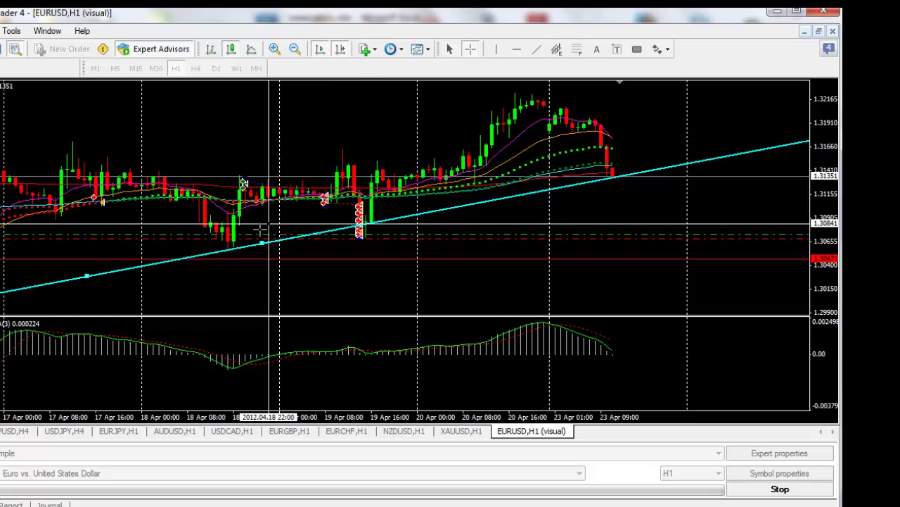
pyautogui.moveTo(231, 240)
pyautogui.mouseDown()
pyautogui.moveTo(528, 102)
pyautogui.moveTo(518, 119)
pyautogui.mouseUp()
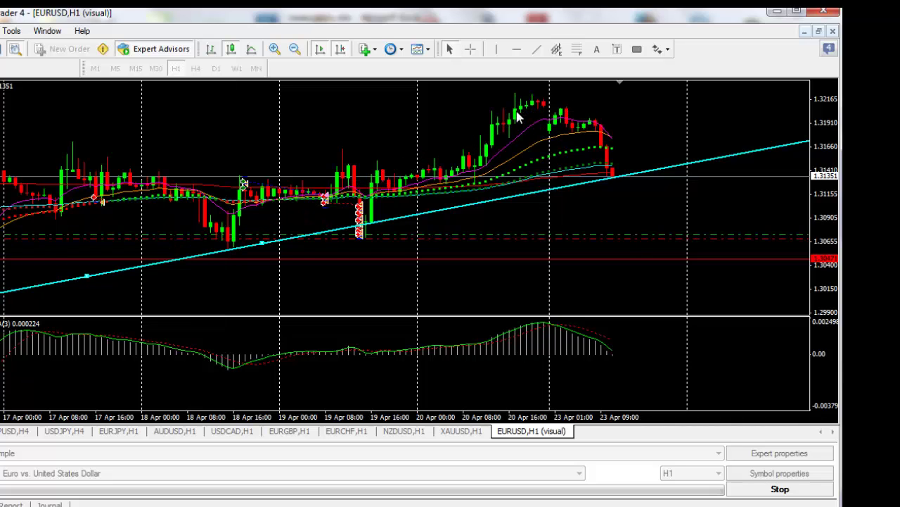
pyautogui.click(471, 49)
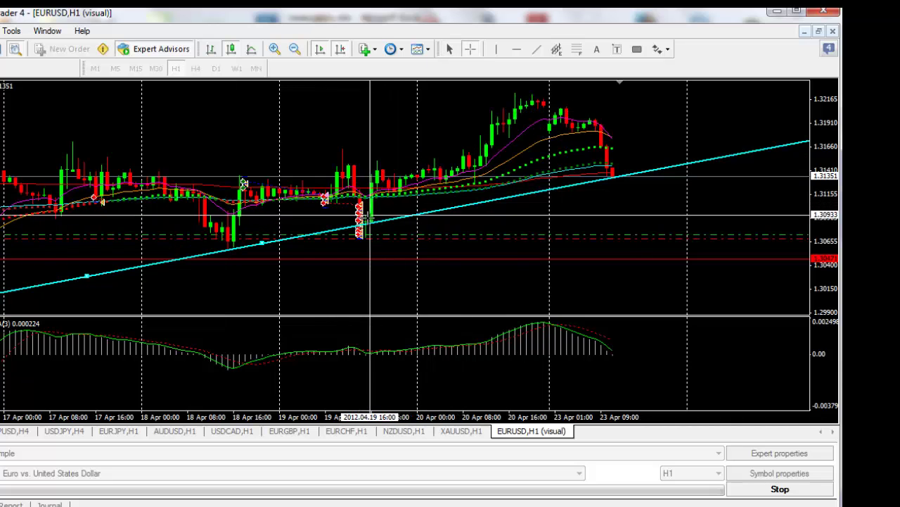
pyautogui.moveTo(366, 220); pyautogui.dragTo(551, 215)
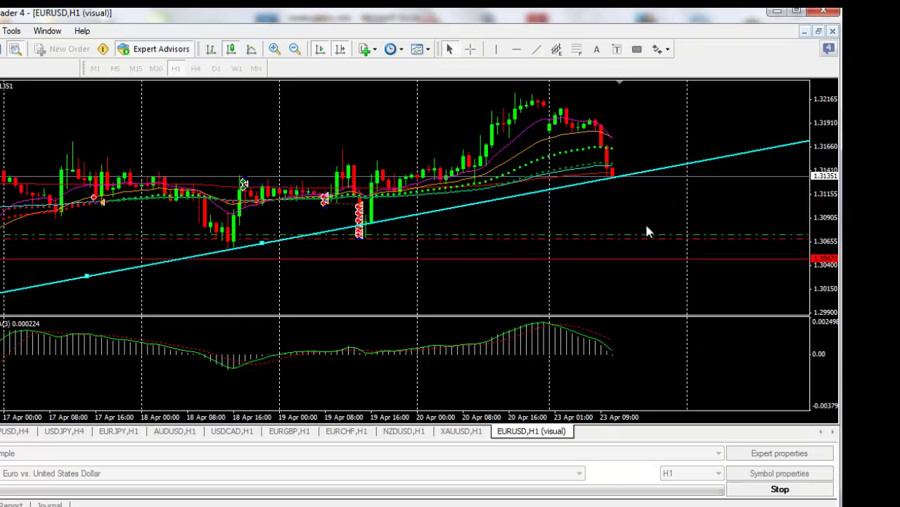
# Measure the space right of the latest 23 April candle, downward from below the trend line and upward from above it
pyautogui.click(470, 49)
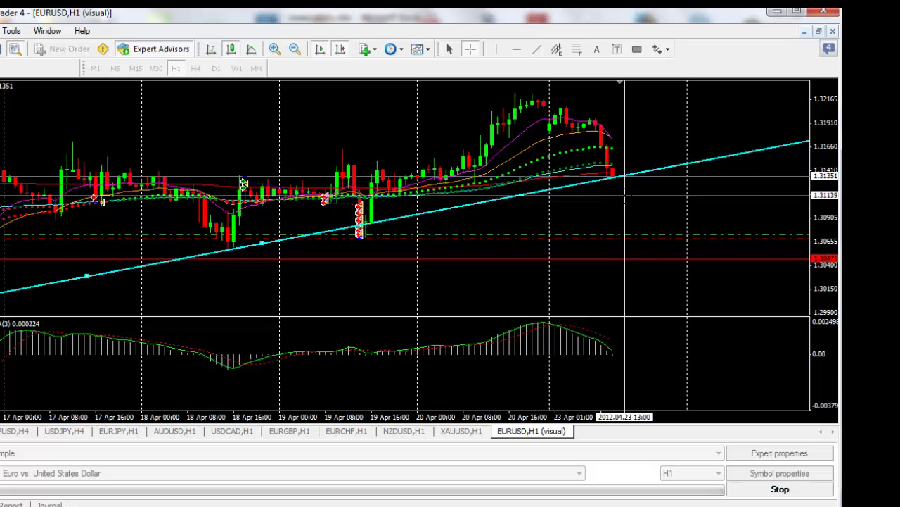
pyautogui.moveTo(626, 192); pyautogui.dragTo(673, 264)
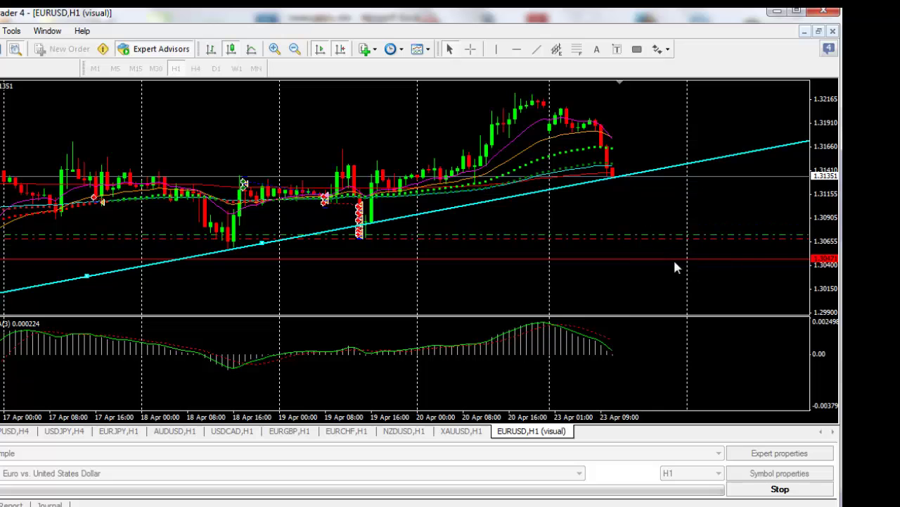
pyautogui.click(471, 48)
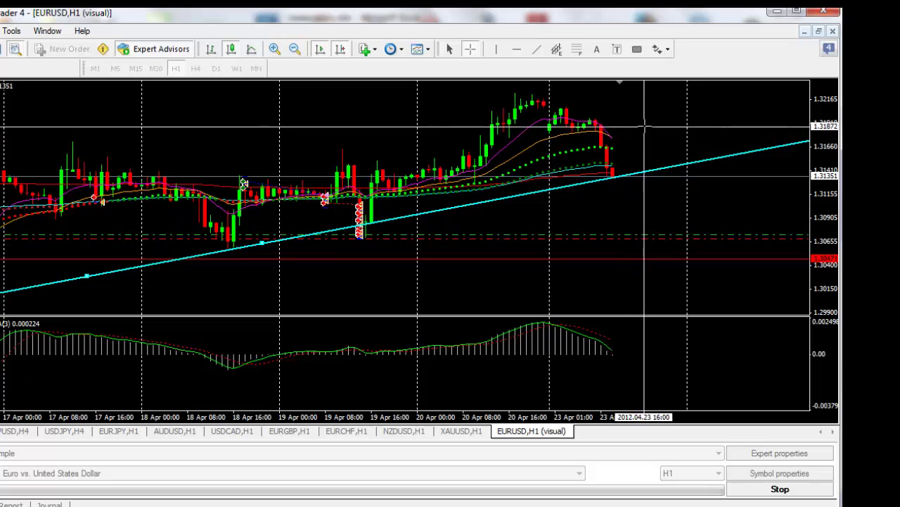
pyautogui.moveTo(645, 133); pyautogui.dragTo(683, 94)
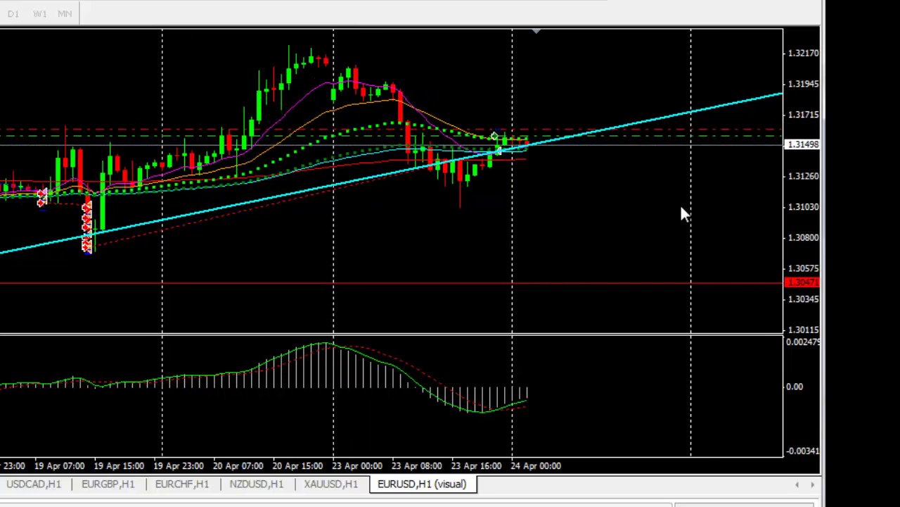
# Delete the rising trend line that starts at the 16 April low
pyautogui.press('-')
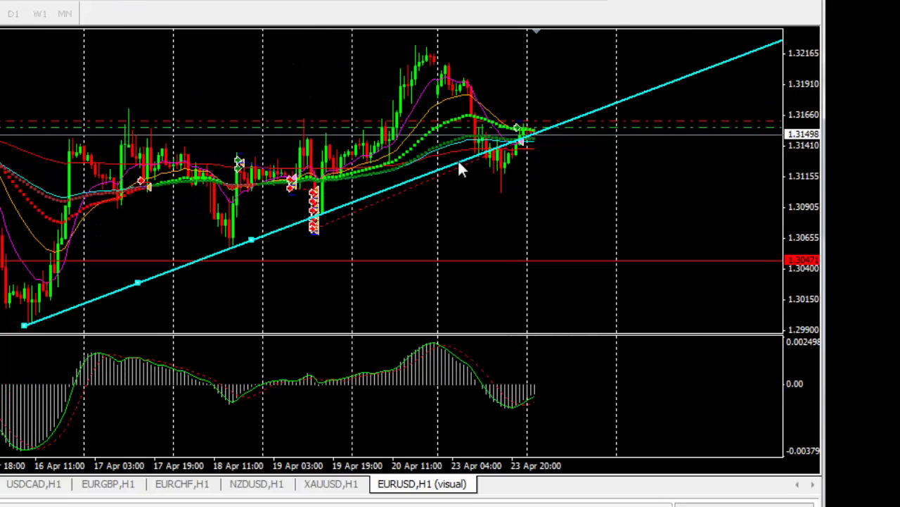
pyautogui.rightClick(598, 109)
pyautogui.click(637, 167)
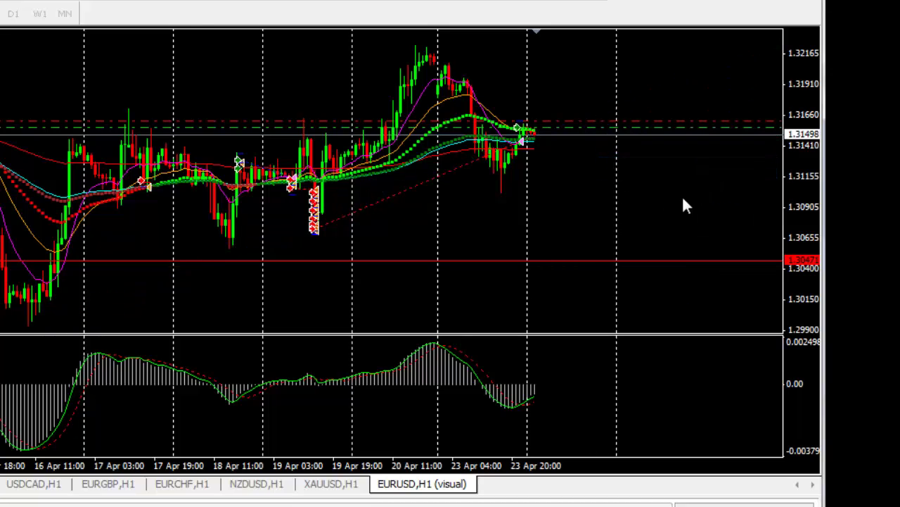
# Draw a falling trend line from the 20 April high toward the 24 April candles and a rising one under the 18 and 19 April lows
pyautogui.click(101, 6)
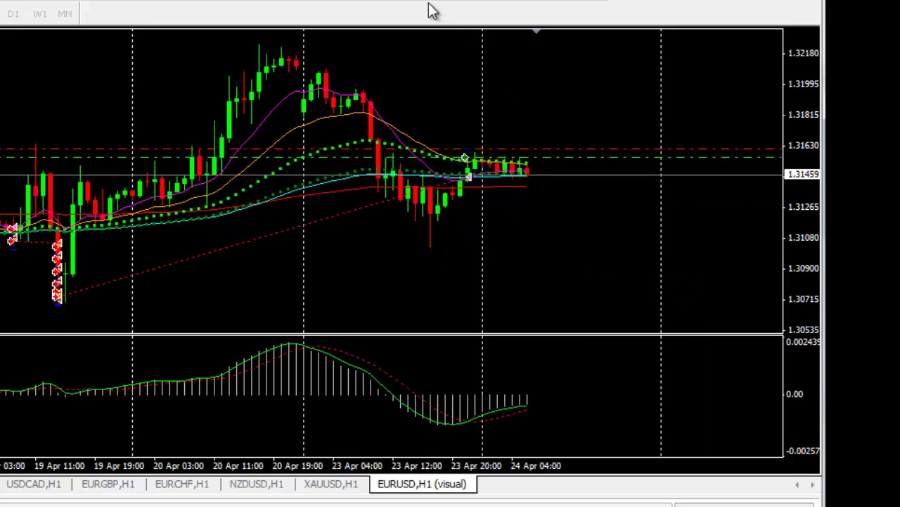
pyautogui.moveTo(279, 44); pyautogui.dragTo(471, 134)
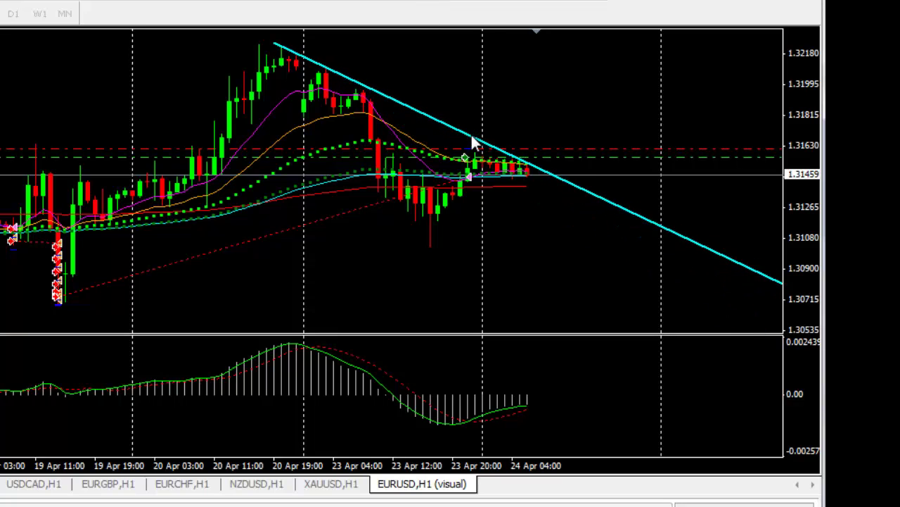
pyautogui.doubleClick(275, 45)
pyautogui.moveTo(276, 44); pyautogui.dragTo(266, 41)
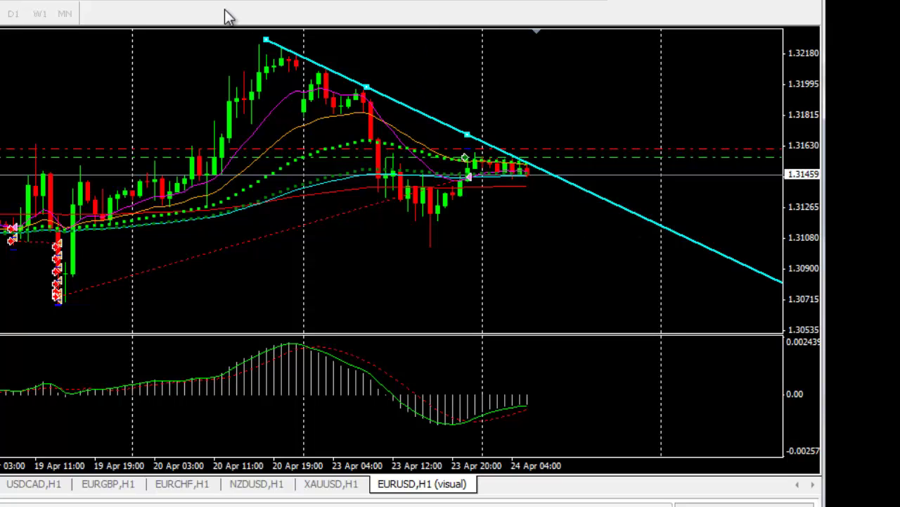
pyautogui.moveTo(164, 131); pyautogui.dragTo(366, 109)
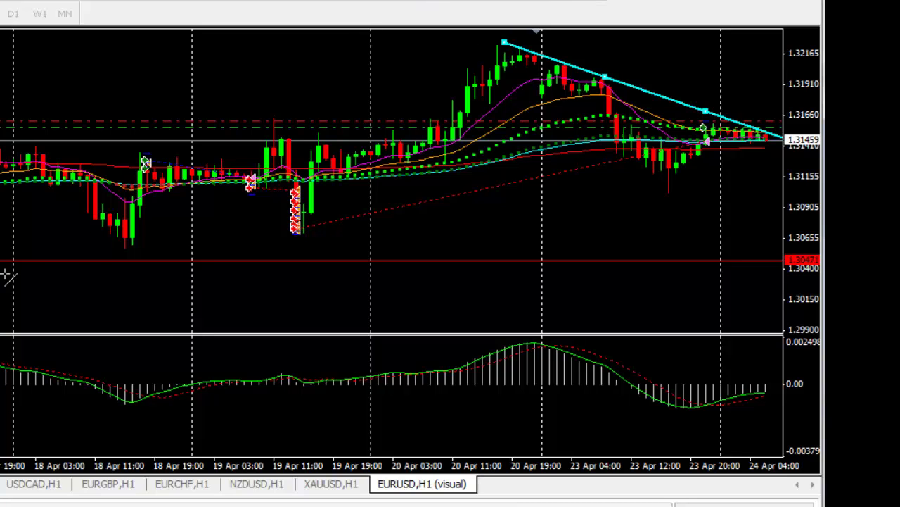
pyautogui.moveTo(7, 276)
pyautogui.mouseDown()
pyautogui.moveTo(382, 211)
pyautogui.moveTo(387, 201)
pyautogui.moveTo(148, 180)
pyautogui.mouseUp()
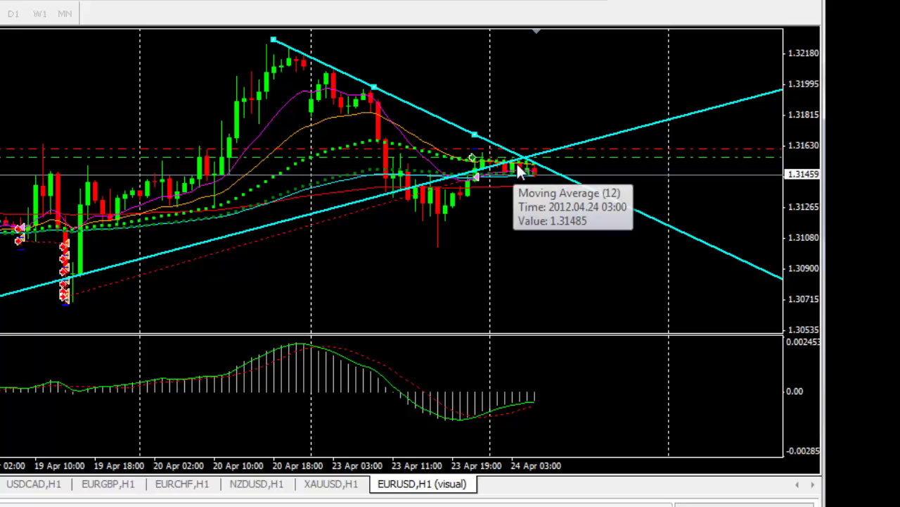
# Measure with the crosshair around the 23 April low and upward from it to above the latest 24 April candles
pyautogui.click(344, 8)
pyautogui.moveTo(427, 189); pyautogui.dragTo(461, 194)
pyautogui.click(349, 3)
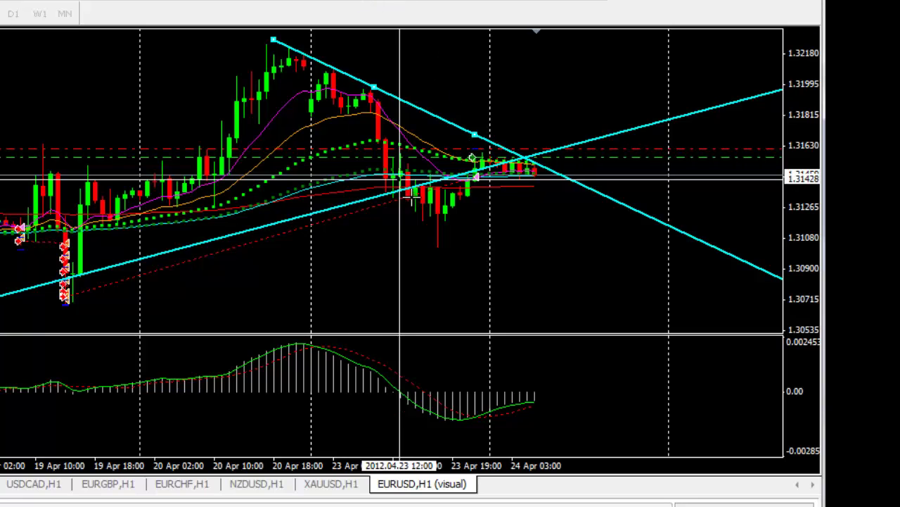
pyautogui.moveTo(433, 225); pyautogui.dragTo(533, 40)
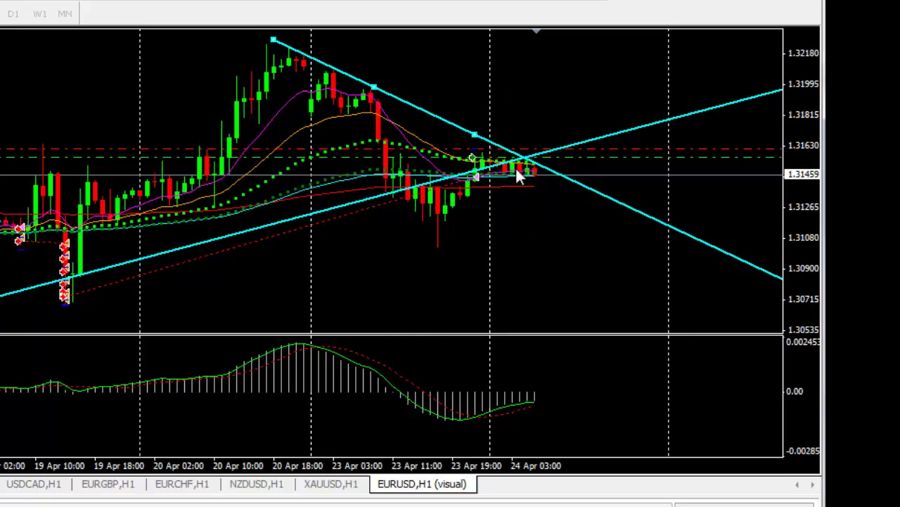
# Delete the rising trend line and the falling trend line from the 20 April high
pyautogui.rightClick(352, 206)
pyautogui.click(406, 266)
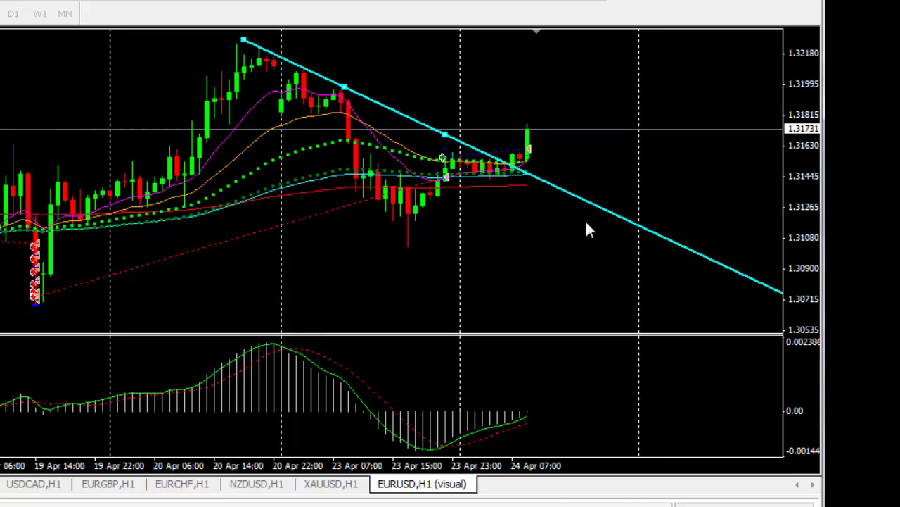
pyautogui.doubleClick(572, 194)
pyautogui.doubleClick(572, 195)
pyautogui.rightClick(572, 195)
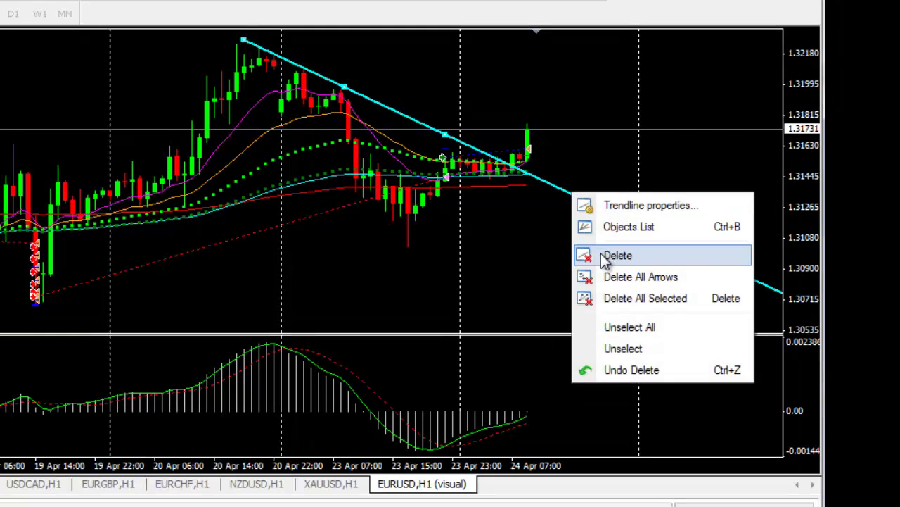
pyautogui.click(611, 256)
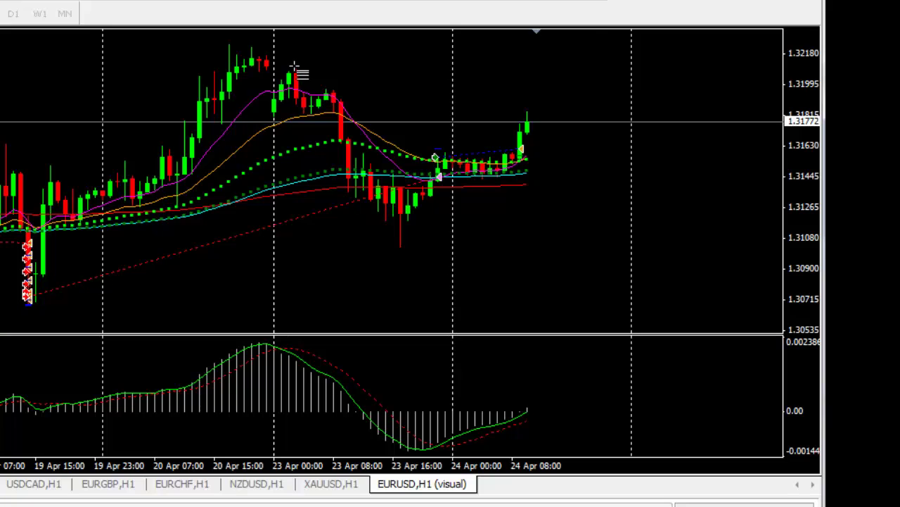
# Draw a Fibonacci retracement from the 23 April high (1.32090) to its low (1.31022), with converging trend lines from that low and the 20 April high
pyautogui.moveTo(294, 66); pyautogui.dragTo(486, 251)
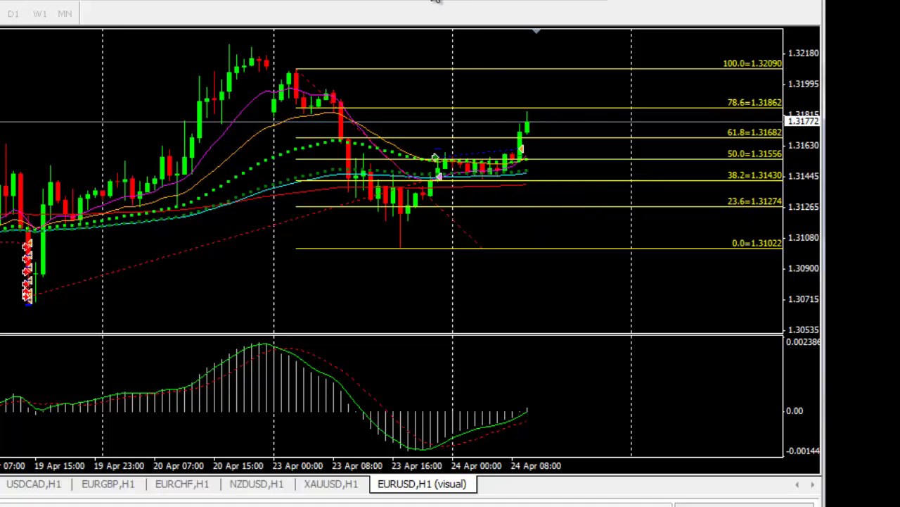
pyautogui.moveTo(401, 248); pyautogui.dragTo(613, 106)
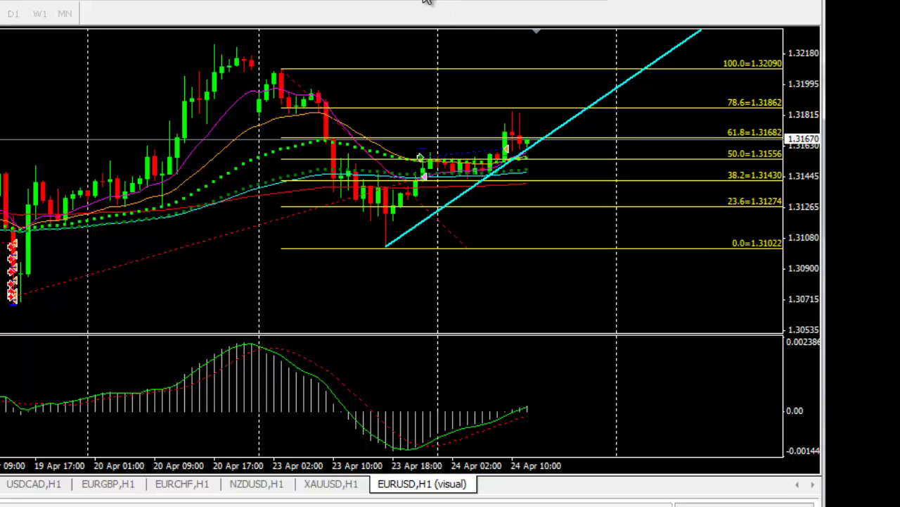
pyautogui.moveTo(238, 47)
pyautogui.mouseDown()
pyautogui.moveTo(490, 158)
pyautogui.moveTo(568, 129)
pyautogui.mouseUp()
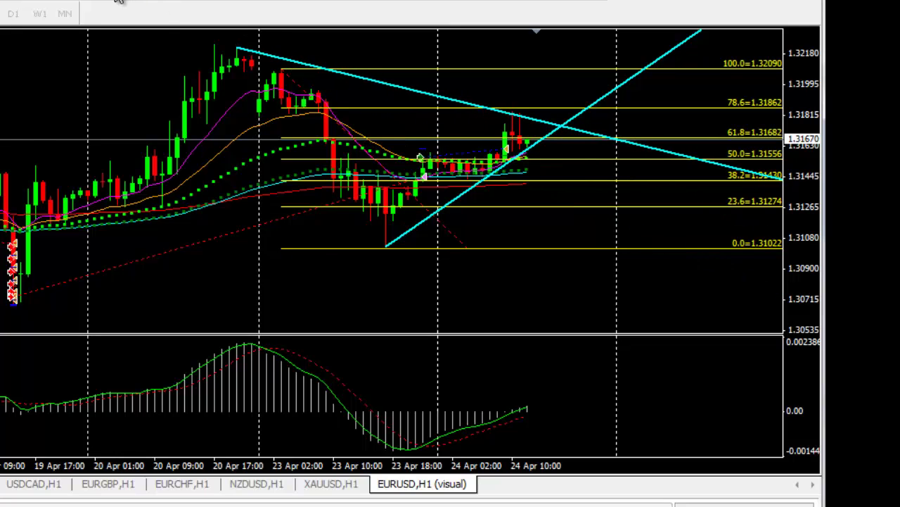
# Delete the rising trend line that starts at the 23 April low
pyautogui.press('-')
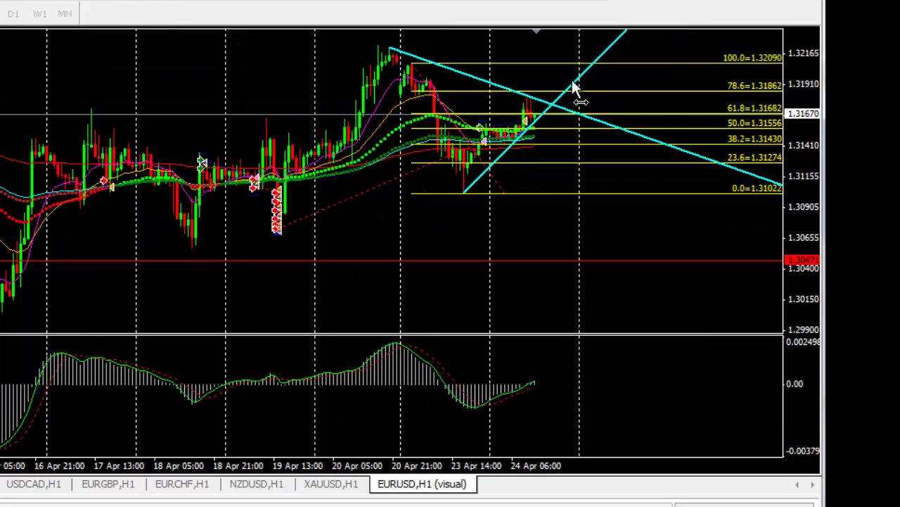
pyautogui.rightClick(572, 84)
pyautogui.click(590, 145)
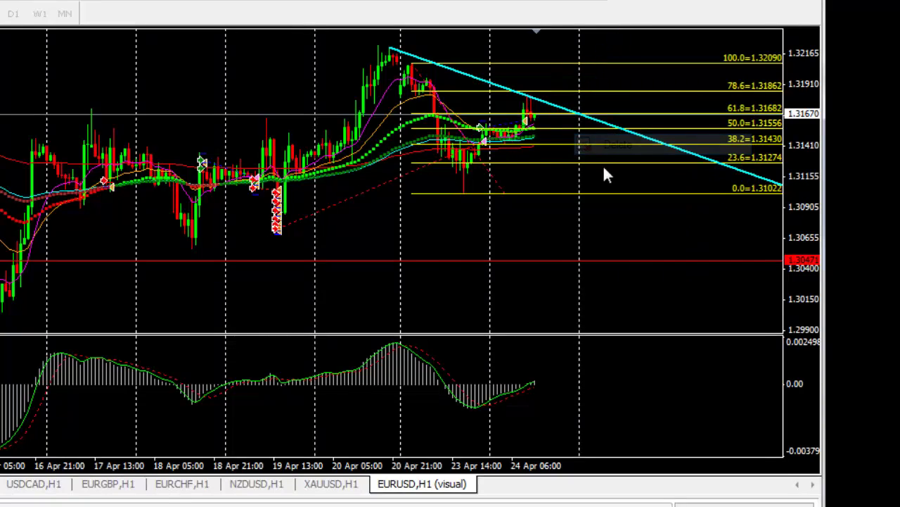
pyautogui.click(351, 6)
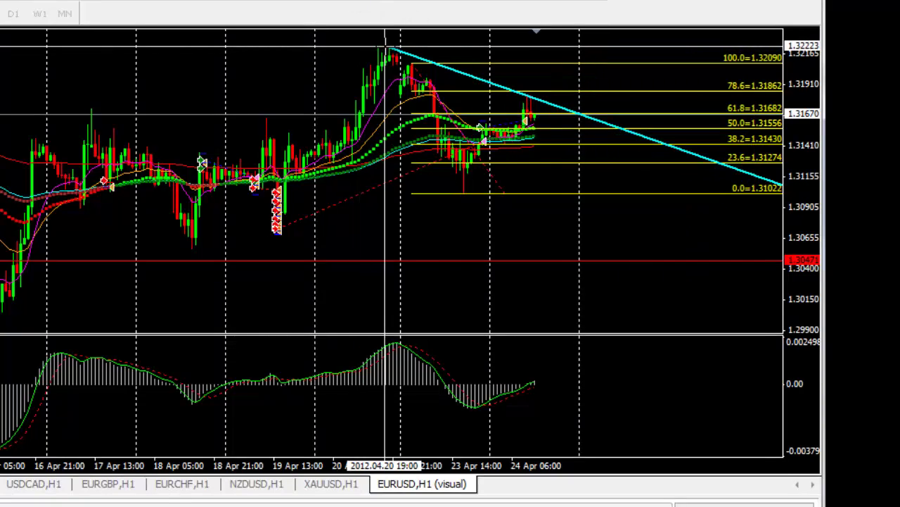
pyautogui.click(391, 44)
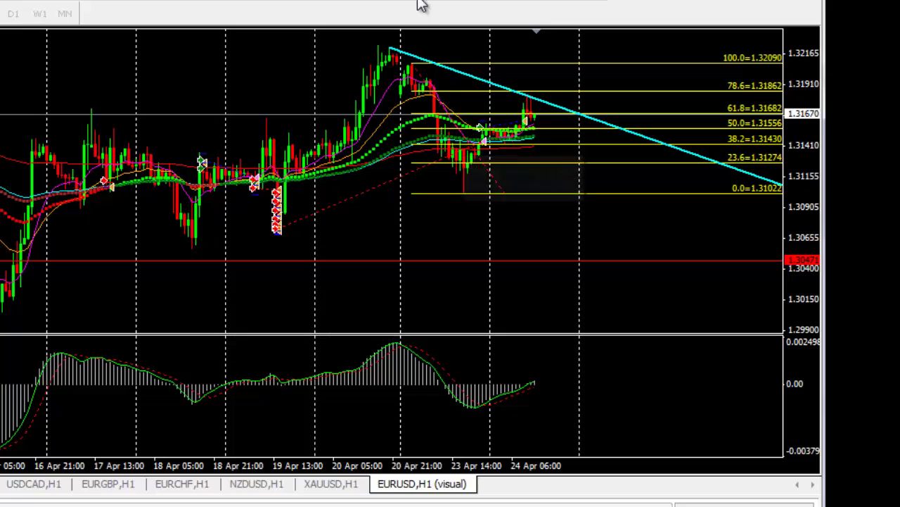
pyautogui.moveTo(391, 49)
pyautogui.mouseDown()
pyautogui.moveTo(522, 150)
pyautogui.moveTo(537, 148)
pyautogui.mouseUp()
pyautogui.rightClick(537, 147)
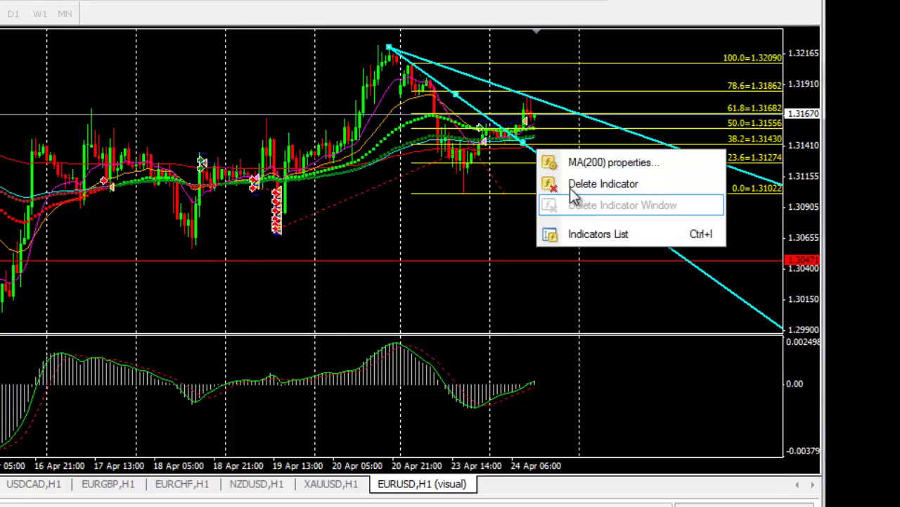
pyautogui.click(518, 214)
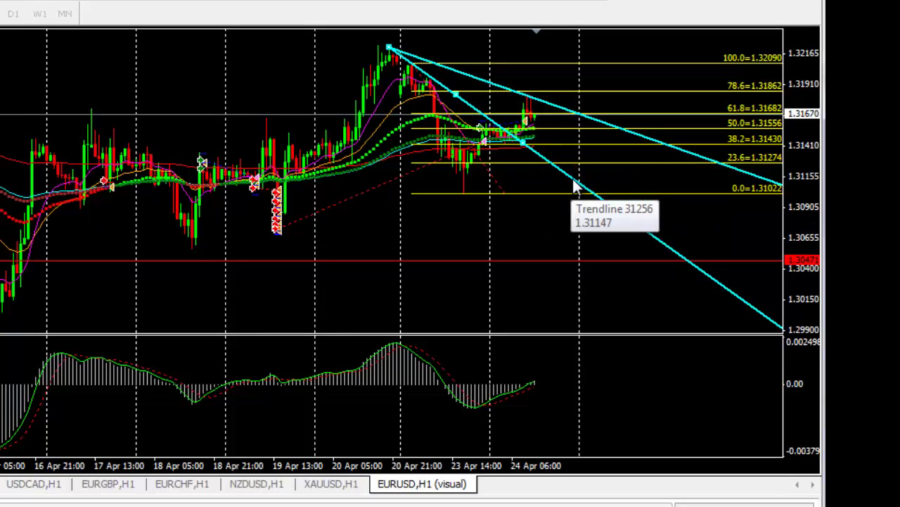
pyautogui.rightClick(575, 181)
pyautogui.click(600, 238)
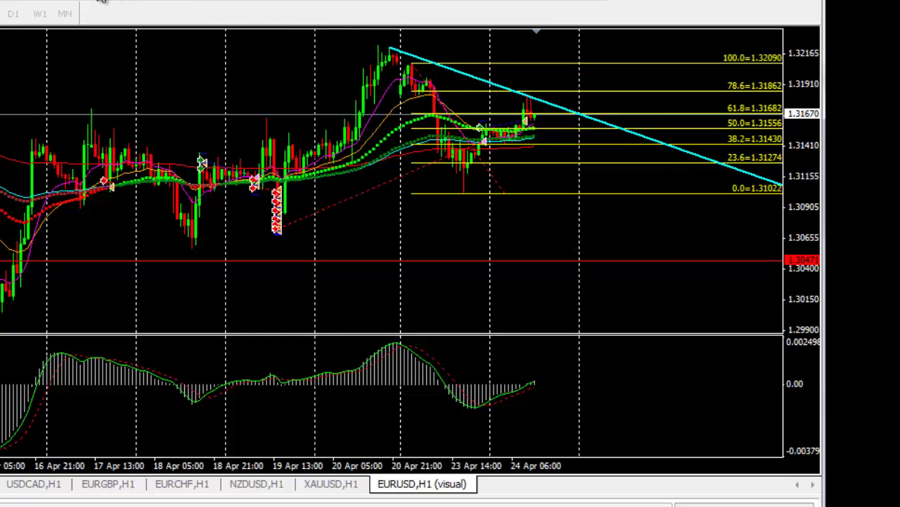
# Delete the falling trend line drawn from the 20 April high
pyautogui.press('+')
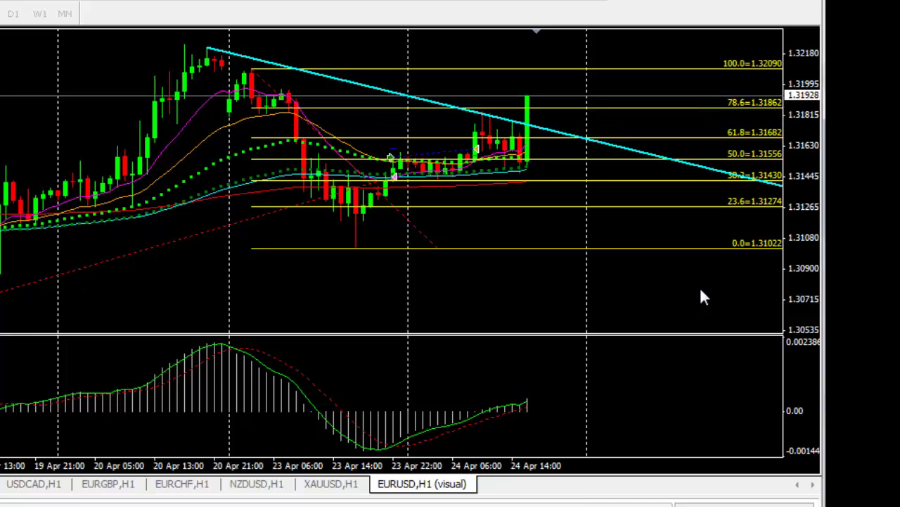
pyautogui.rightClick(547, 132)
pyautogui.click(578, 189)
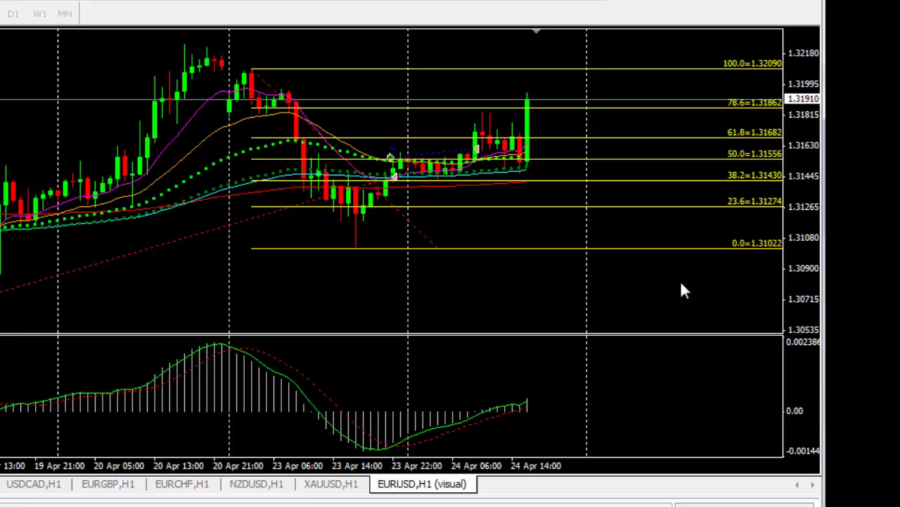
# Draw a rising trend line from the 23 April low under the 24 April candles and a falling one from the 20 April high
pyautogui.click(430, 4)
pyautogui.moveTo(353, 246); pyautogui.dragTo(647, 118)
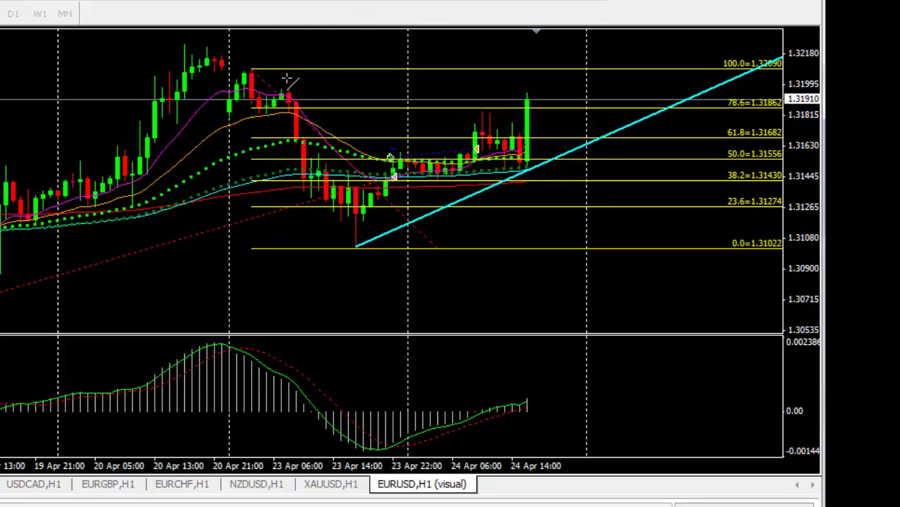
pyautogui.moveTo(208, 47); pyautogui.dragTo(553, 151)
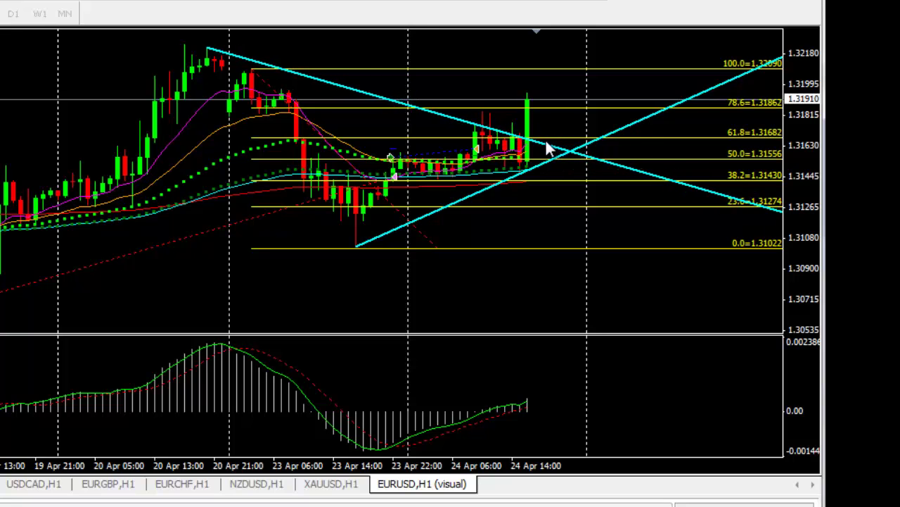
# Delete the falling trend line and check the price at the latest 24 April candle with the crosshair
pyautogui.rightClick(544, 139)
pyautogui.click(577, 203)
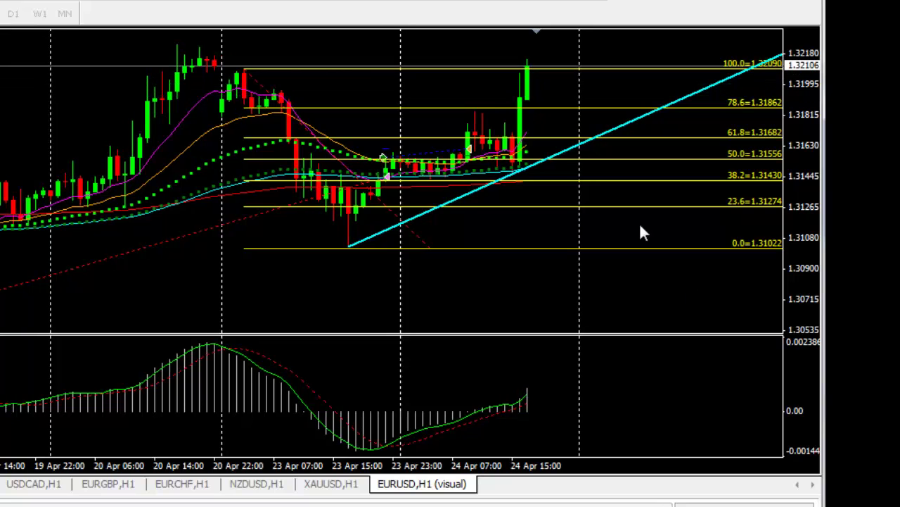
pyautogui.click(357, 7)
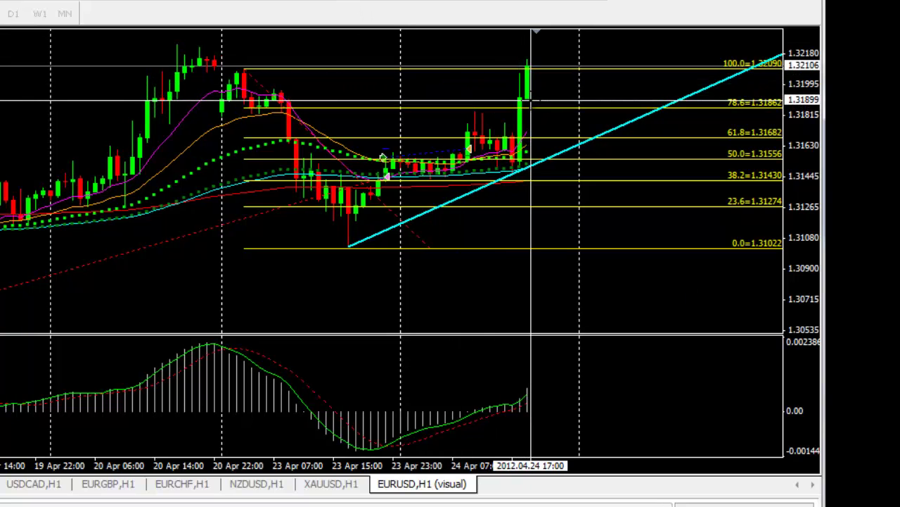
pyautogui.click(569, 158)
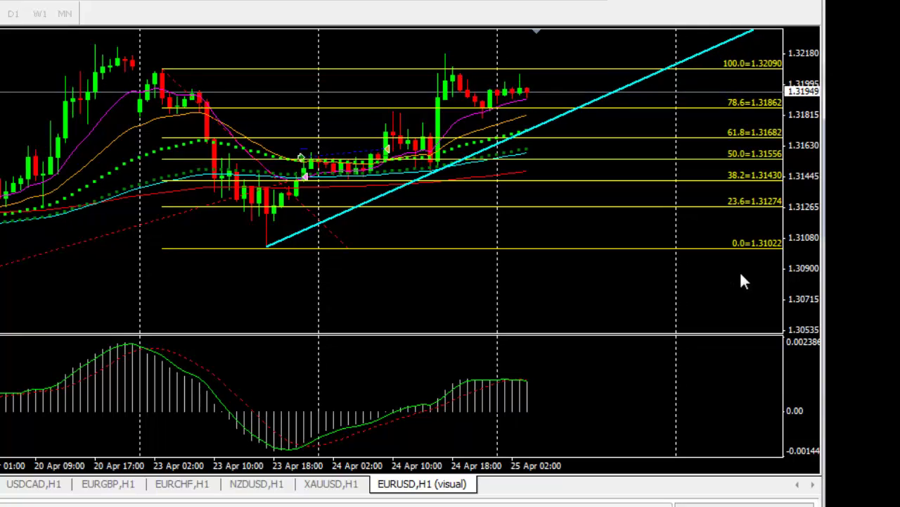
# Replace the Fibonacci retracement with one from the 24 April high (1.32176) to the 23 April low (1.31050)
pyautogui.rightClick(311, 211)
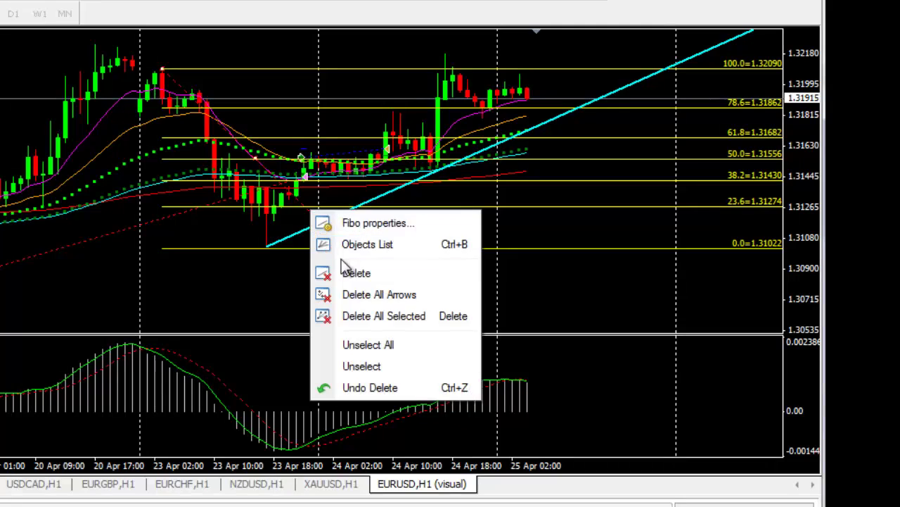
pyautogui.click(355, 273)
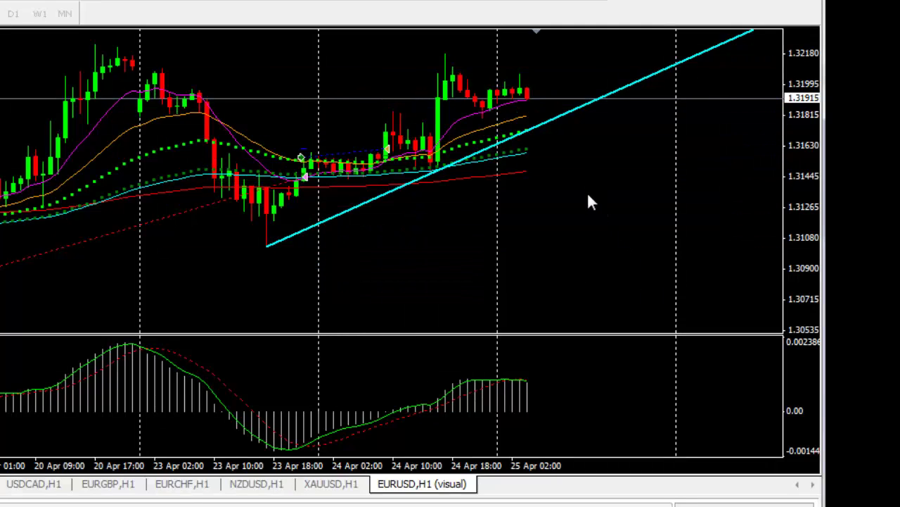
pyautogui.moveTo(510, 393)
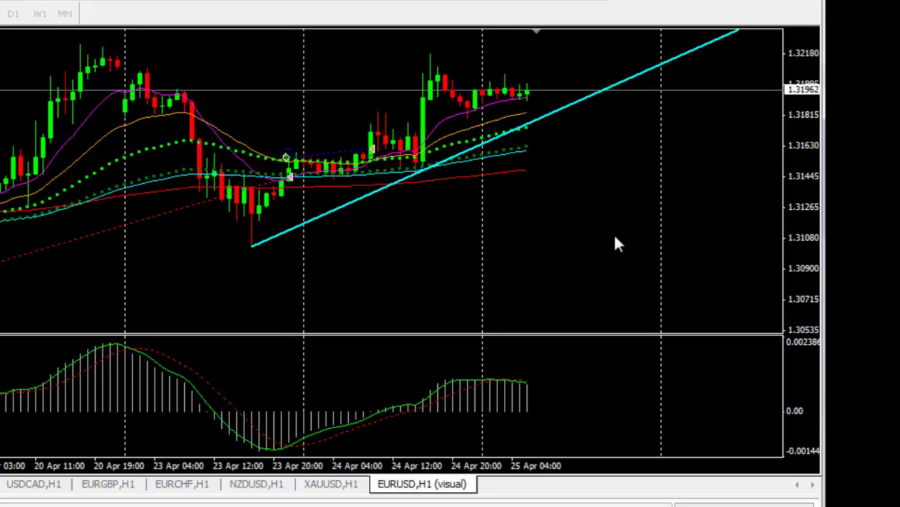
pyautogui.click(459, 9)
pyautogui.moveTo(429, 53); pyautogui.dragTo(289, 167)
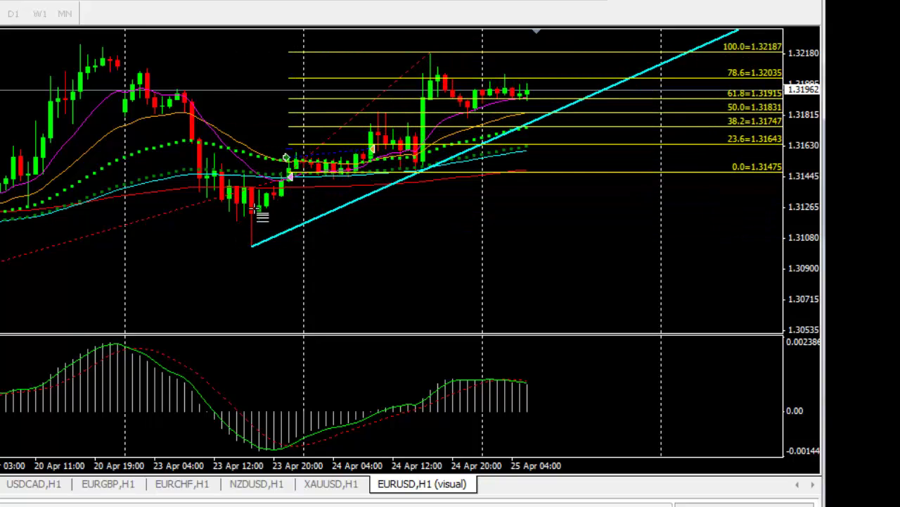
pyautogui.moveTo(253, 209); pyautogui.dragTo(235, 252)
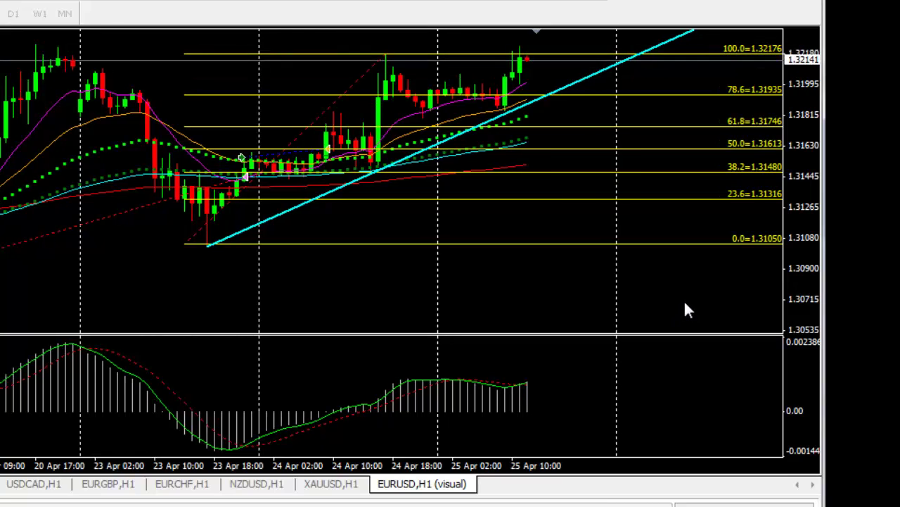
pyautogui.scroll(-5, 441, 201)
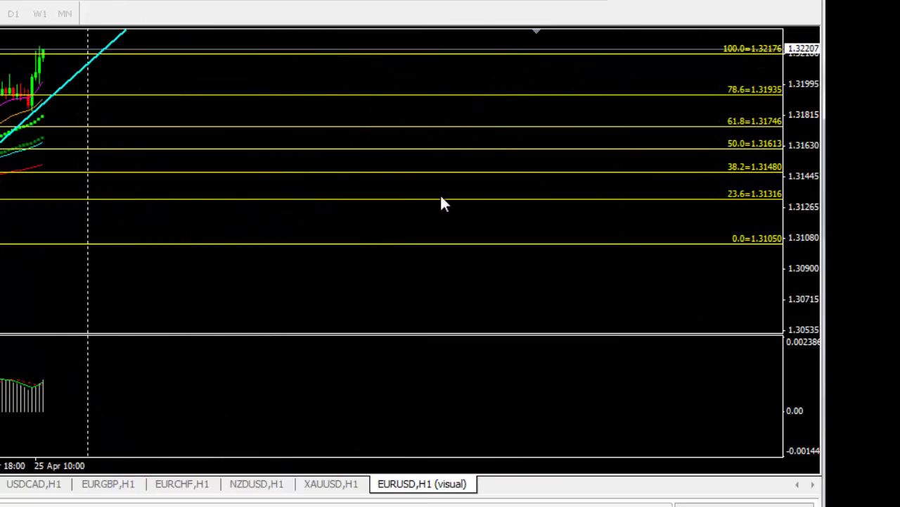
# Replace the Fibonacci retracement with one from the 20 April high (1.32236) to the 23 April low (1.31036)
pyautogui.press('-')
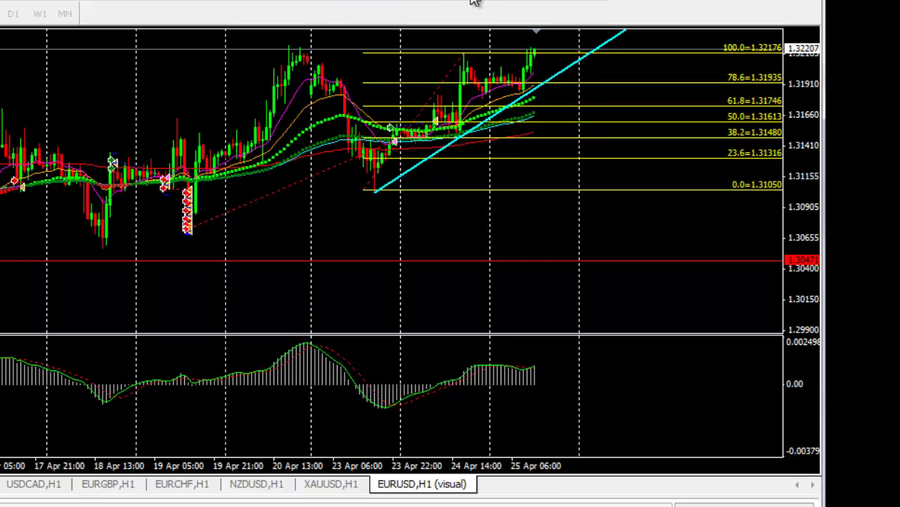
pyautogui.rightClick(447, 72)
pyautogui.click(482, 139)
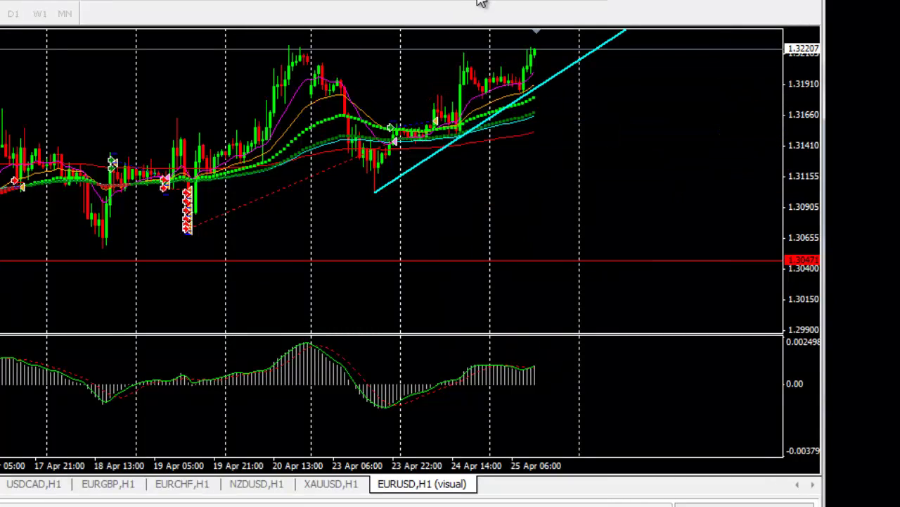
pyautogui.moveTo(290, 44); pyautogui.dragTo(447, 187)
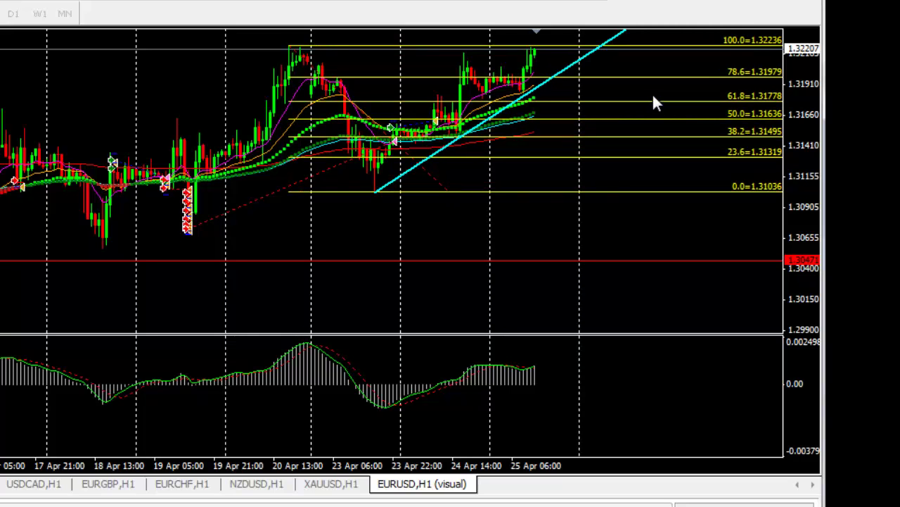
# Examine prices around the latest 25 April candles with the crosshair and check the 127.0 Fibonacci level
pyautogui.click(110, 2)
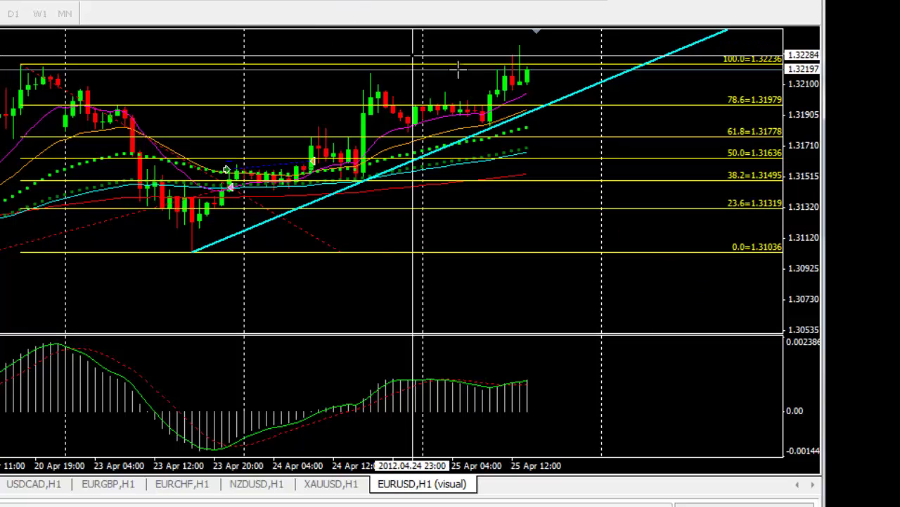
pyautogui.press('Escape')
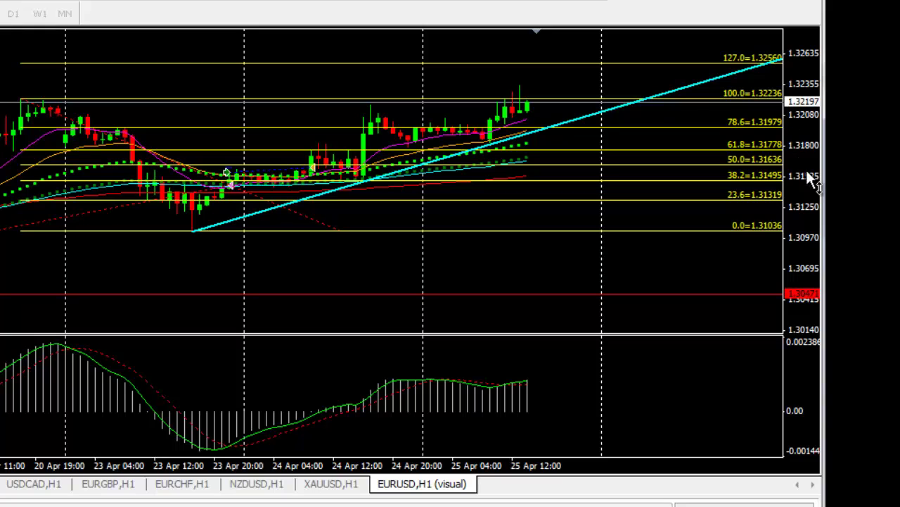
pyautogui.moveTo(805, 168); pyautogui.dragTo(809, 143)
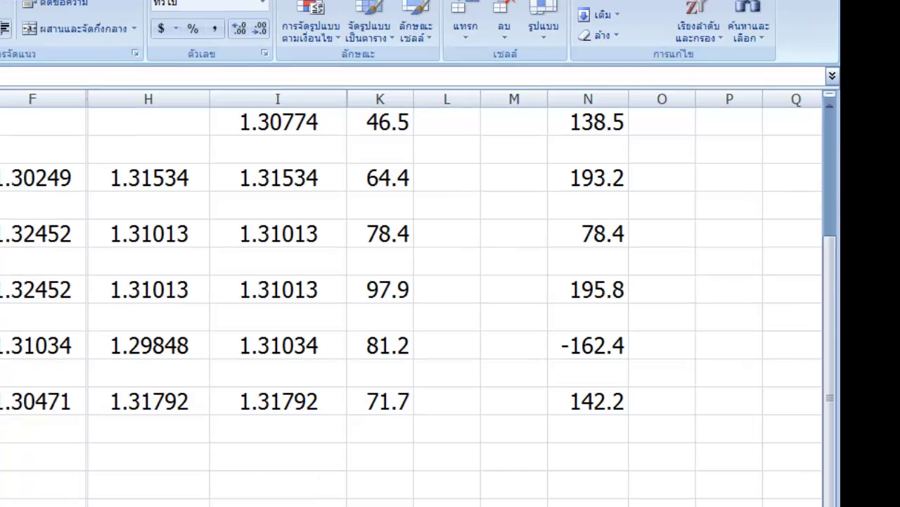
# In Excel row 19, record trade 8 as a buy at 1.32197 with a size of 0.1lot
pyautogui.write('8')
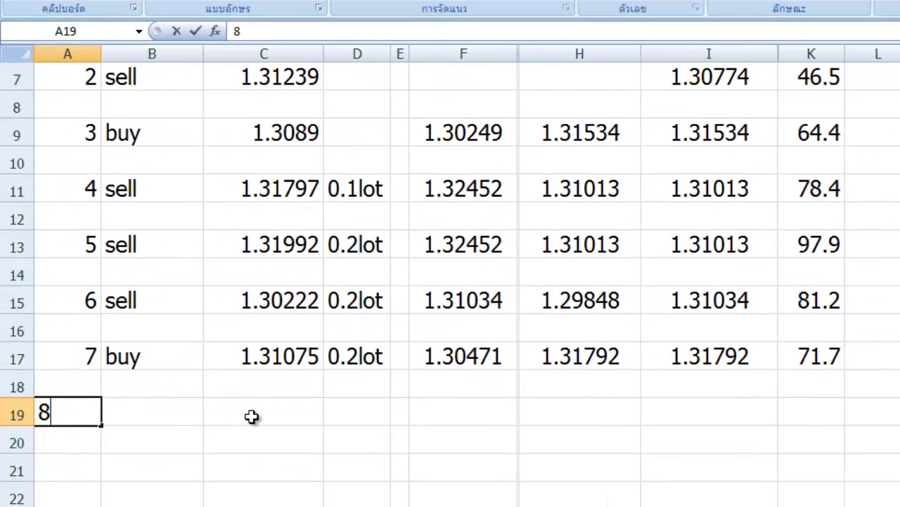
pyautogui.press('Tab')
pyautogui.write('buy')
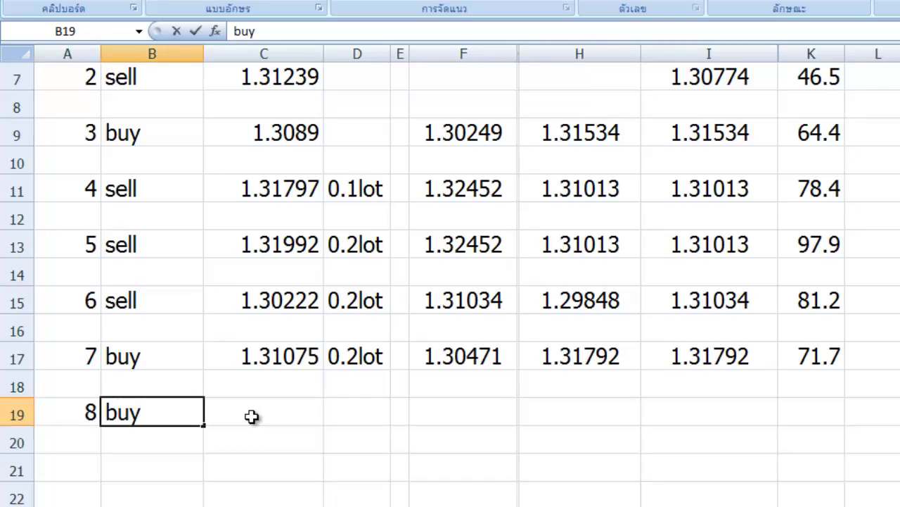
pyautogui.press('Tab')
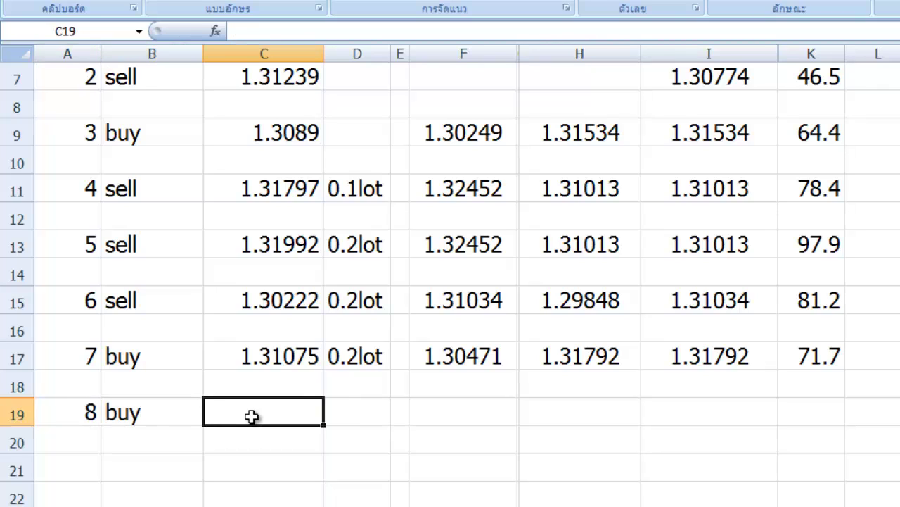
pyautogui.write('1.32')
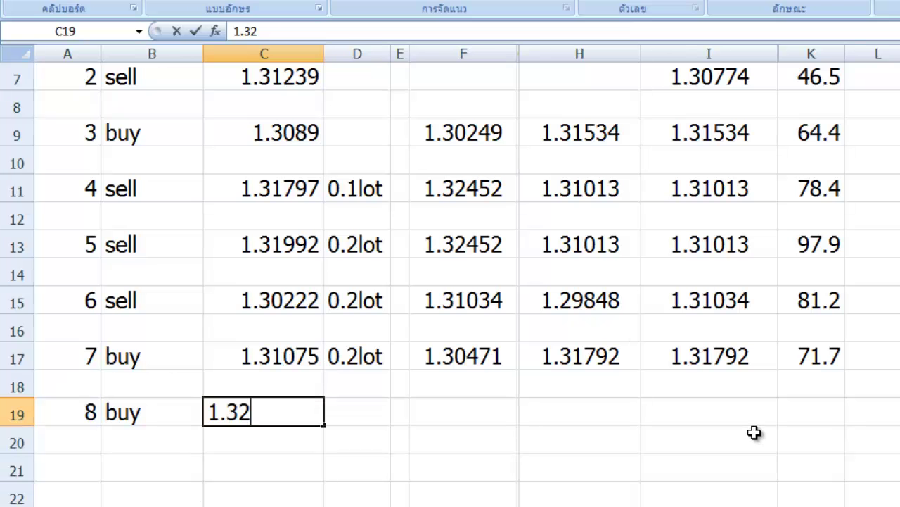
pyautogui.write('197')
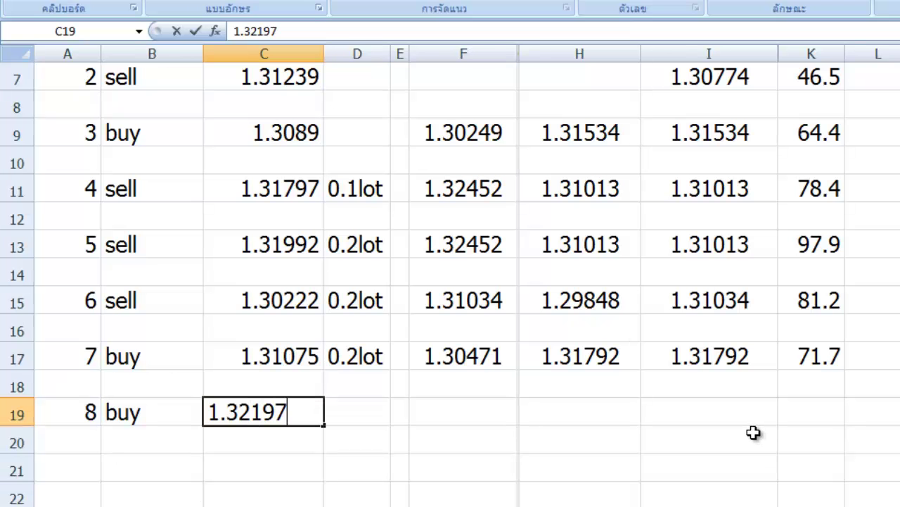
pyautogui.click(340, 405)
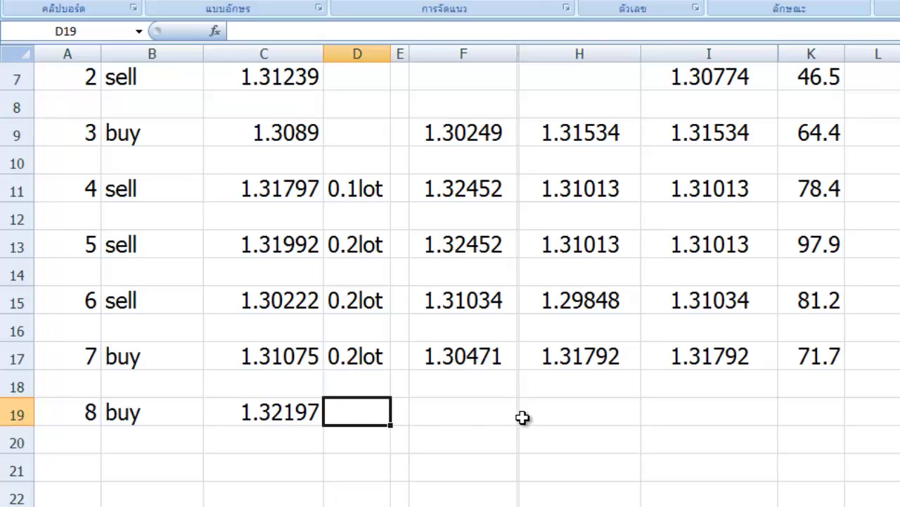
pyautogui.write('0.1lot')
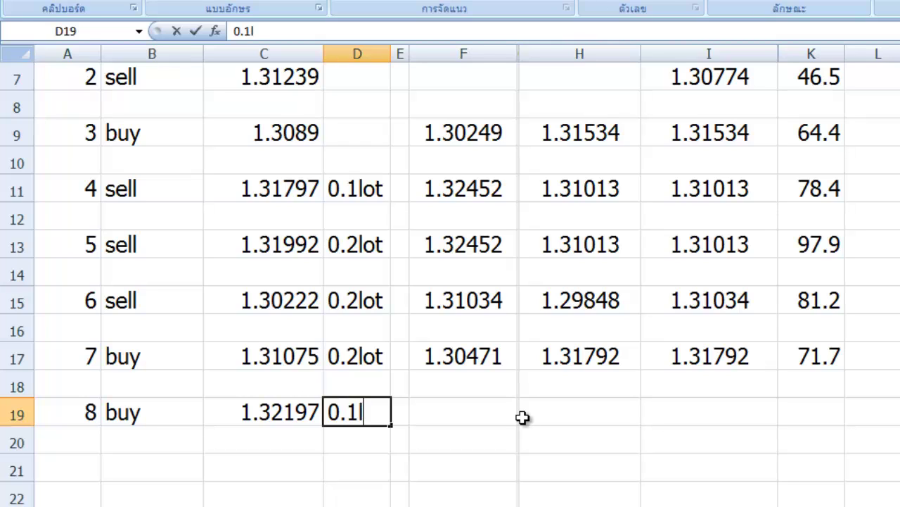
# Place a horizontal line at 1.31609 on the EURUSD chart and enter 1.31609 in cell F19 of the Excel sheet
pyautogui.click(475, 406)
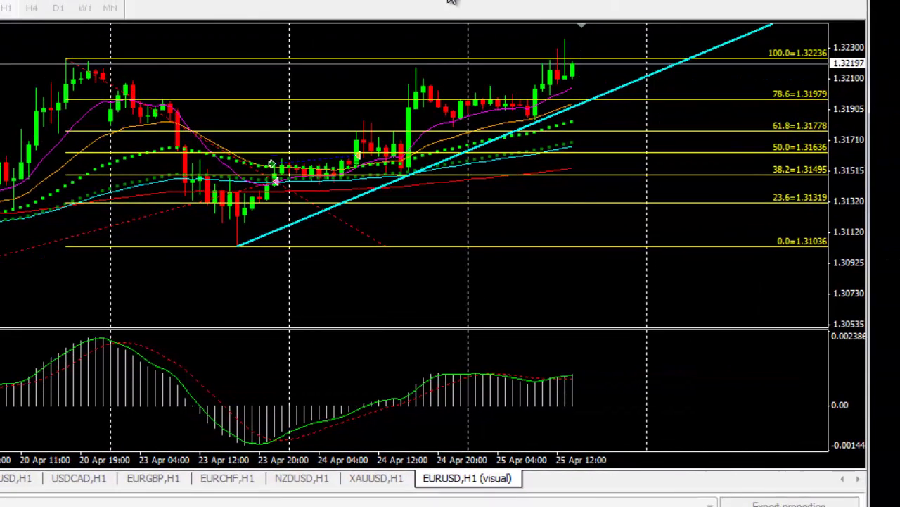
pyautogui.click(638, 155)
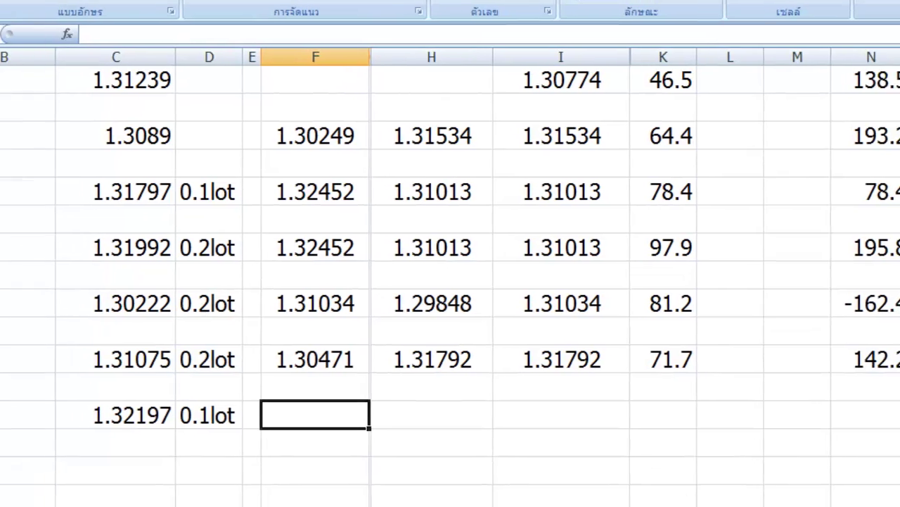
pyautogui.write('1.3')
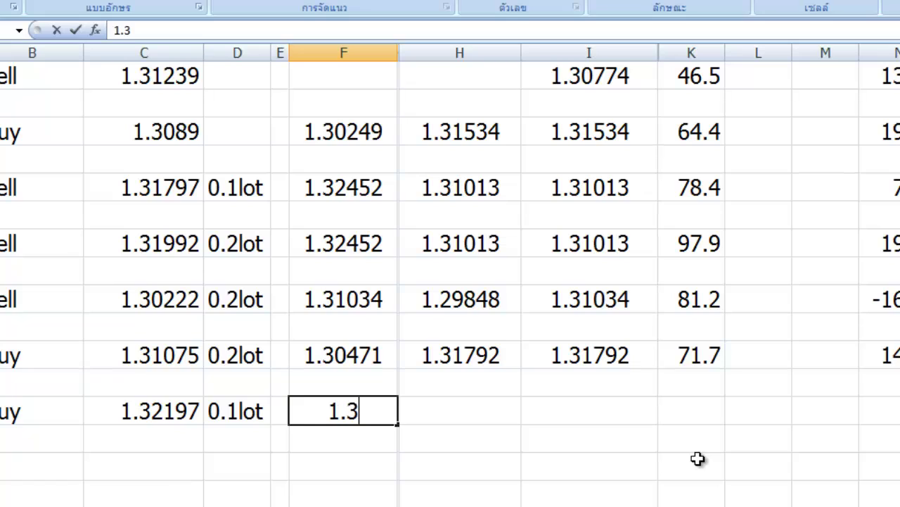
pyautogui.write('1609')
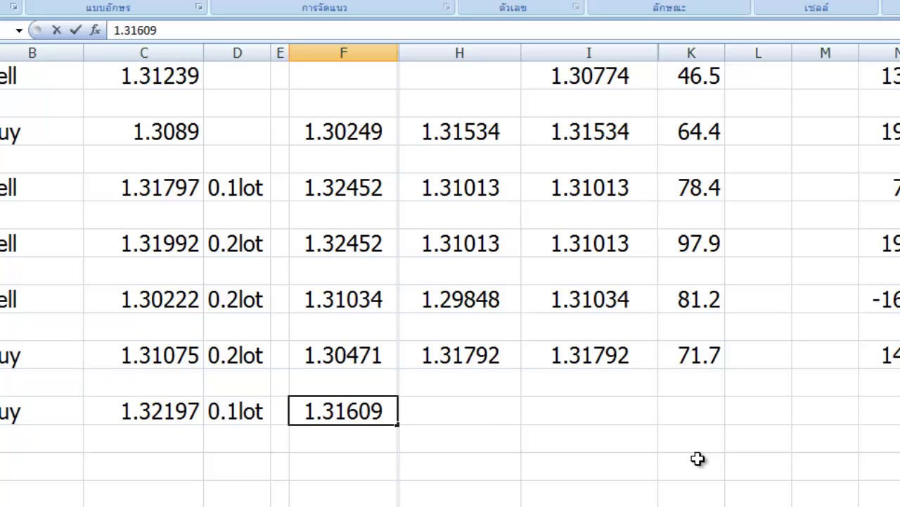
# Look up the 127.0 Fibonacci level on the EURUSD chart and enter 1.32560 in cell H19 in Excel
pyautogui.click(478, 416)
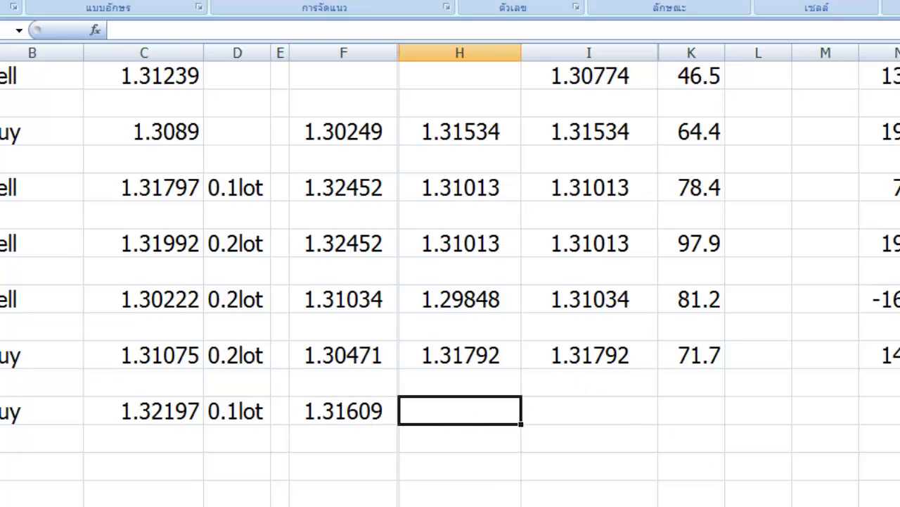
pyautogui.hotkey('alt', 'Tab')
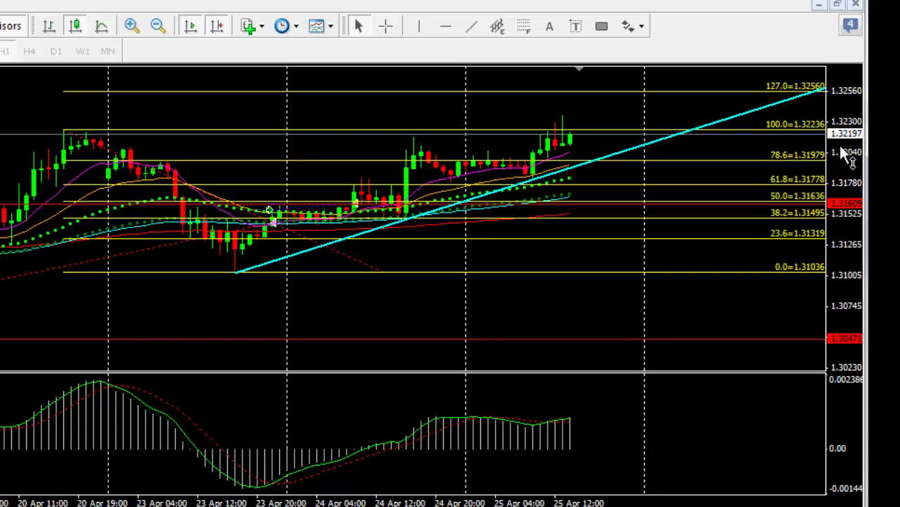
pyautogui.moveTo(848, 156); pyautogui.dragTo(851, 26)
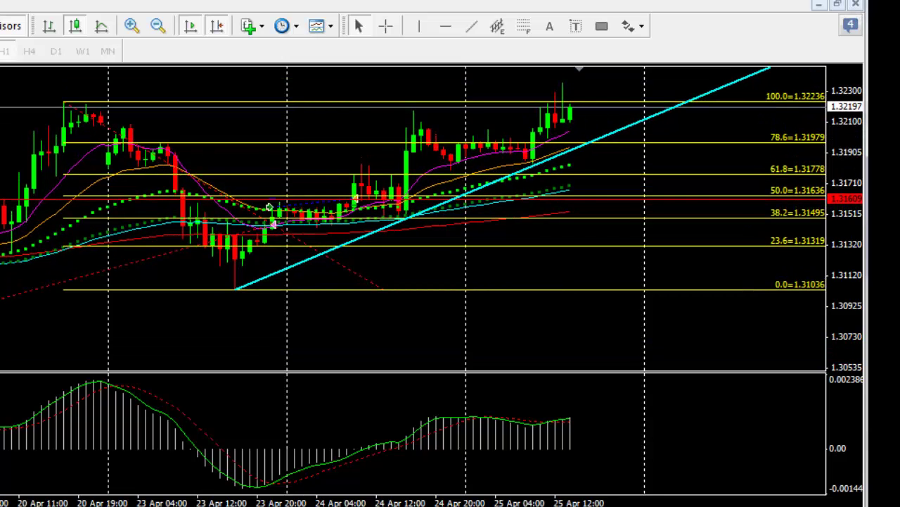
pyautogui.hotkey('alt', 'Tab')
pyautogui.write('1')
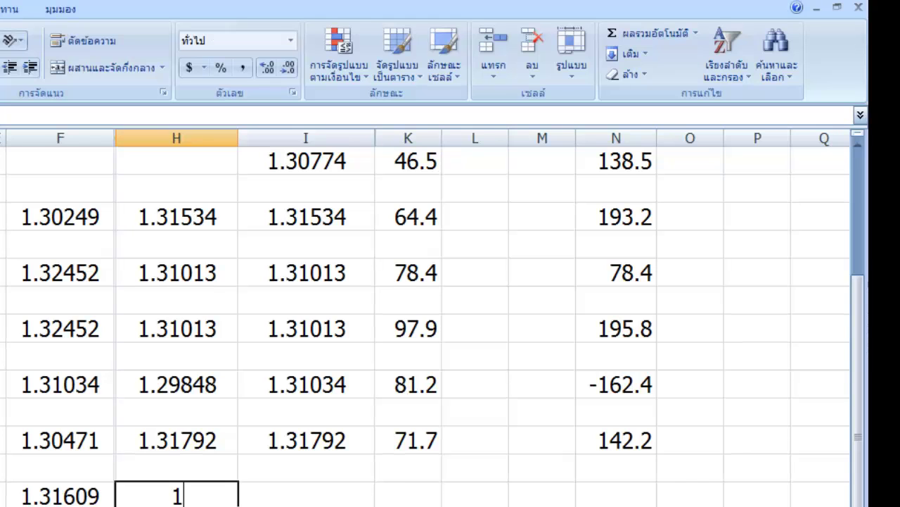
pyautogui.write('.32560')
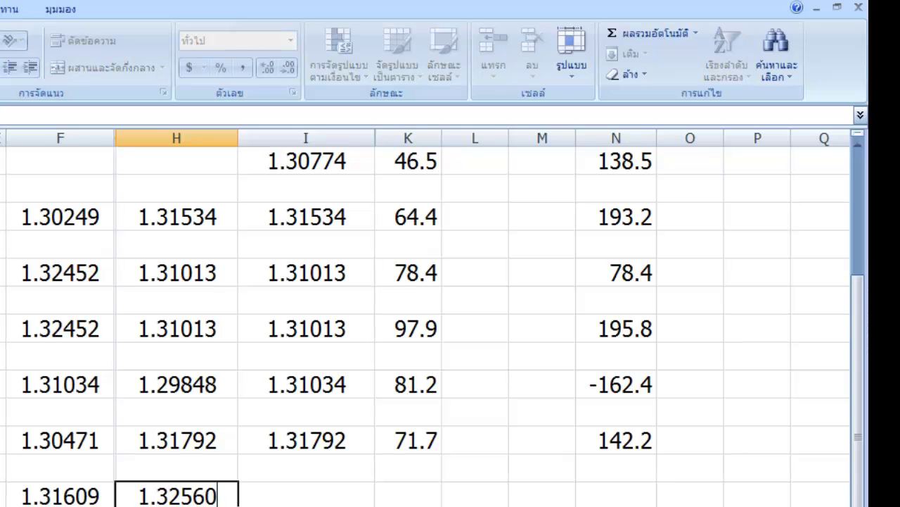
pyautogui.click(328, 496)
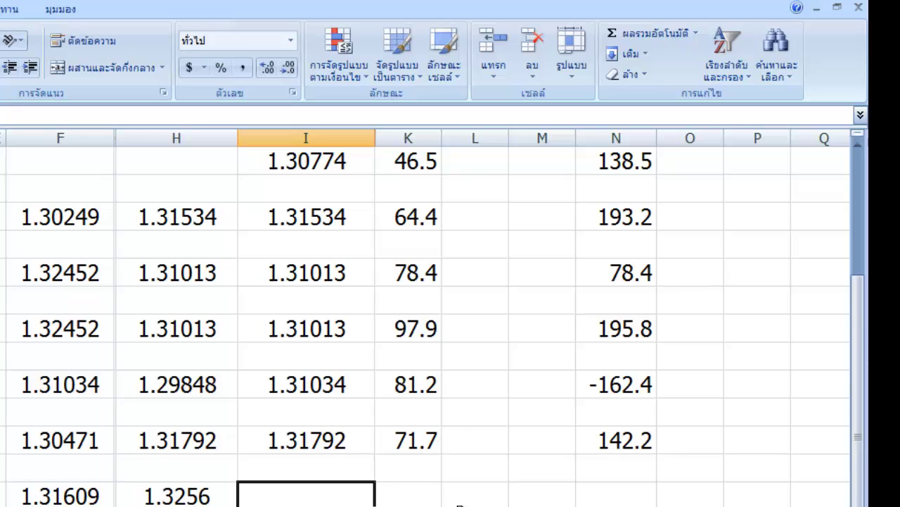
# Switch to the EURUSD chart and delete the rising trend line and the Fibonacci retracement
pyautogui.hotkey('alt', 'Tab')
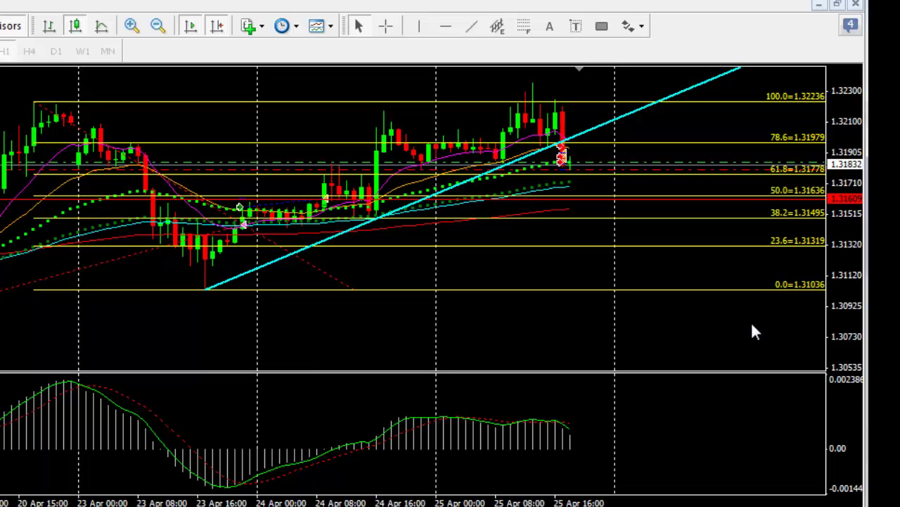
pyautogui.rightClick(583, 138)
pyautogui.click(610, 191)
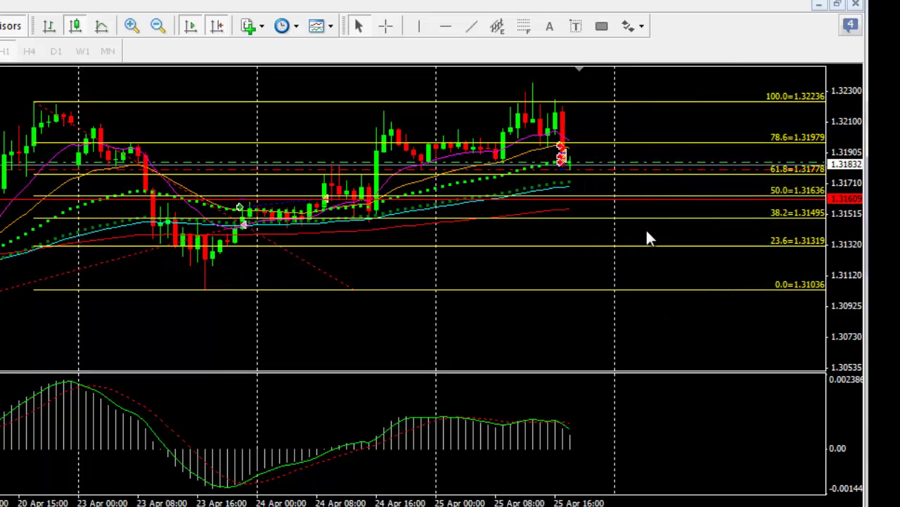
pyautogui.rightClick(318, 273)
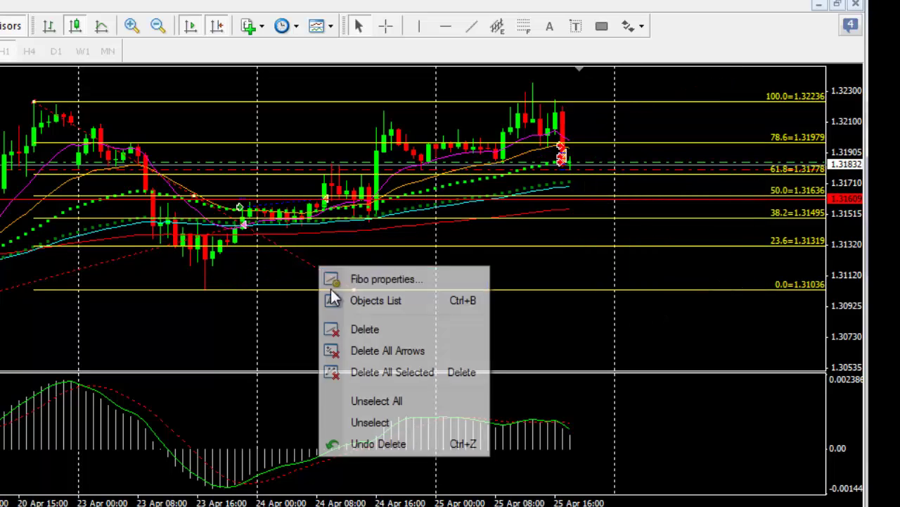
pyautogui.click(345, 328)
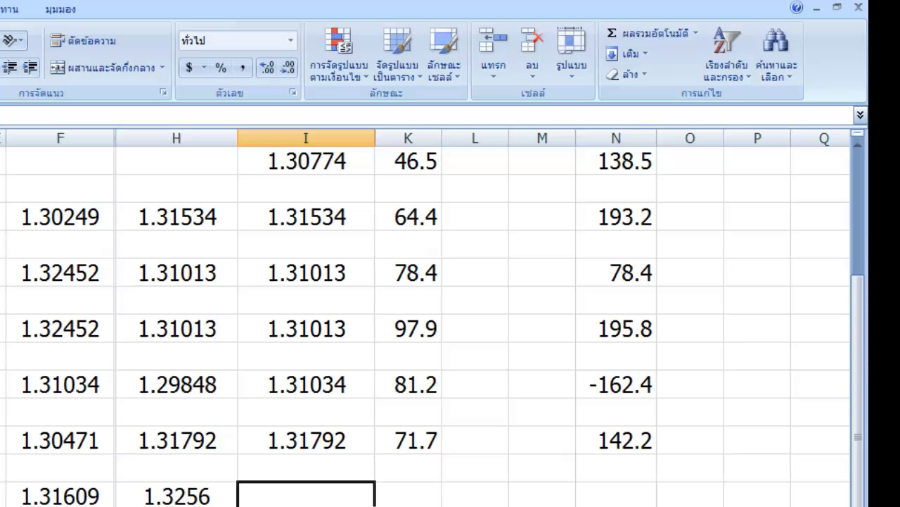
# Enter 1.31832 as the closing price of trade 8 in cell I19 of the Excel sheet
pyautogui.write('1.31')
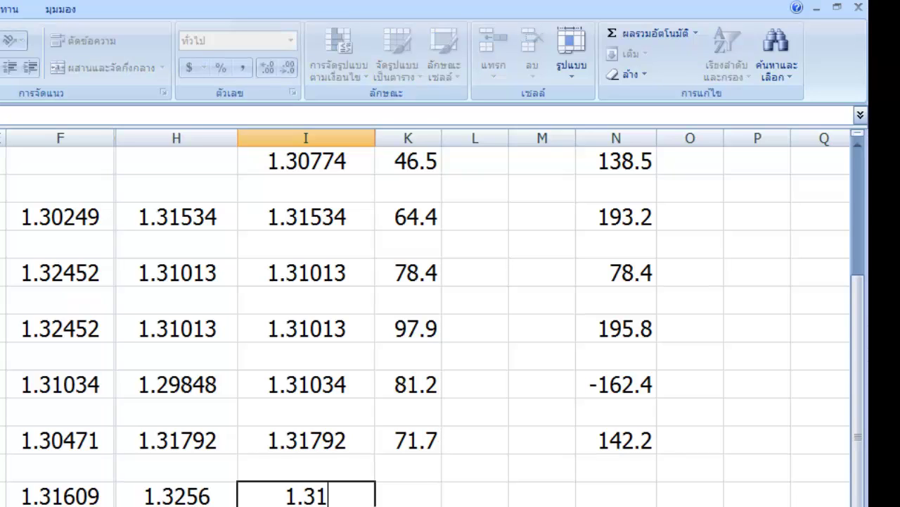
pyautogui.write('84')
pyautogui.press('BackSpace')
pyautogui.write('32')
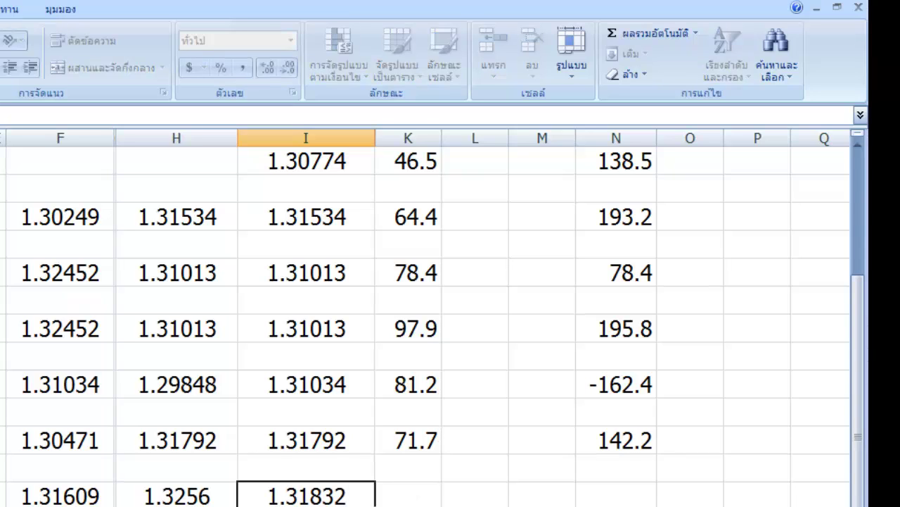
pyautogui.press('Return')
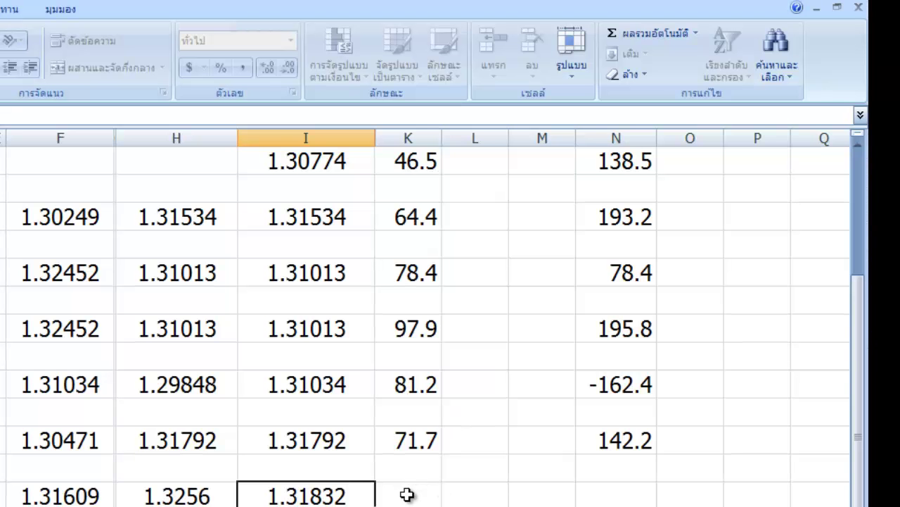
# Switch to Calculator and subtract 31832 from 32197 to get the pip distance of trade 8
pyautogui.click(411, 493)
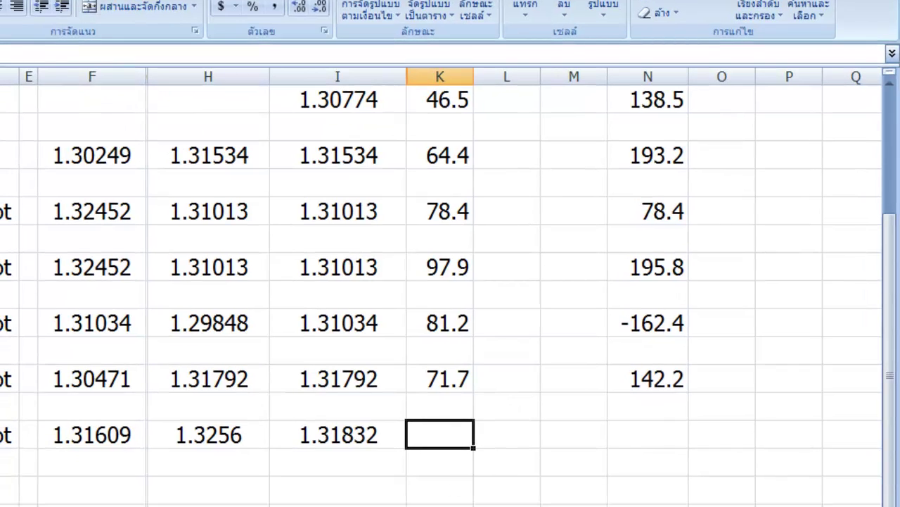
pyautogui.hotkey('alt', 'Tab')
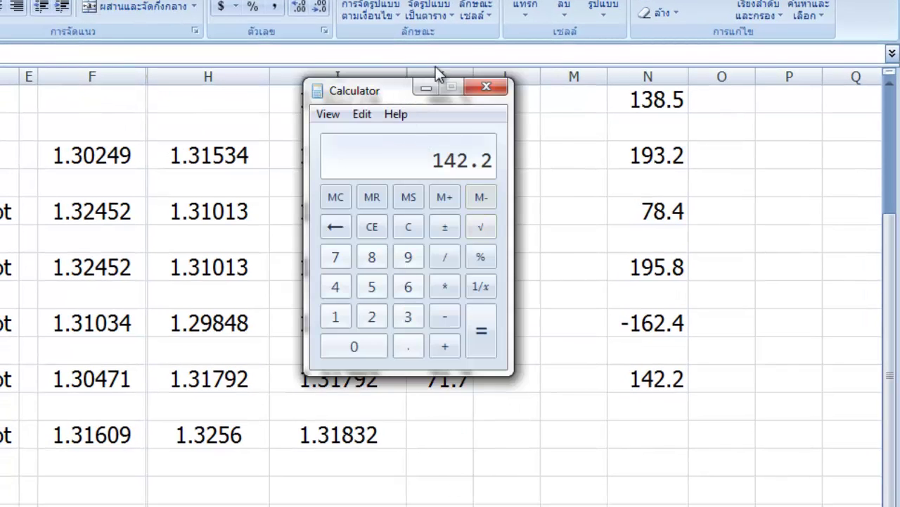
pyautogui.moveTo(435, 66); pyautogui.dragTo(415, 8)
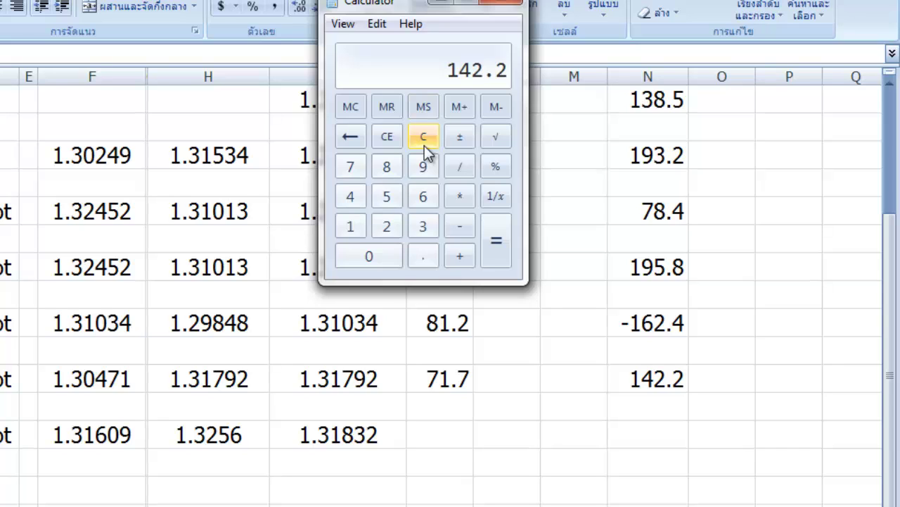
pyautogui.click(425, 140)
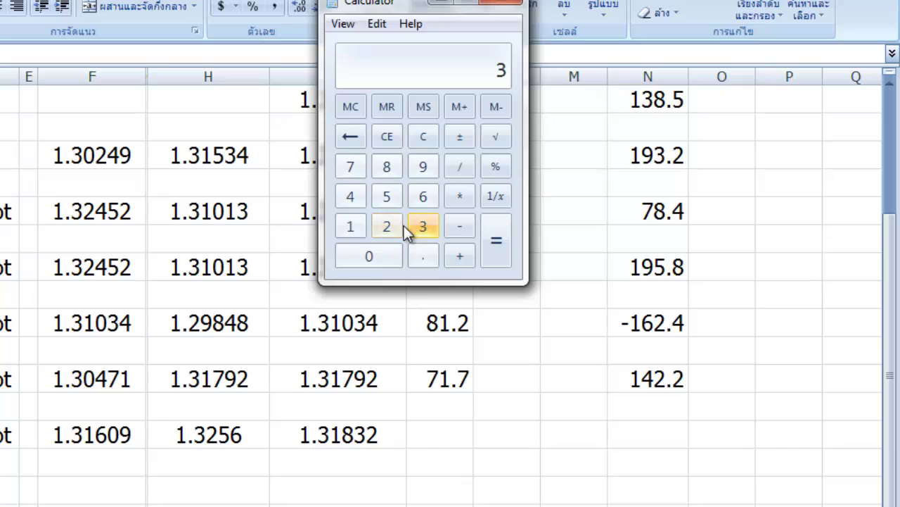
pyautogui.write('2197')
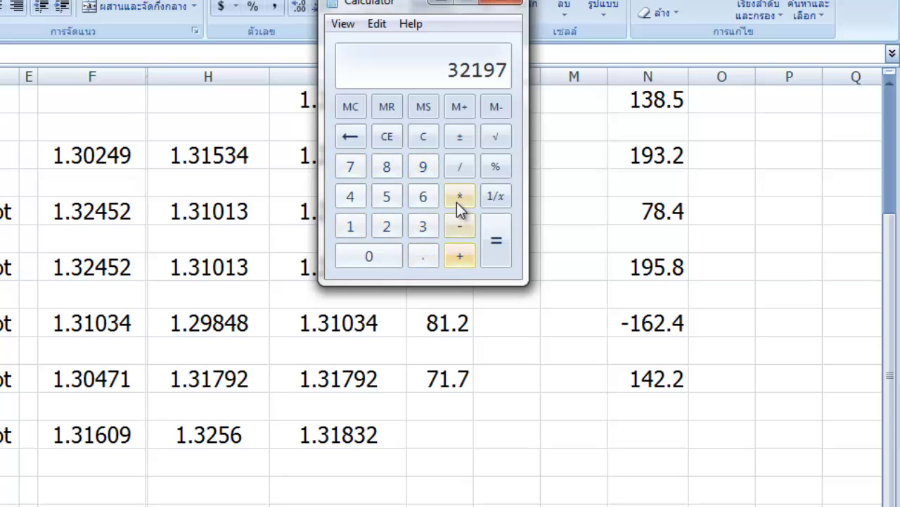
pyautogui.click(461, 229)
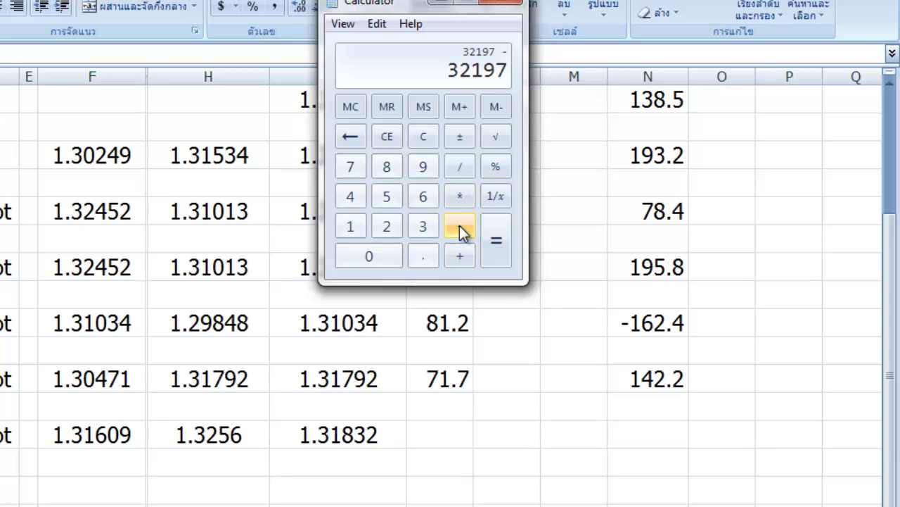
pyautogui.click(422, 226)
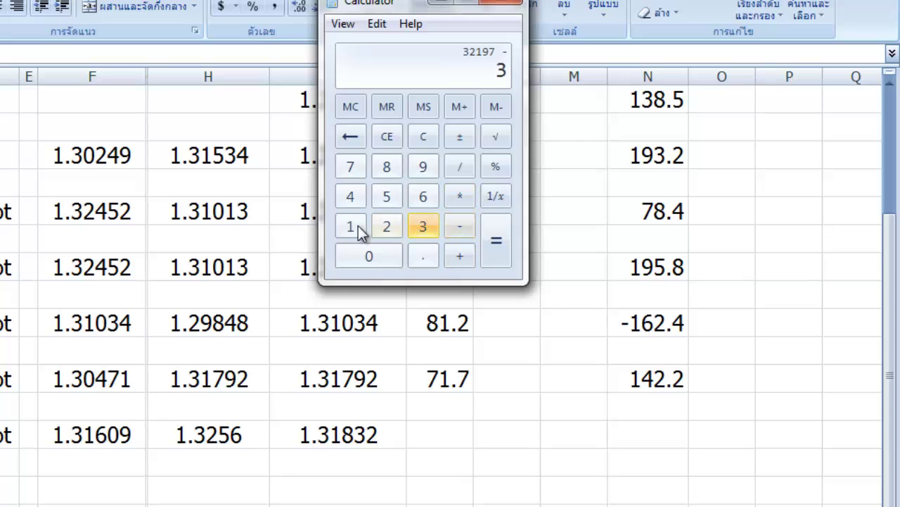
pyautogui.click(356, 225)
pyautogui.click(386, 167)
pyautogui.click(421, 226)
pyautogui.click(389, 227)
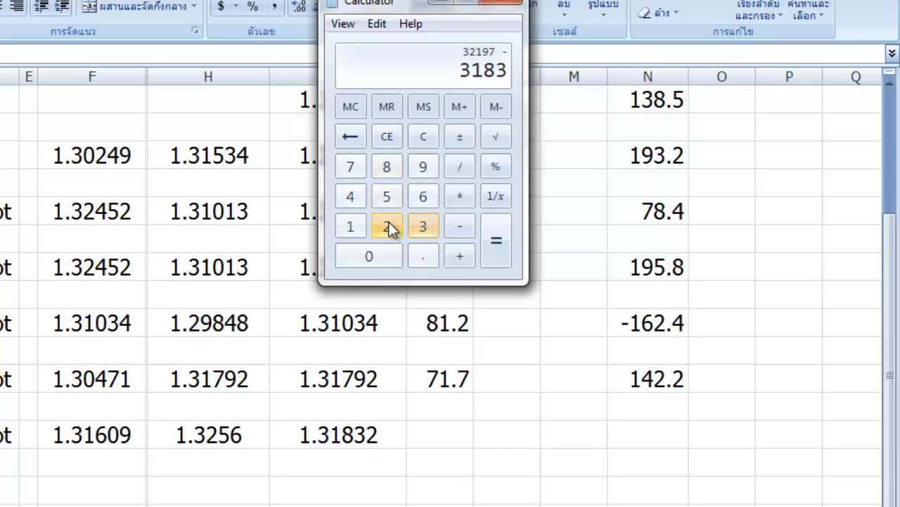
pyautogui.click(496, 254)
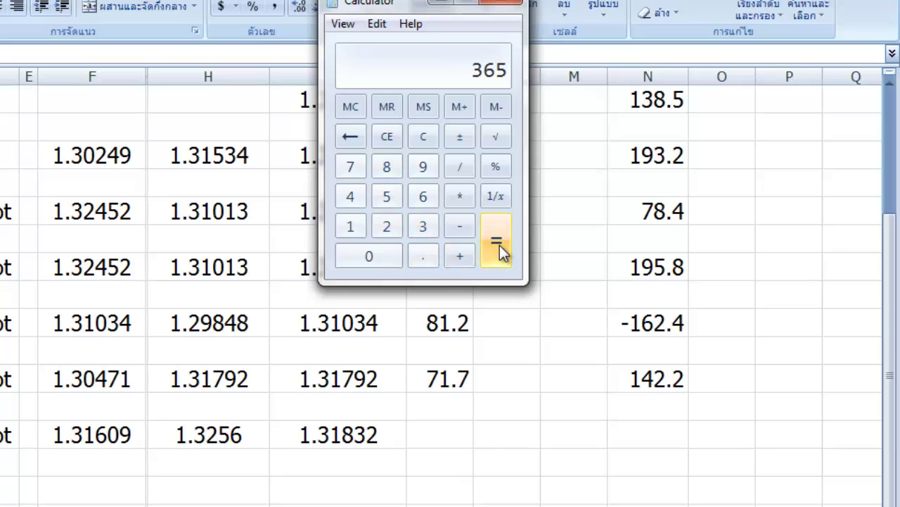
# Enter 36.5 in cells K19 and N19 of the Excel sheet for trade 8
pyautogui.click(443, 432)
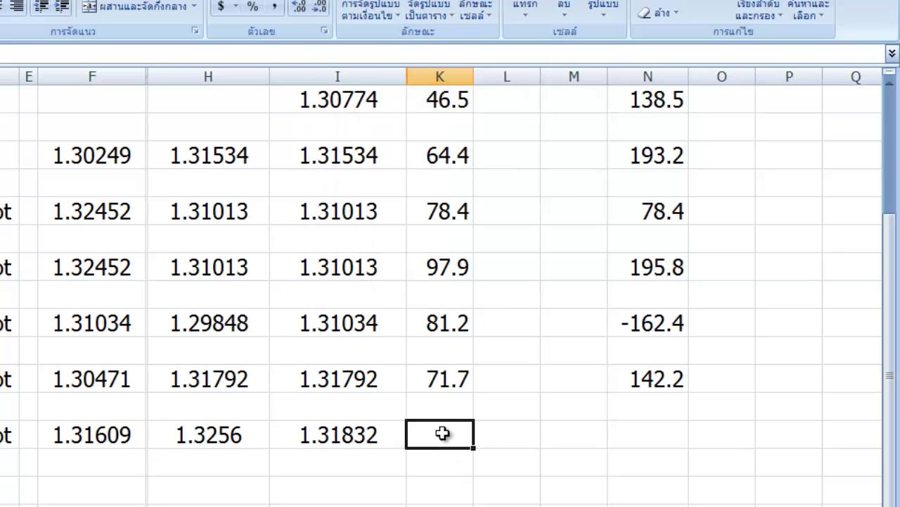
pyautogui.write('36.5')
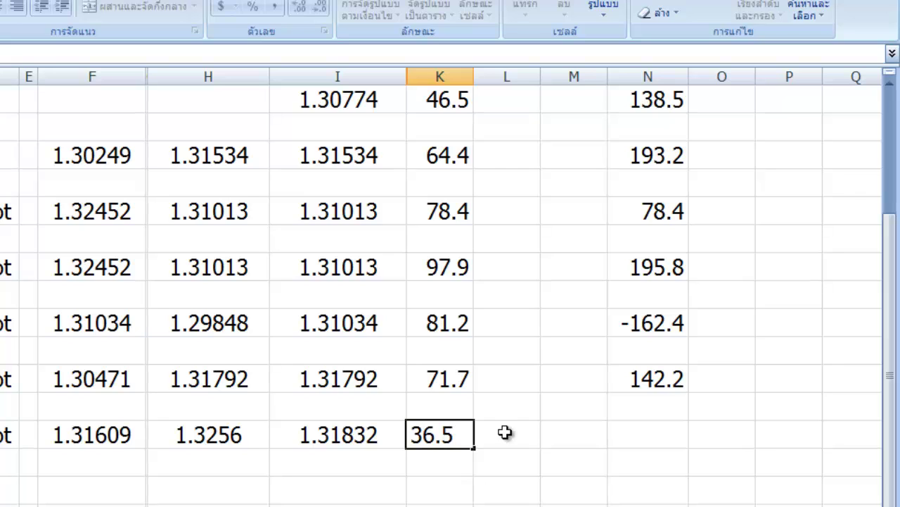
pyautogui.click(632, 435)
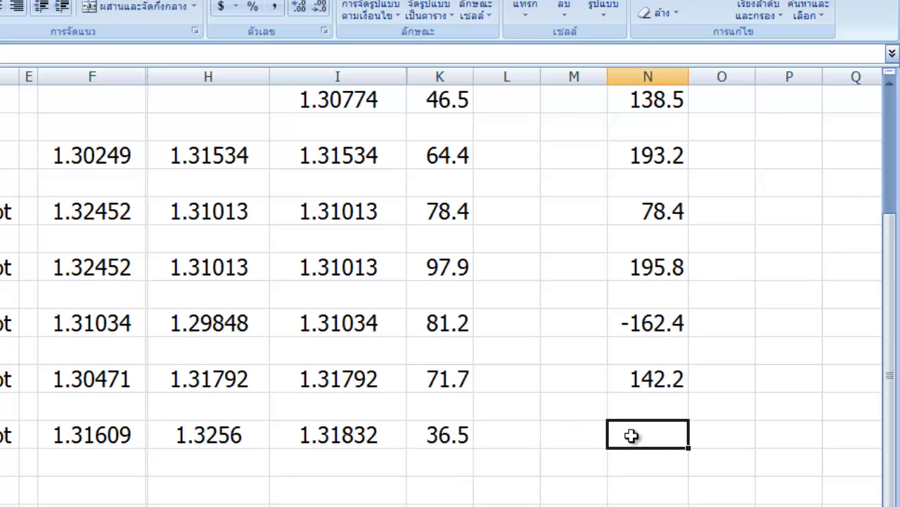
pyautogui.write('36')
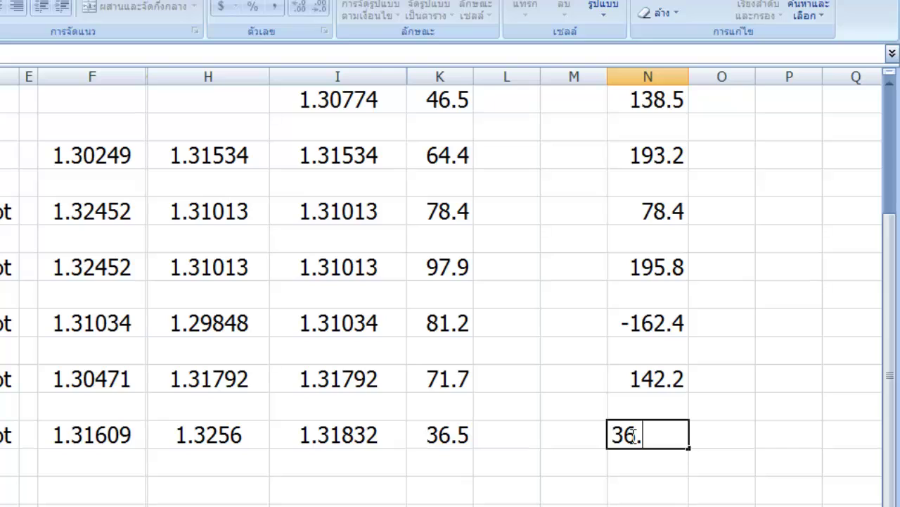
pyautogui.write('.5')
# Try to turn the 36.5 in cell N19 into a negative value with a leading minus sign
pyautogui.click(617, 428)
pyautogui.write('-')
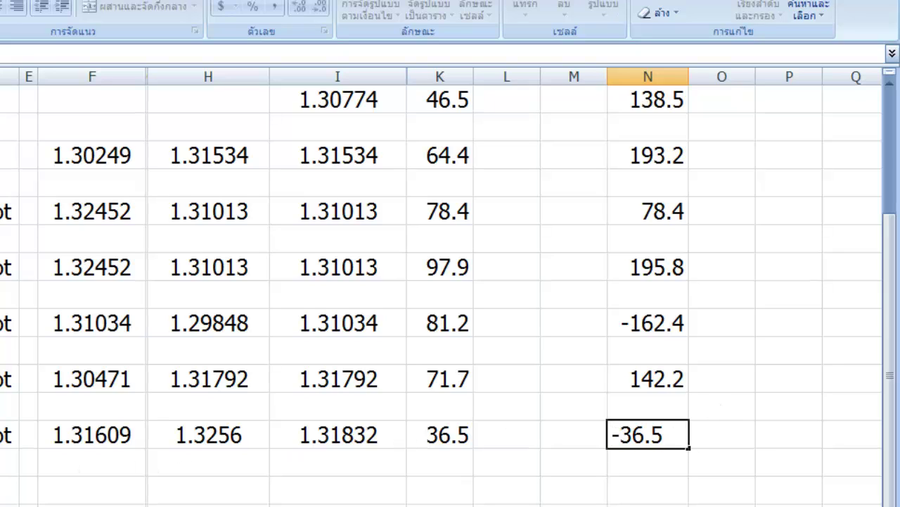
pyautogui.write('A21')
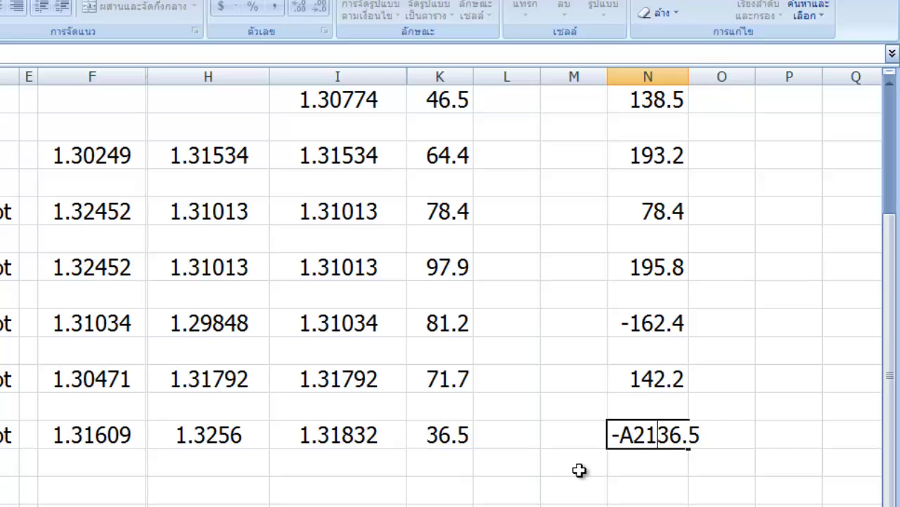
pyautogui.press('BackSpace')
pyautogui.press('BackSpace')
pyautogui.press('BackSpace')
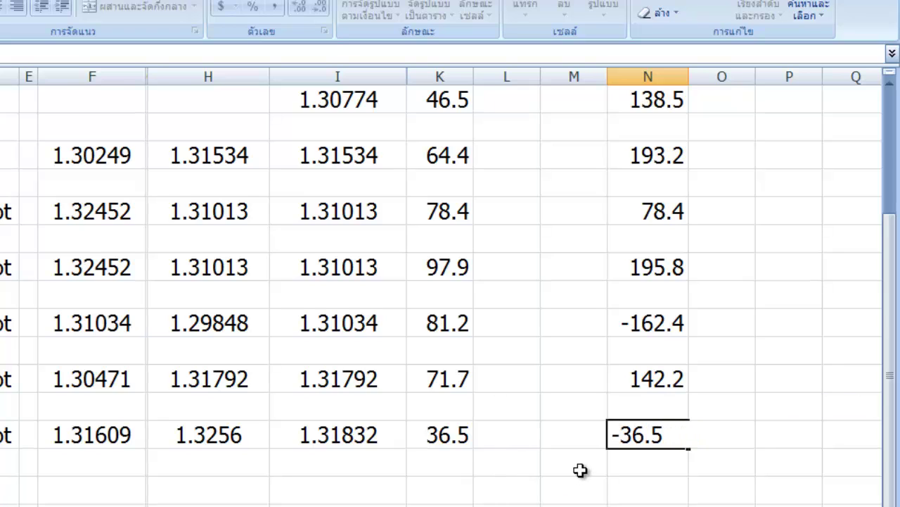
pyautogui.press('BackSpace')
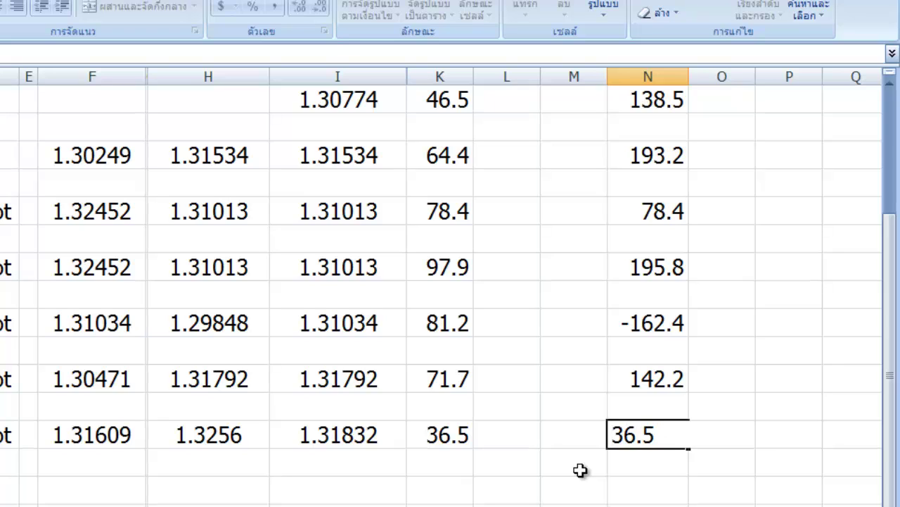
# Put the text ลบ in front of the 36.5 in cell N19
pyautogui.click(639, 458)
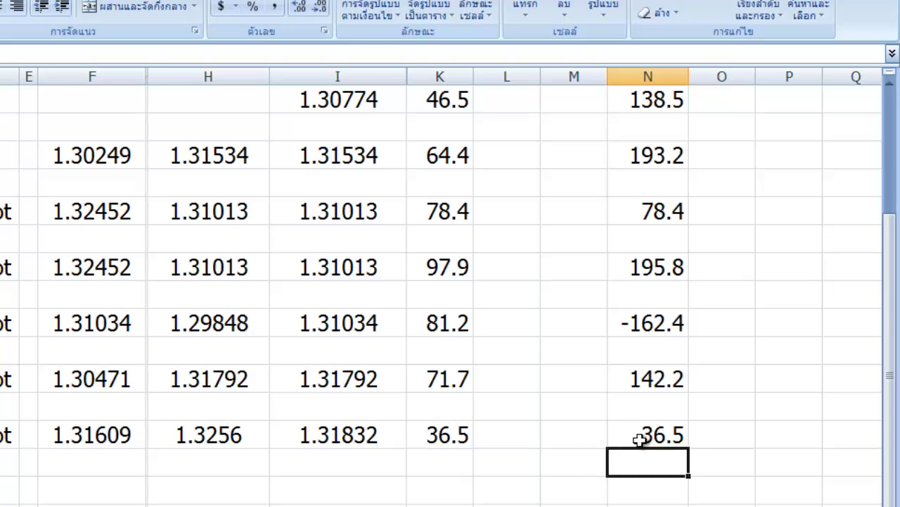
pyautogui.click(639, 436)
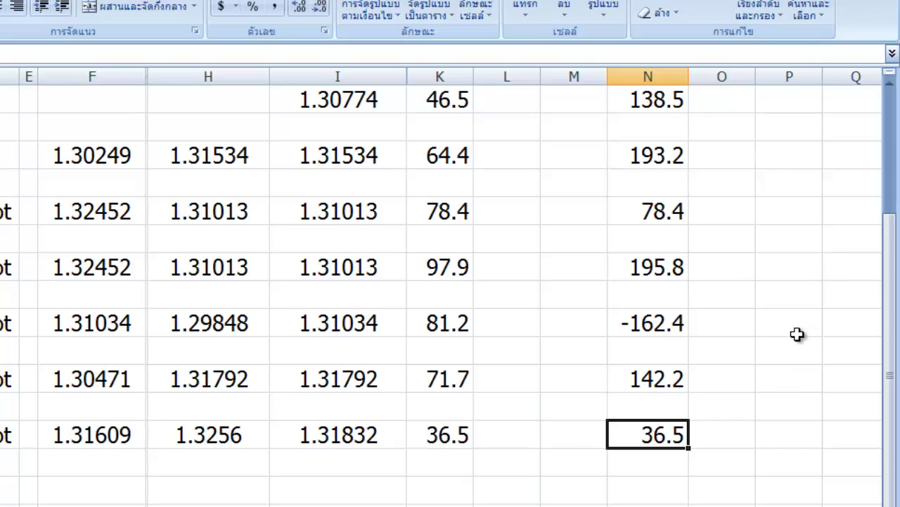
pyautogui.doubleClick(633, 434)
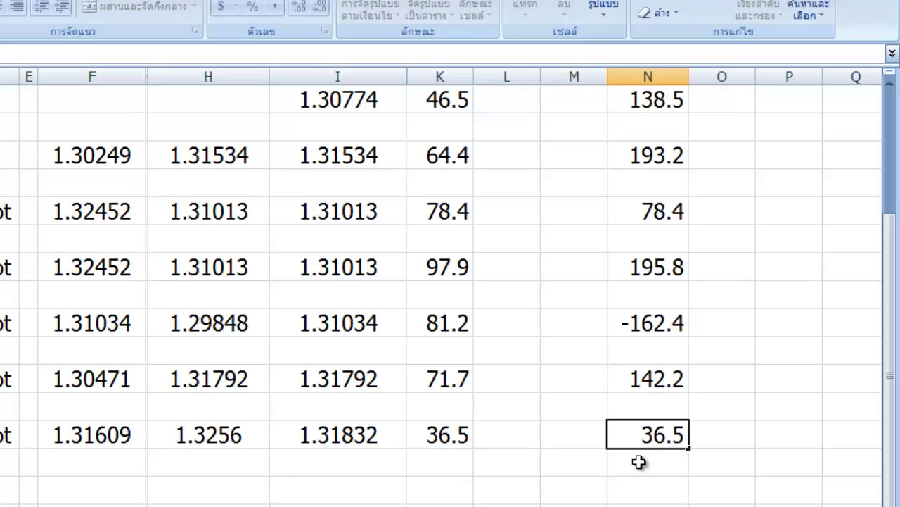
pyautogui.write('ลบ')
pyautogui.click(345, 490)
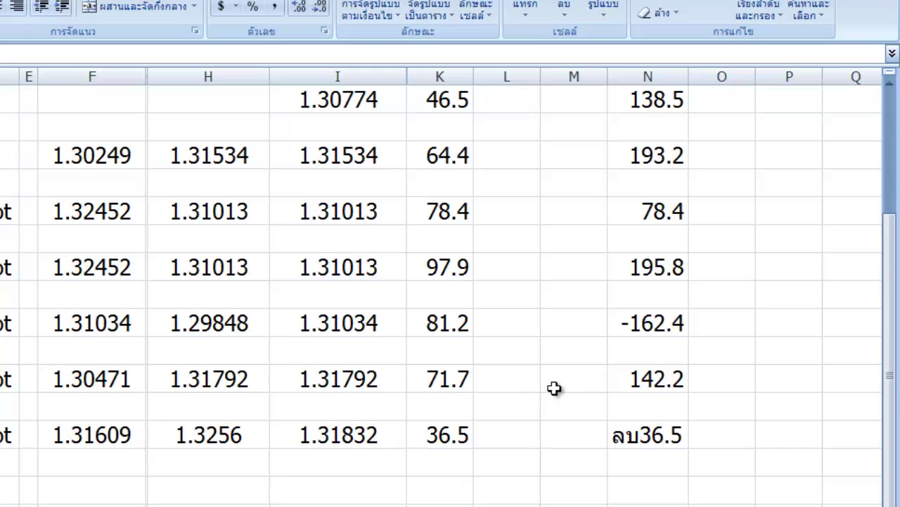
# Record trade 9 in row 21 as a sell and, after checking the EURUSD chart, enter 1.31832 as its opening price in C21
pyautogui.press('F2')
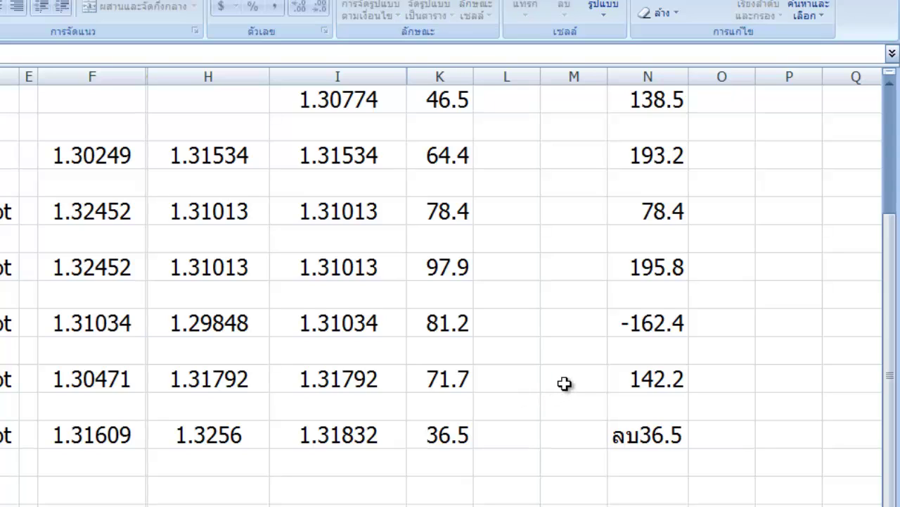
pyautogui.press('Return')
pyautogui.press('F2')
pyautogui.press('Return')
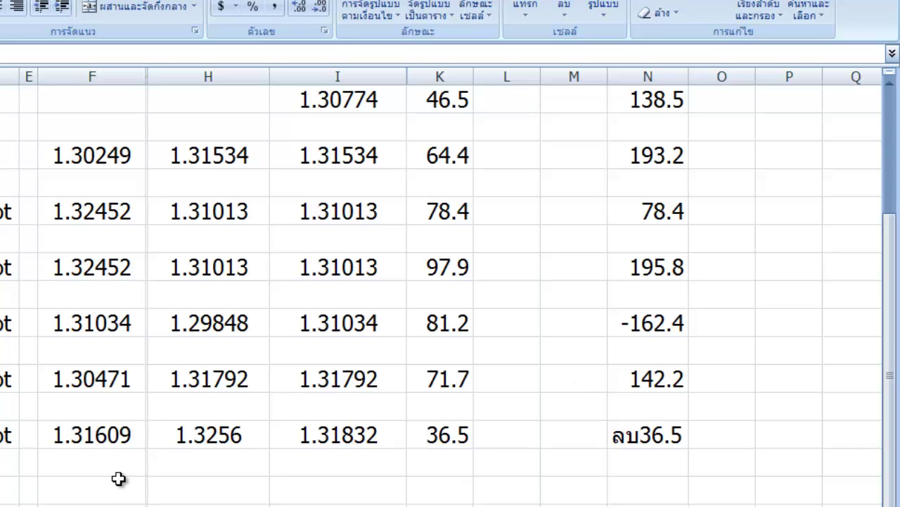
pyautogui.hotkey('alt', 'Tab')
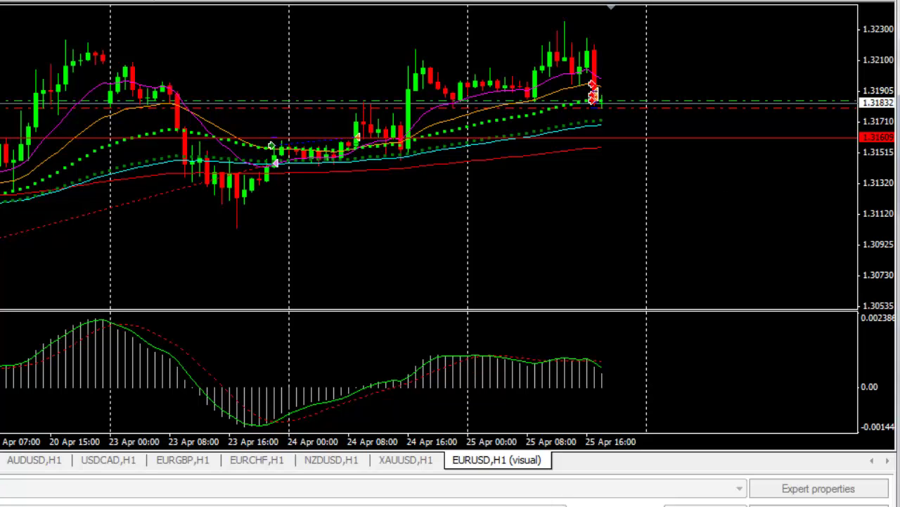
pyautogui.hotkey('alt', 'Tab')
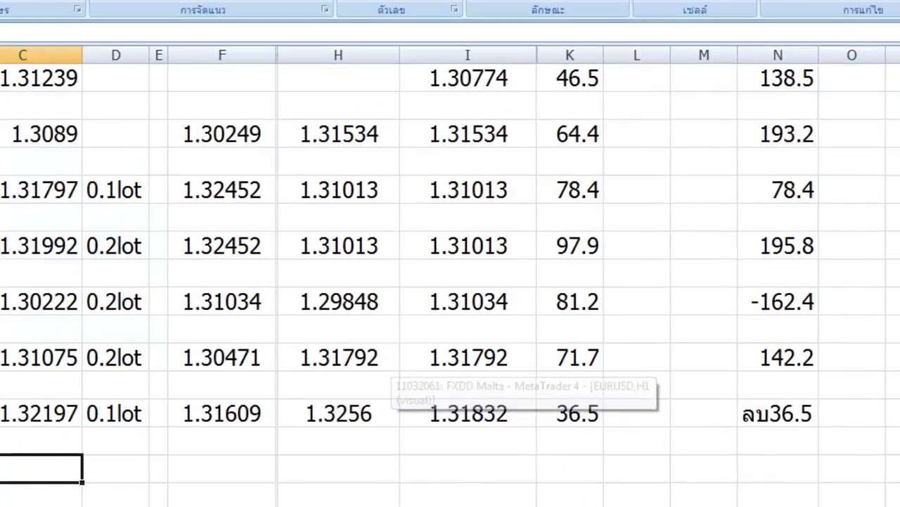
pyautogui.write('1')
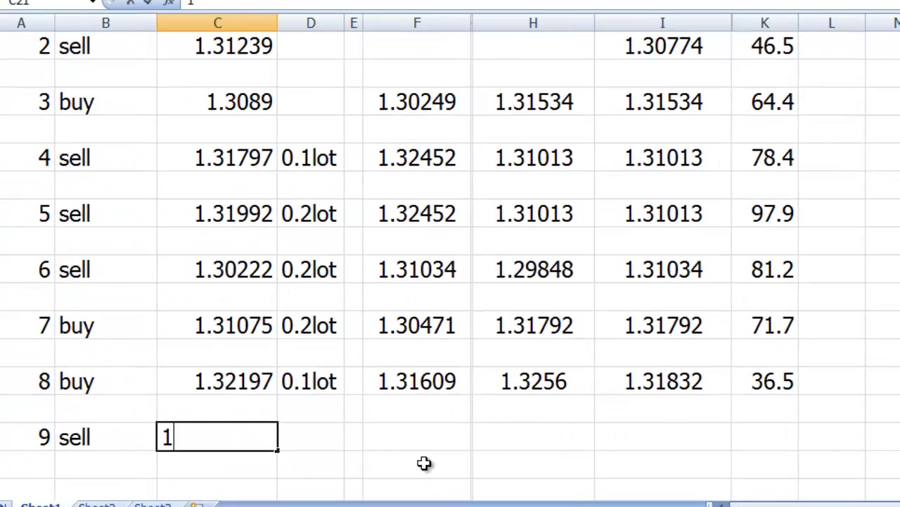
pyautogui.write('.3183')
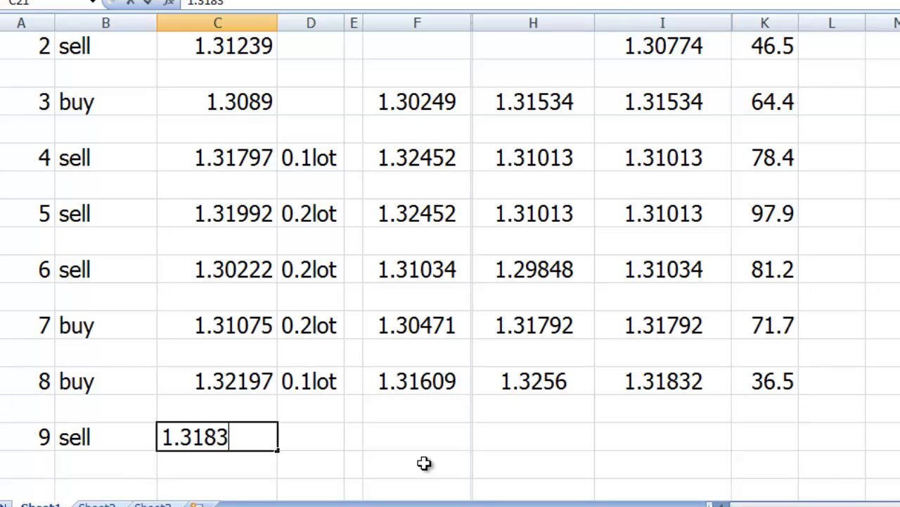
pyautogui.write('2')
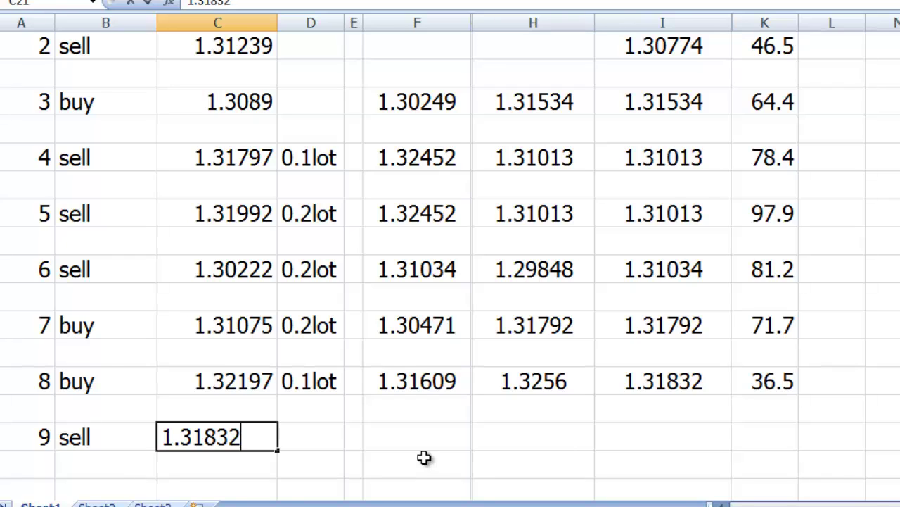
# Enter 0.2lot as the lot size of trade 9 in cell D21
pyautogui.click(306, 436)
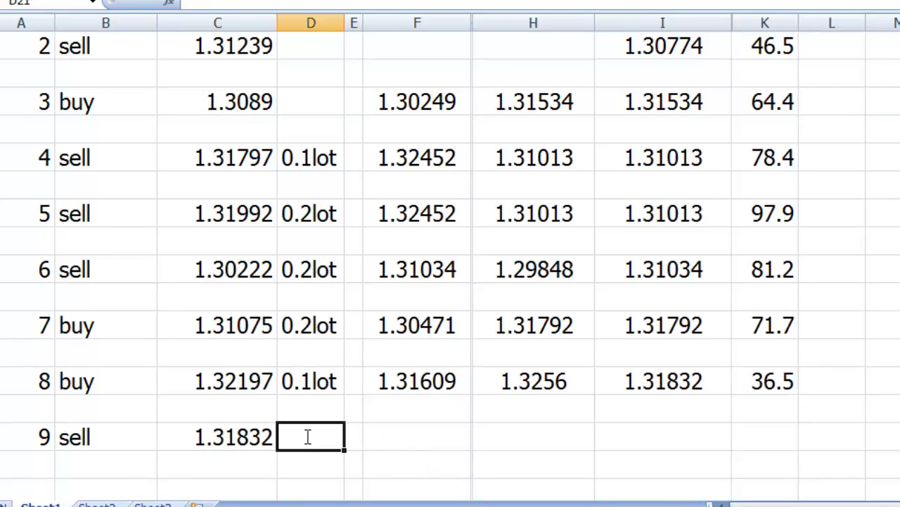
pyautogui.write('0.2')
pyautogui.click(403, 442)
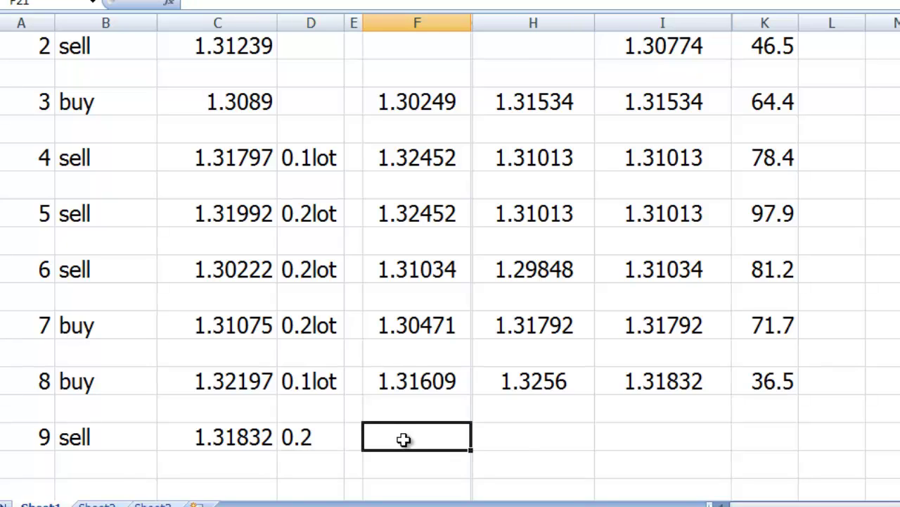
pyautogui.click(323, 436)
pyautogui.doubleClick(324, 437)
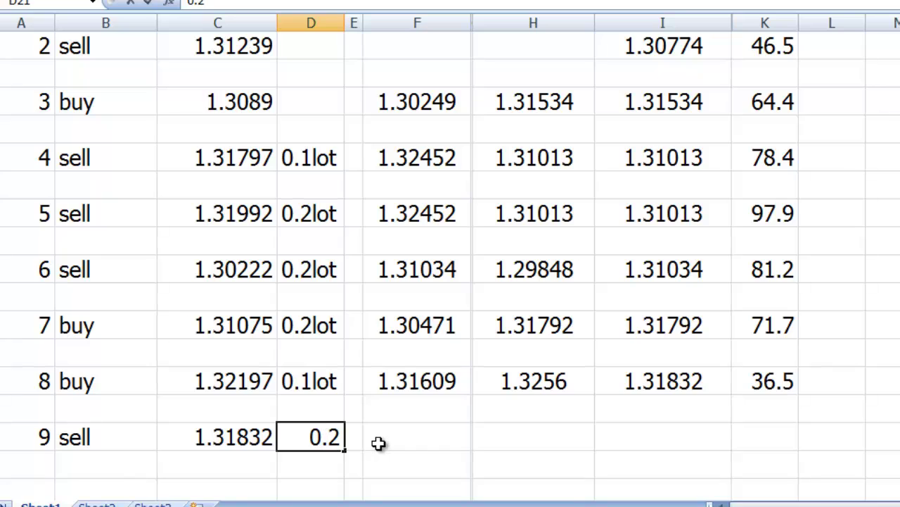
pyautogui.press('End')
pyautogui.write('lot')
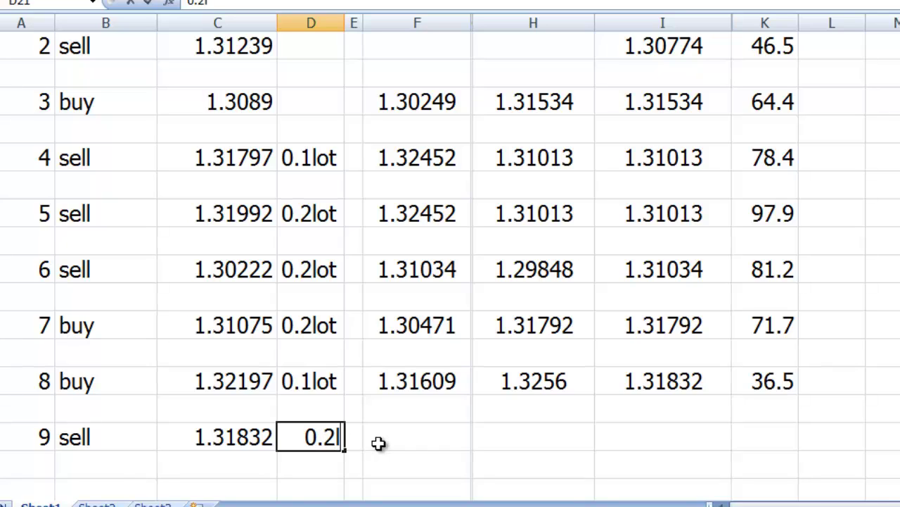
pyautogui.click(406, 444)
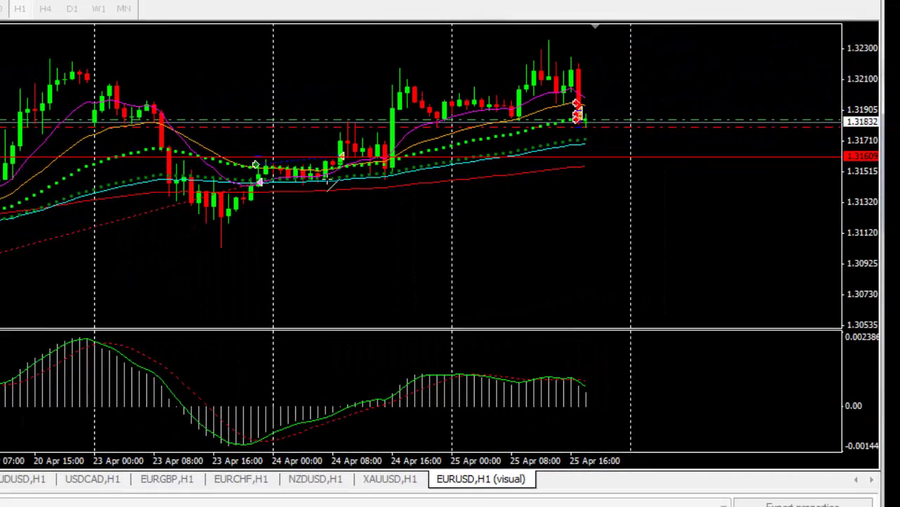
# On the EURUSD chart, draw a rising trend line from the 23 April low along the 25 April candles and delete it
pyautogui.moveTo(215, 236); pyautogui.dragTo(536, 121)
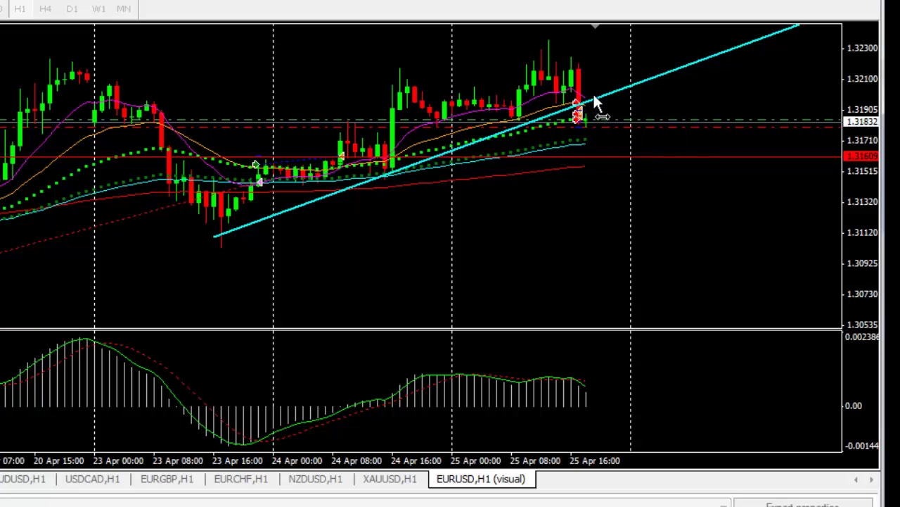
pyautogui.doubleClick(595, 97)
pyautogui.rightClick(594, 94)
pyautogui.click(637, 159)
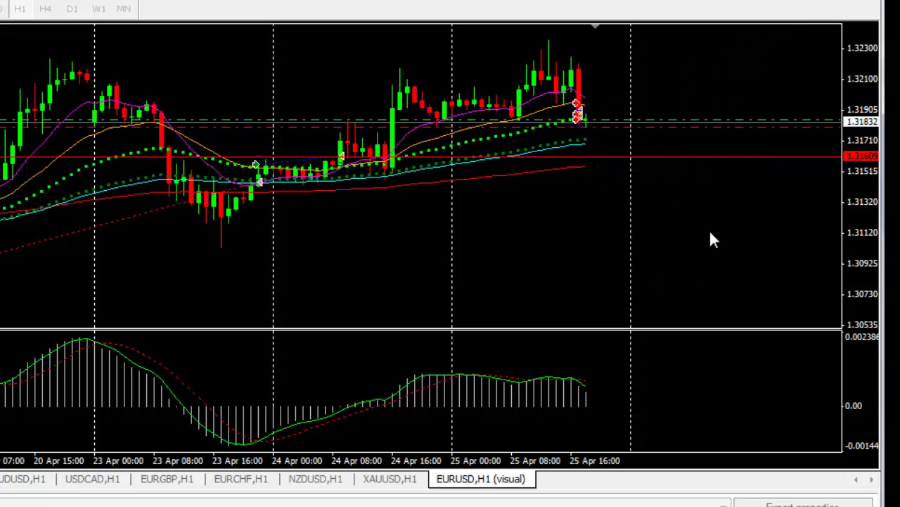
# Delete the 1.31609 horizontal line from the EURUSD chart and glance at the trade 9 row in Excel
pyautogui.rightClick(677, 156)
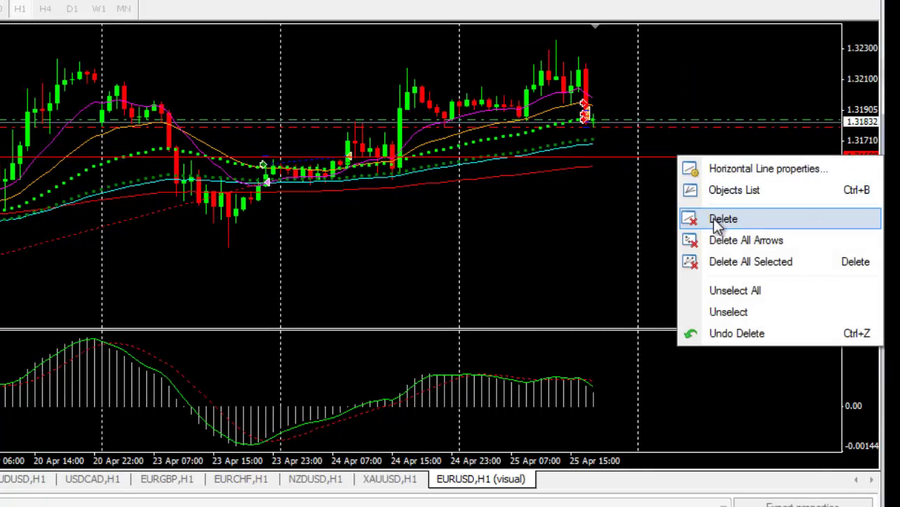
pyautogui.click(718, 219)
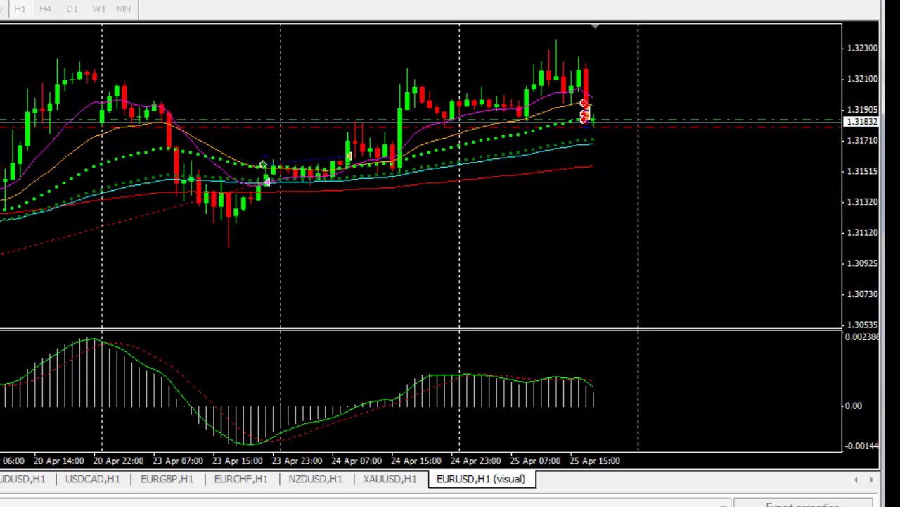
pyautogui.click(380, 493)
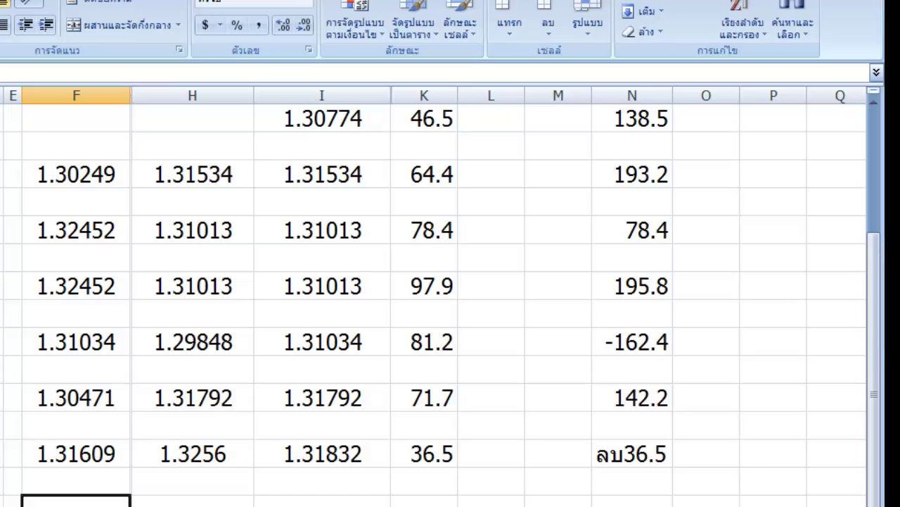
pyautogui.hotkey('alt', 'Tab')
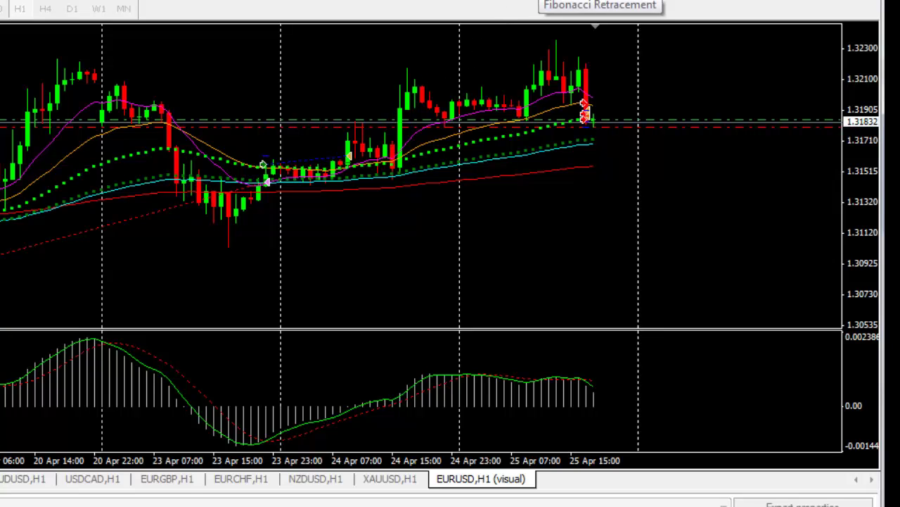
# Draw a Fibonacci retracement from the 24 April high at 1.32176 down to the 23 April low at 1.31035
pyautogui.click(542, 0)
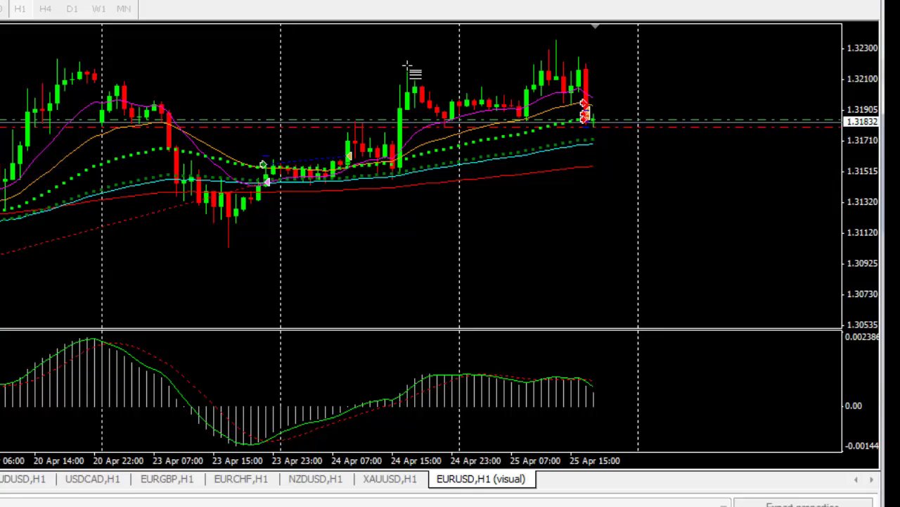
pyautogui.moveTo(408, 69); pyautogui.dragTo(346, 131)
pyautogui.moveTo(264, 210); pyautogui.dragTo(214, 246)
pyautogui.moveTo(868, 65); pyautogui.dragTo(865, 3)
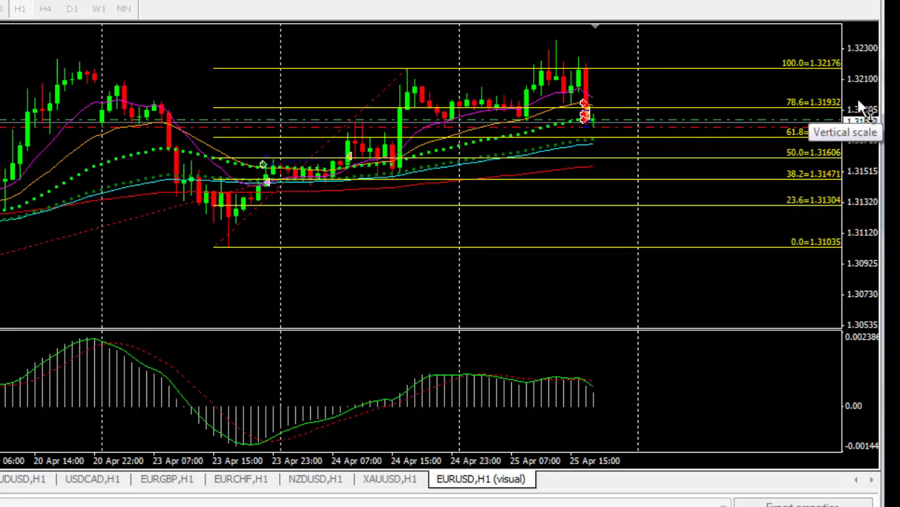
pyautogui.moveTo(858, 96); pyautogui.dragTo(856, 141)
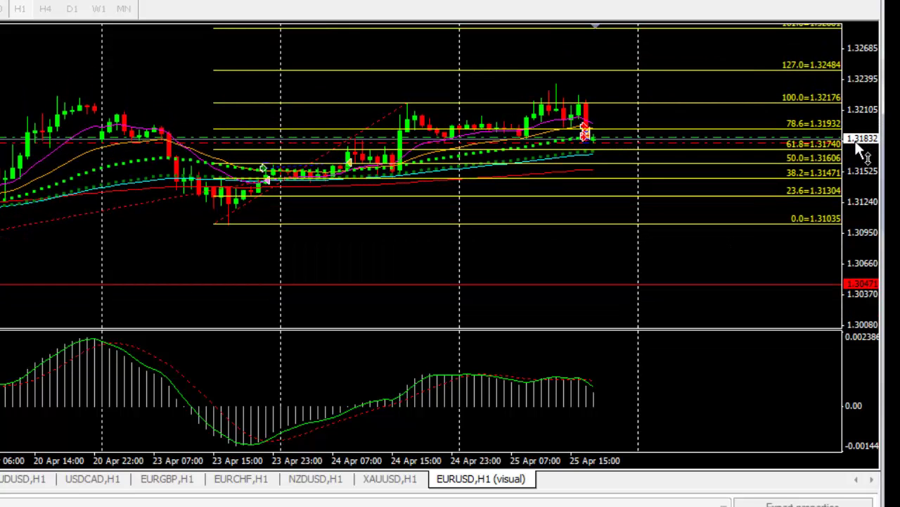
pyautogui.moveTo(858, 142); pyautogui.dragTo(859, 98)
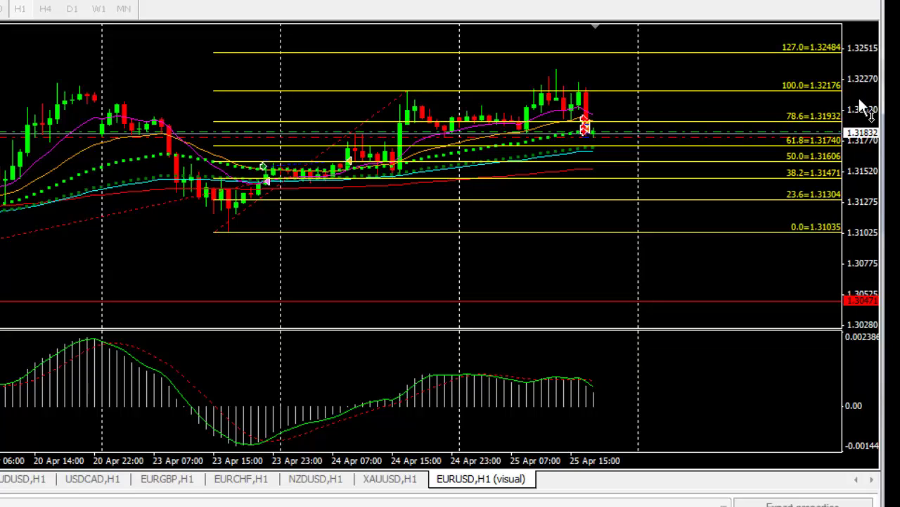
# Place a horizontal line at 1.32530 just above the 127.0 Fibonacci level and delete the horizontal line at 1.30471
pyautogui.click(483, 47)
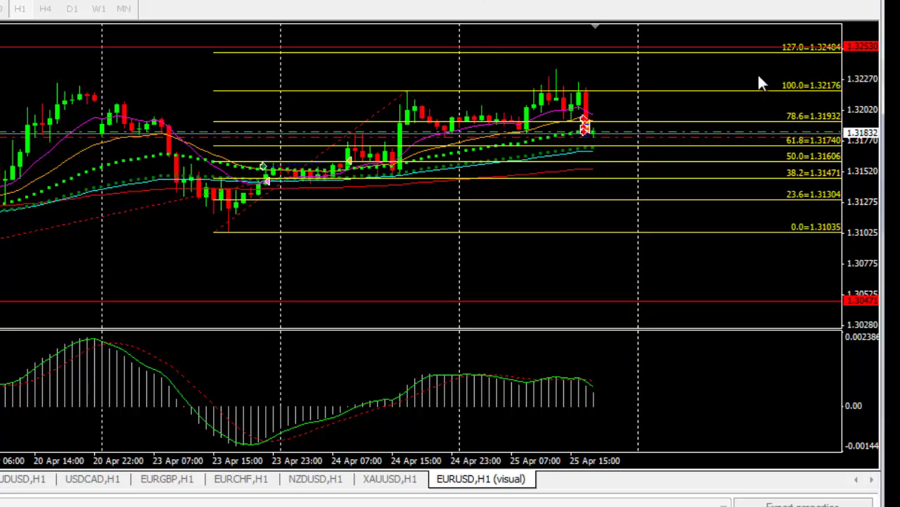
pyautogui.scroll(1, 700, 141)
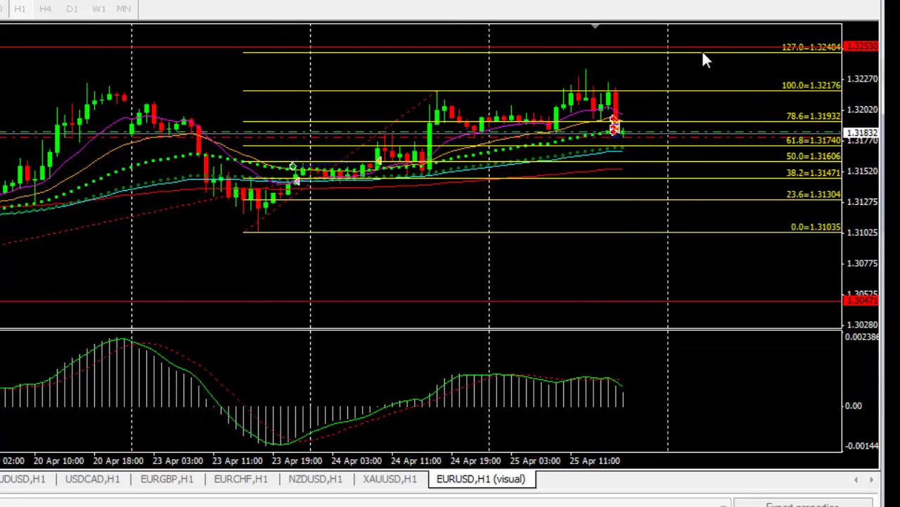
pyautogui.scroll(1, 722, 107)
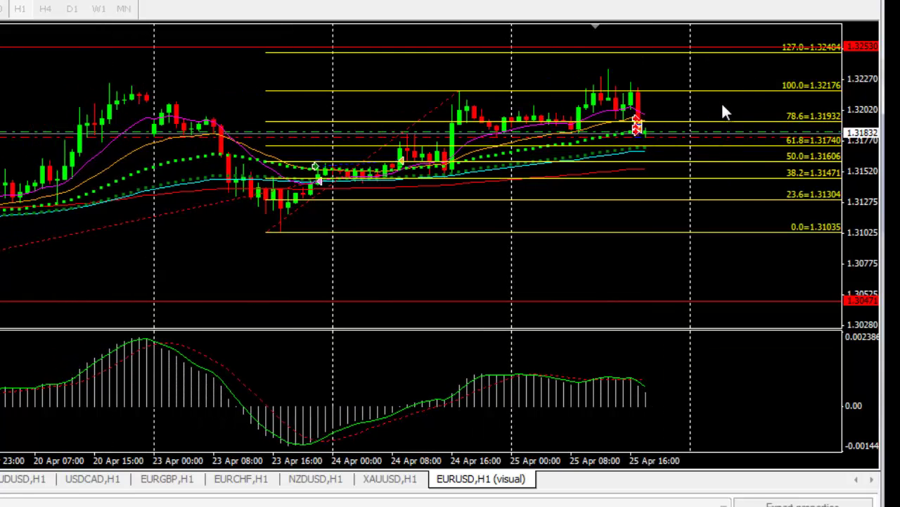
pyautogui.rightClick(633, 301)
pyautogui.click(658, 361)
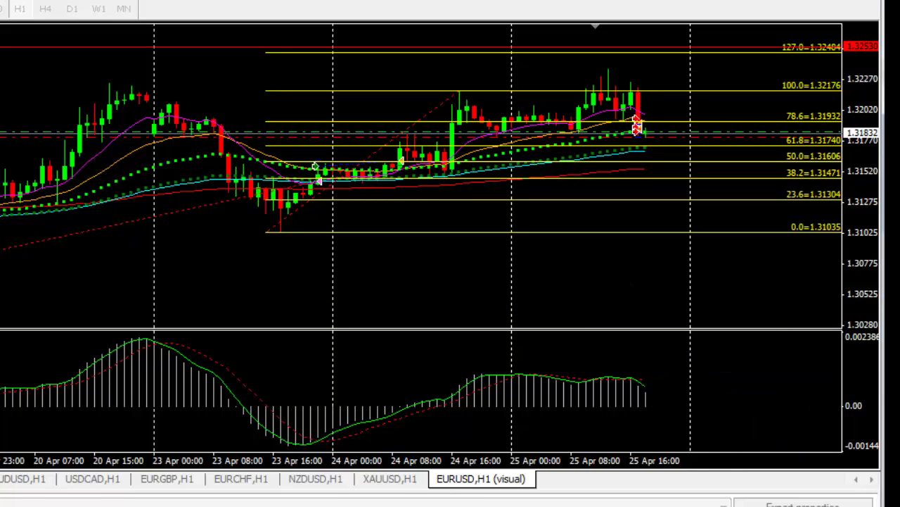
# Switch to the Excel sheet and enter 1.32530 for trade 9 in cell F21
pyautogui.hotkey('alt', 'Tab')
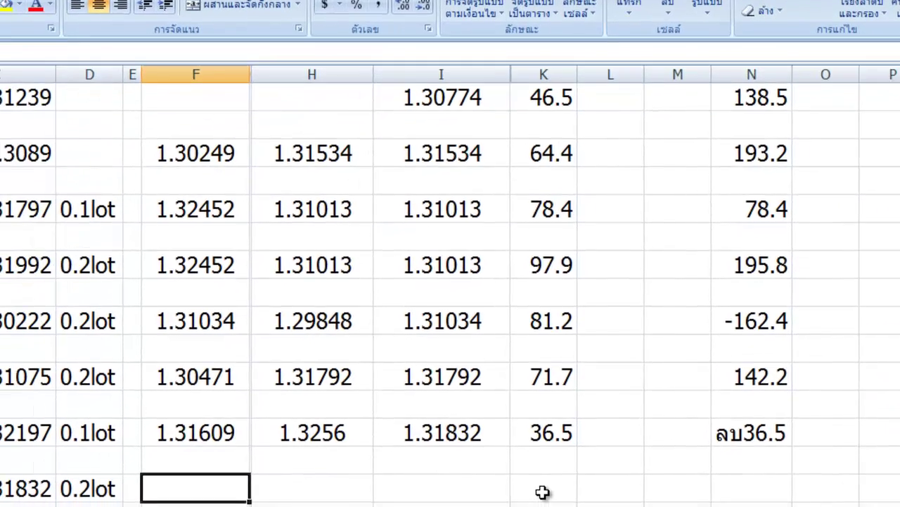
pyautogui.write('1.32530')
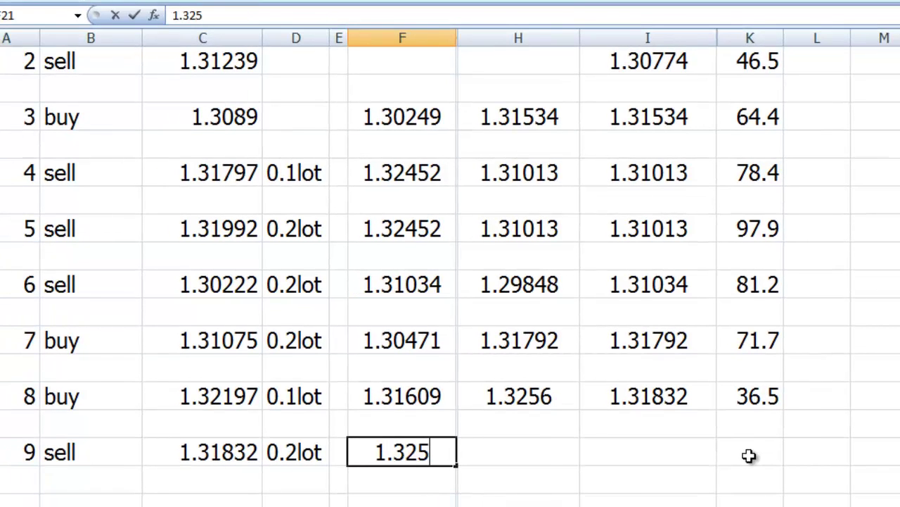
pyautogui.click(524, 453)
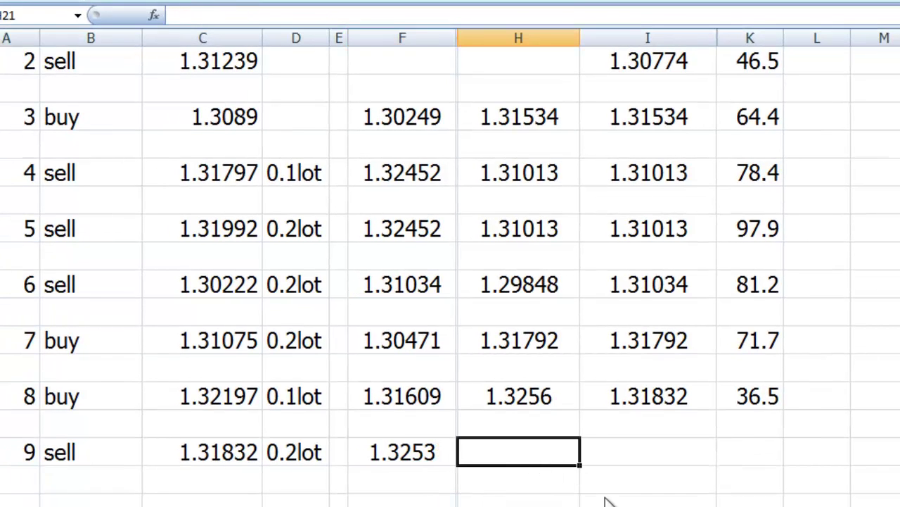
# On the EURUSD chart, place a horizontal line at 1.31072 just above the 23 April low and delete the Fibonacci retracement
pyautogui.hotkey('alt', 'Tab')
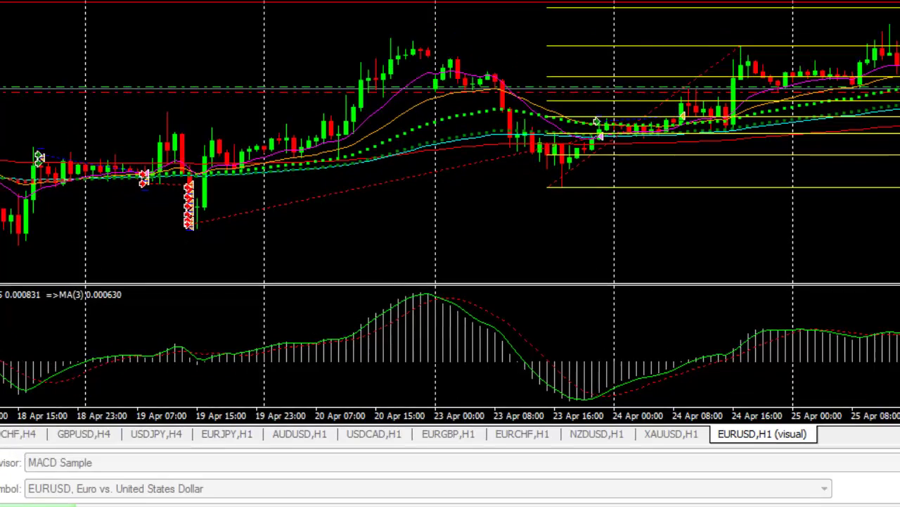
pyautogui.click(453, 21)
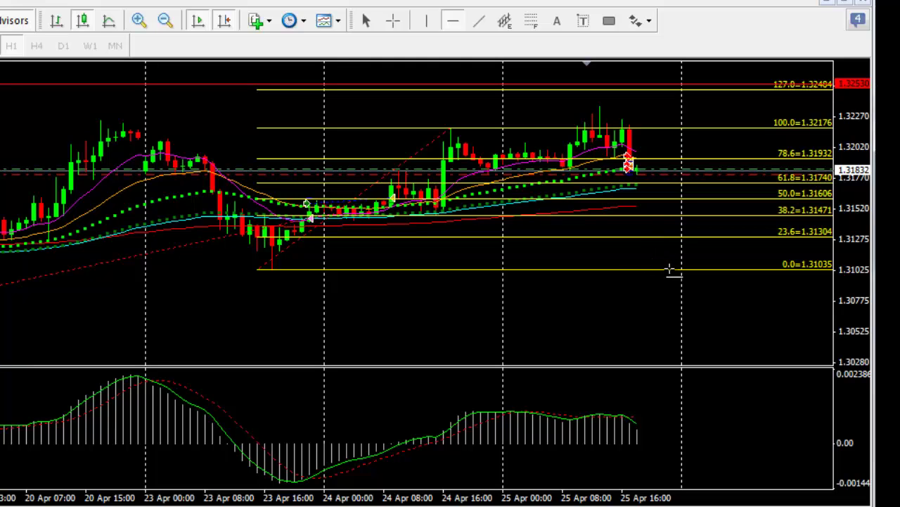
pyautogui.click(613, 265)
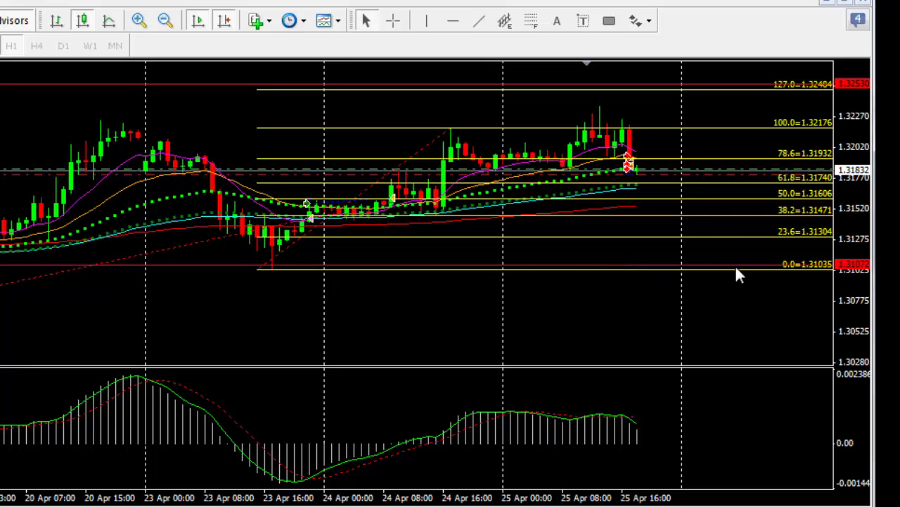
pyautogui.doubleClick(291, 243)
pyautogui.rightClick(291, 243)
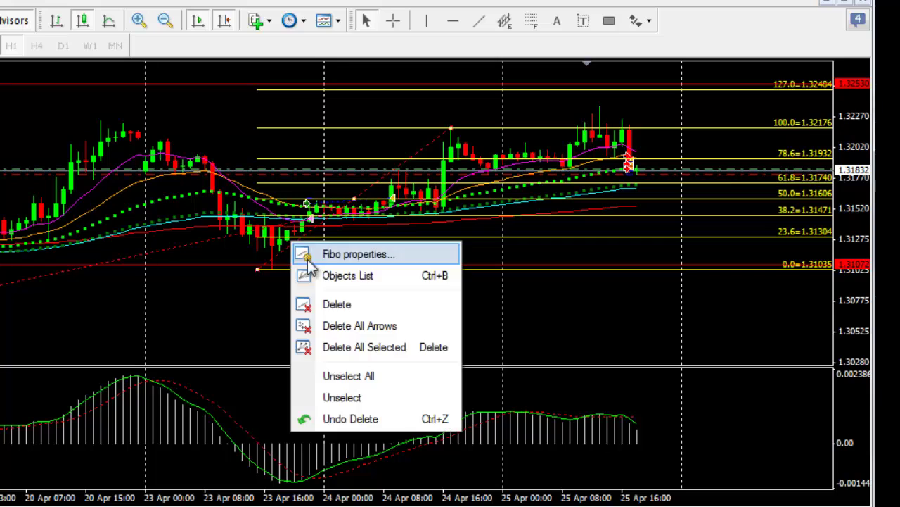
pyautogui.click(331, 303)
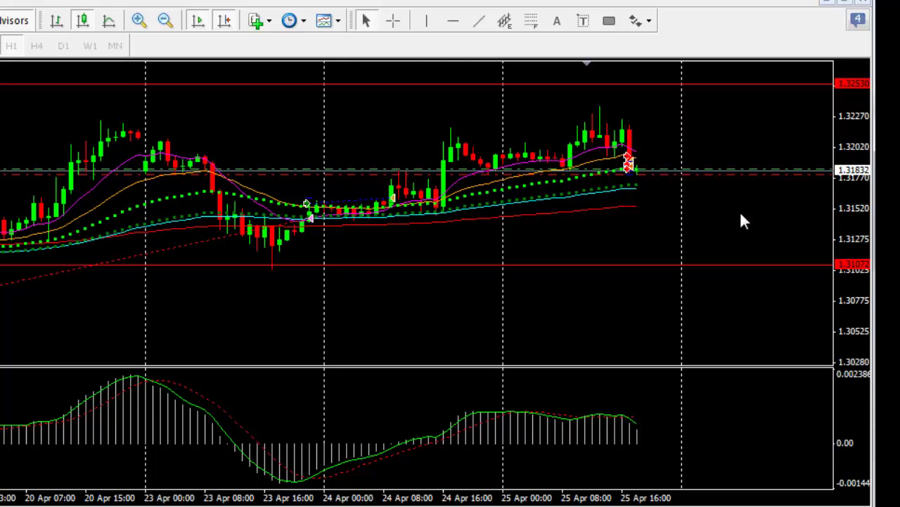
# Draw a rising trend line from the 23 April low through the latest 25 April candles and remove it
pyautogui.scroll(-2, 741, 219)
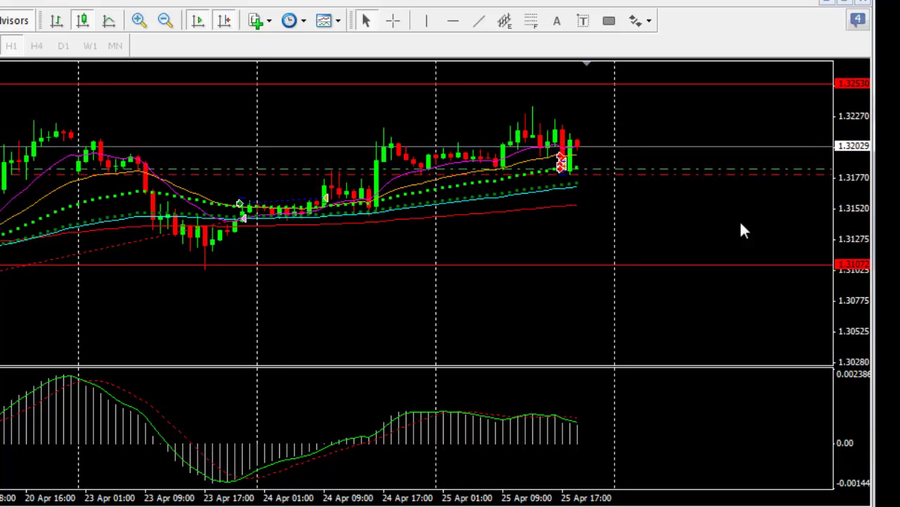
pyautogui.click(478, 20)
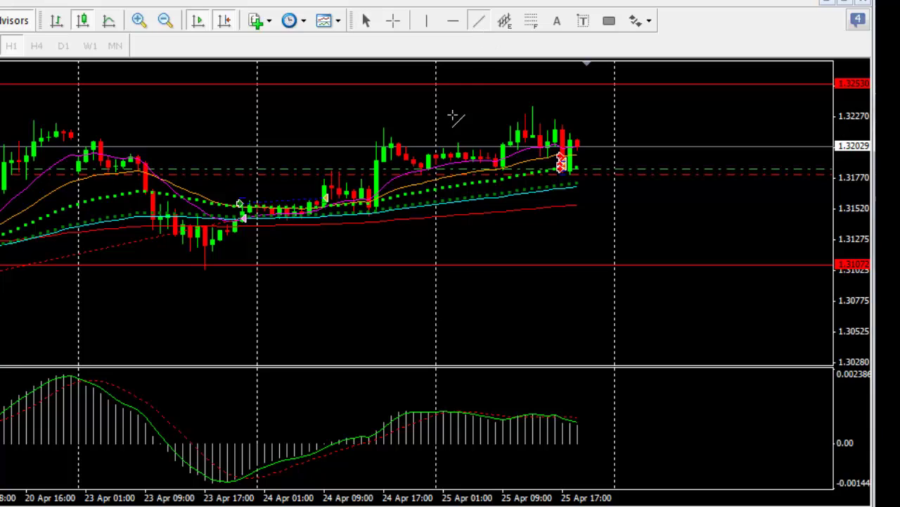
pyautogui.moveTo(199, 268)
pyautogui.mouseDown()
pyautogui.moveTo(422, 128)
pyautogui.moveTo(584, 165)
pyautogui.moveTo(614, 142)
pyautogui.mouseUp()
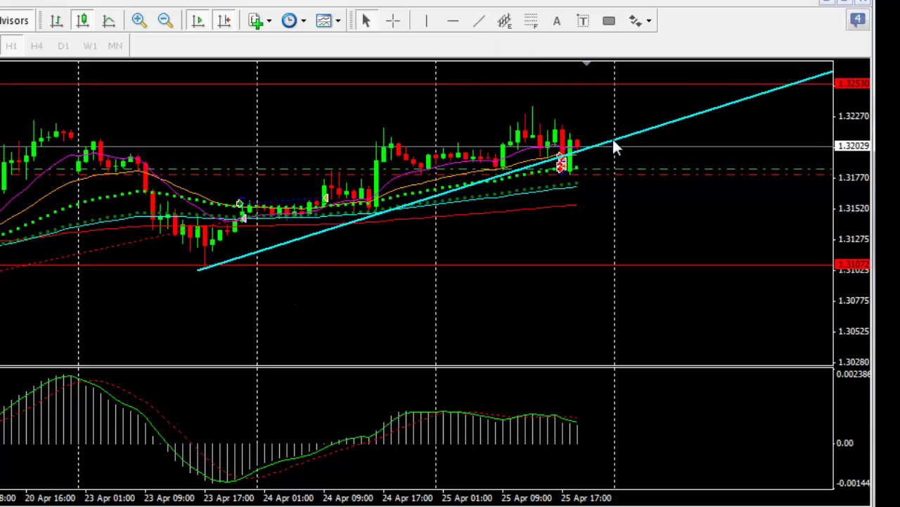
pyautogui.doubleClick(619, 140)
pyautogui.rightClick(628, 136)
pyautogui.click(653, 196)
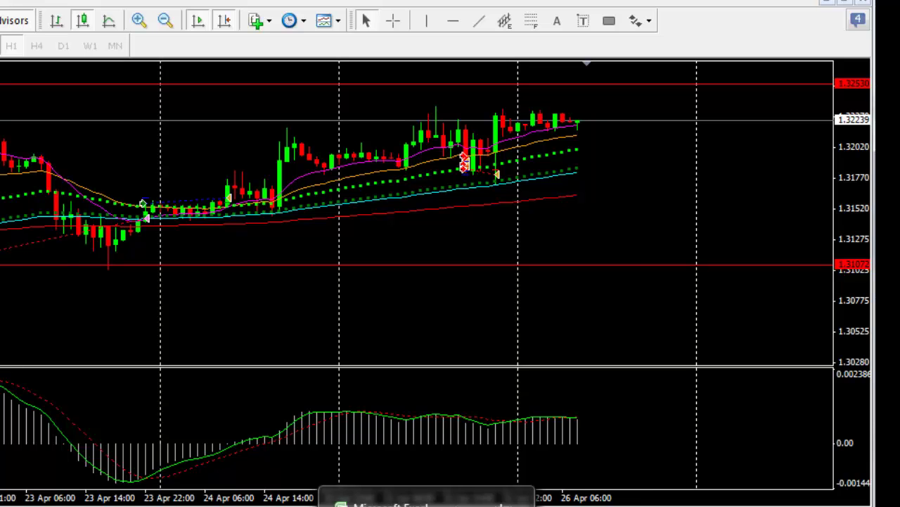
# Enter 1.32239 as trade 9's closing price in cell I21 of the Excel sheet
pyautogui.hotkey('alt', 'Tab')
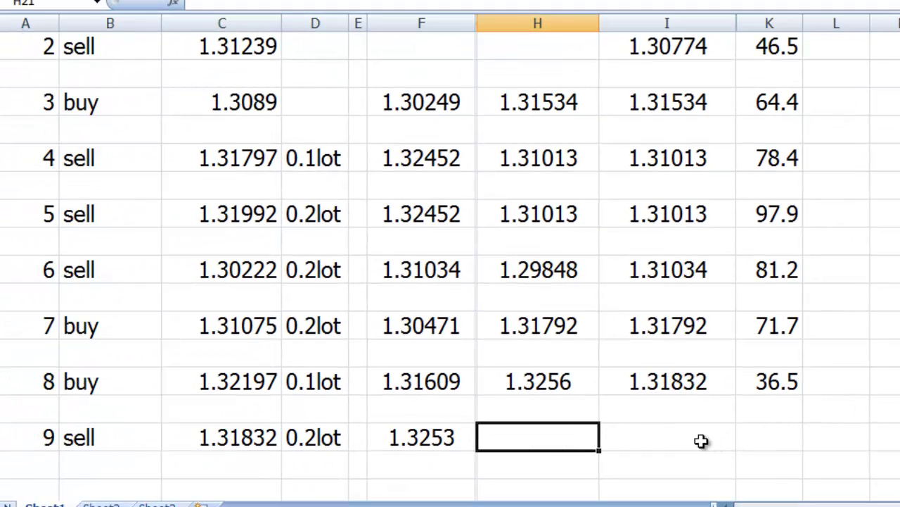
pyautogui.click(673, 441)
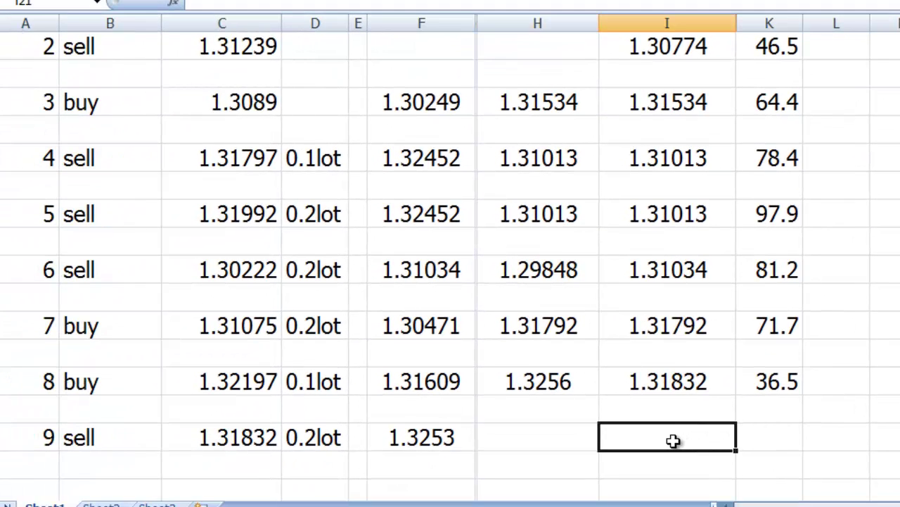
pyautogui.write('1.32')
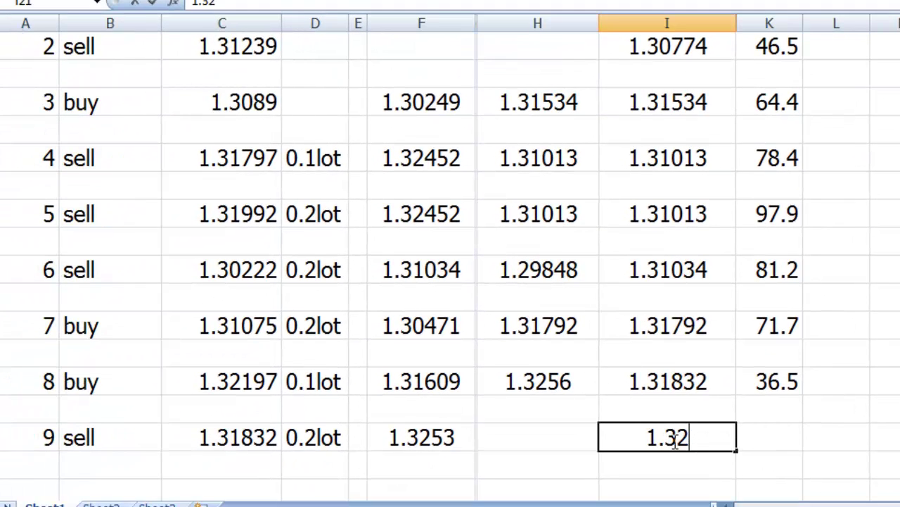
pyautogui.write('239')
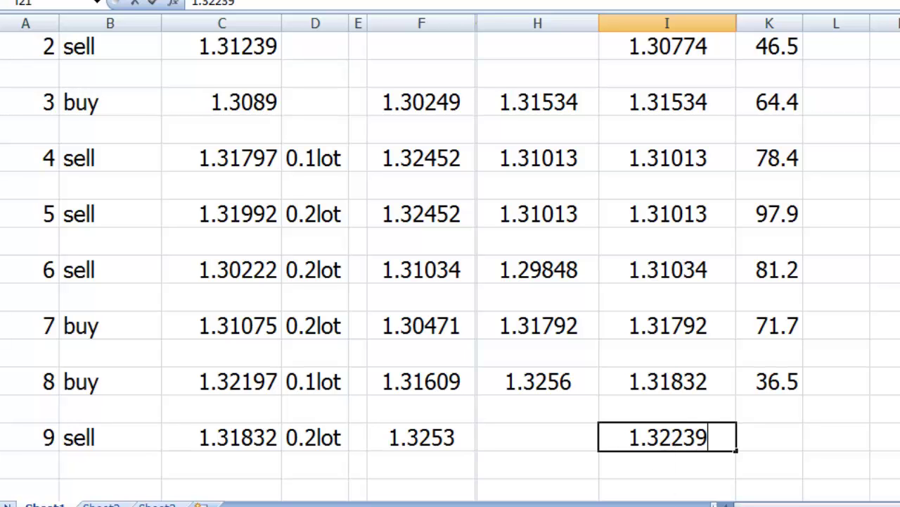
pyautogui.press('Return')
# Switch to the EURUSD chart and inspect the candles and moving averages around the 25 April trade markers
pyautogui.hotkey('alt', 'Tab')
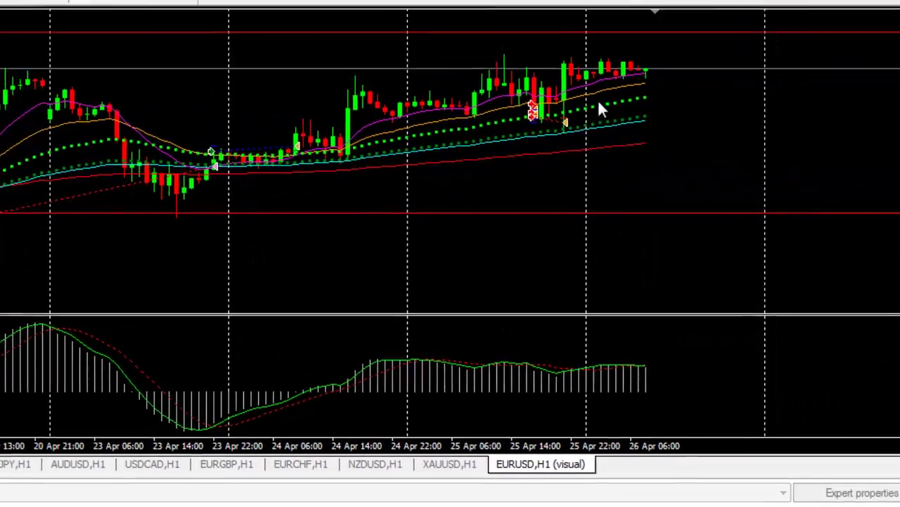
pyautogui.moveTo(845, 58)
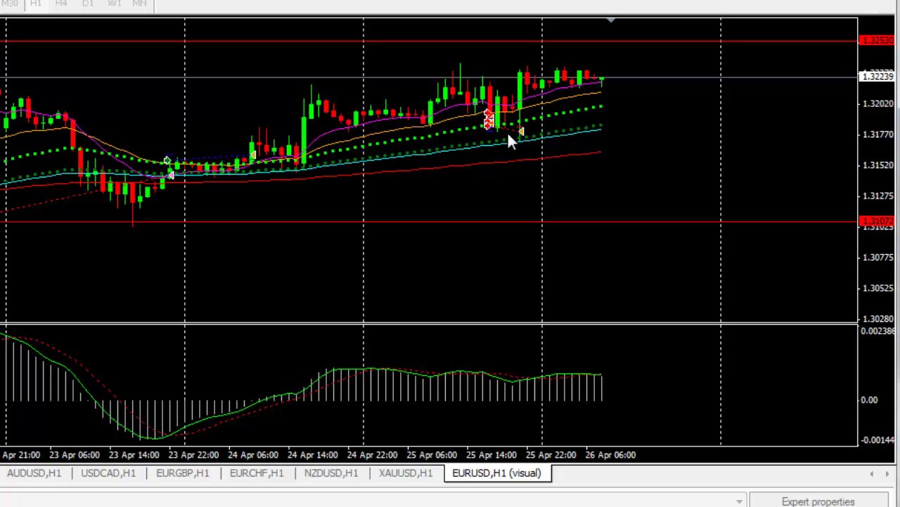
pyautogui.moveTo(497, 141)
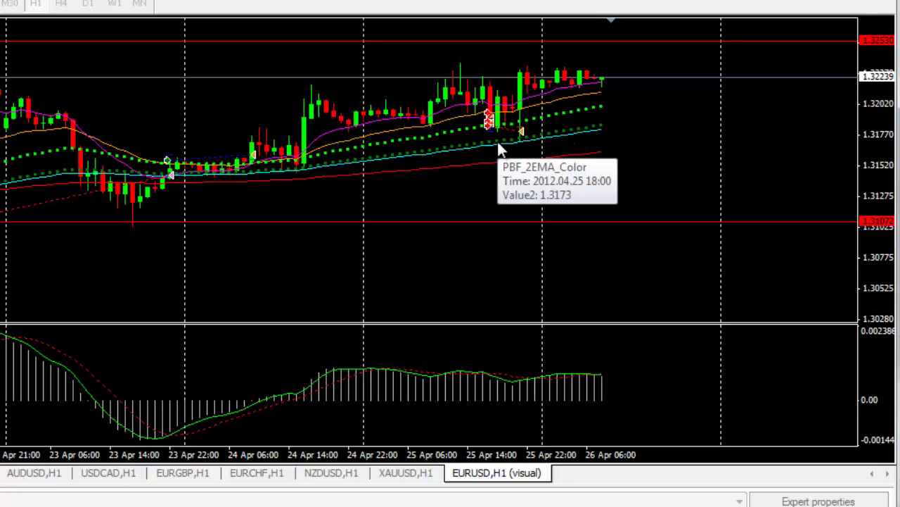
pyautogui.moveTo(556, 138)
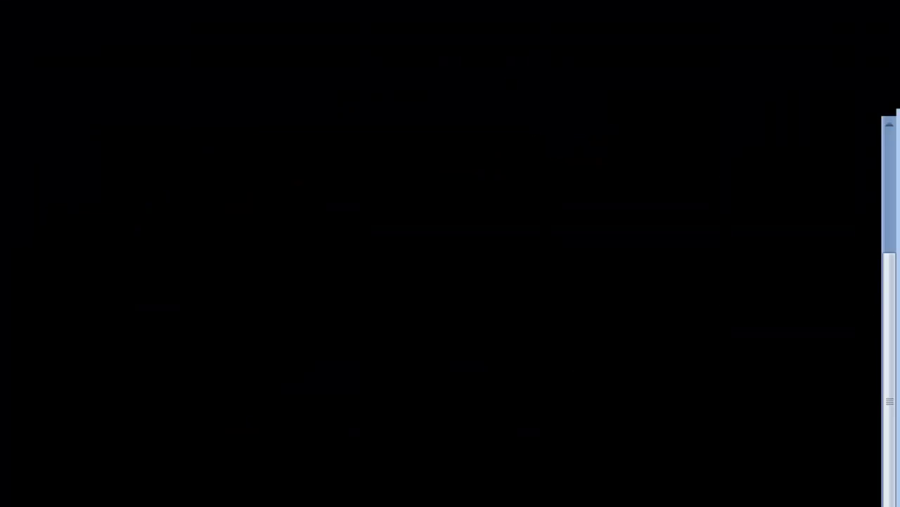
# Return to the Excel sheet, select cell K21, and calculate 32239 minus 31832 in Calculator for trade 9's pips
pyautogui.press('F2')
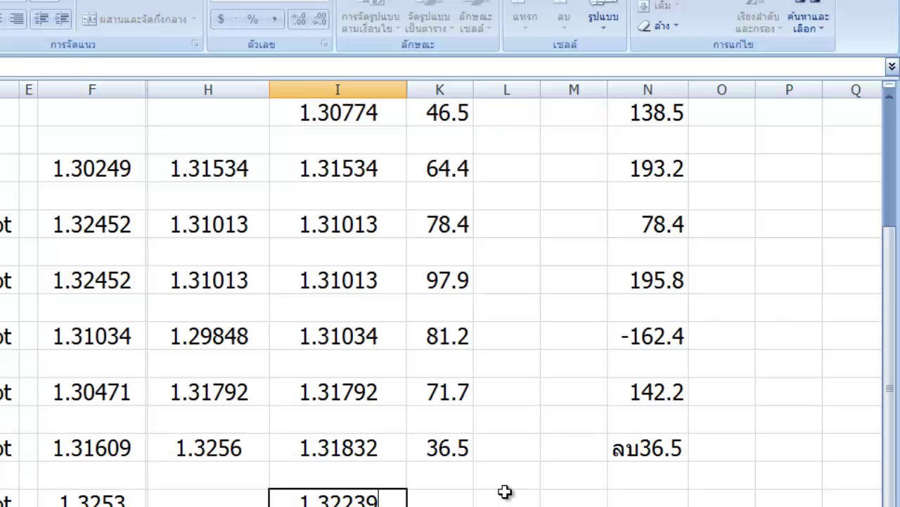
pyautogui.click(456, 501)
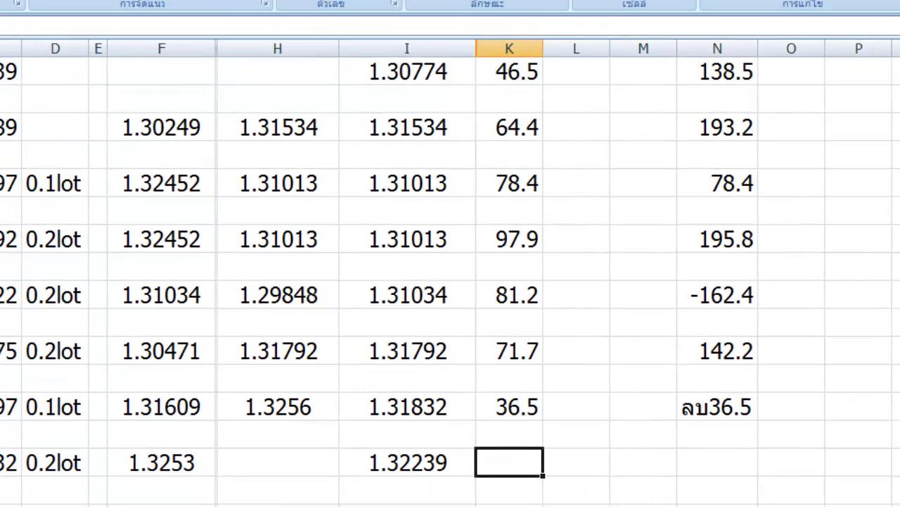
pyautogui.hotkey('alt', 'Tab')
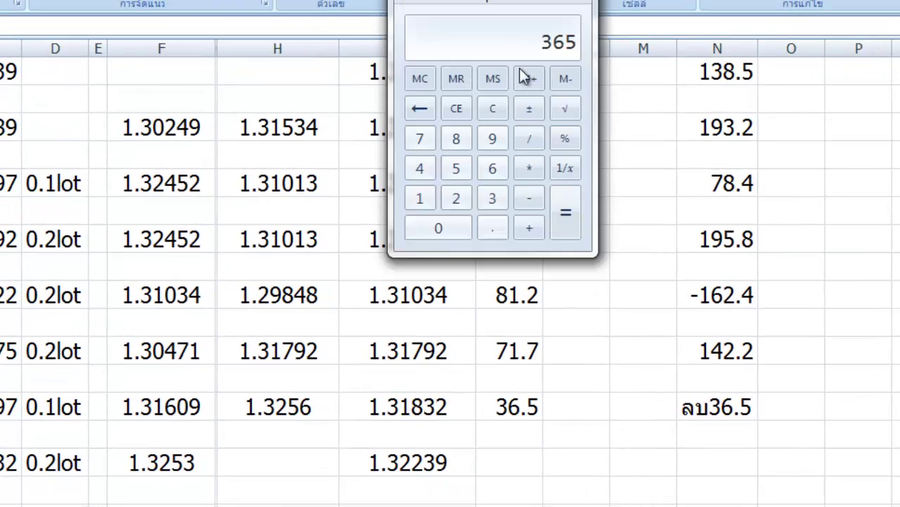
pyautogui.click(493, 109)
pyautogui.click(491, 199)
pyautogui.click(456, 199)
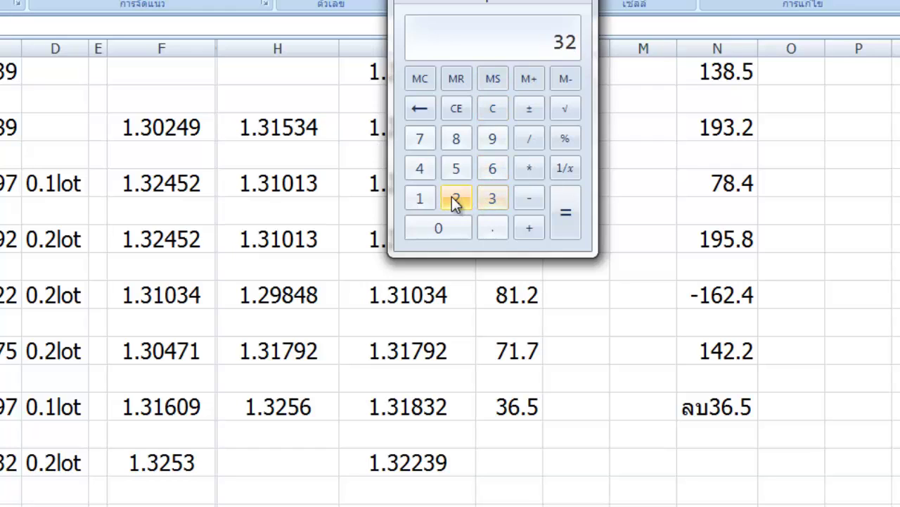
pyautogui.click(456, 199)
pyautogui.click(493, 199)
pyautogui.click(492, 141)
pyautogui.click(529, 198)
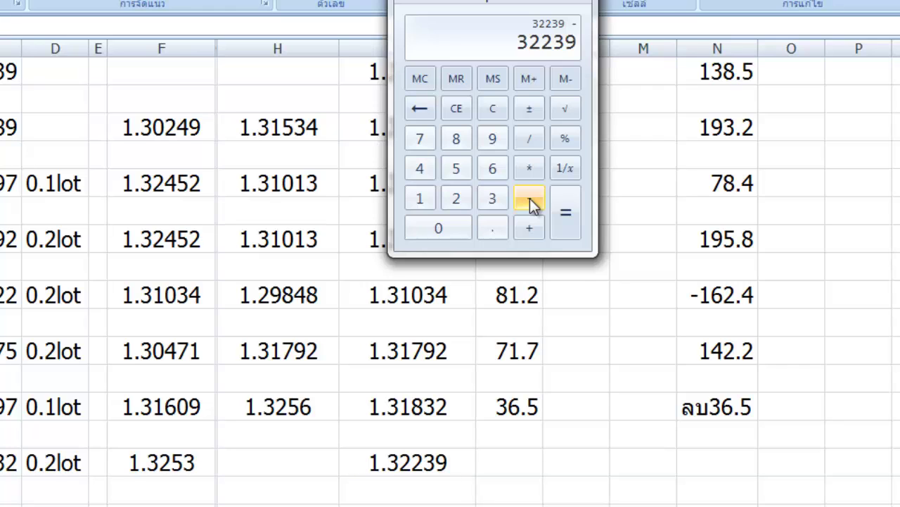
pyautogui.click(493, 199)
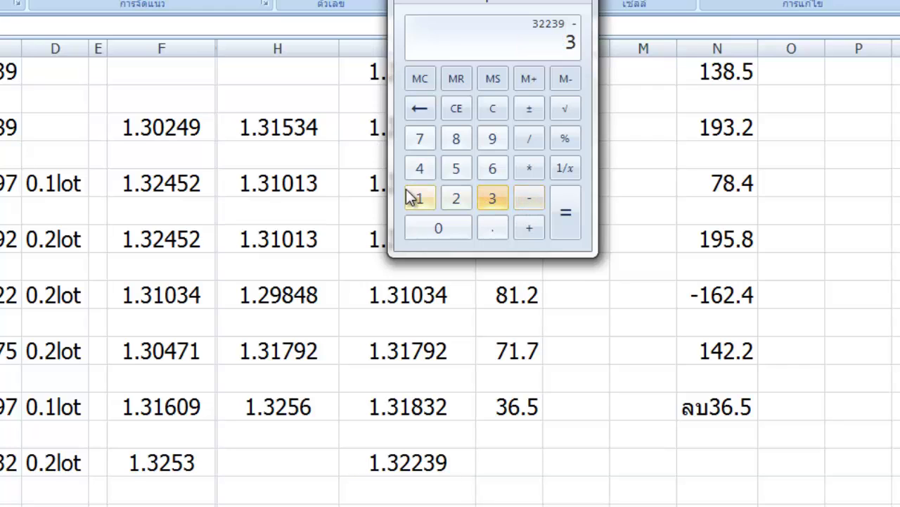
pyautogui.click(418, 198)
pyautogui.click(456, 139)
pyautogui.click(493, 199)
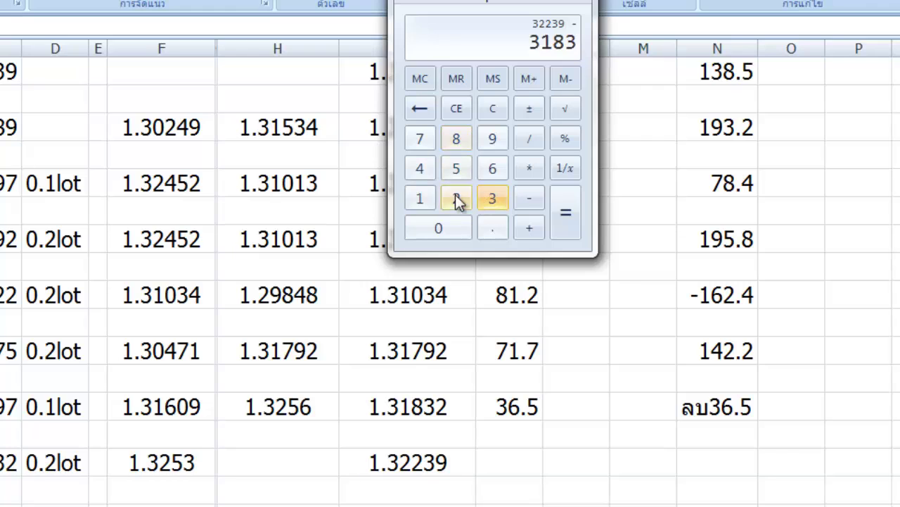
pyautogui.click(456, 199)
pyautogui.click(566, 213)
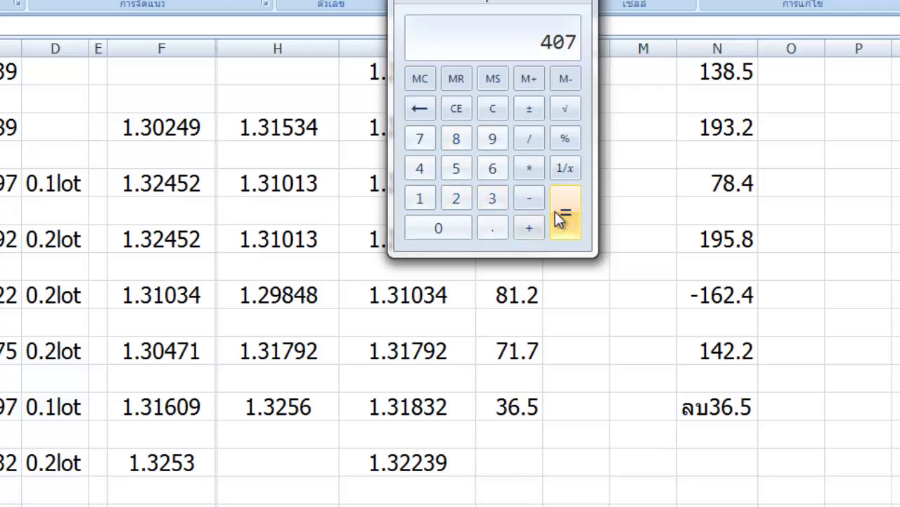
# Enter 40.7 as trade 9's pip result in cell K21 of the Excel sheet
pyautogui.click(503, 464)
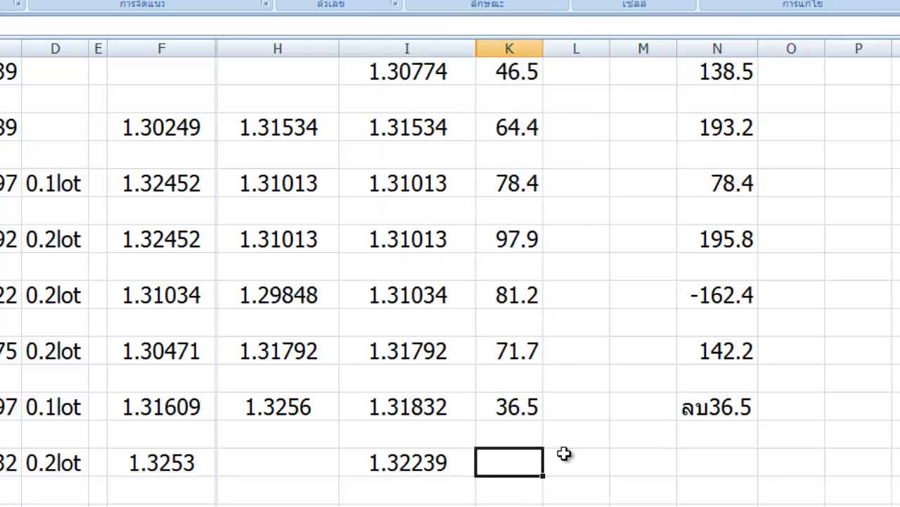
pyautogui.write('40.7')
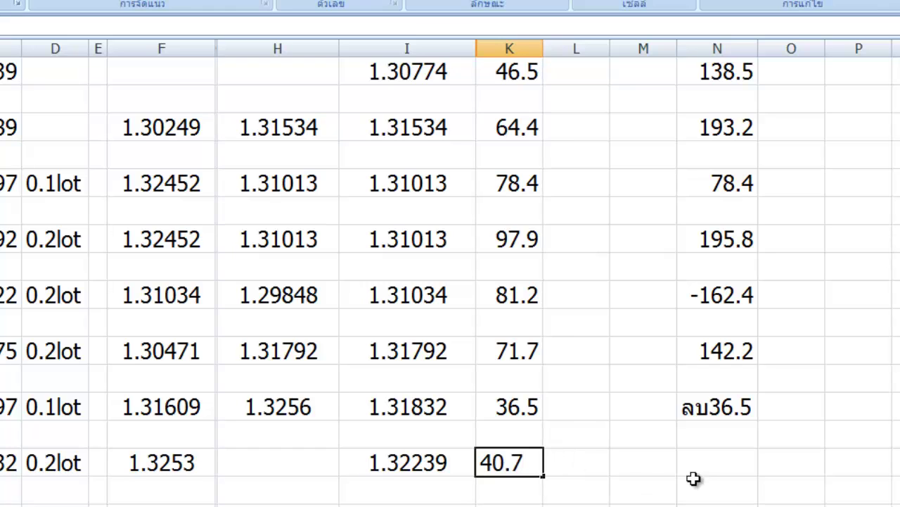
pyautogui.click(712, 466)
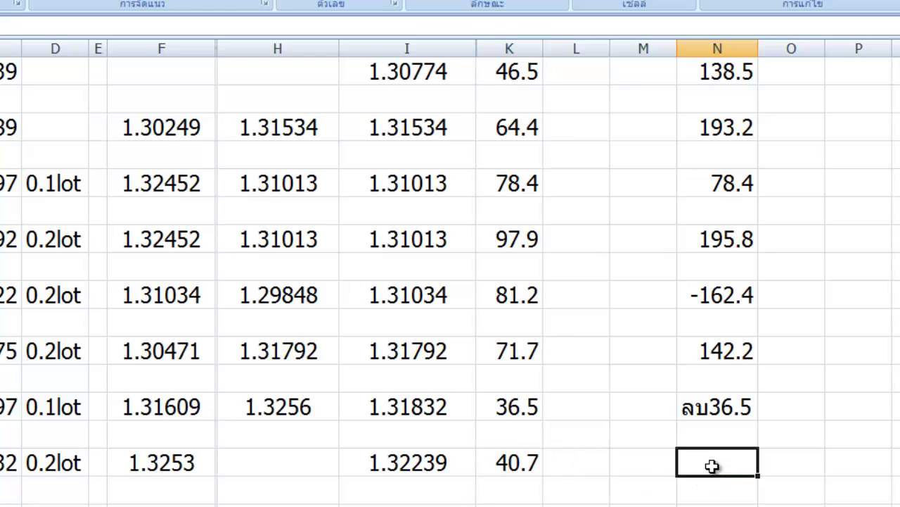
# Clear Calculator and multiply trade 9's 40.7 pips by 2 to get its dollar amount
pyautogui.click(611, 506)
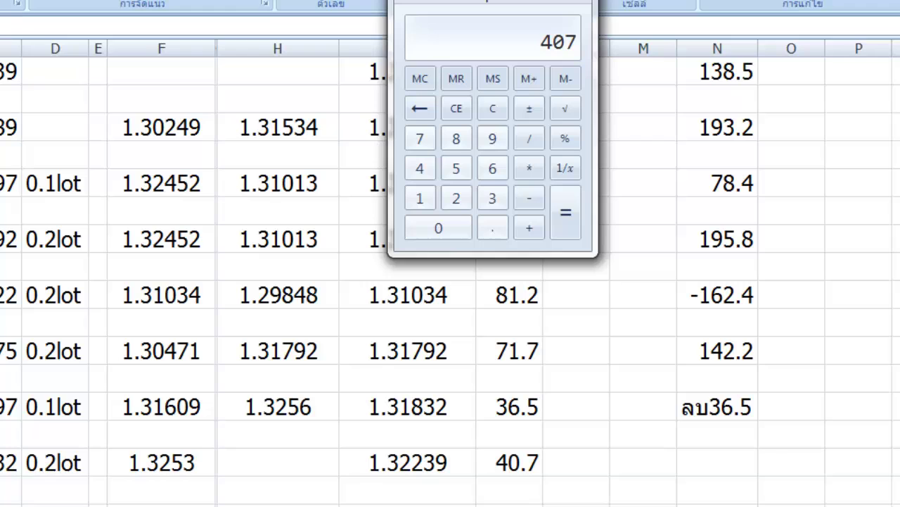
pyautogui.click(492, 109)
pyautogui.click(420, 172)
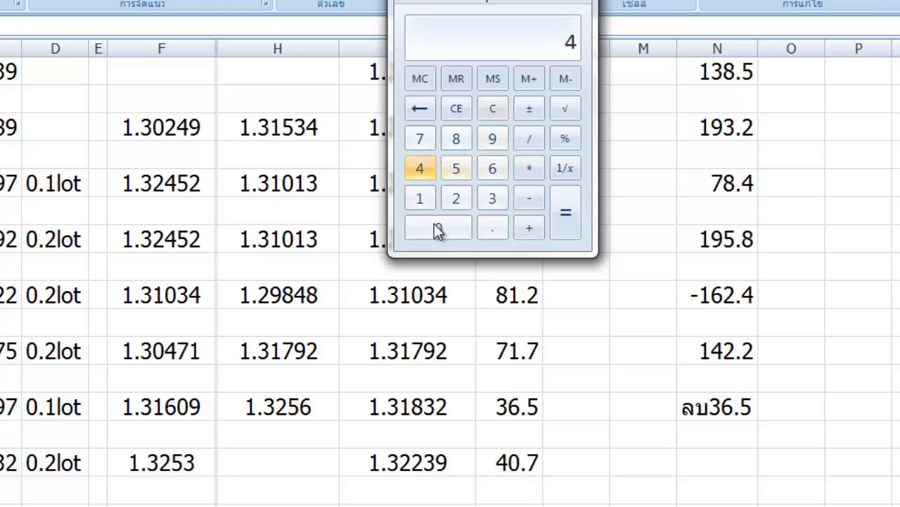
pyautogui.click(438, 228)
pyautogui.click(493, 228)
pyautogui.click(421, 138)
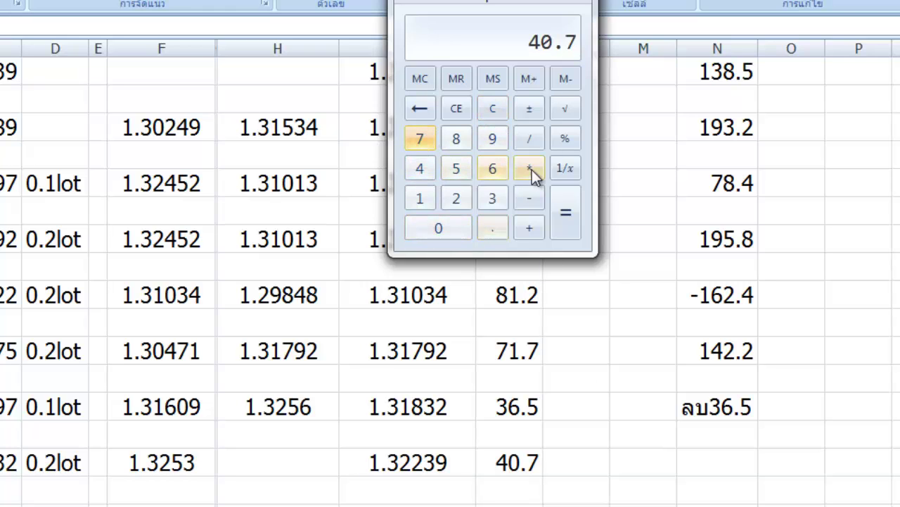
pyautogui.click(532, 170)
pyautogui.click(457, 199)
pyautogui.click(565, 211)
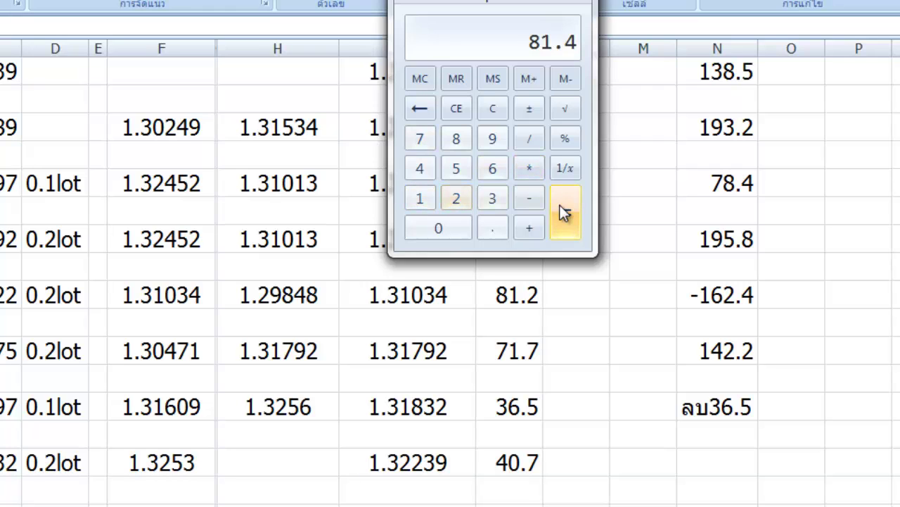
# Enter ลบ81.4 as trade 9's dollar amount in cell N21 of the Excel sheet
pyautogui.click(704, 461)
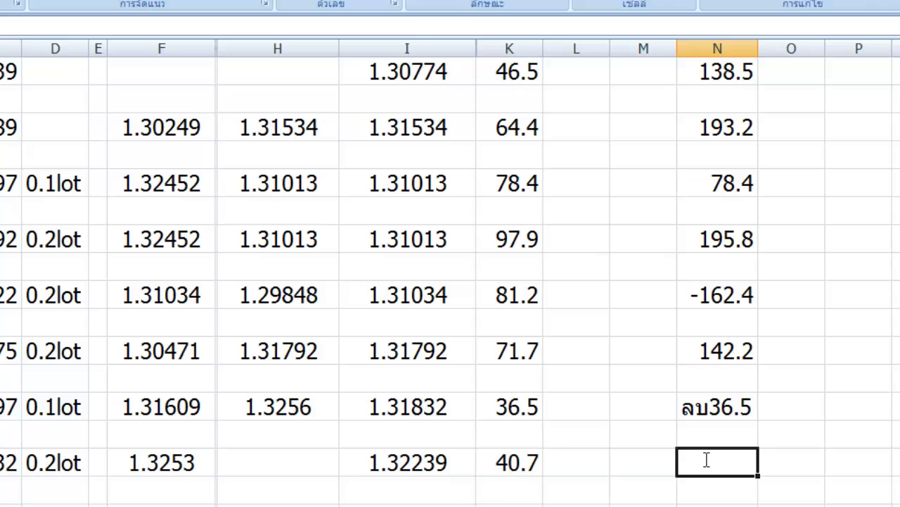
pyautogui.write('ลบ81.4')
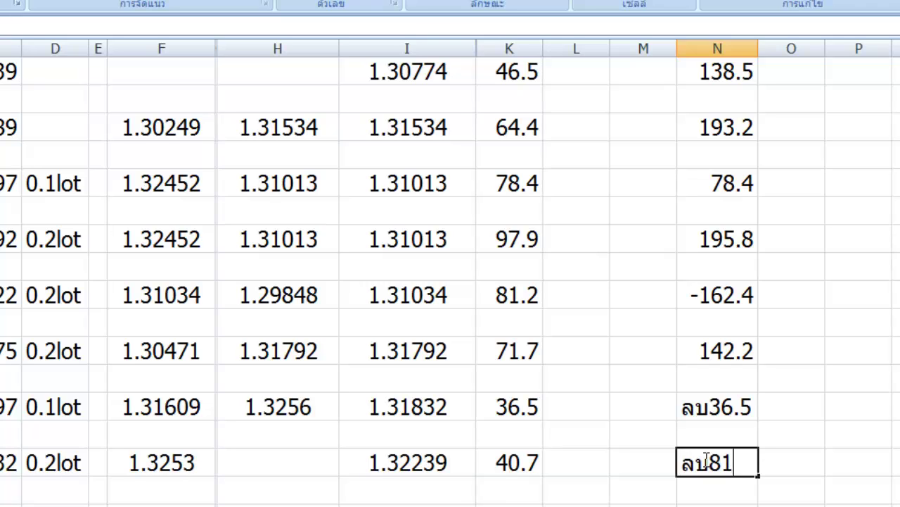
pyautogui.click(798, 385)
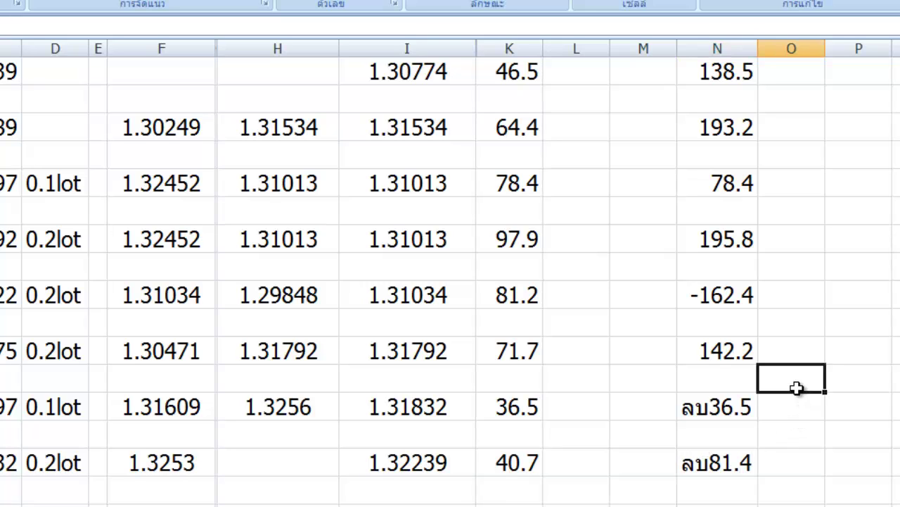
# Start totalling the dollar results in a cleared Calculator by adding 111 and 138 for trades 1 and 2
pyautogui.scroll(-1, 820, 408)
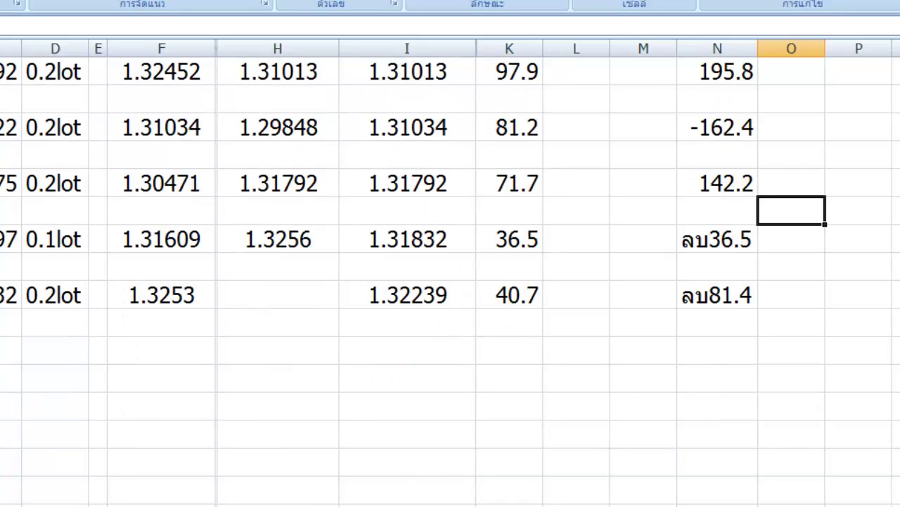
pyautogui.scroll(1, 394, 371)
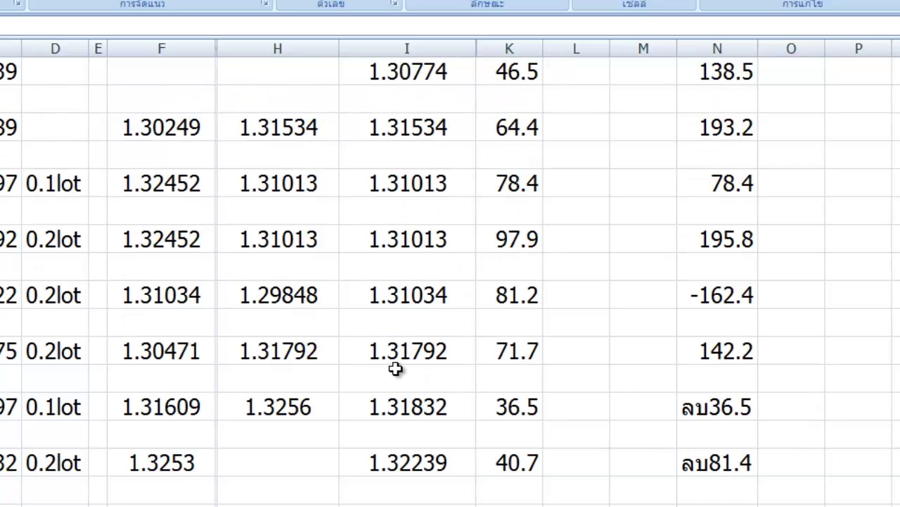
pyautogui.scroll(1, 396, 369)
pyautogui.scroll(-2, 395, 369)
pyautogui.scroll(1, 828, 332)
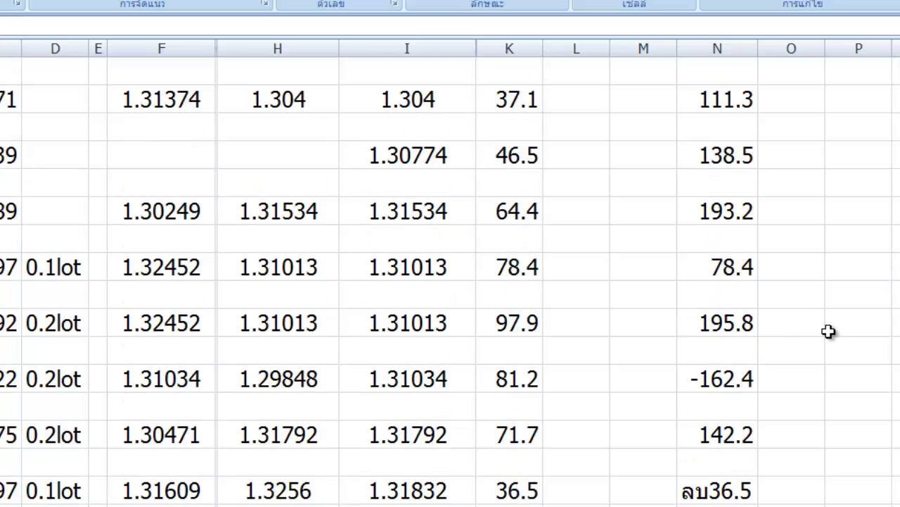
pyautogui.scroll(1, 829, 333)
pyautogui.hotkey('alt', 'Tab')
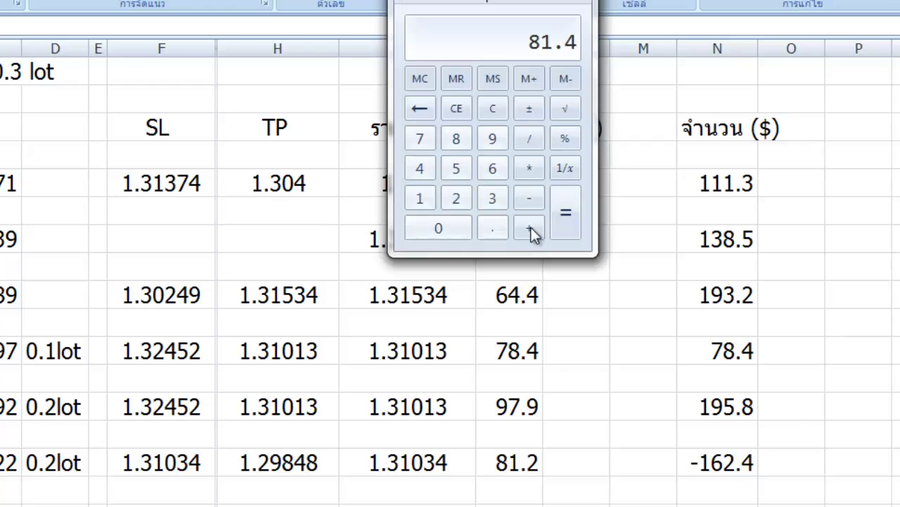
pyautogui.click(495, 108)
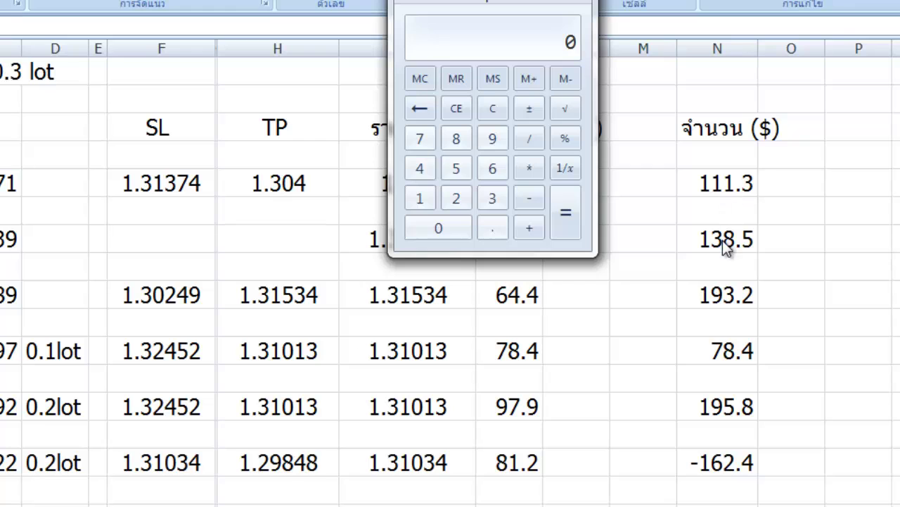
pyautogui.click(425, 196)
pyautogui.click(425, 196)
pyautogui.click(425, 196)
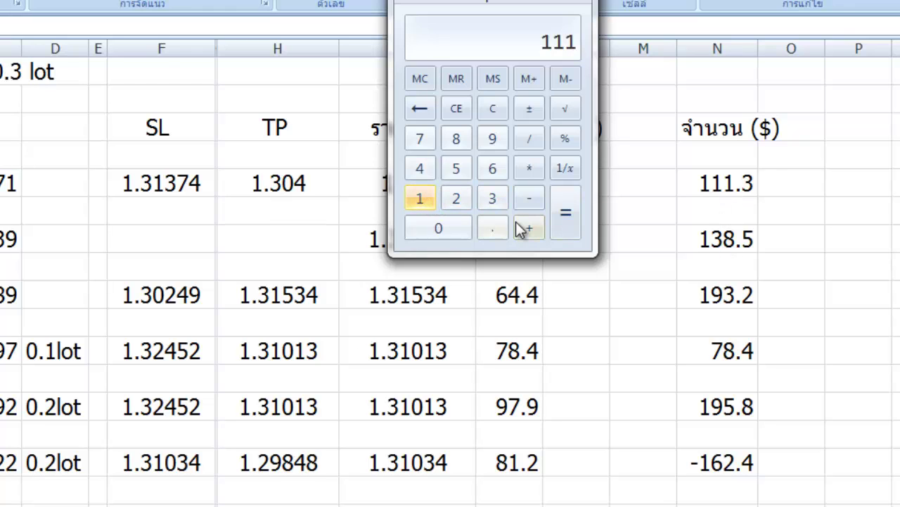
pyautogui.click(522, 227)
pyautogui.click(426, 199)
pyautogui.click(492, 199)
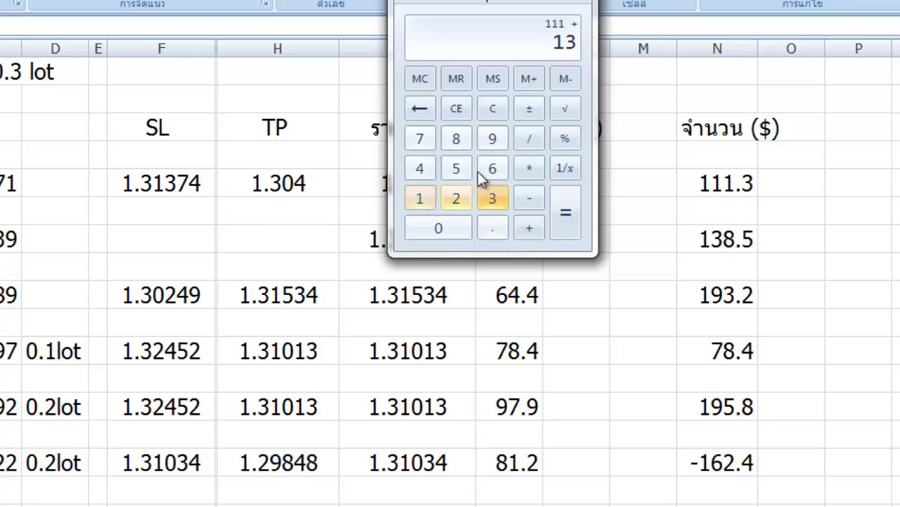
pyautogui.click(457, 141)
pyautogui.click(531, 229)
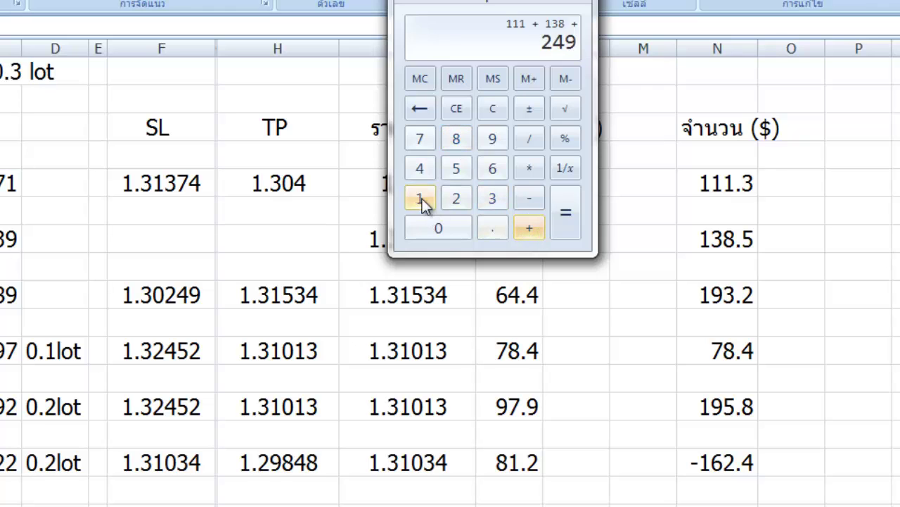
# Add 193 and 78 to the running total in Calculator for the dollar results of trades 3 and 4
pyautogui.click(422, 199)
pyautogui.click(492, 139)
pyautogui.click(492, 198)
pyautogui.click(529, 228)
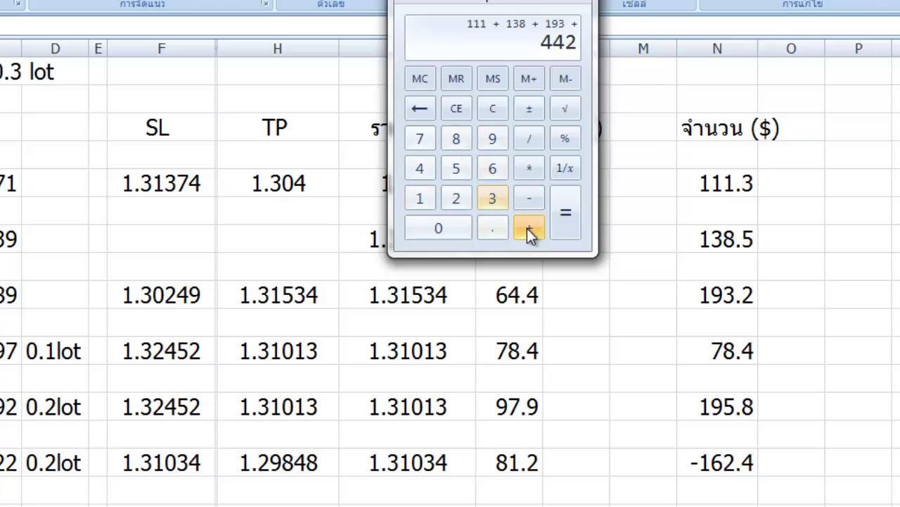
pyautogui.click(422, 141)
pyautogui.click(454, 139)
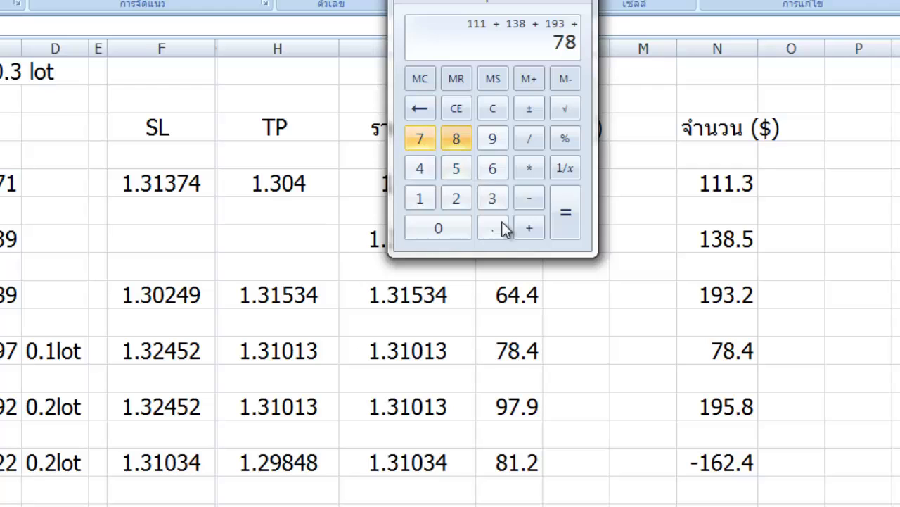
pyautogui.click(529, 228)
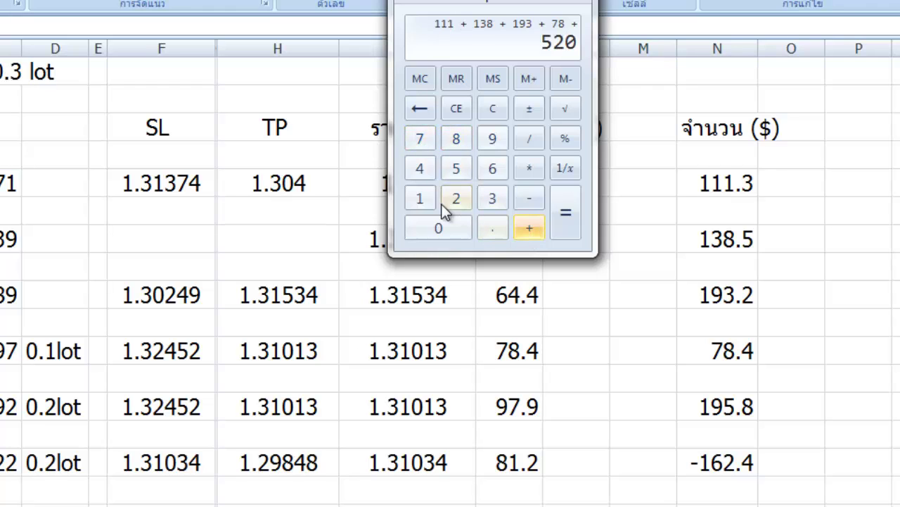
# Add 195 for trade 5, subtract 162 for trade 6's loss, and compute the subtotal in Calculator
pyautogui.click(420, 199)
pyautogui.click(492, 139)
pyautogui.click(456, 169)
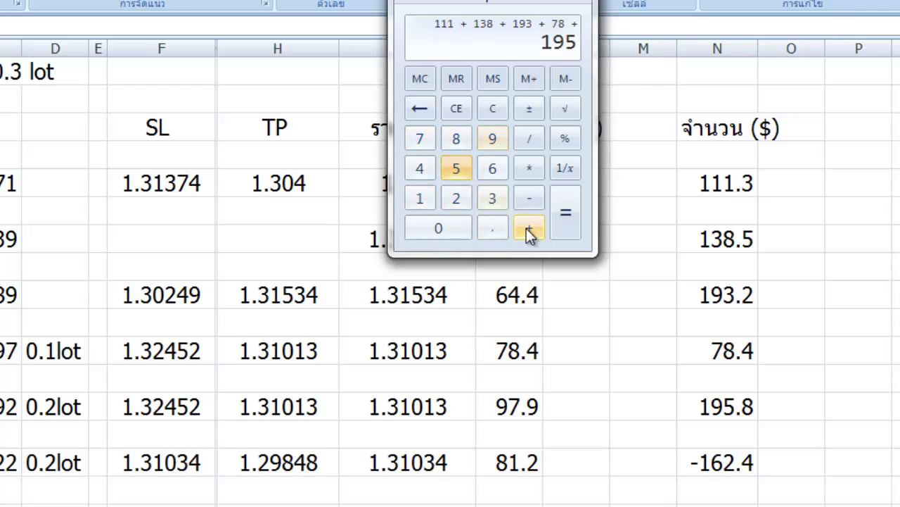
pyautogui.click(528, 228)
pyautogui.click(527, 199)
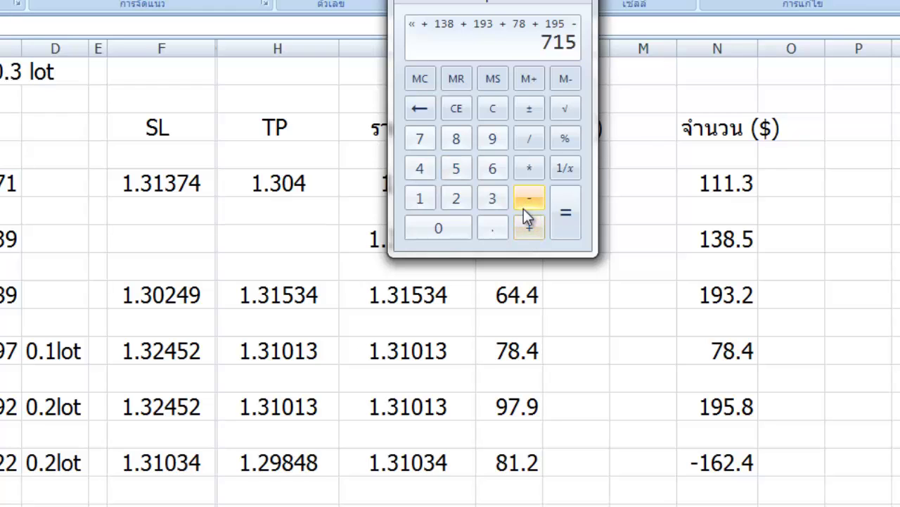
pyautogui.click(420, 200)
pyautogui.click(487, 172)
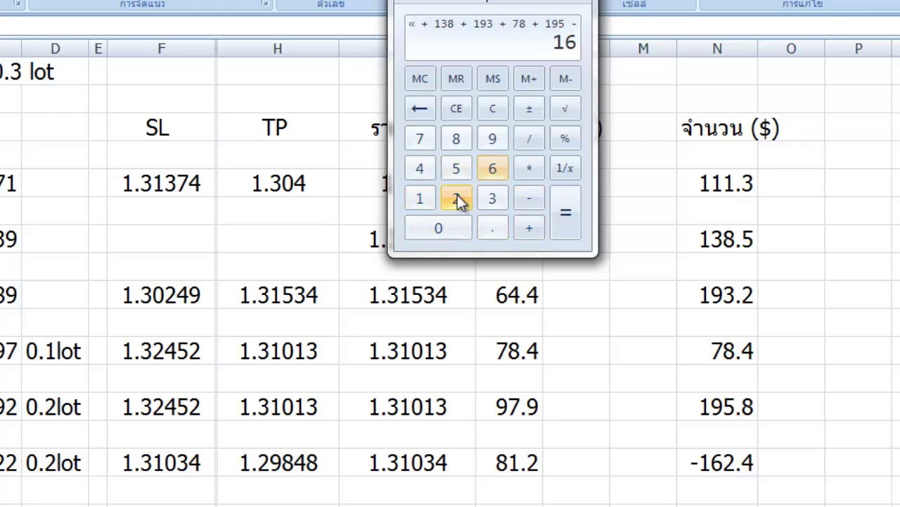
pyautogui.click(457, 199)
pyautogui.click(562, 221)
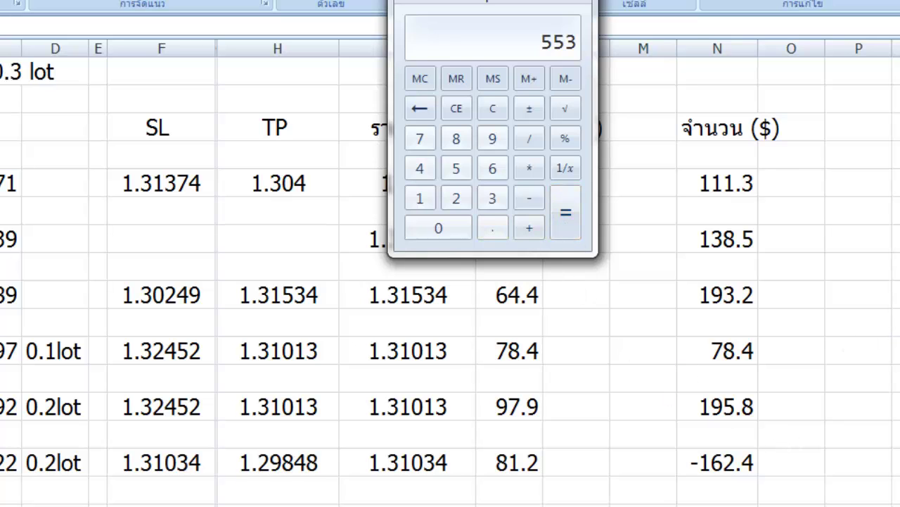
# Check the next dollar results in the Excel sheet and add 142 for trade 7 to the Calculator subtotal
pyautogui.hotkey('alt', 'F4')
pyautogui.scroll(-1, 450, 281)
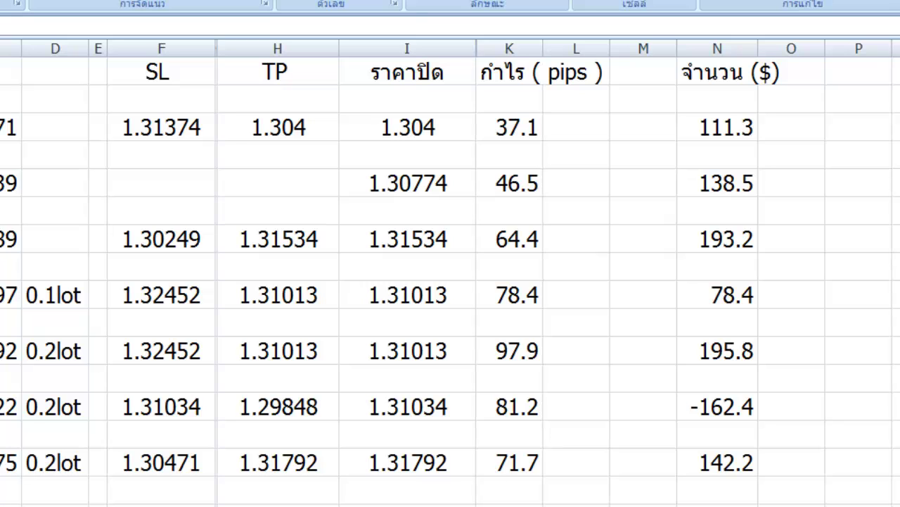
pyautogui.scroll(-1, 450, 281)
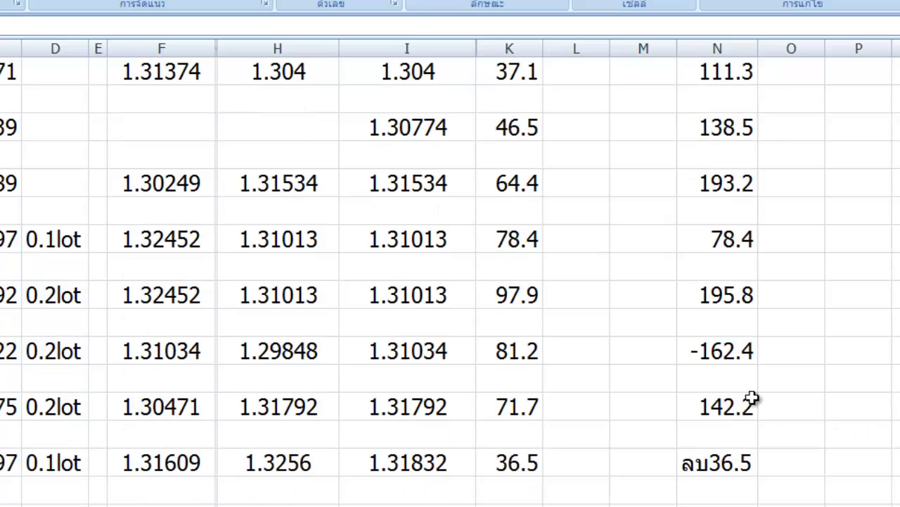
pyautogui.hotkey('alt', 'Tab')
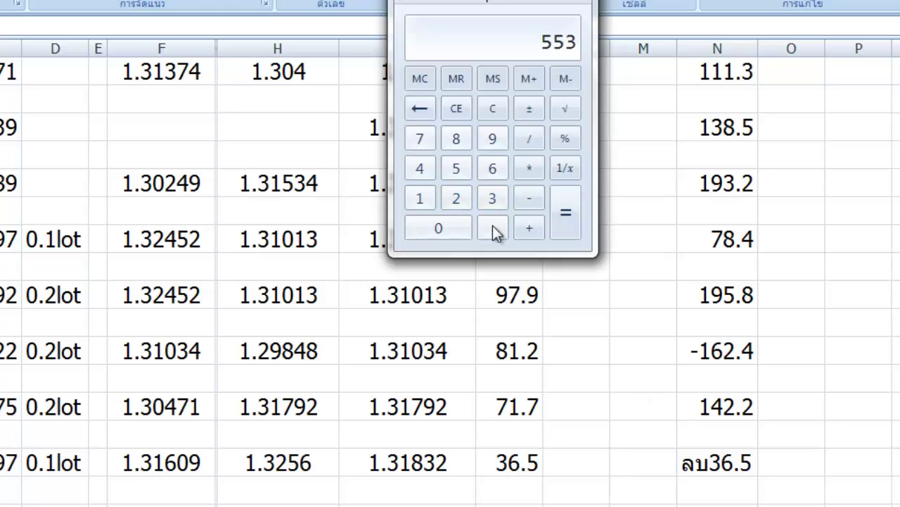
pyautogui.click(528, 227)
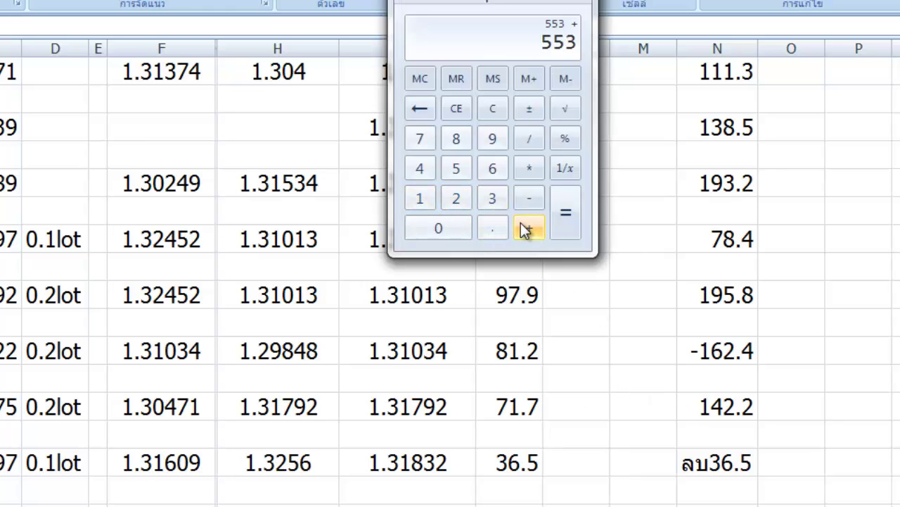
pyautogui.click(420, 198)
pyautogui.click(420, 168)
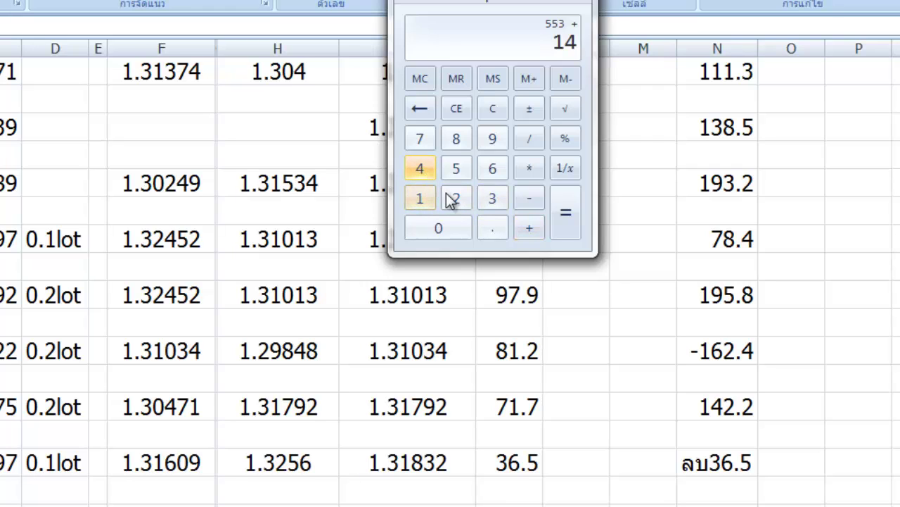
pyautogui.click(454, 198)
pyautogui.click(565, 217)
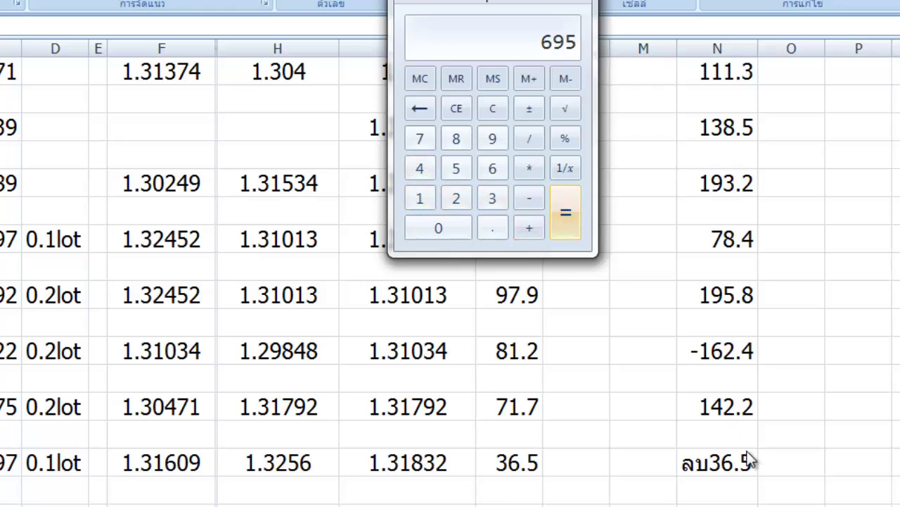
# Subtract 36 from the running total in Calculator for trade 8's loss
pyautogui.click(530, 202)
pyautogui.click(493, 198)
pyautogui.click(492, 169)
pyautogui.click(527, 202)
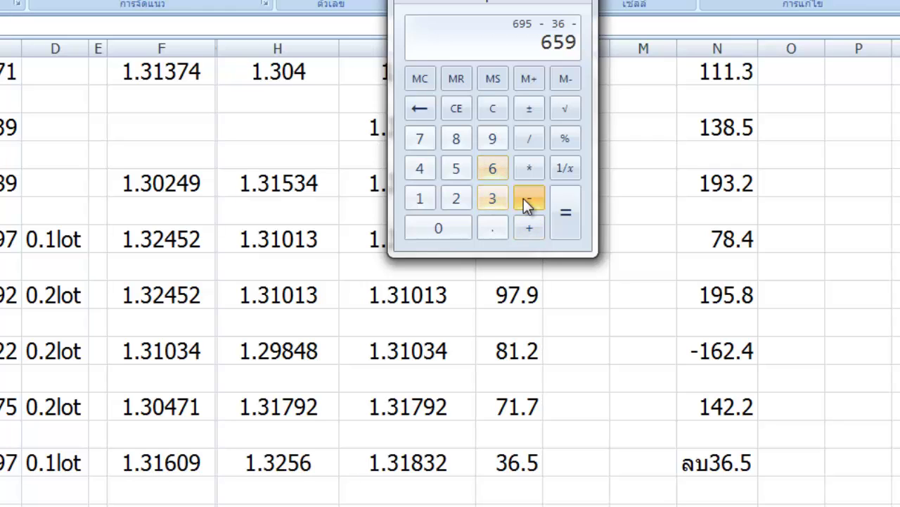
# Subtract 81 from the running calculation and close the calculator
pyautogui.click(456, 138)
pyautogui.click(420, 199)
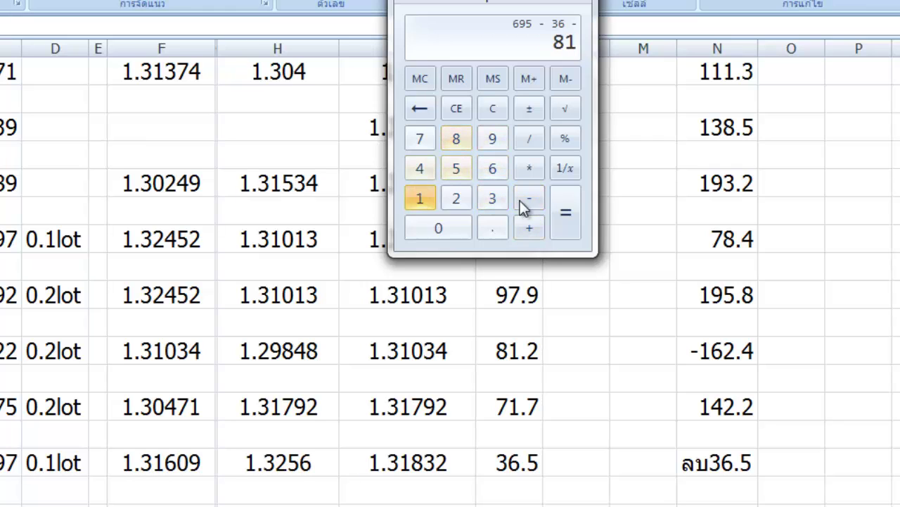
pyautogui.click(567, 215)
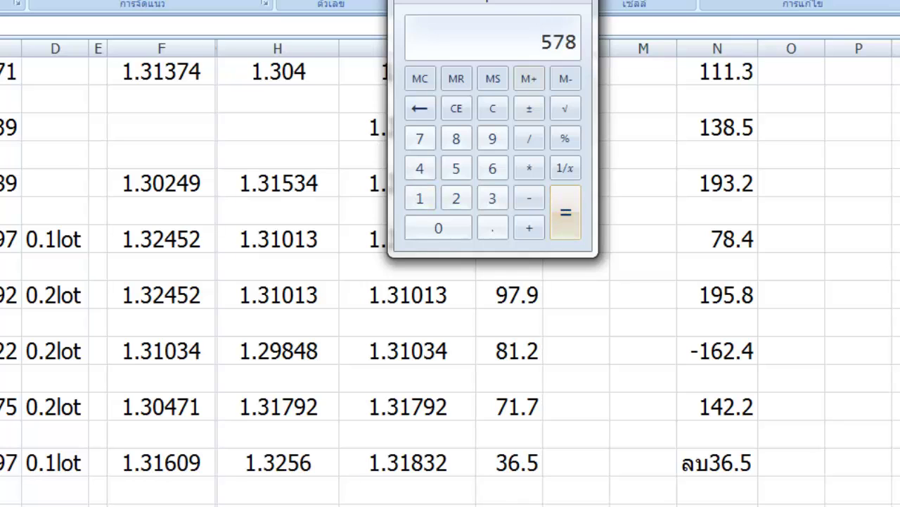
pyautogui.hotkey('alt', 'F4')
pyautogui.scroll(-1, 886, 211)
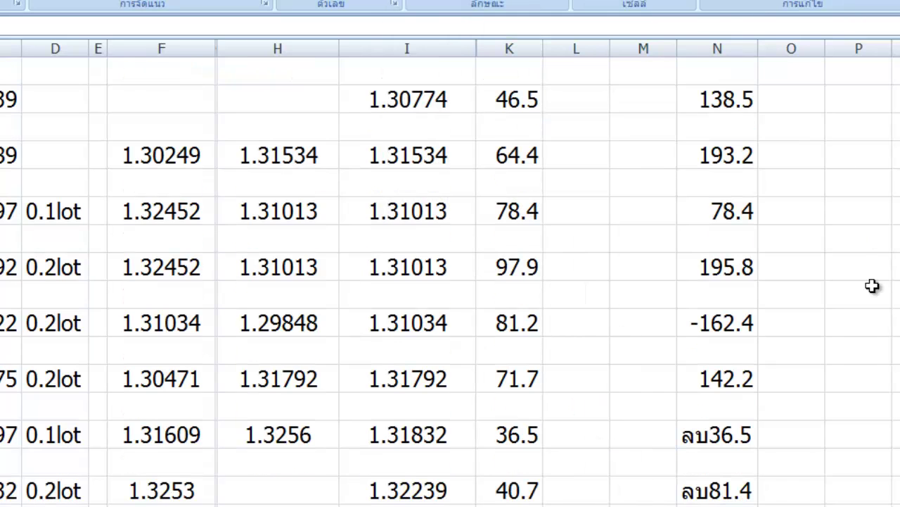
pyautogui.scroll(-3, 840, 313)
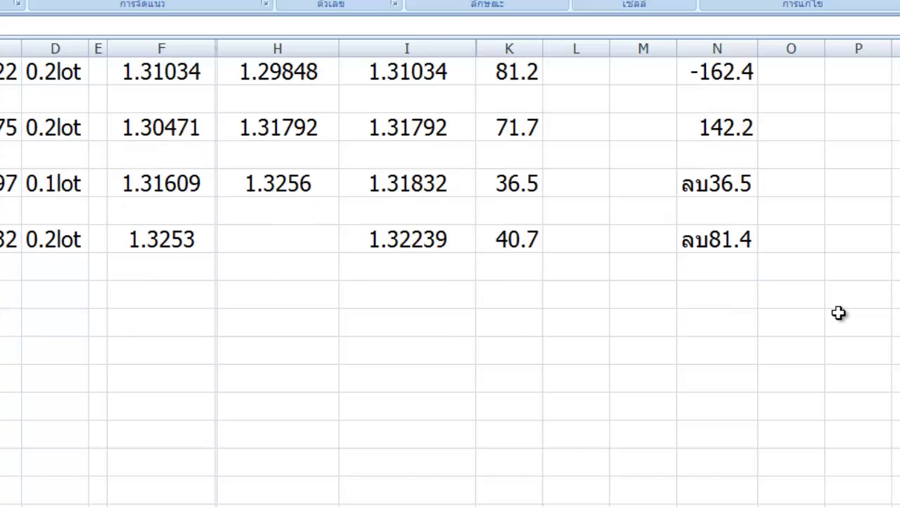
pyautogui.scroll(1, 840, 313)
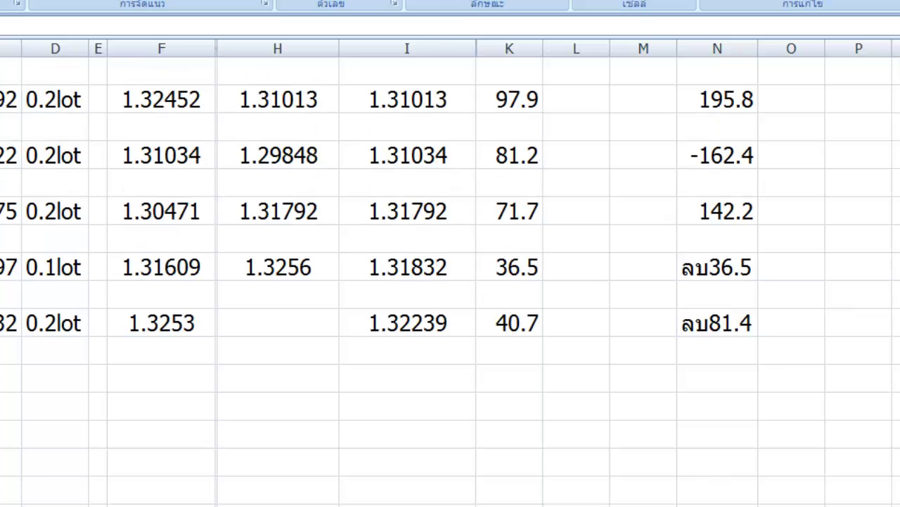
# Switch to the MetaTrader EURUSD,H1 visual test chart and delete the red horizontal lines below and above the price
pyautogui.hotkey('alt', 'Tab')
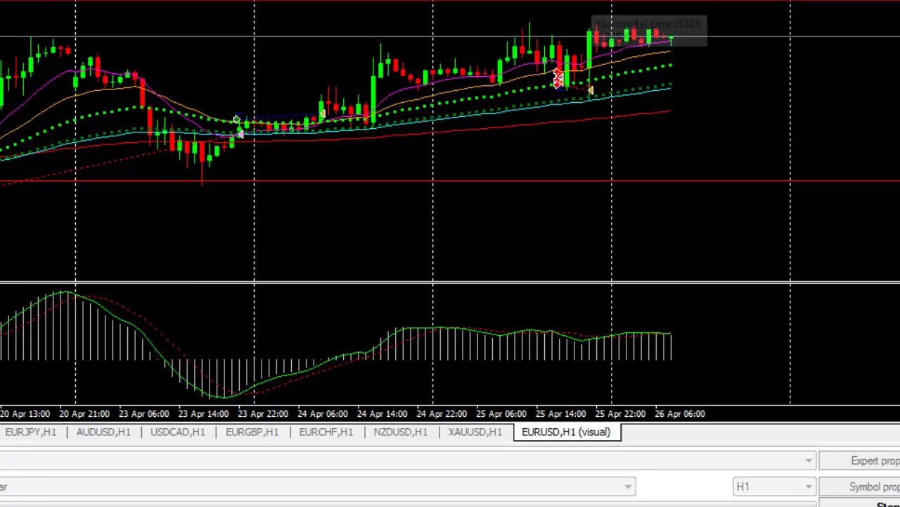
pyautogui.middleClick(593, 110)
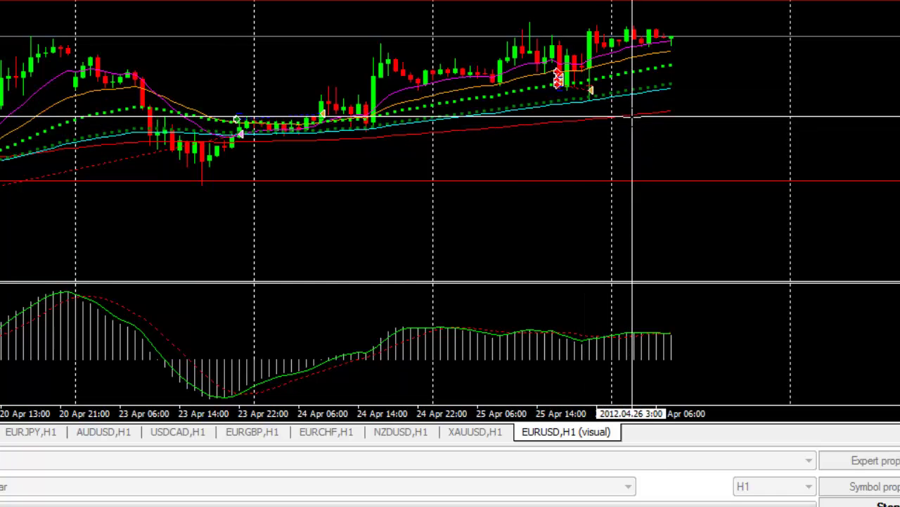
pyautogui.middleClick(640, 127)
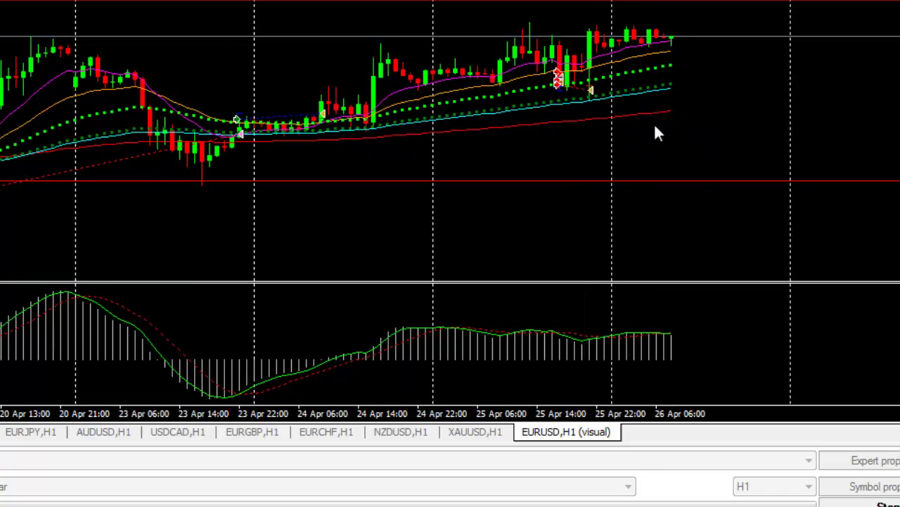
pyautogui.rightClick(667, 181)
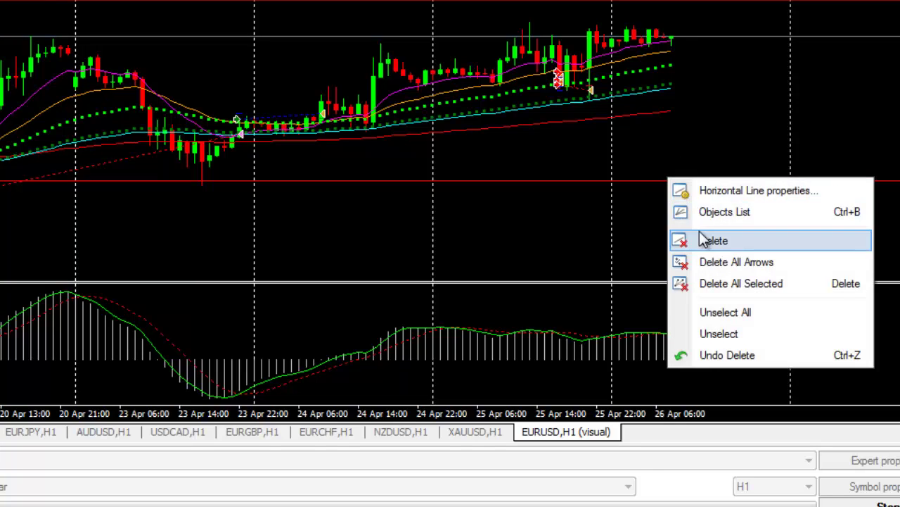
pyautogui.click(705, 239)
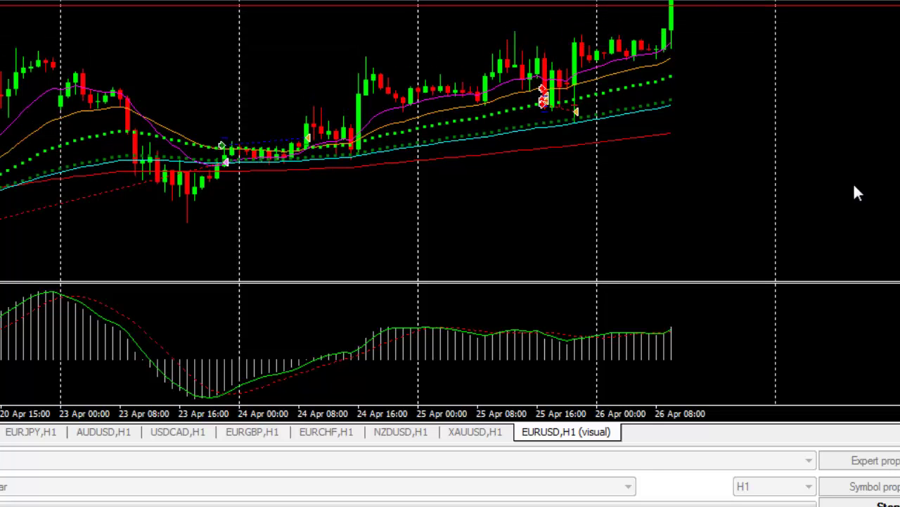
pyautogui.rightClick(701, 2)
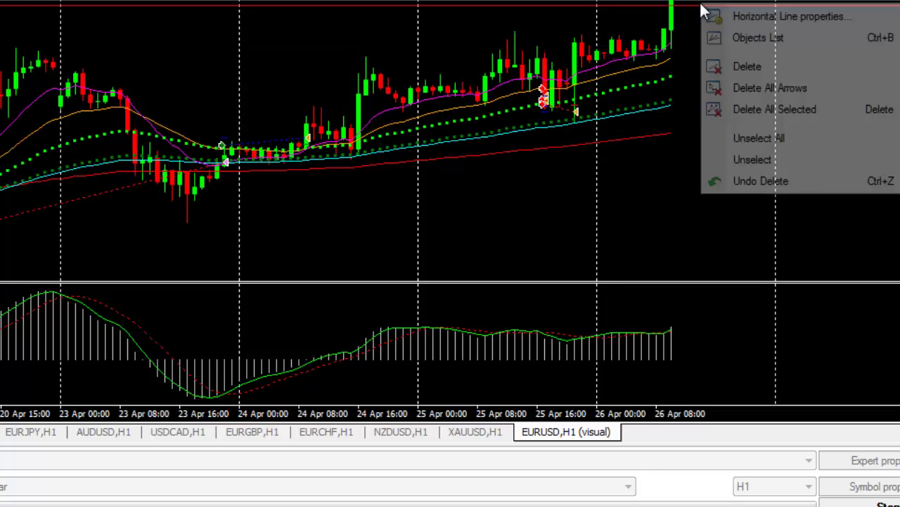
pyautogui.click(724, 66)
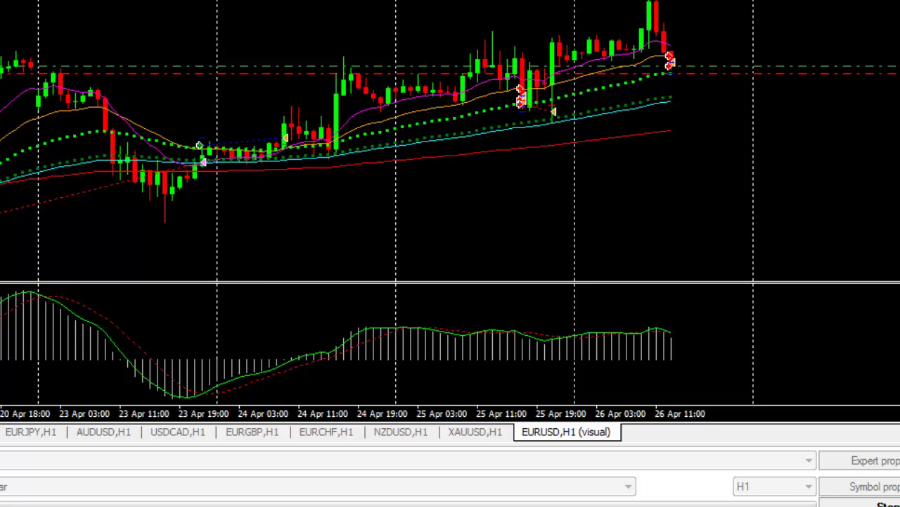
# Draw a rising trend line beneath the April price lows on the EURUSD chart and tilt it slightly steeper
pyautogui.press('-')
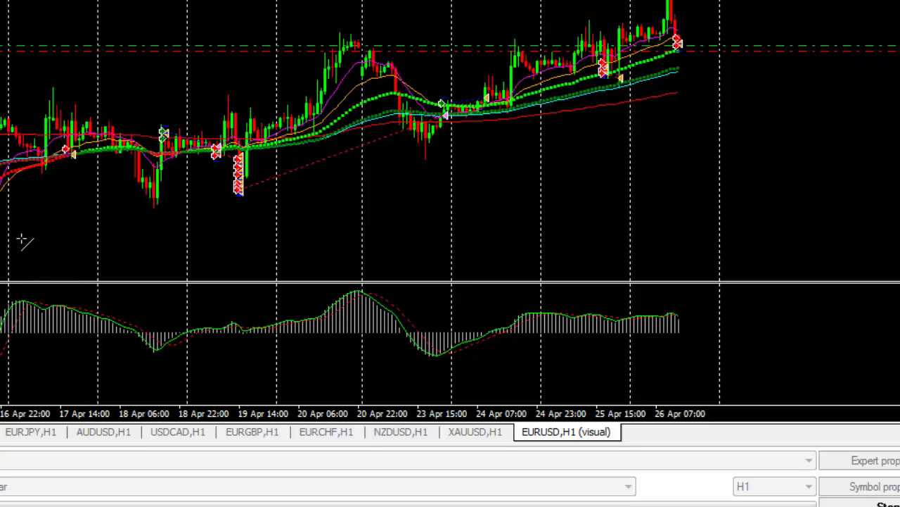
pyautogui.moveTo(24, 240); pyautogui.dragTo(529, 129)
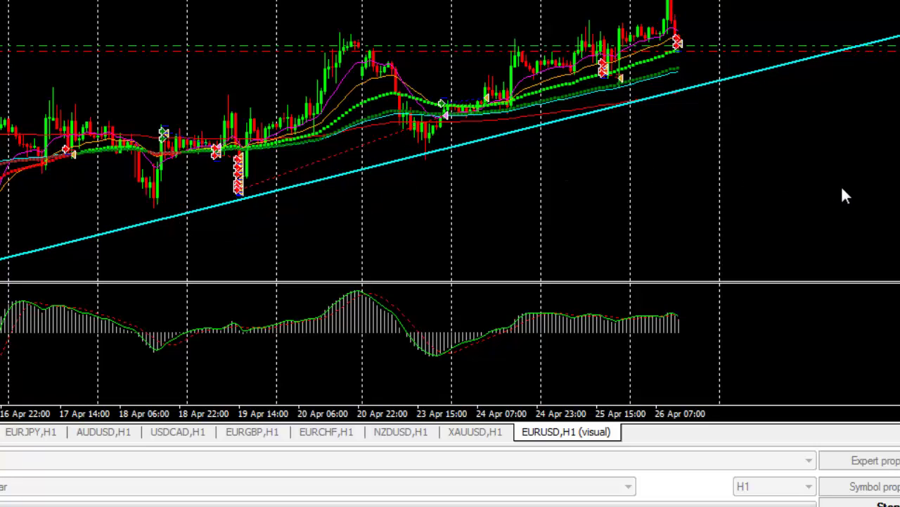
pyautogui.scroll(3, 847, 182)
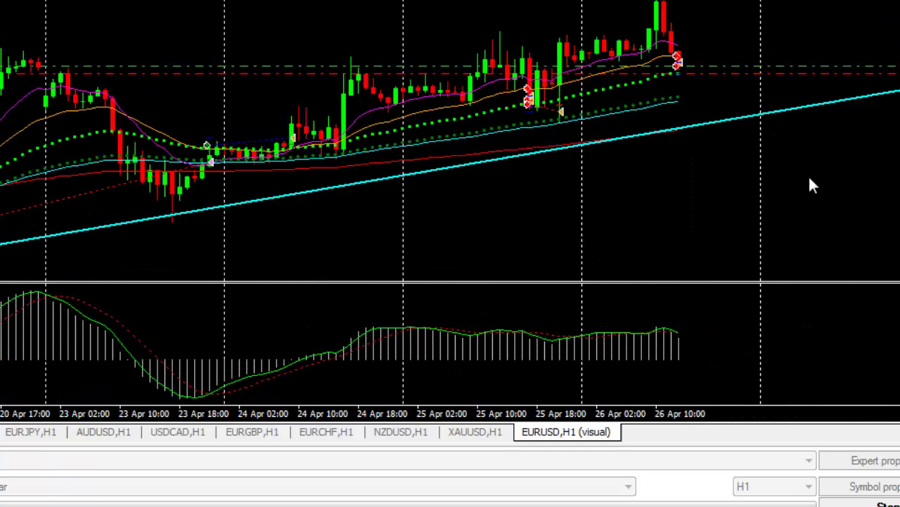
pyautogui.doubleClick(651, 129)
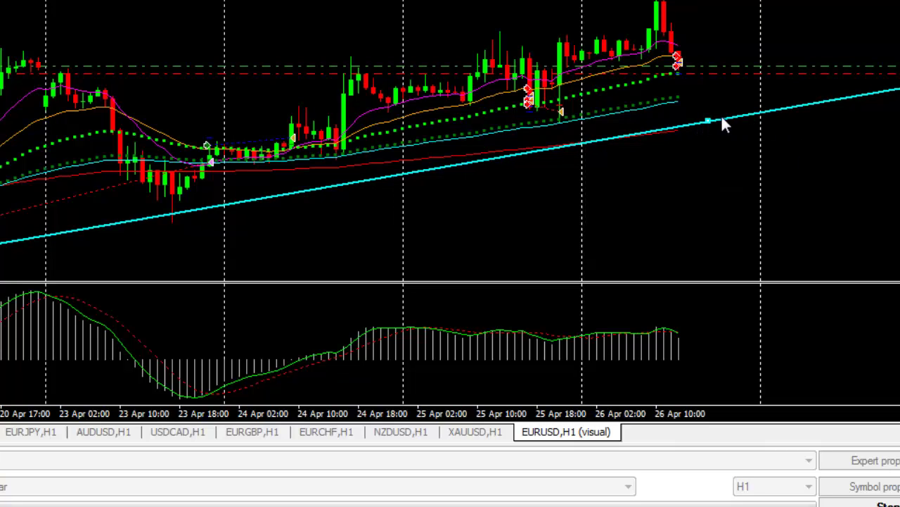
pyautogui.moveTo(722, 117); pyautogui.dragTo(736, 98)
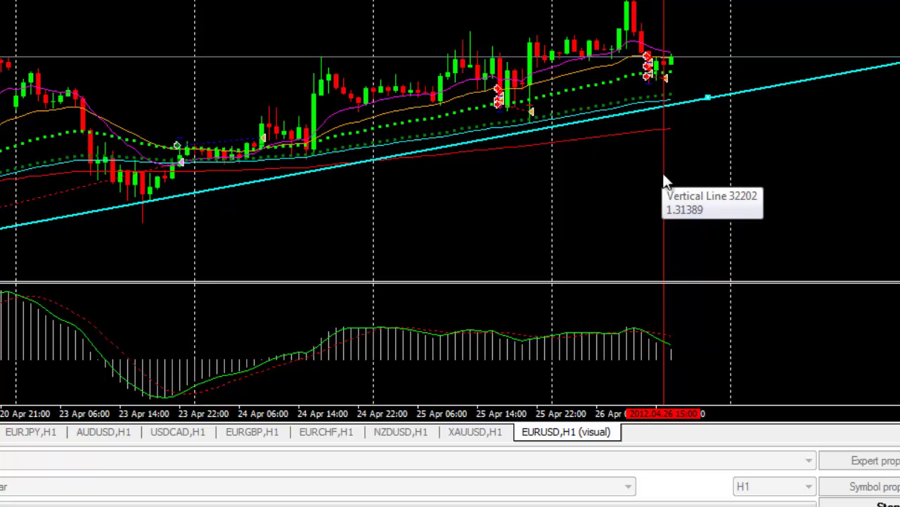
# Delete the red vertical line at 2012.04.26 15:00 and inspect the price data of that candle
pyautogui.rightClick(664, 177)
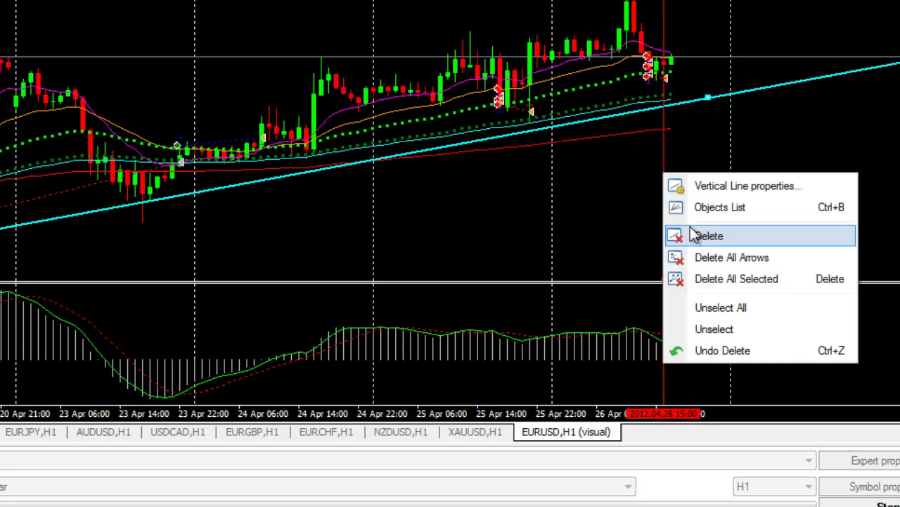
pyautogui.click(694, 233)
pyautogui.moveTo(664, 66)
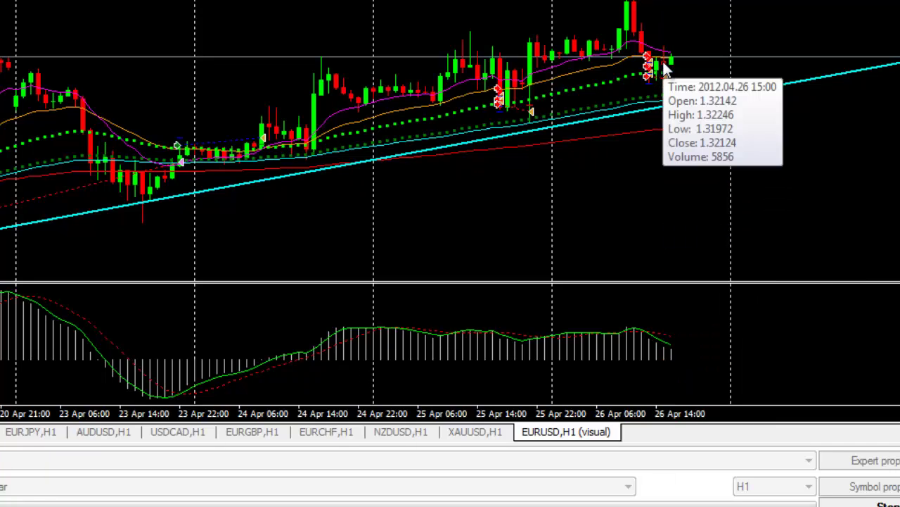
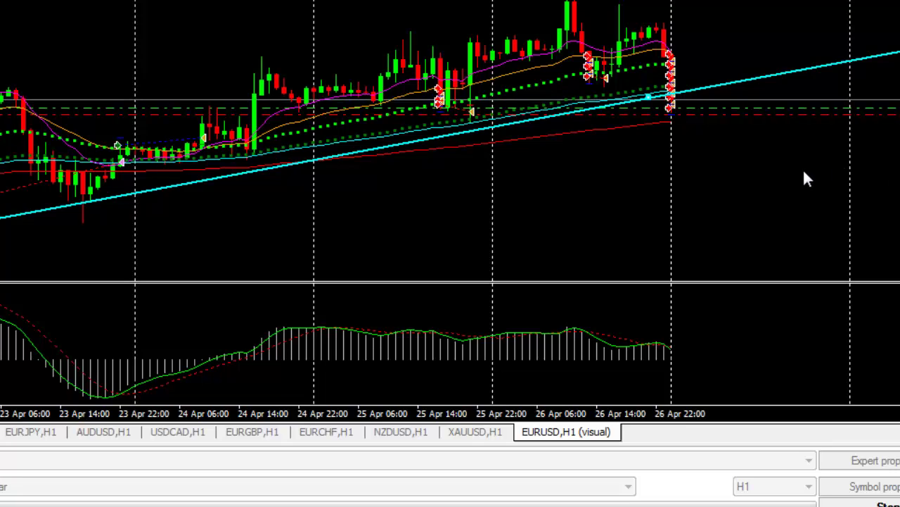
# Delete the cyan trend line from the EURUSD chart
pyautogui.rightClick(748, 80)
pyautogui.click(774, 141)
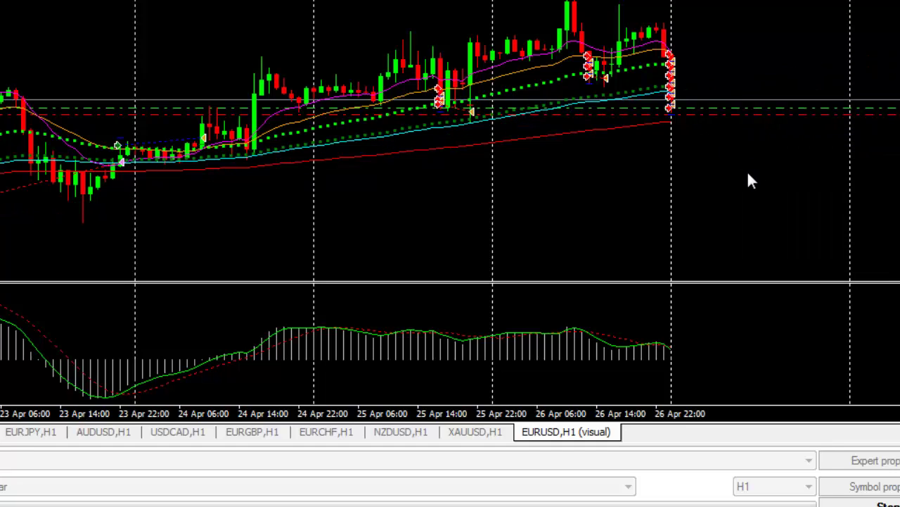
pyautogui.middleClick(614, 83)
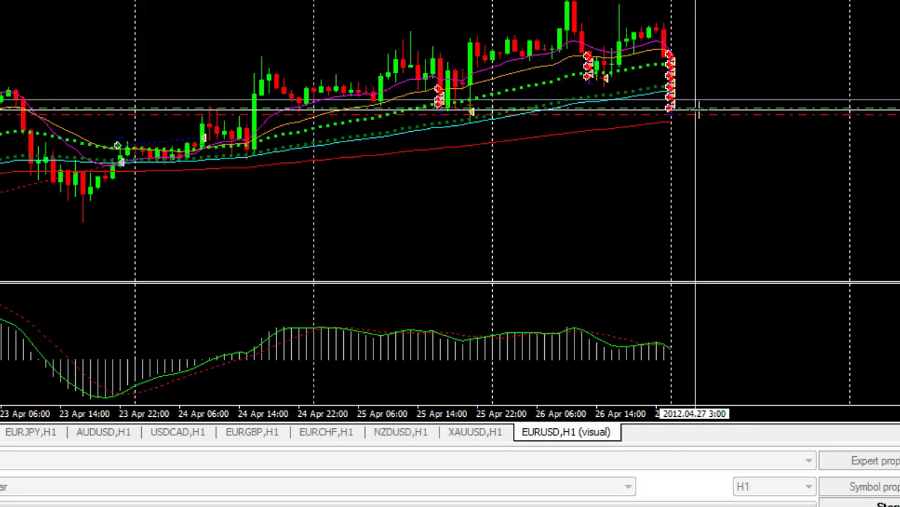
pyautogui.middleClick(719, 131)
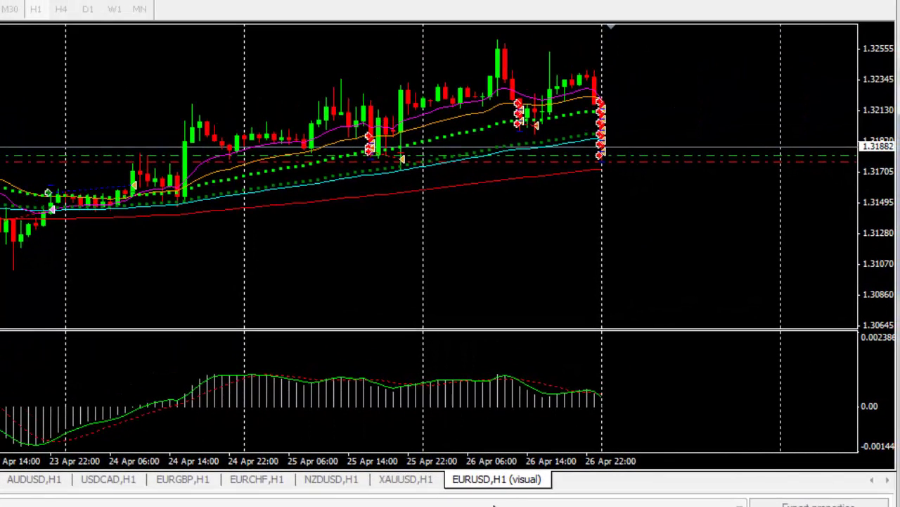
# Switch to the Excel trade log and enter trade 10 in row 23 as a sell at 1.31882 with 0.2lot
pyautogui.click(452, 483)
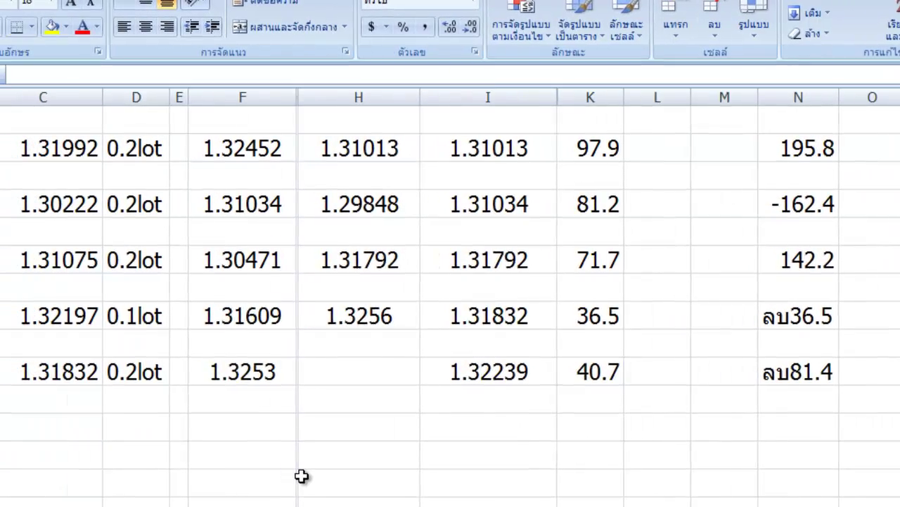
pyautogui.write('10')
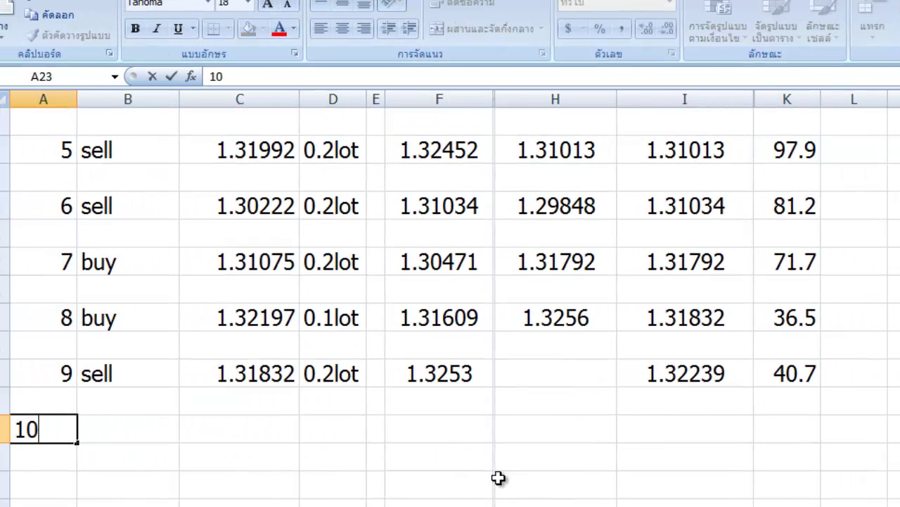
pyautogui.press('Tab')
pyautogui.write('sell')
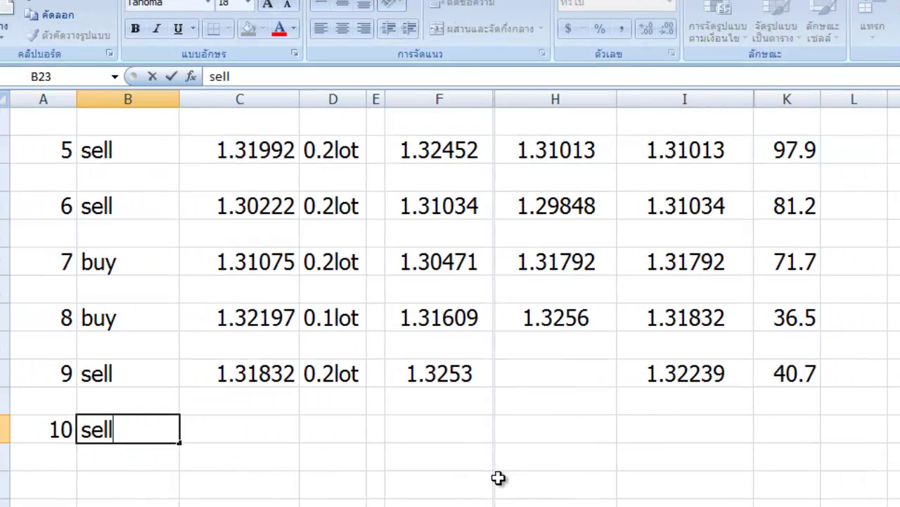
pyautogui.press('Tab')
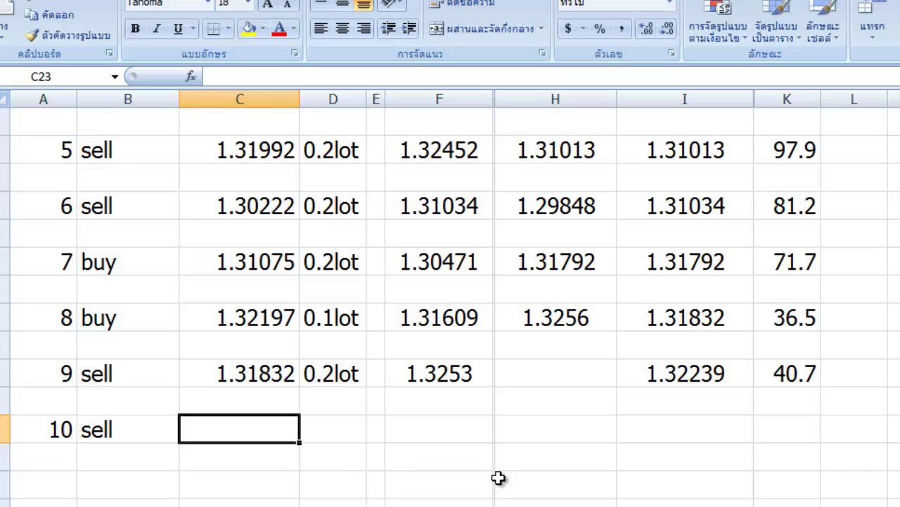
pyautogui.write('1.31882')
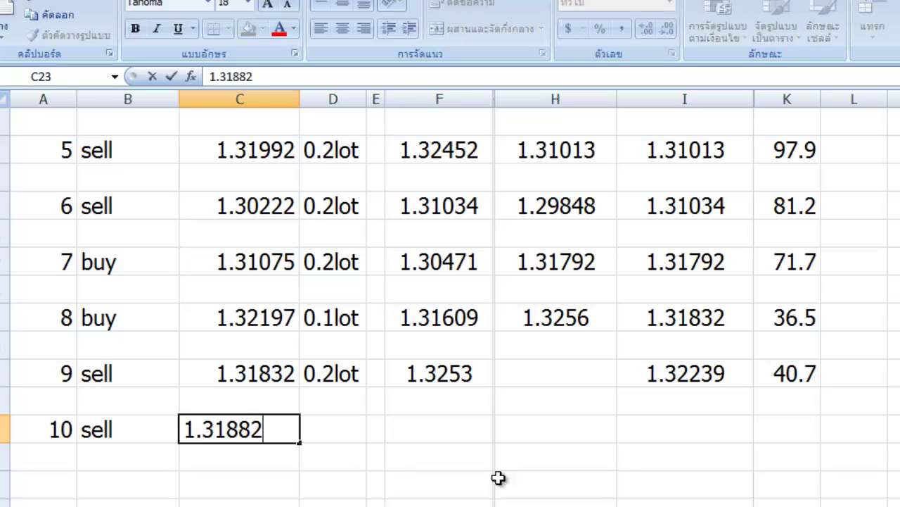
pyautogui.press('Tab')
pyautogui.write('0.')
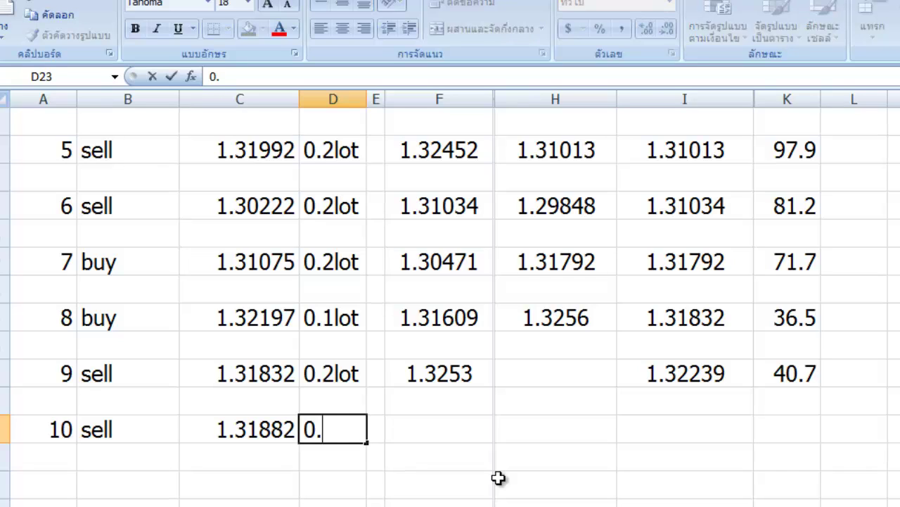
pyautogui.write('1')
pyautogui.write('lot')
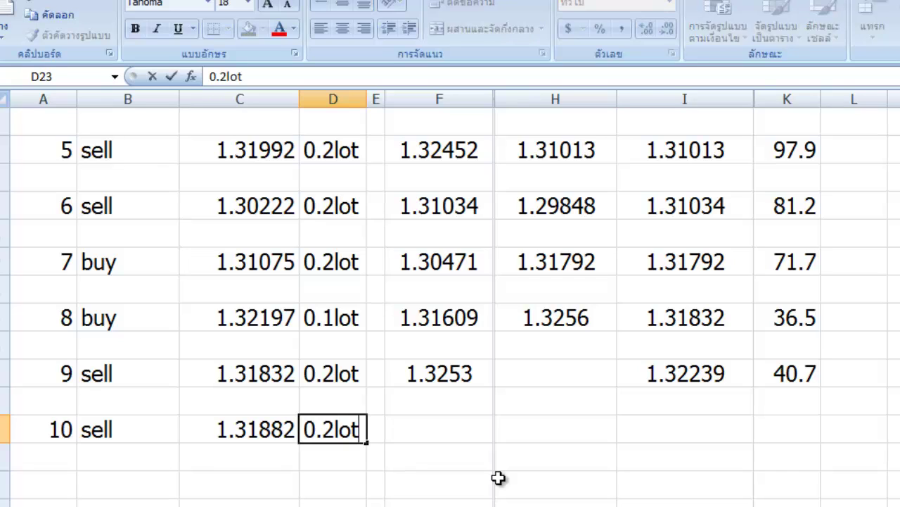
pyautogui.press('Tab')
pyautogui.press('Tab')
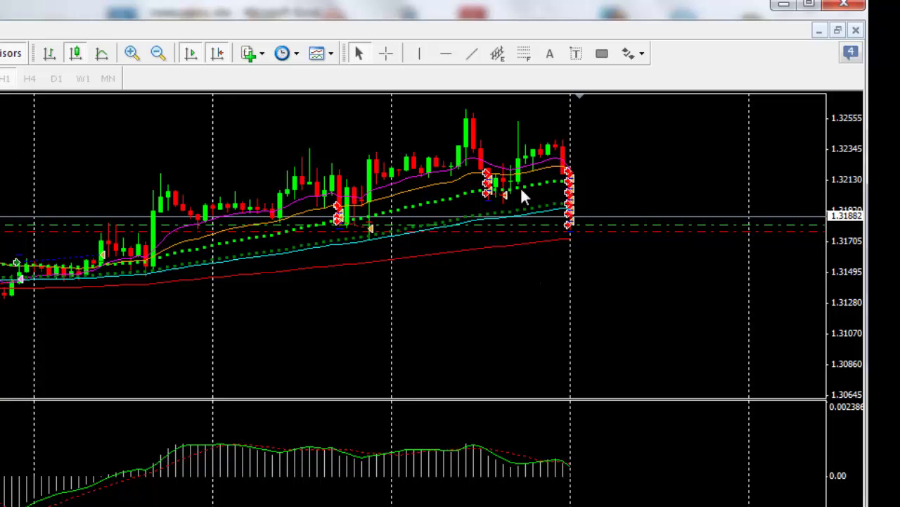
# Switch to the MetaTrader chart and draw a Fibonacci retracement from the 1.32618 swing high to the 1.31720 swing low
pyautogui.click(523, 54)
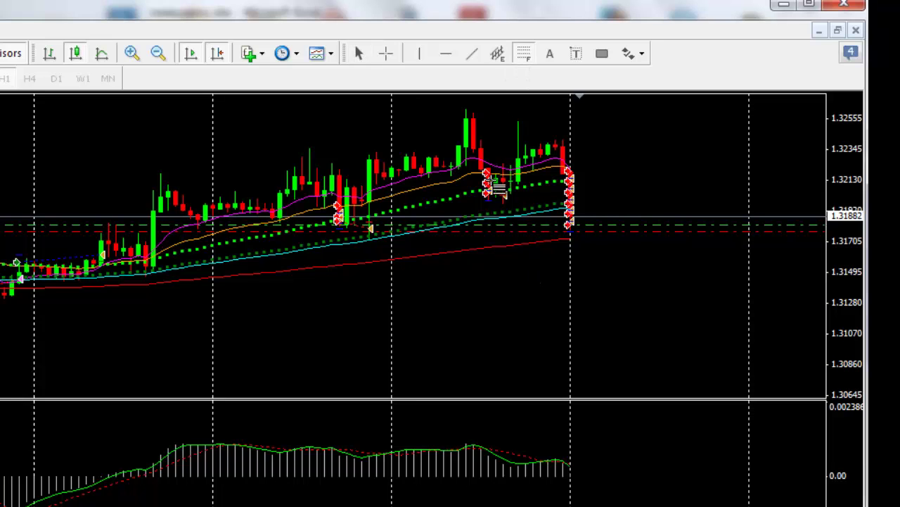
pyautogui.moveTo(467, 111); pyautogui.dragTo(342, 235)
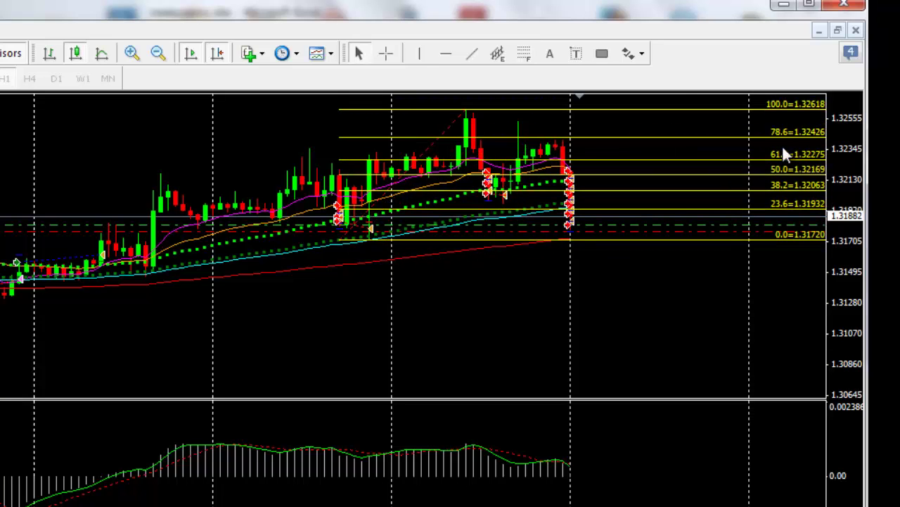
pyautogui.moveTo(852, 130); pyautogui.dragTo(847, 98)
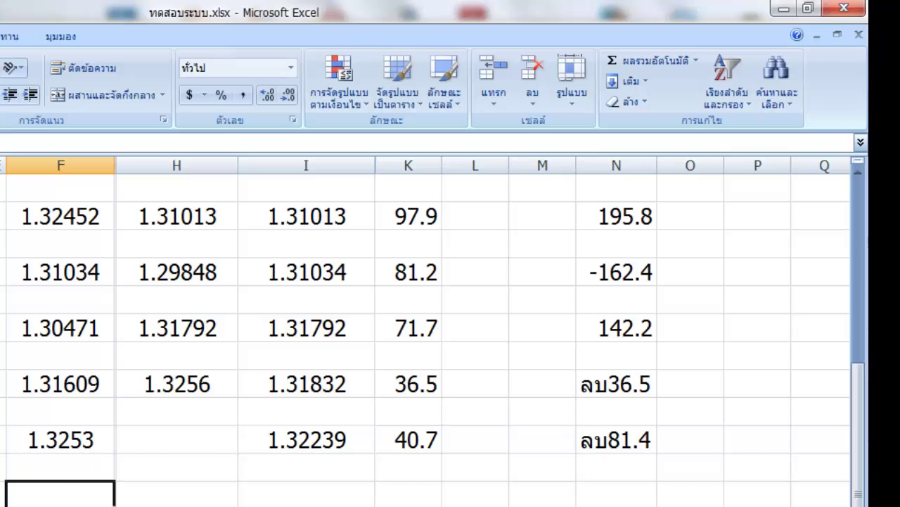
# Enter 1.32618 in cell F23 for trade 10 in the trade log
pyautogui.write('1')
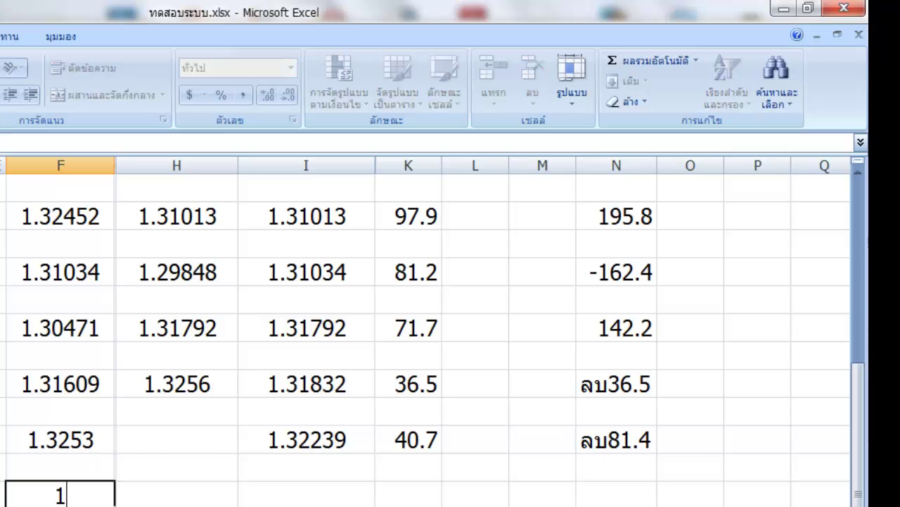
pyautogui.write('.32618')
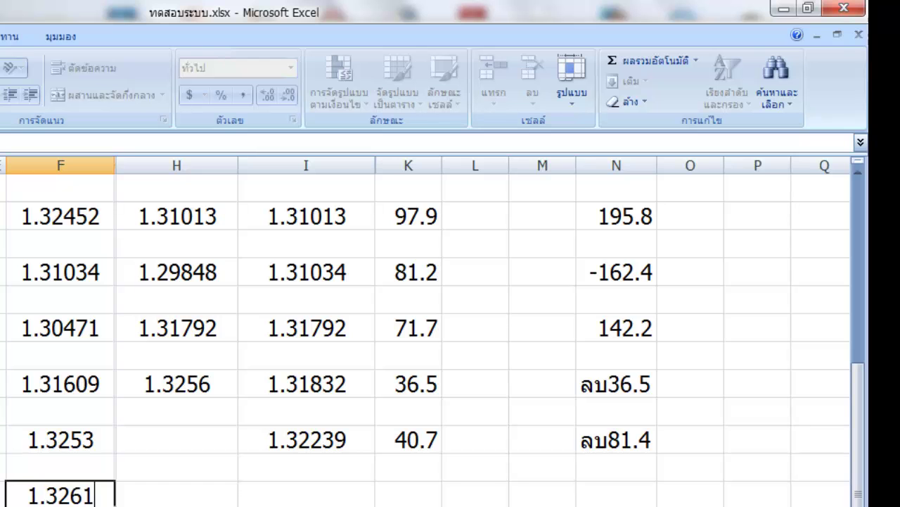
pyautogui.click(169, 494)
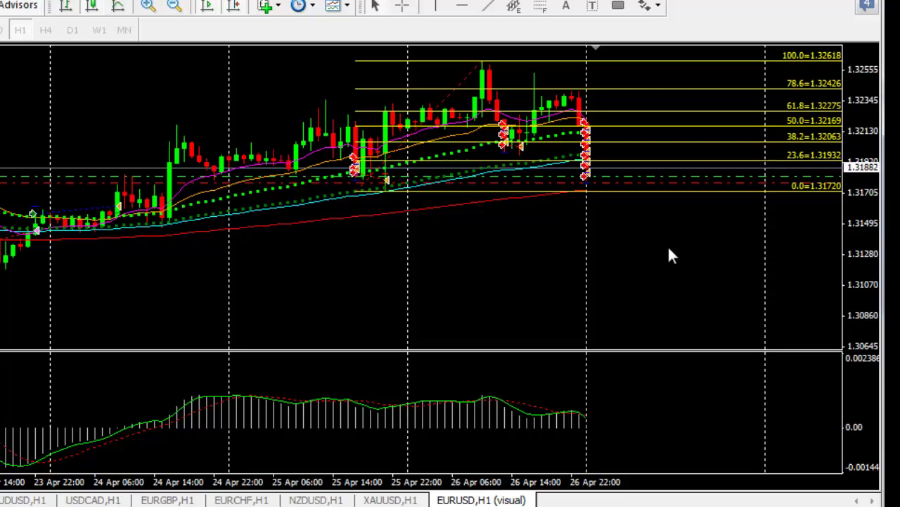
# Switch to the MetaTrader chart and replace the Fibonacci retracement with one drawn from the 1.31728 low to the 1.32617 high
pyautogui.doubleClick(464, 77)
pyautogui.rightClick(464, 77)
pyautogui.click(489, 141)
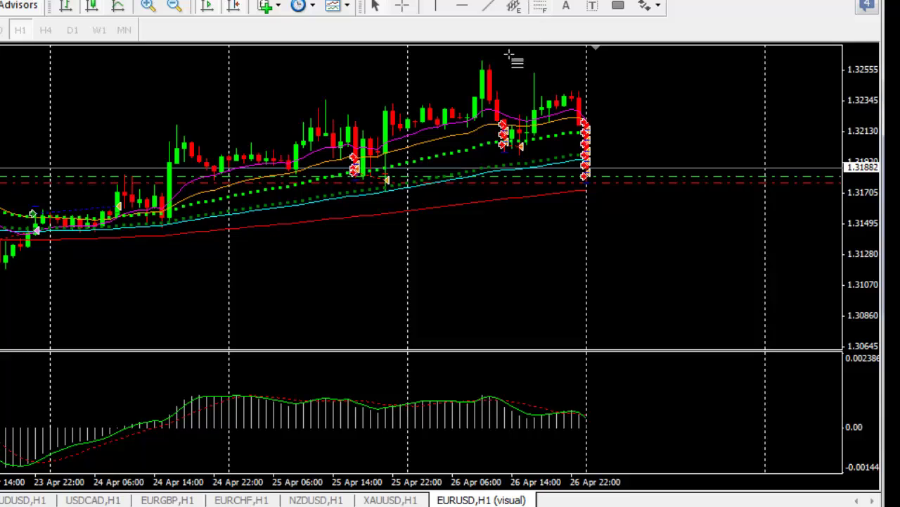
pyautogui.moveTo(386, 184); pyautogui.dragTo(546, 59)
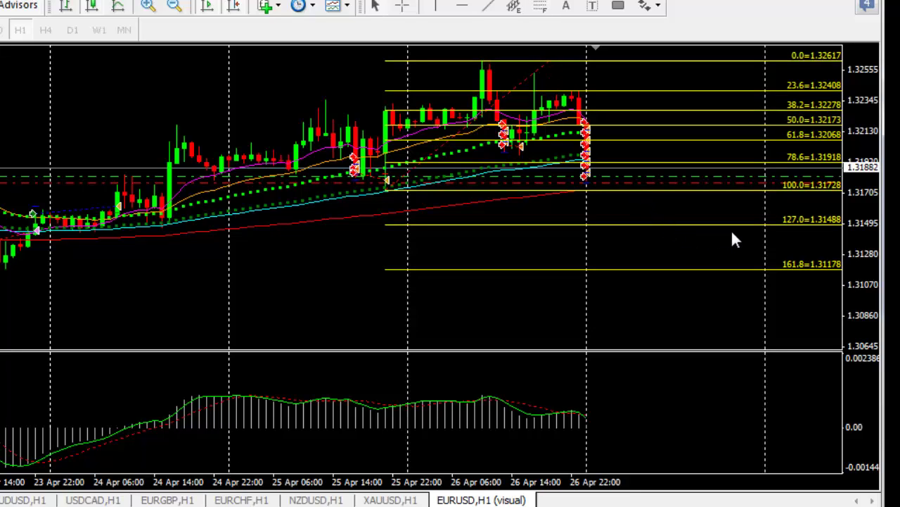
# Place a horizontal line at 1.31361 between the 127.0 and 161.8 Fibonacci levels and record that price in cell H23 of the Excel log
pyautogui.click(462, 7)
pyautogui.click(648, 243)
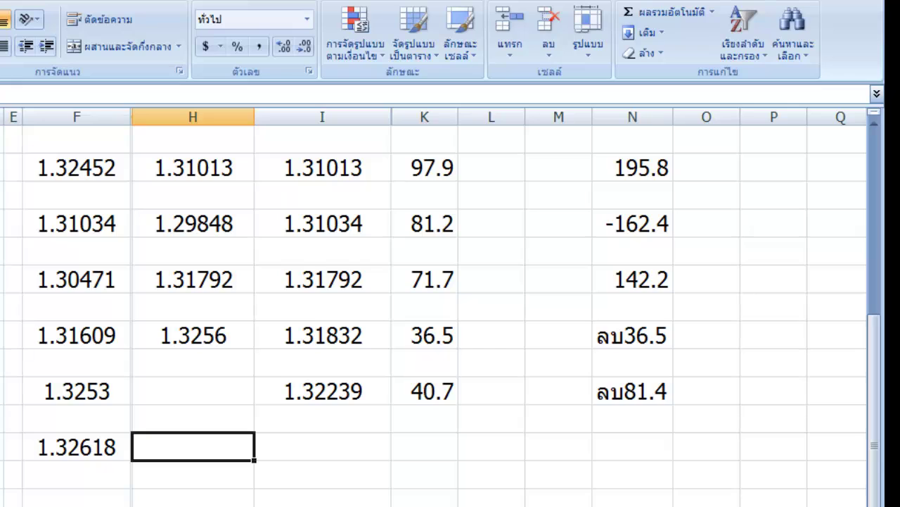
pyautogui.write('1.3')
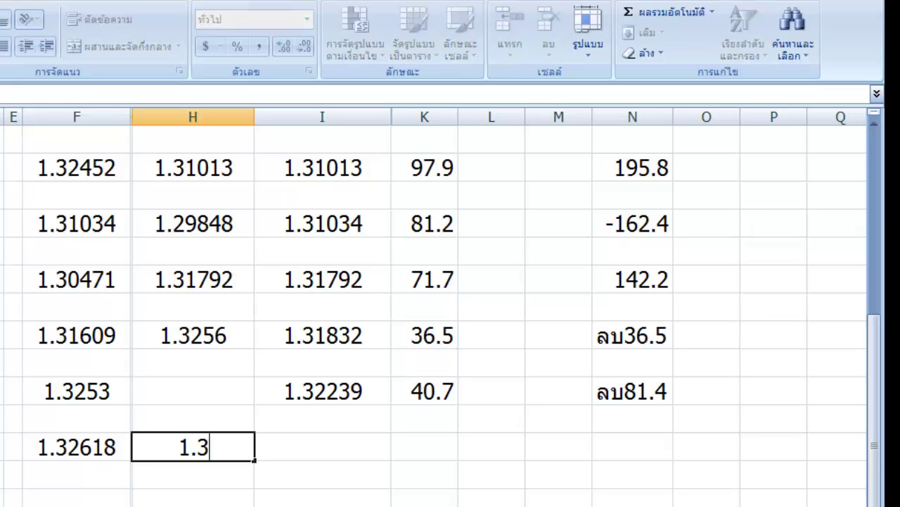
pyautogui.write('1361')
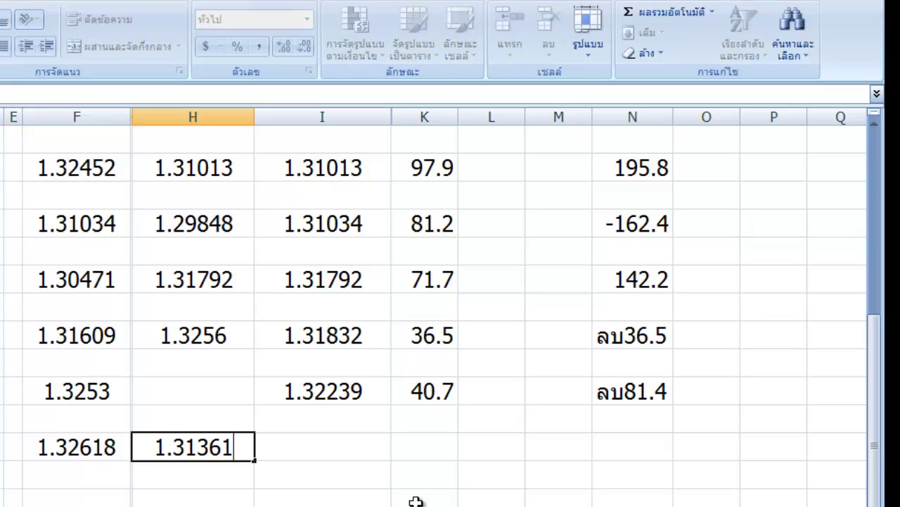
pyautogui.click(326, 446)
# Switch to the MetaTrader chart, place a horizontal line at about 1.32624 by the swing high and delete the Fibonacci retracement
pyautogui.hotkey('alt', 'Tab')
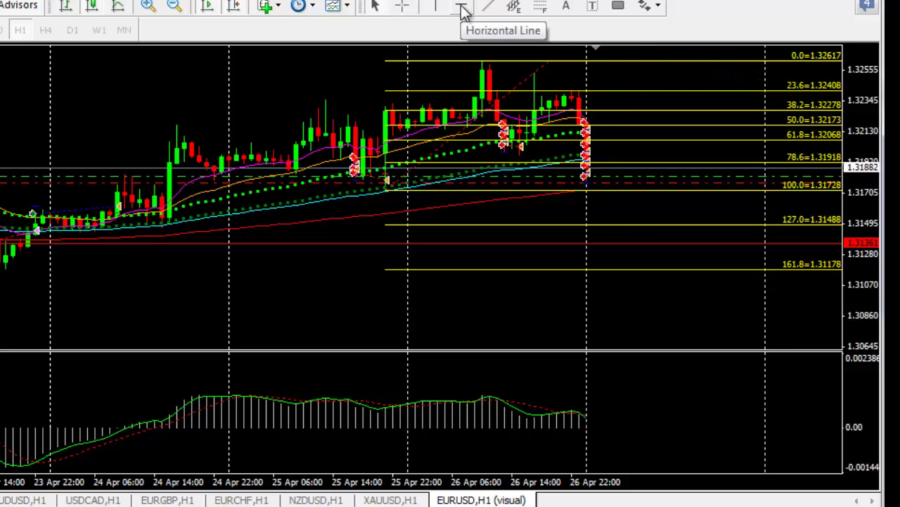
pyautogui.hotkey('alt', 'Tab')
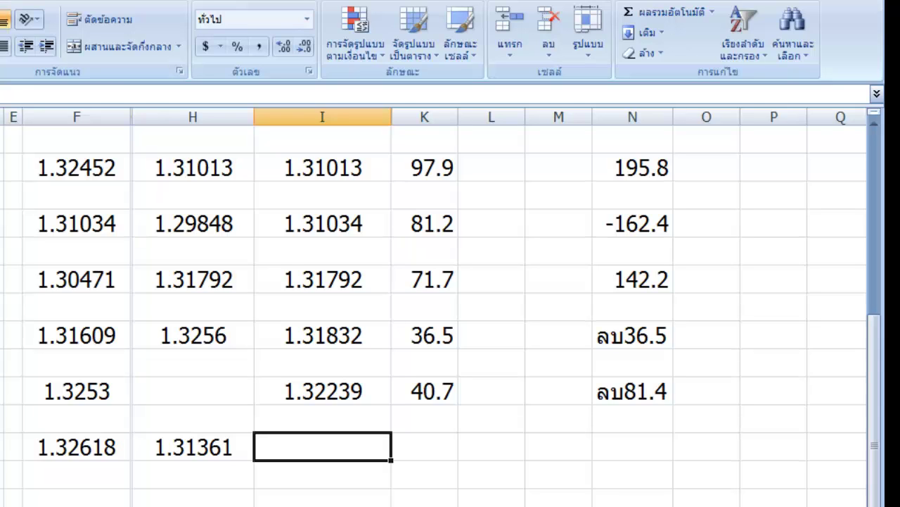
pyautogui.hotkey('alt', 'Tab')
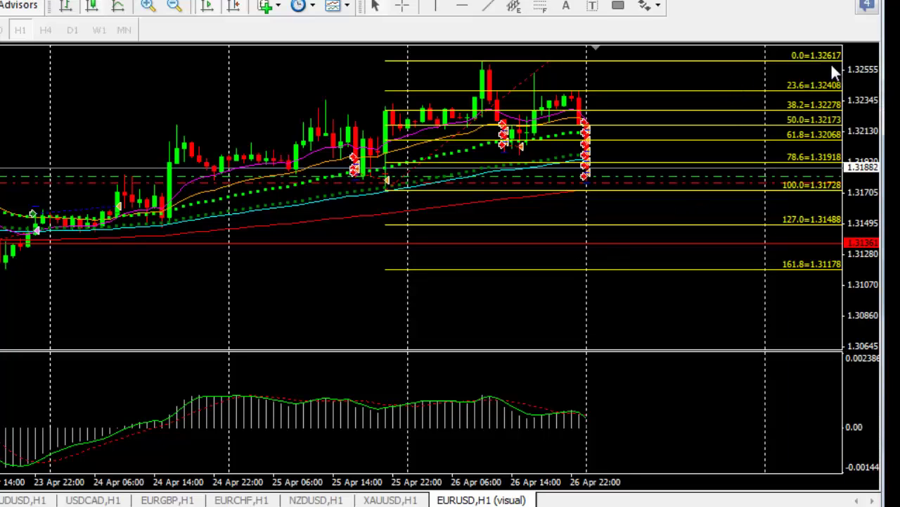
pyautogui.click(462, 5)
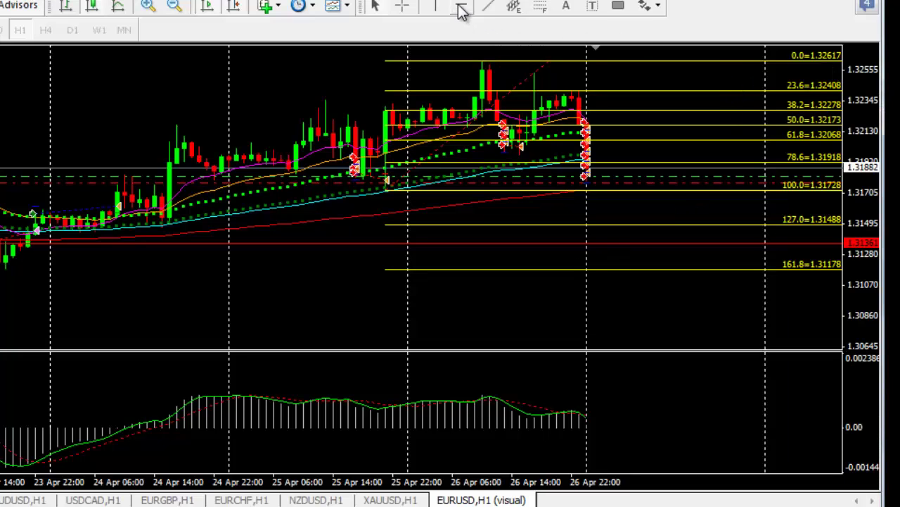
pyautogui.click(603, 60)
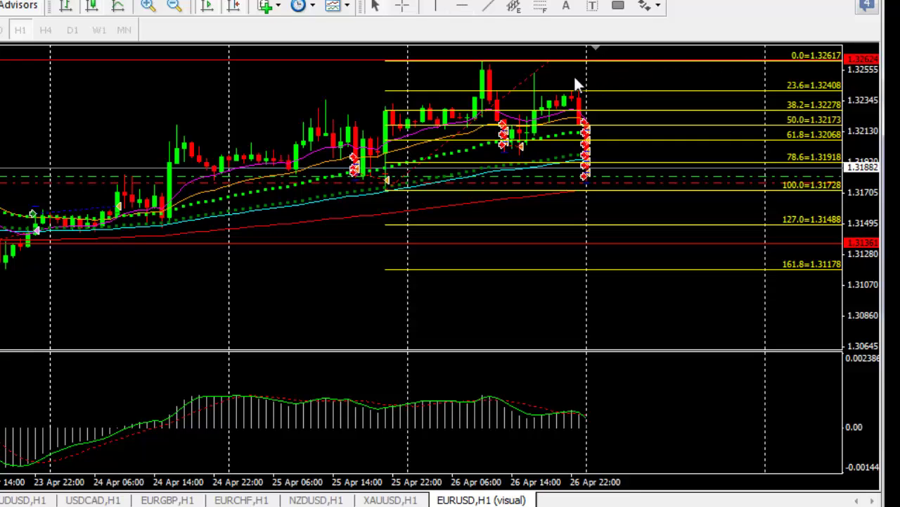
pyautogui.rightClick(526, 77)
pyautogui.click(570, 139)
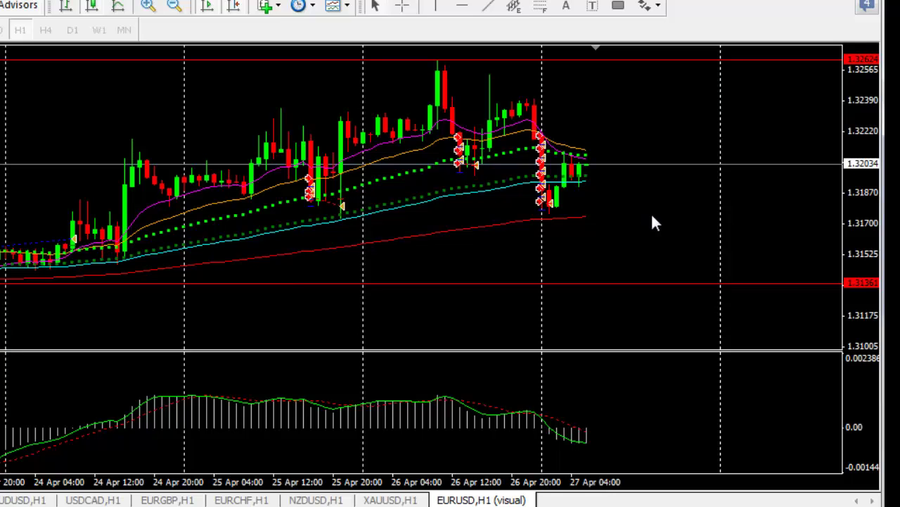
# Try a cyan trend line beneath the rising April swing lows on the EURUSD chart, and remove it
pyautogui.click(173, 7)
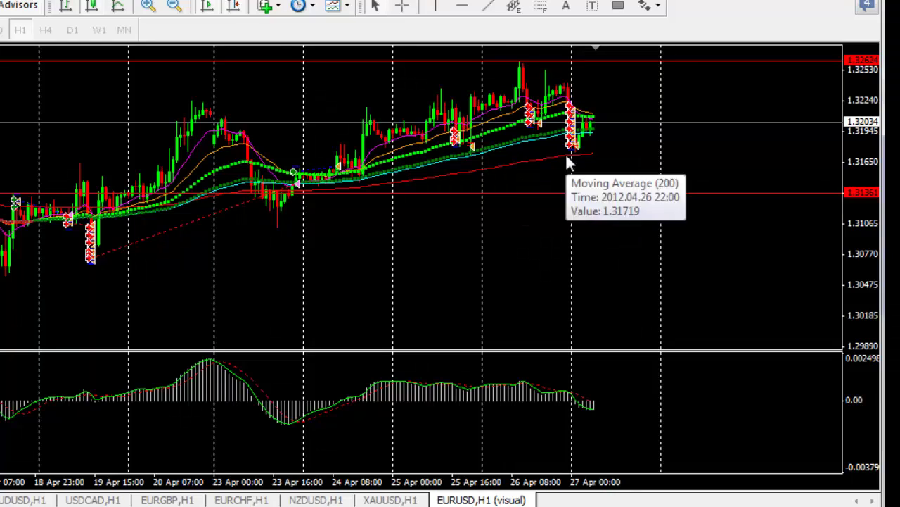
pyautogui.click(488, 6)
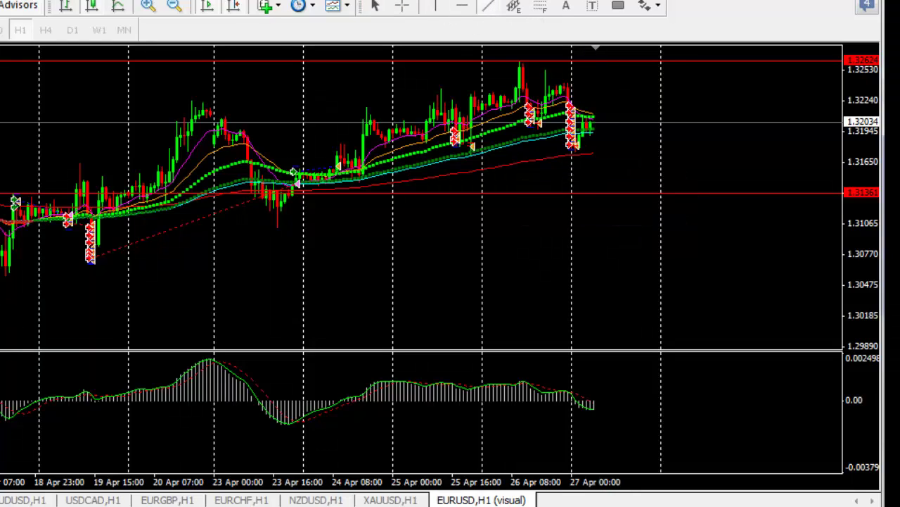
pyautogui.moveTo(4, 280)
pyautogui.mouseDown()
pyautogui.moveTo(433, 216)
pyautogui.moveTo(520, 161)
pyautogui.mouseUp()
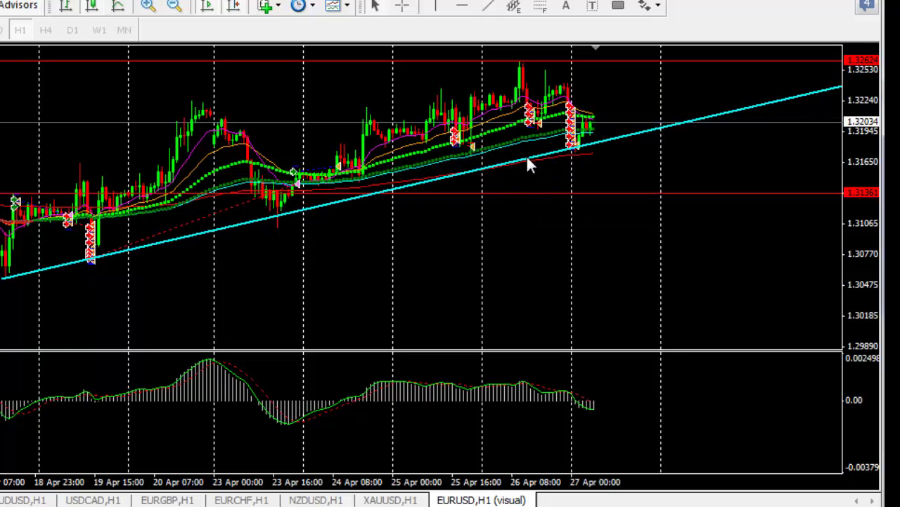
pyautogui.doubleClick(526, 154)
pyautogui.rightClick(526, 155)
pyautogui.click(536, 219)
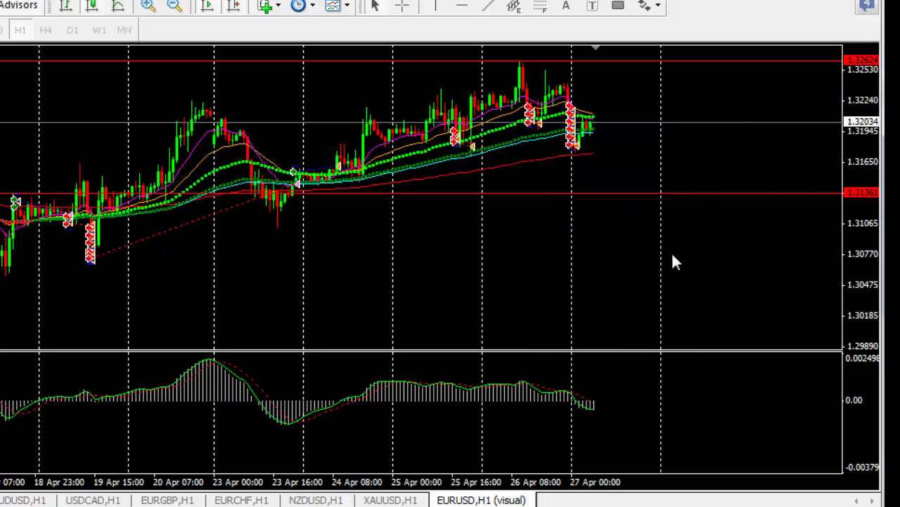
pyautogui.click(149, 6)
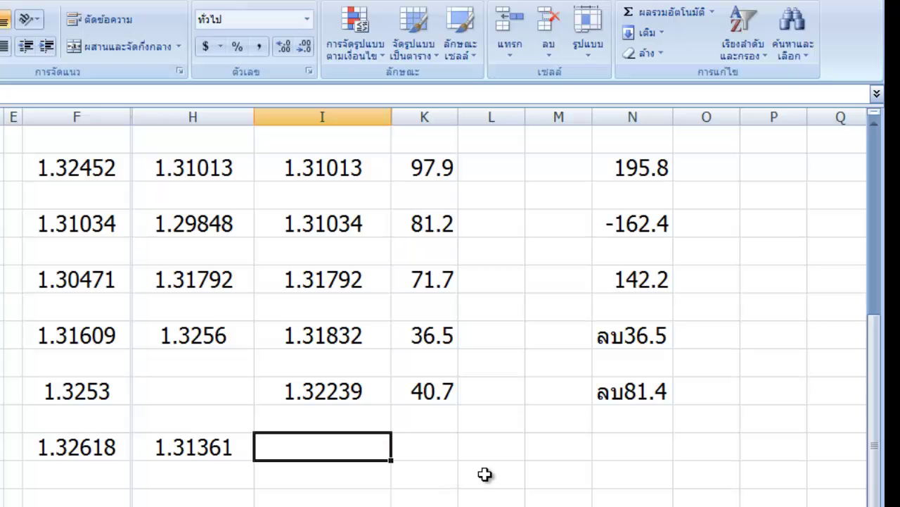
# Switch to the Excel trade log and enter 1.32034 in cell I23 for trade 10
pyautogui.write('1')
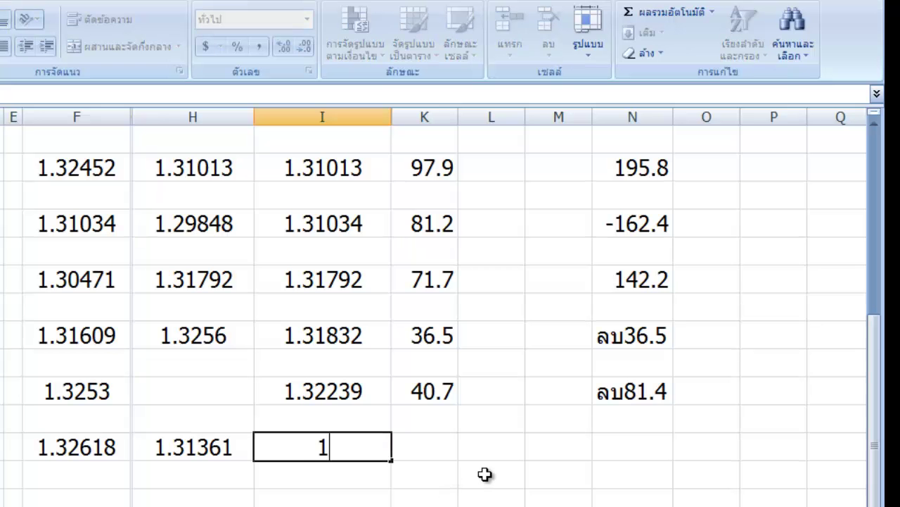
pyautogui.write('.32034')
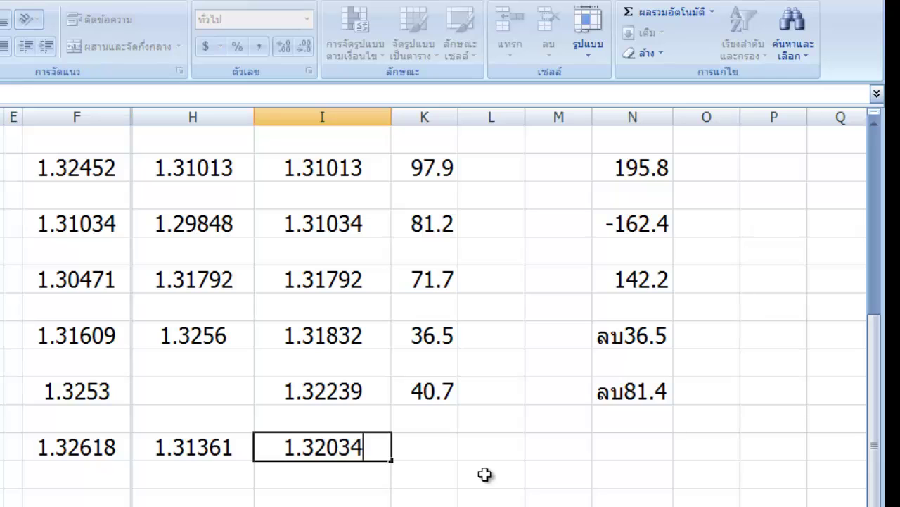
pyautogui.click(438, 453)
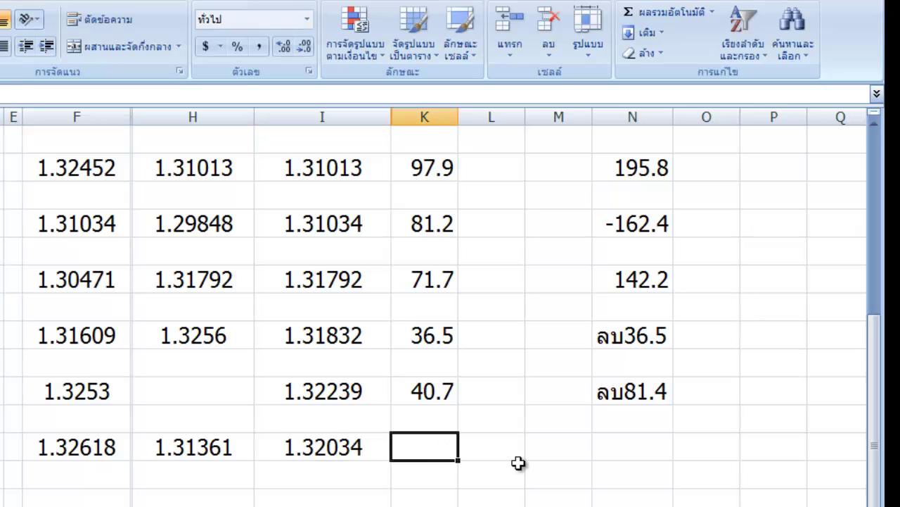
# Switch to Calculator and subtract 31882 from 32034 to get trade 10's point difference
pyautogui.hotkey('alt', 'Tab')
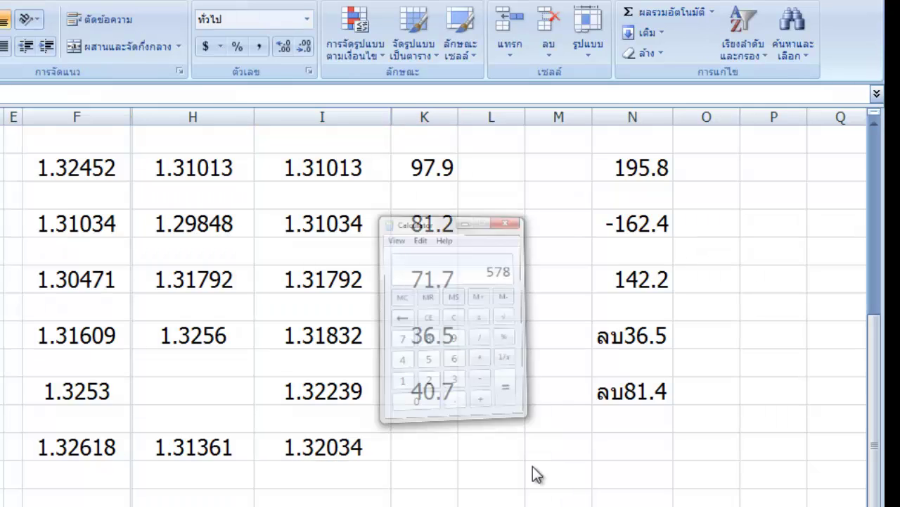
pyautogui.moveTo(383, 41); pyautogui.dragTo(377, 20)
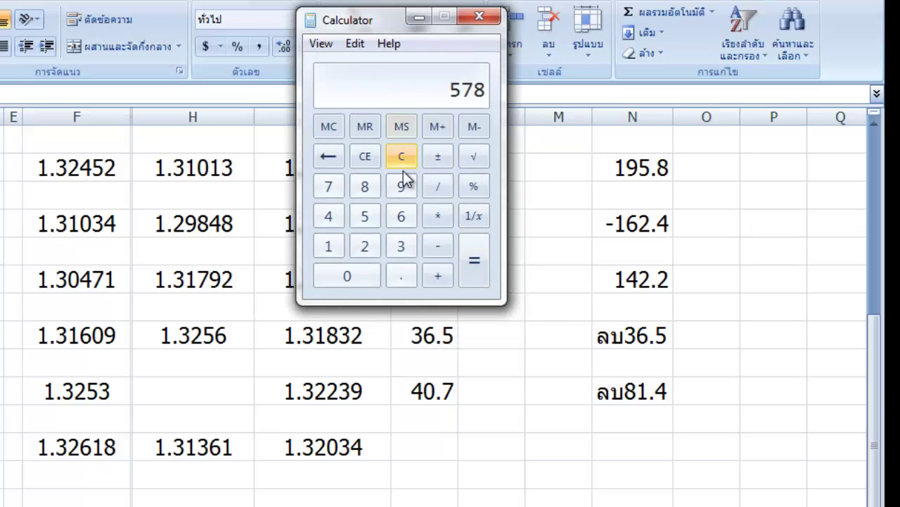
pyautogui.click(401, 156)
pyautogui.click(399, 252)
pyautogui.click(364, 248)
pyautogui.click(354, 275)
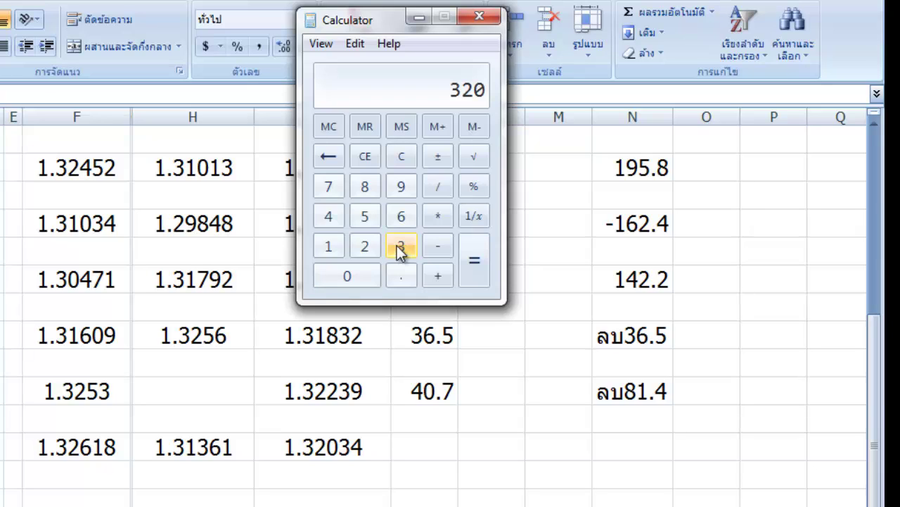
pyautogui.click(399, 252)
pyautogui.click(329, 216)
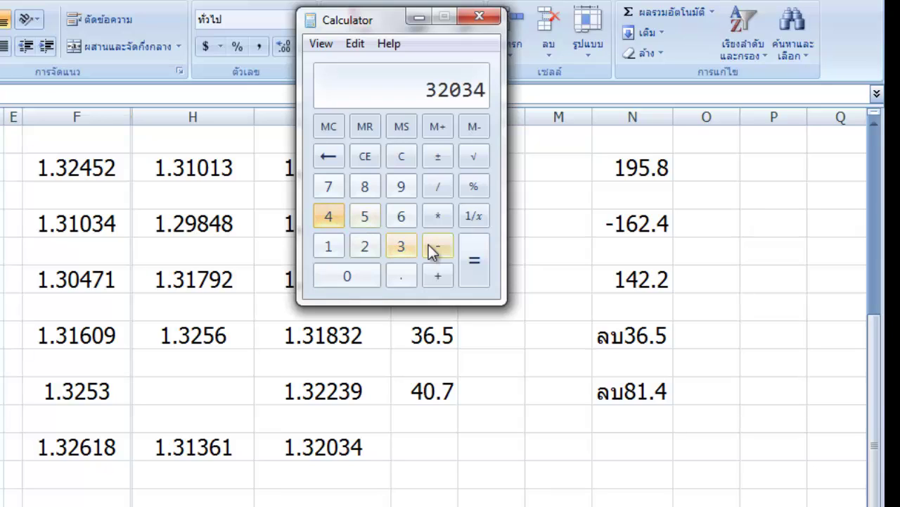
pyautogui.click(430, 248)
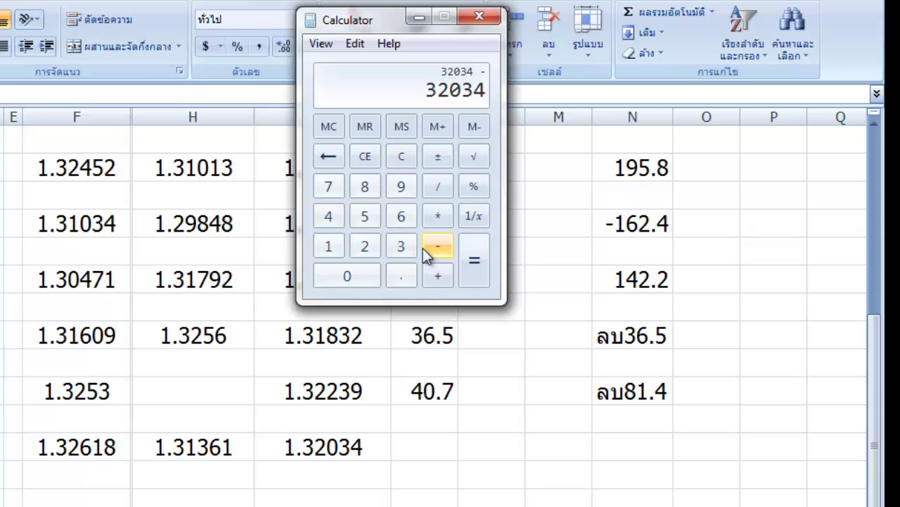
pyautogui.click(401, 247)
pyautogui.click(329, 246)
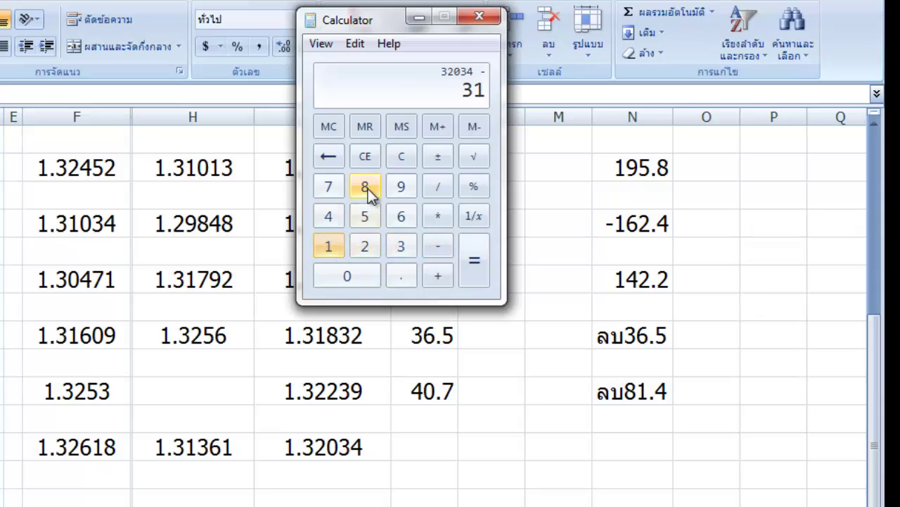
pyautogui.doubleClick(365, 187)
pyautogui.click(365, 246)
pyautogui.click(476, 266)
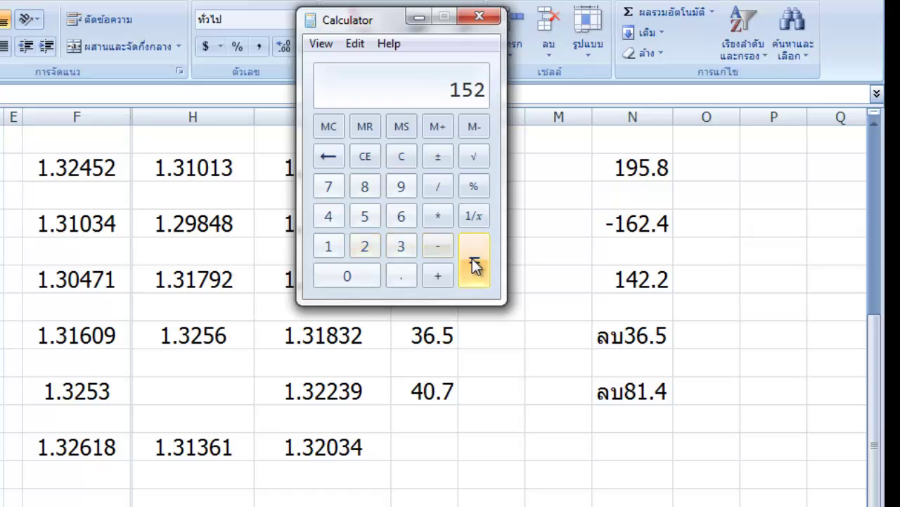
# Return to the Excel trade log and enter 15.2 in cell K23 for trade 10
pyautogui.click(426, 442)
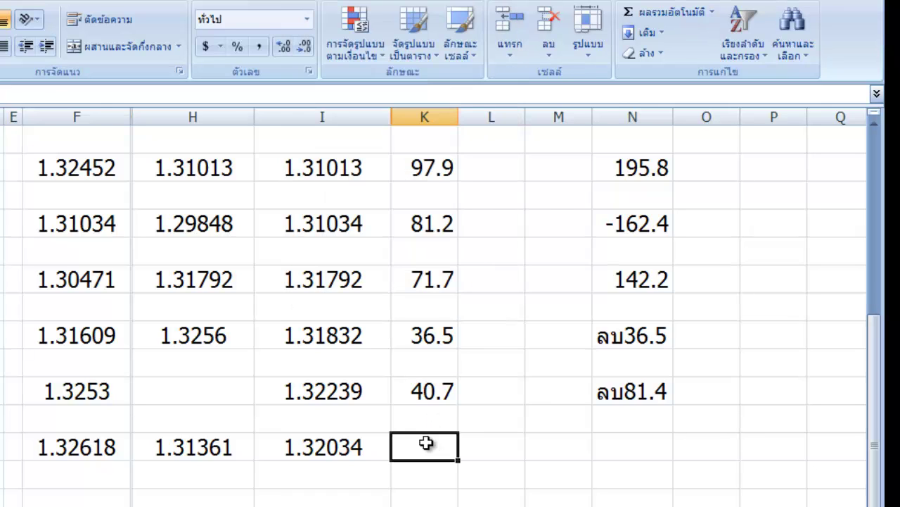
pyautogui.write('15.2')
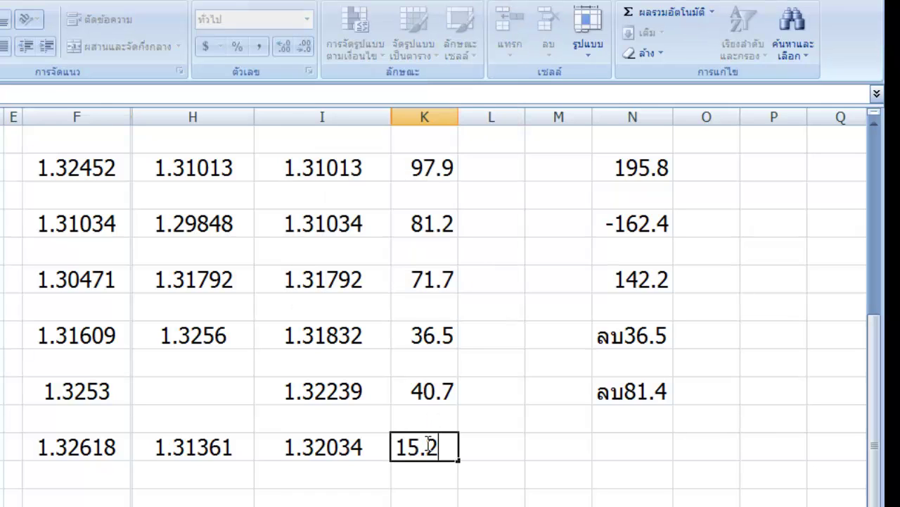
pyautogui.click(625, 443)
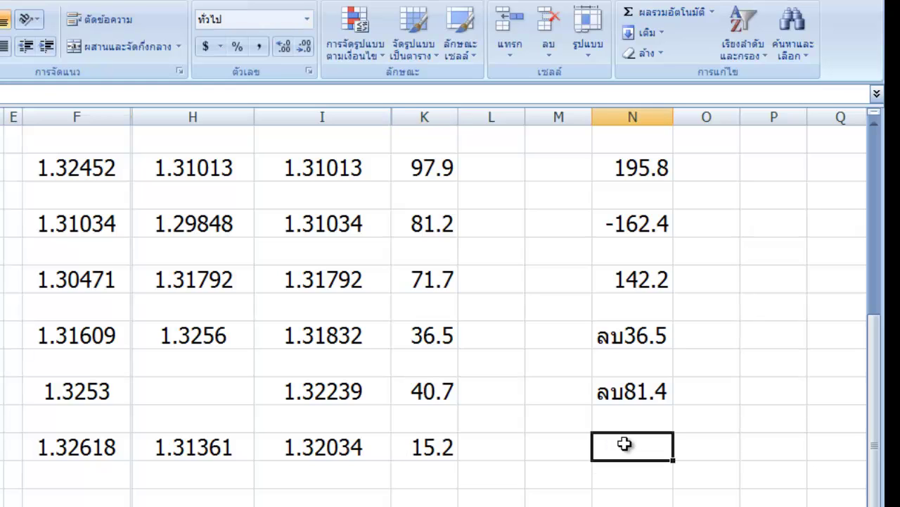
# Switch to Calculator and multiply trade 10's 15.2 pips by 2
pyautogui.hotkey('alt', 'Tab')
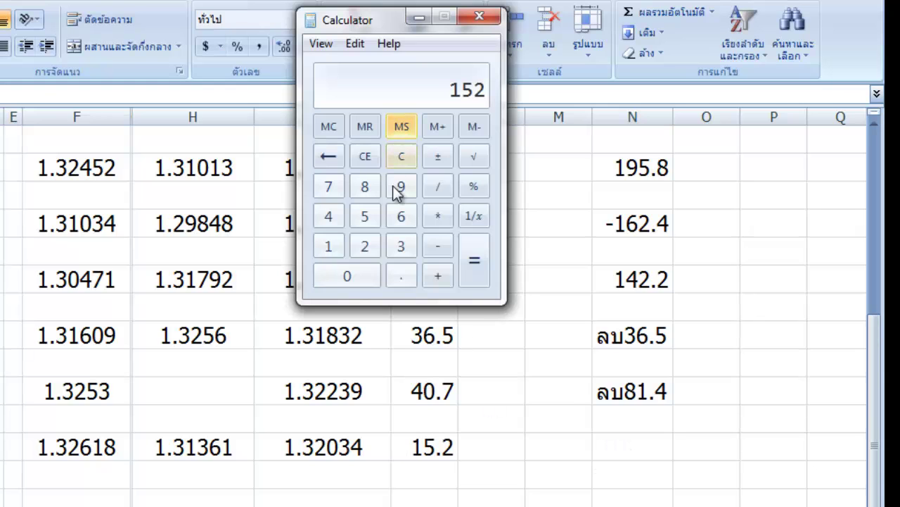
pyautogui.click(402, 156)
pyautogui.click(337, 239)
pyautogui.click(365, 218)
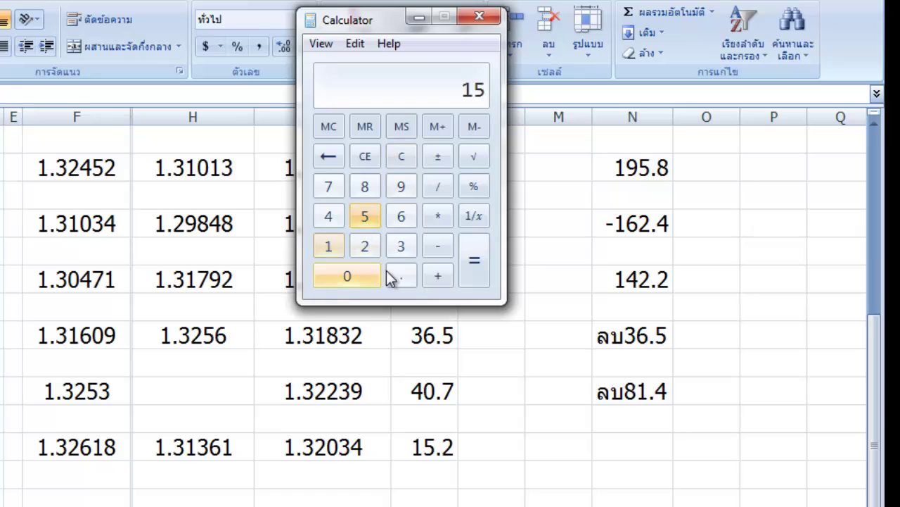
pyautogui.click(391, 276)
pyautogui.click(373, 249)
pyautogui.click(435, 217)
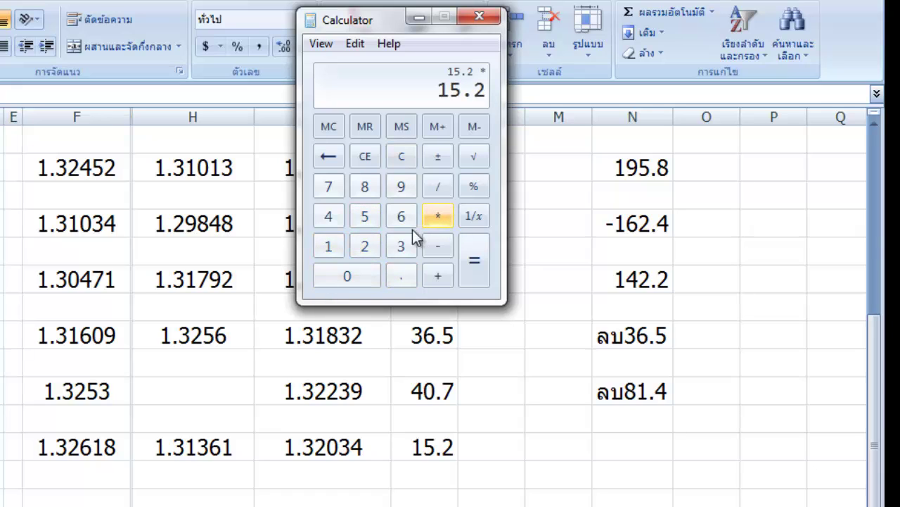
pyautogui.press('2')
pyautogui.click(482, 256)
# Return to the Excel trade log and enter ลบ30.4 in cell N23 as trade 10's loss
pyautogui.click(617, 438)
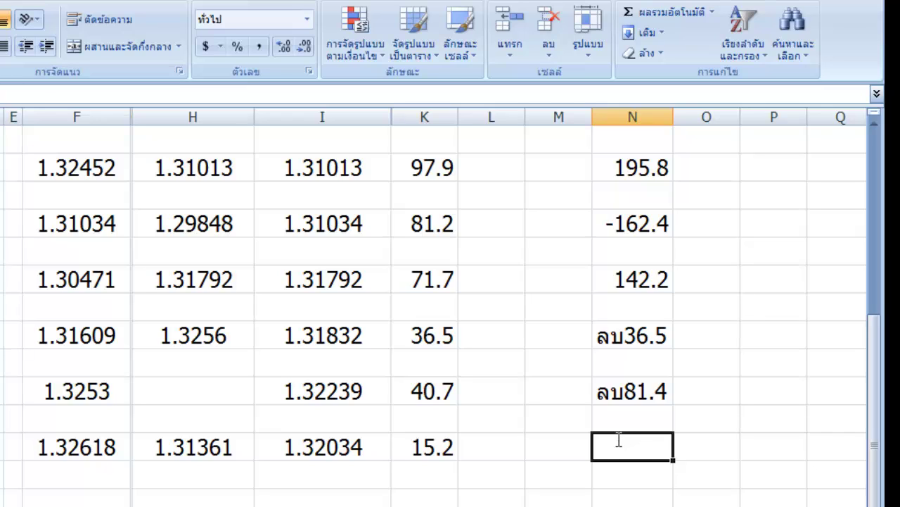
pyautogui.write('ลบ3')
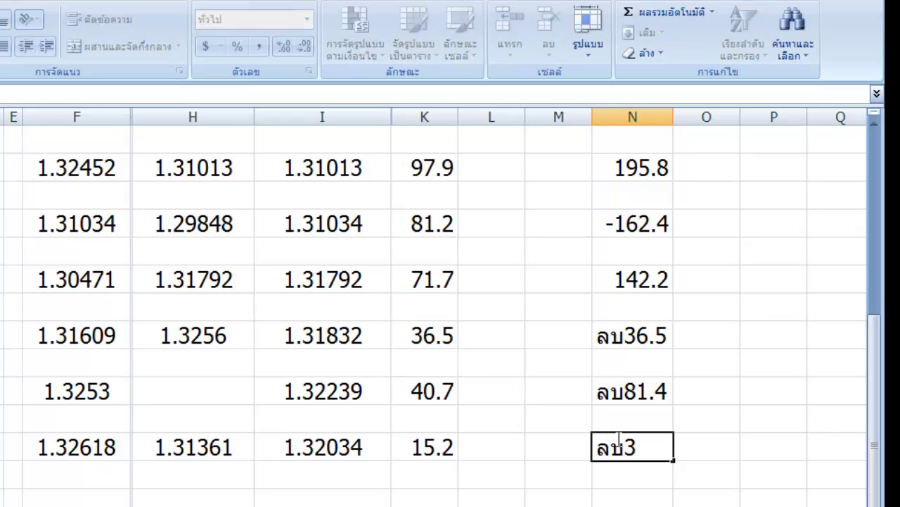
pyautogui.write('0.4')
pyautogui.press('Return')
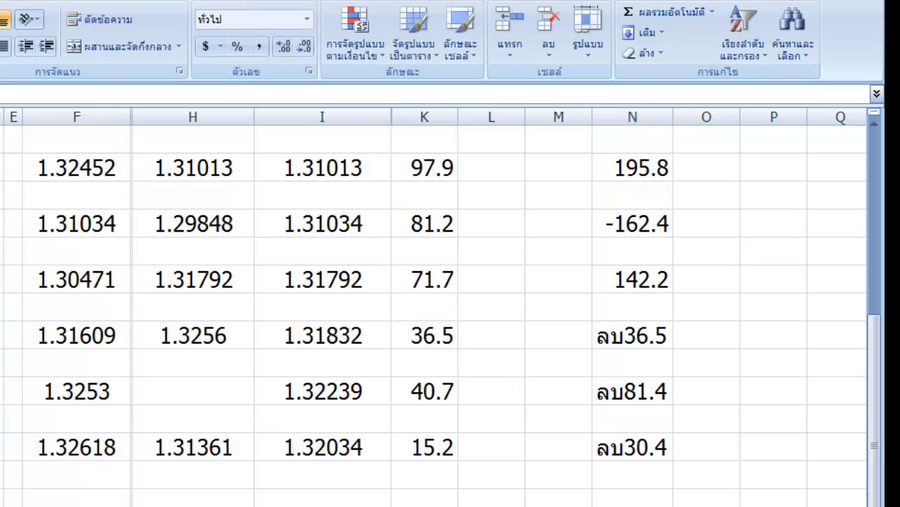
pyautogui.press('F2')
pyautogui.press('Escape')
# Switch to the MetaTrader EURUSD chart and delete both red horizontal lines, above and below the price
pyautogui.hotkey('alt', 'Tab')
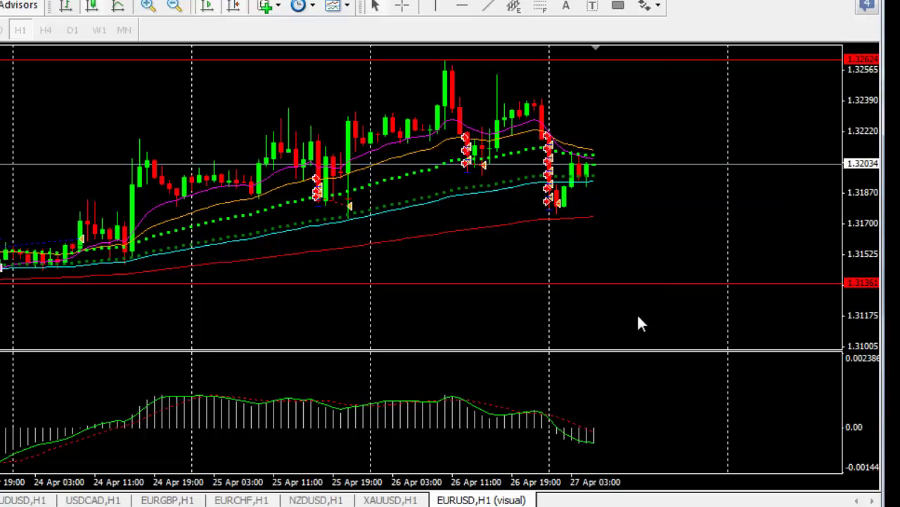
pyautogui.doubleClick(609, 283)
pyautogui.rightClick(610, 283)
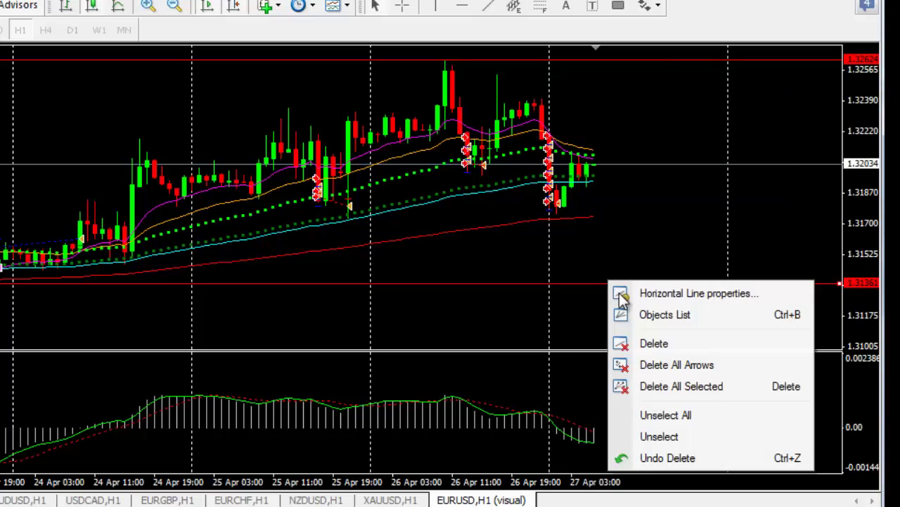
pyautogui.rightClick(596, 61)
pyautogui.click(643, 118)
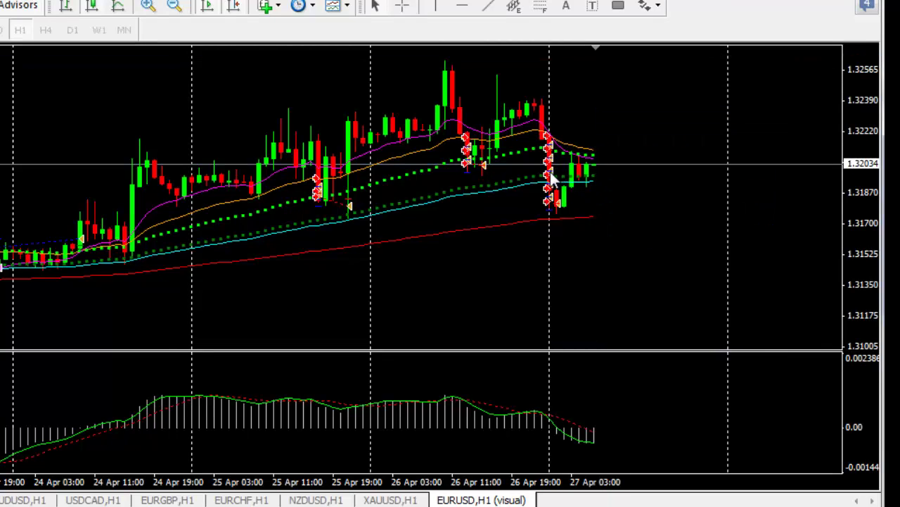
# Draw a descending cyan trend line over the 26 April swing highs and adjust both its anchor points to fit the highs
pyautogui.moveTo(552, 182)
pyautogui.click(487, 6)
pyautogui.moveTo(440, 62)
pyautogui.mouseDown()
pyautogui.moveTo(628, 111)
pyautogui.moveTo(633, 121)
pyautogui.mouseUp()
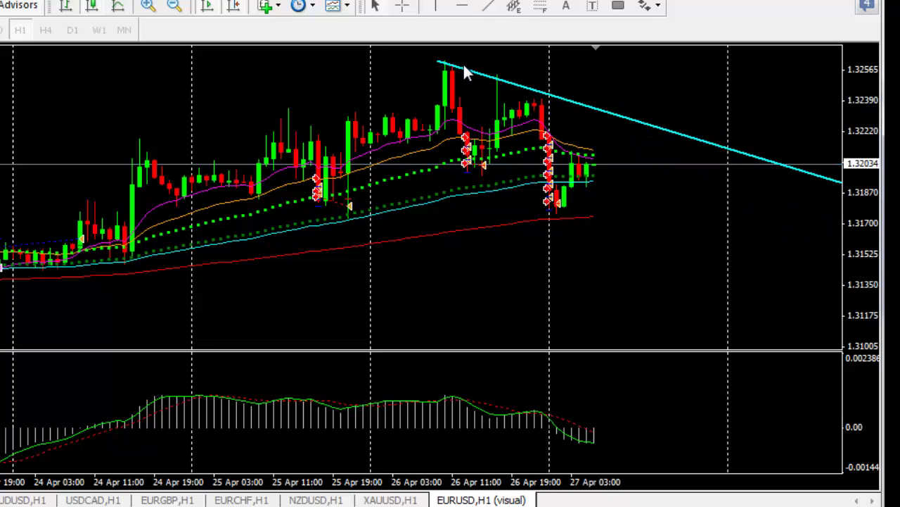
pyautogui.doubleClick(438, 62)
pyautogui.moveTo(438, 62); pyautogui.dragTo(437, 55)
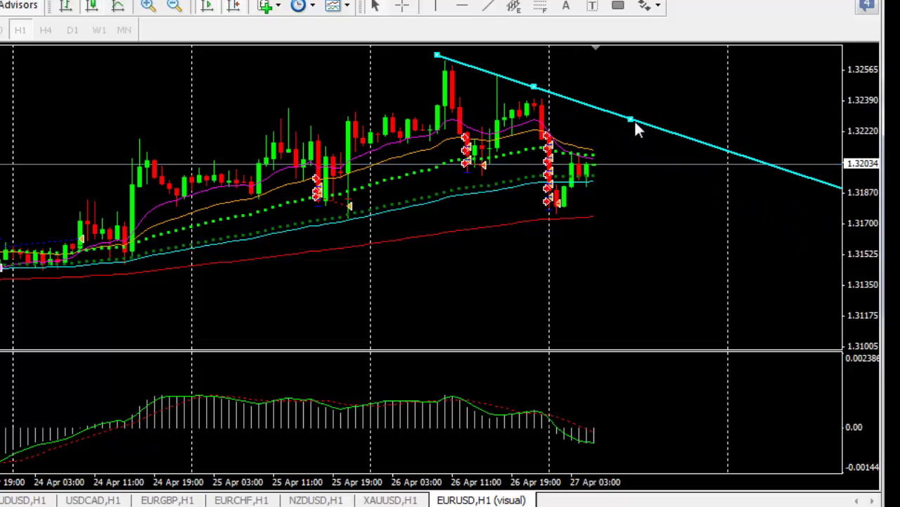
pyautogui.moveTo(635, 120); pyautogui.dragTo(638, 135)
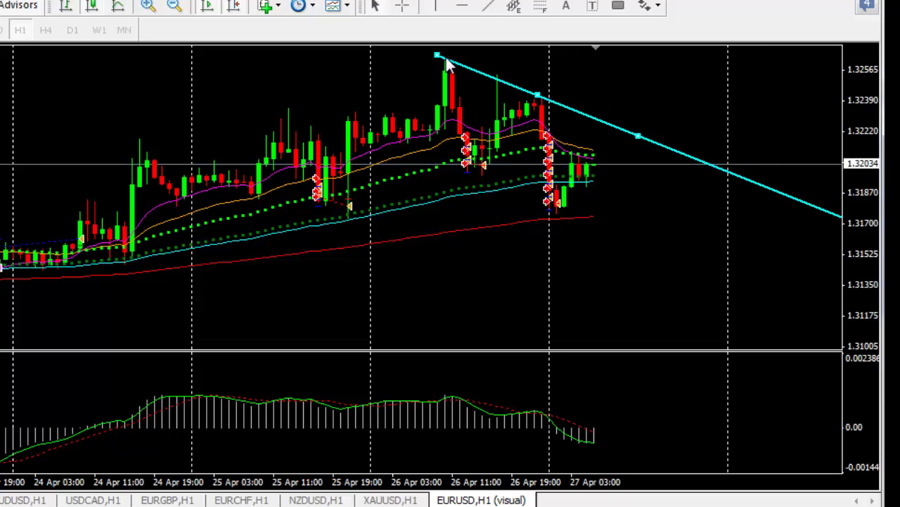
pyautogui.moveTo(446, 60); pyautogui.dragTo(459, 59)
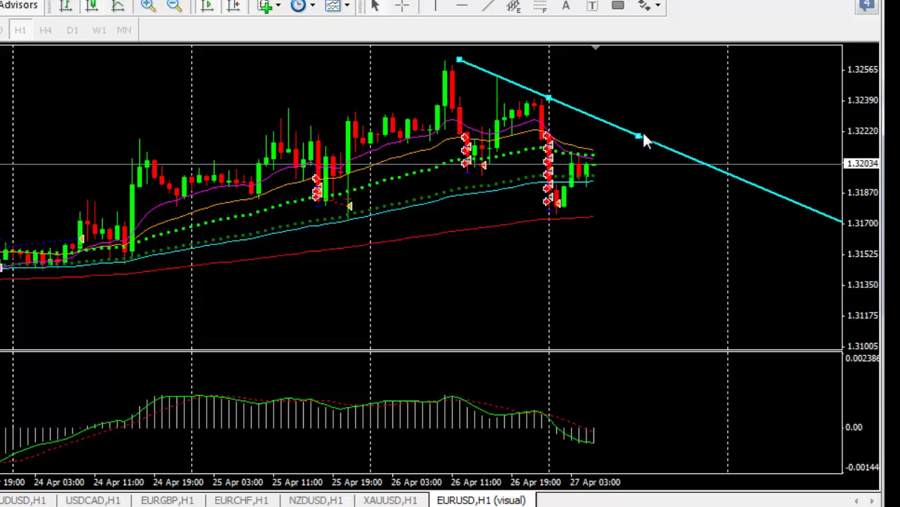
pyautogui.moveTo(640, 133); pyautogui.dragTo(645, 143)
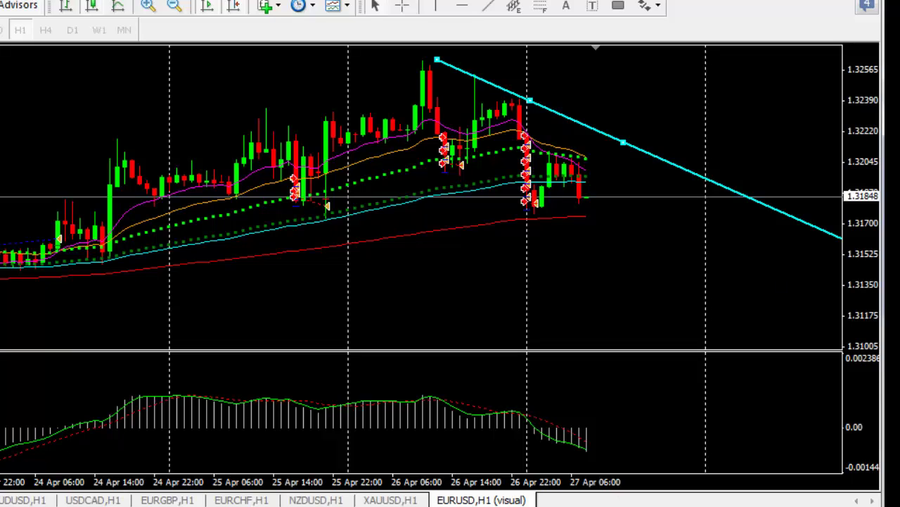
# Switch to the Excel trade log and enter trade 11 in row 25 as a sell at 1.31848 with 0.2lot
pyautogui.click(435, 495)
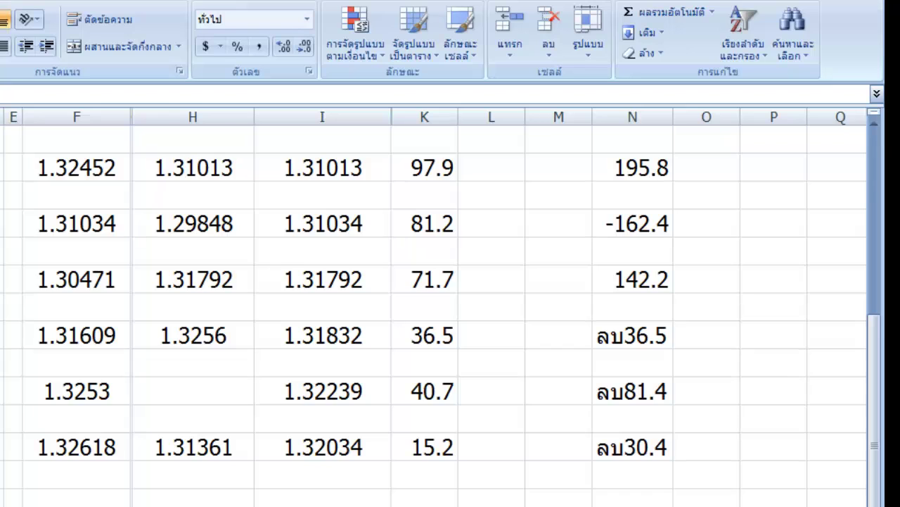
pyautogui.doubleClick(303, 500)
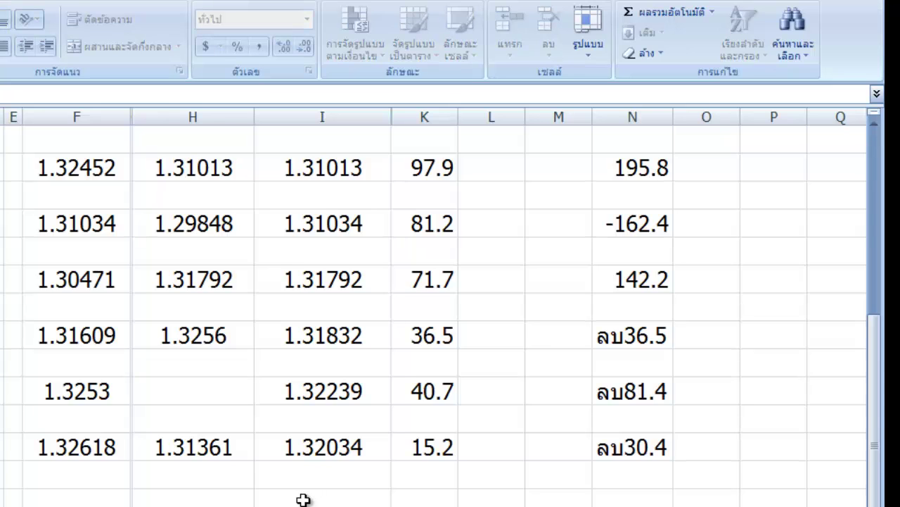
pyautogui.press('Return')
pyautogui.doubleClick(303, 499)
pyautogui.write('1.318')
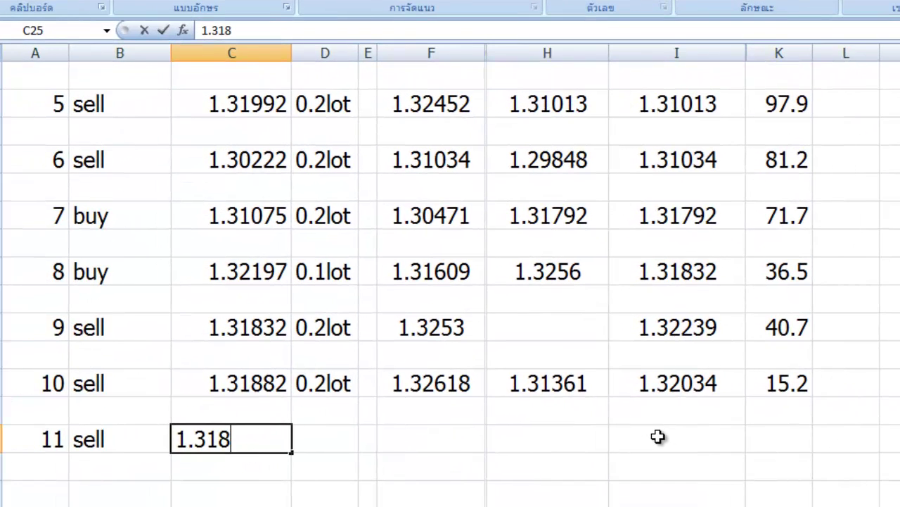
pyautogui.write('48')
pyautogui.press('Tab')
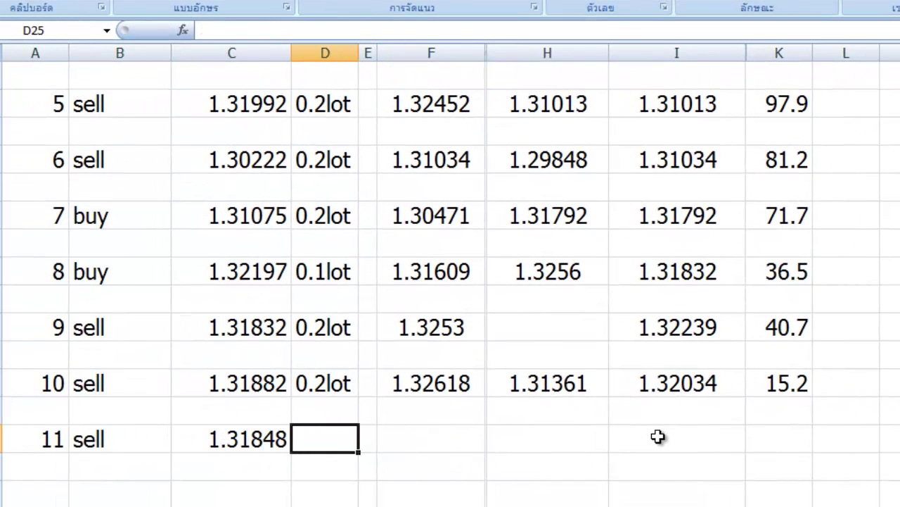
pyautogui.write('0.2')
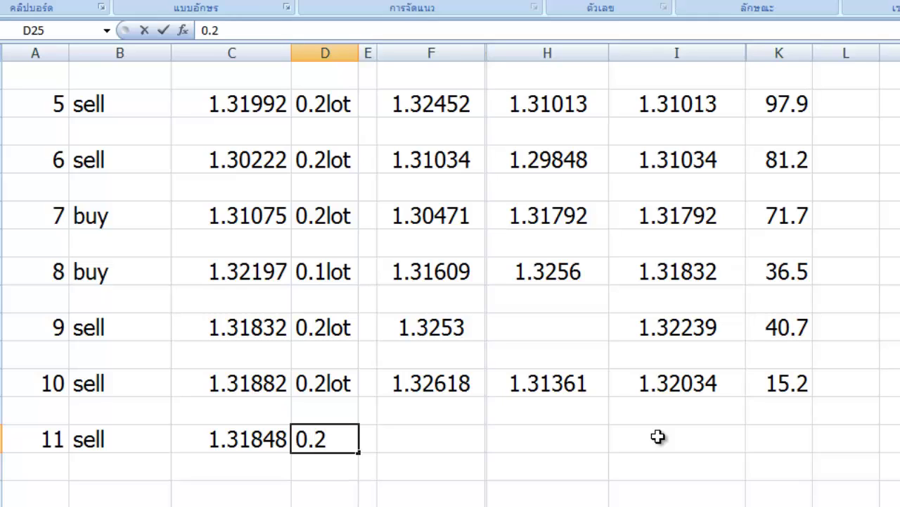
pyautogui.write('lot')
pyautogui.press('Tab')
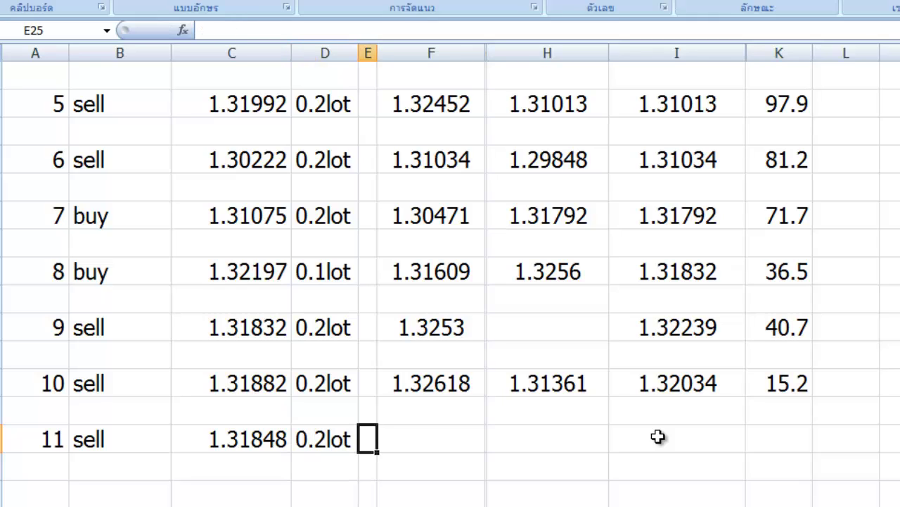
pyautogui.press('Tab')
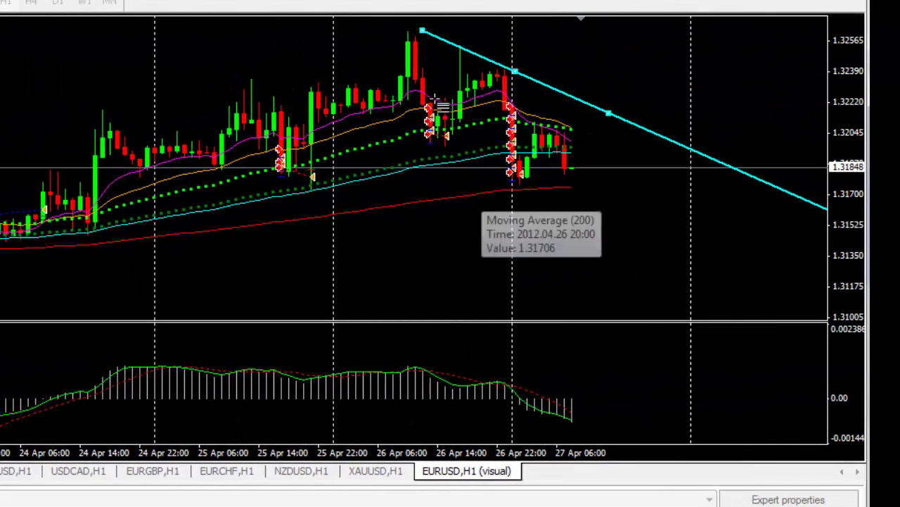
# Draw a Fibonacci retracement from the 25 April swing low to the 26 April high in MetaTrader, and enter 1.32621 in Excel cell F25
pyautogui.moveTo(313, 178)
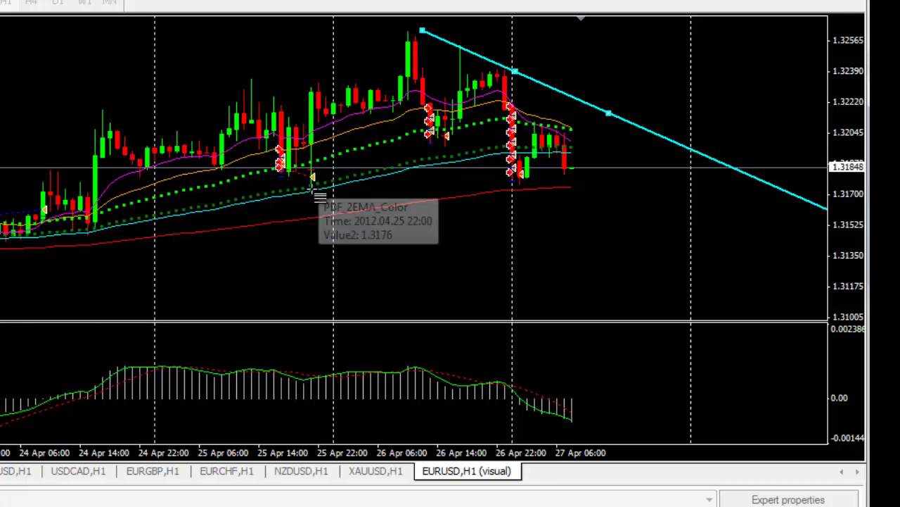
pyautogui.moveTo(313, 178); pyautogui.dragTo(476, 29)
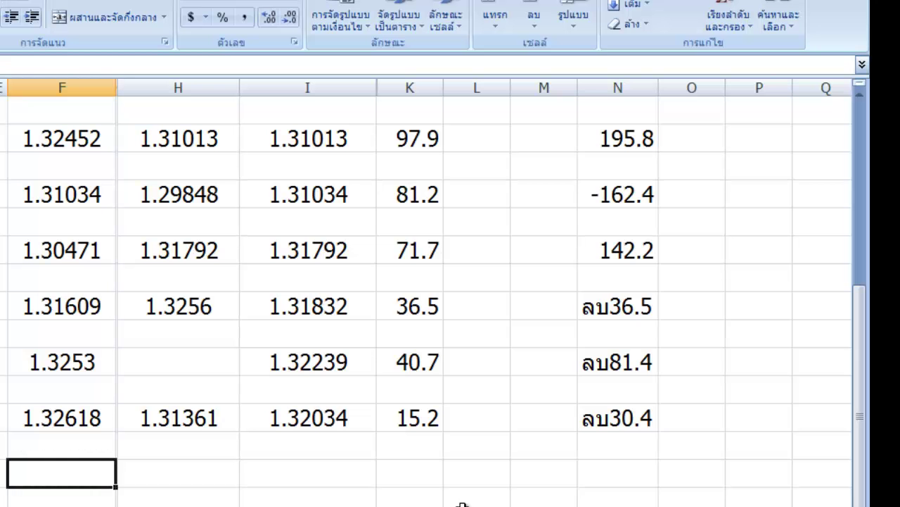
pyautogui.write('1.32')
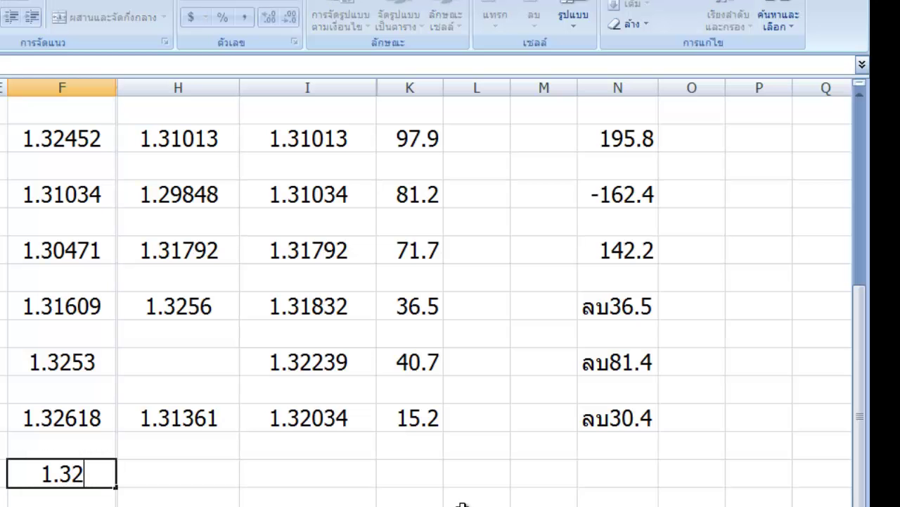
pyautogui.write('621')
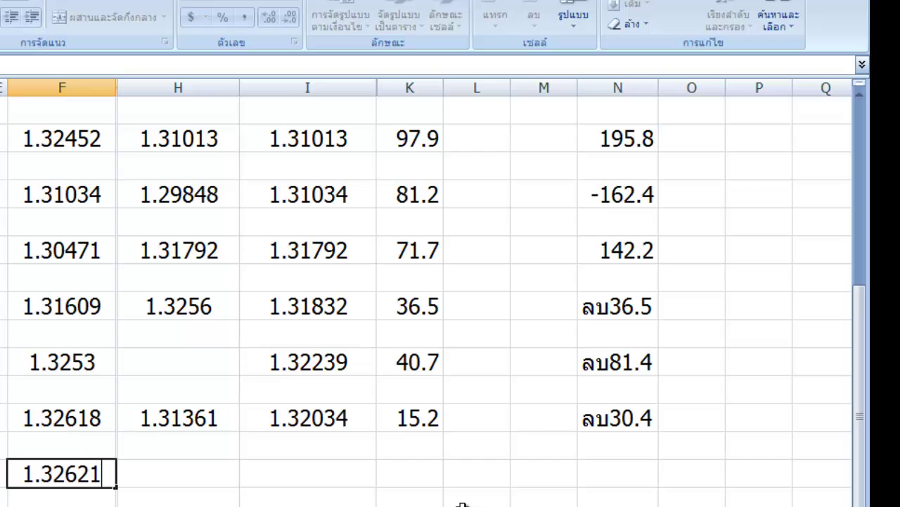
pyautogui.click(173, 477)
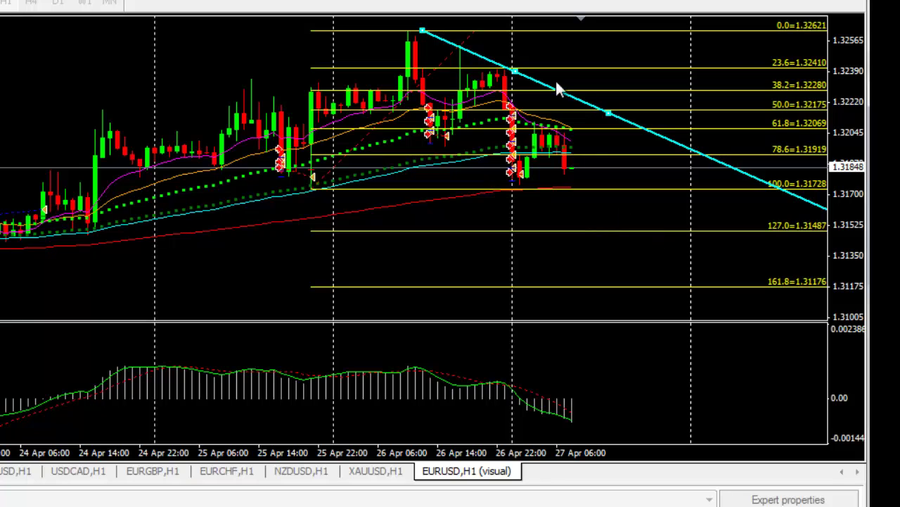
# Place a horizontal line at 1.31278 between the 127.0 and 161.8 Fibonacci levels, and enter 1.31278 in Excel cell H25
pyautogui.click(626, 268)
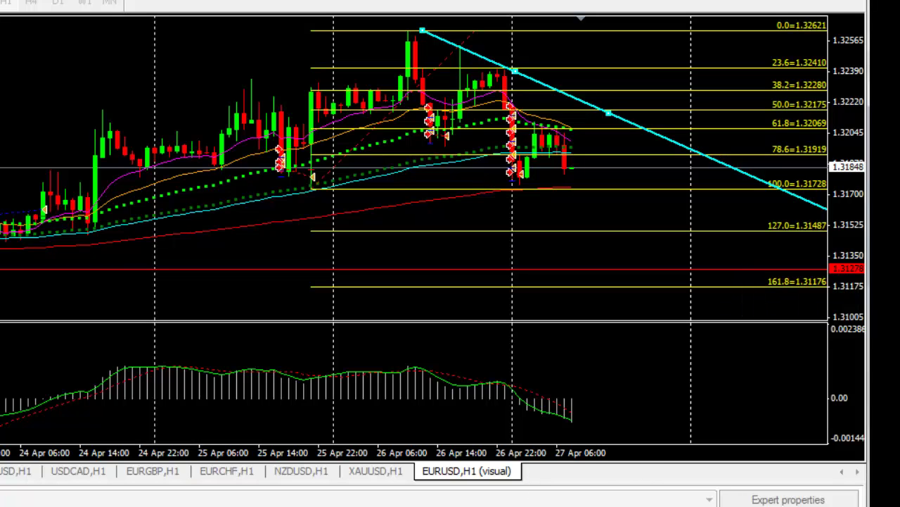
pyautogui.hotkey('alt', 'Tab')
pyautogui.write('1')
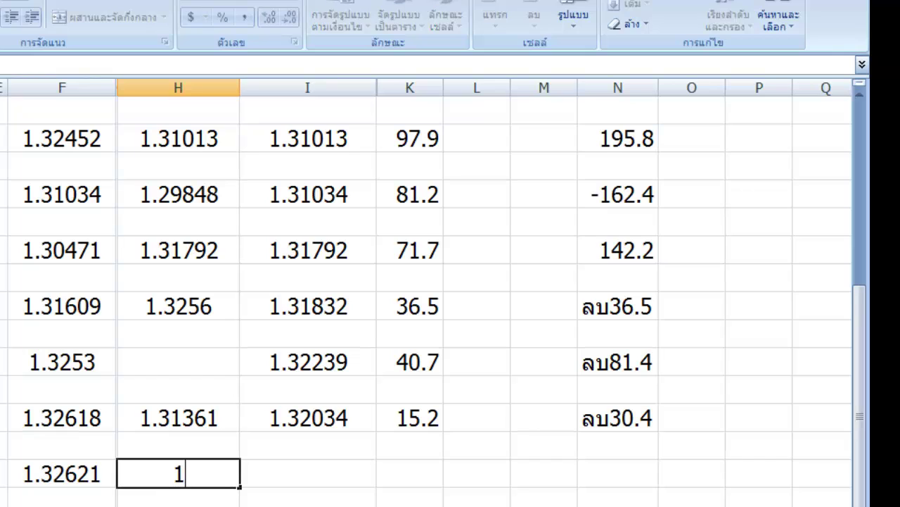
pyautogui.write('.31278')
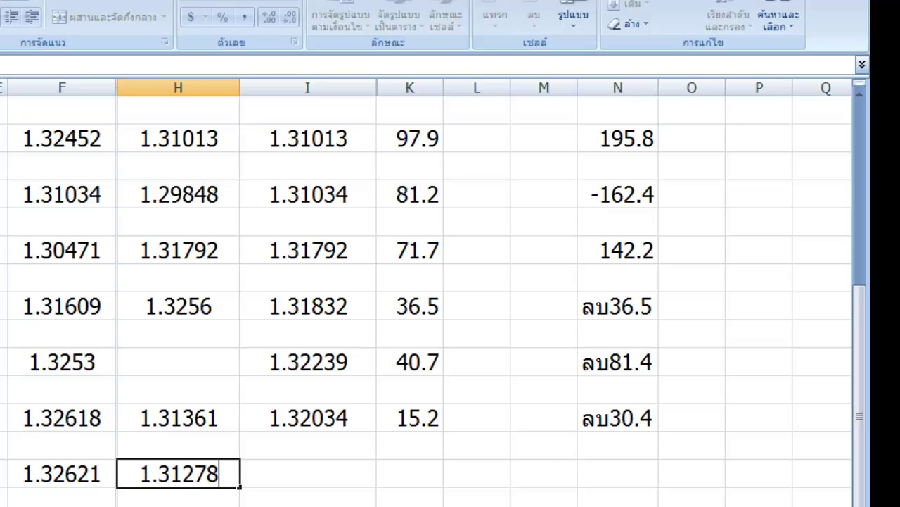
pyautogui.click(328, 476)
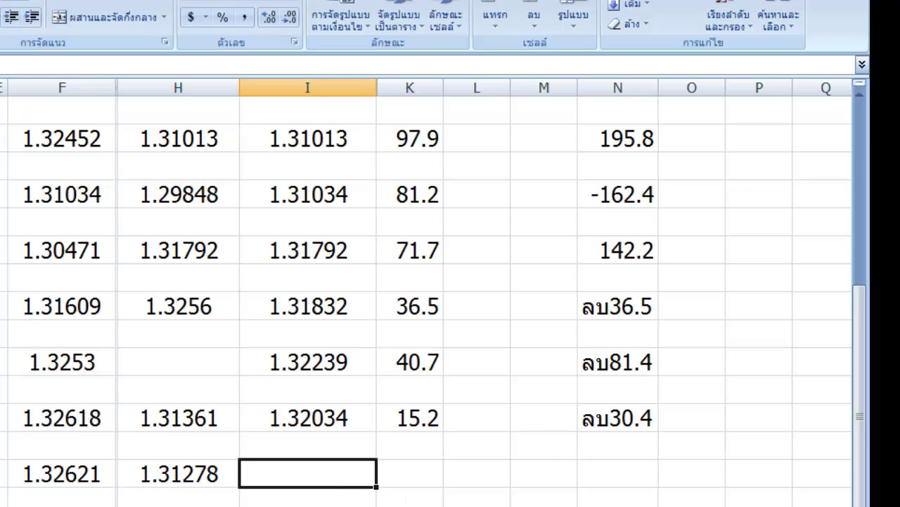
# Return to the MetaTrader chart and delete the Fibonacci retracement
pyautogui.hotkey('alt', 'Tab')
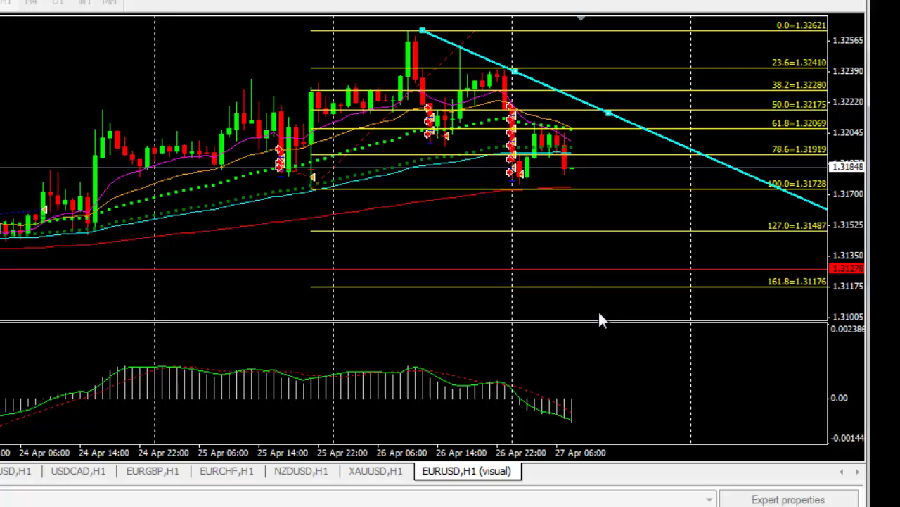
pyautogui.doubleClick(365, 130)
pyautogui.rightClick(365, 130)
pyautogui.click(412, 195)
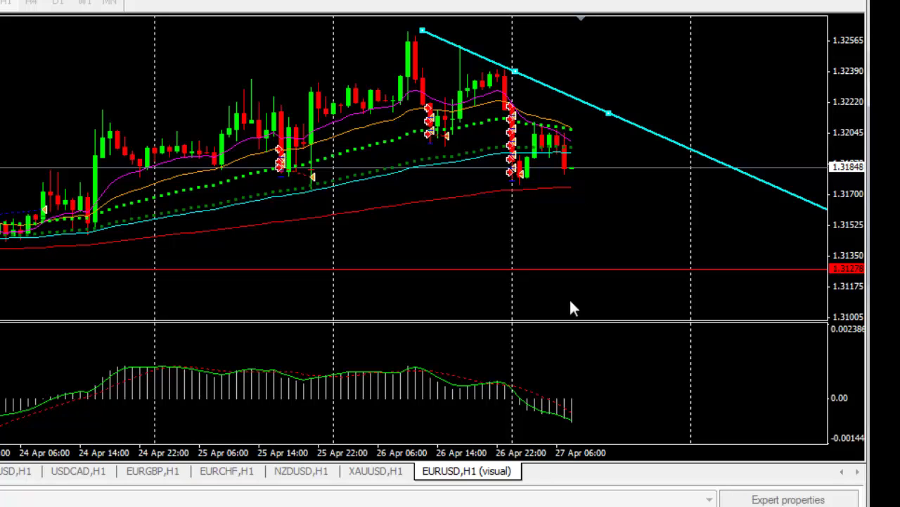
# Check trade 11's levels in the Excel log and place a horizontal line at 1.32621 on the EURUSD chart's 26 April high
pyautogui.hotkey('alt', 'Tab')
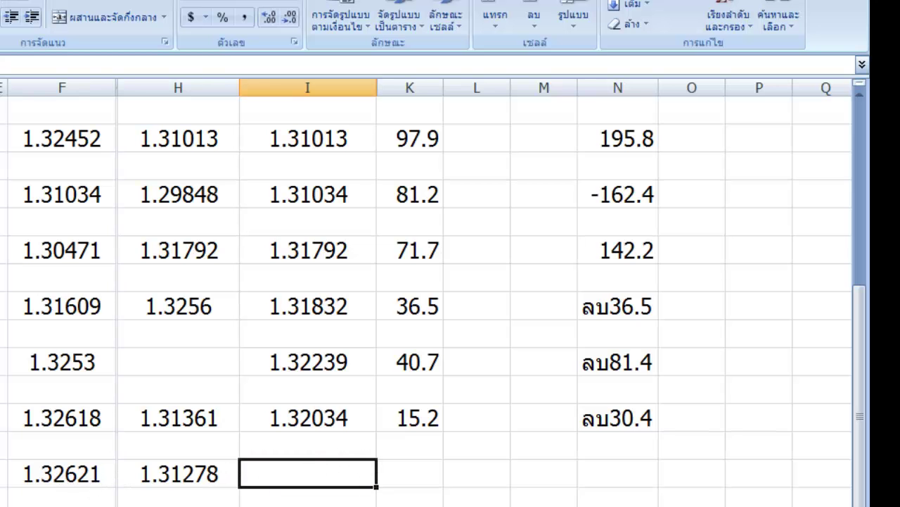
pyautogui.hotkey('alt', 'Tab')
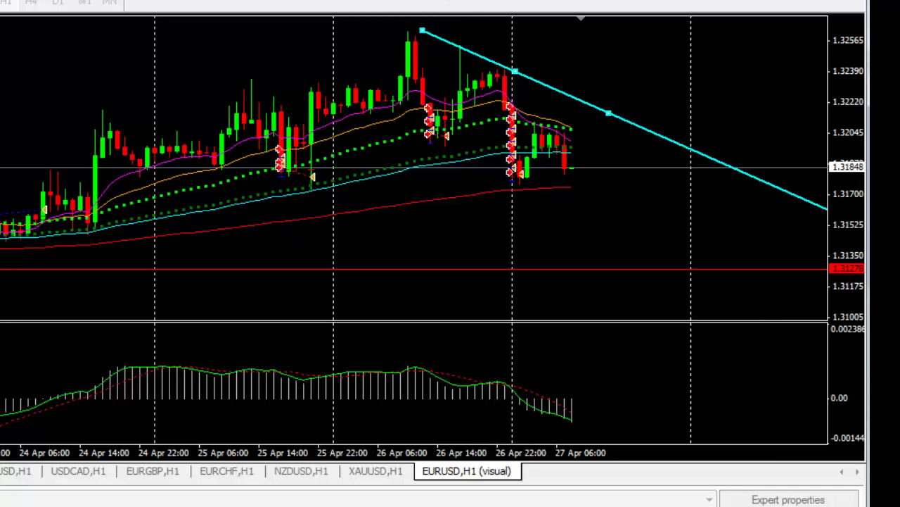
pyautogui.click(409, 31)
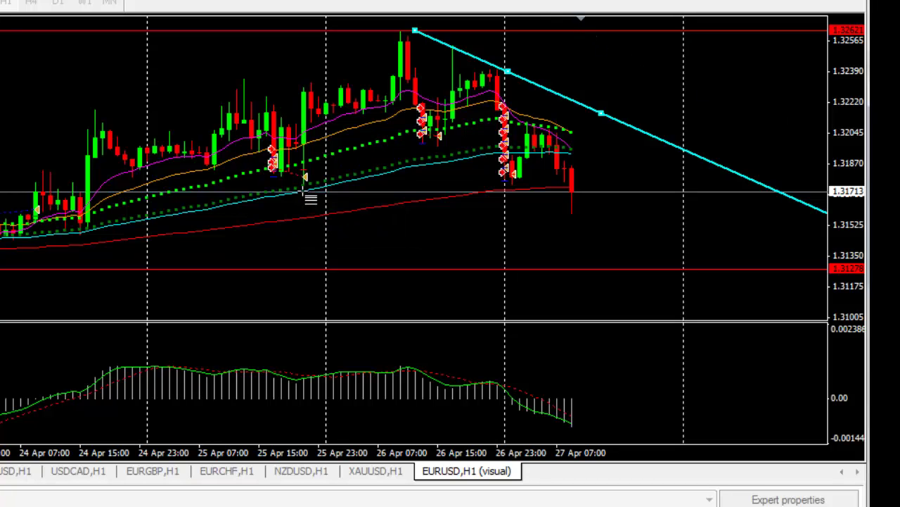
# Draw a Fibonacci retracement from the 25 April swing low to the 26 April high, and delete the cyan descending trendline
pyautogui.moveTo(303, 190)
pyautogui.mouseDown()
pyautogui.moveTo(470, 25)
pyautogui.moveTo(486, 28)
pyautogui.mouseUp()
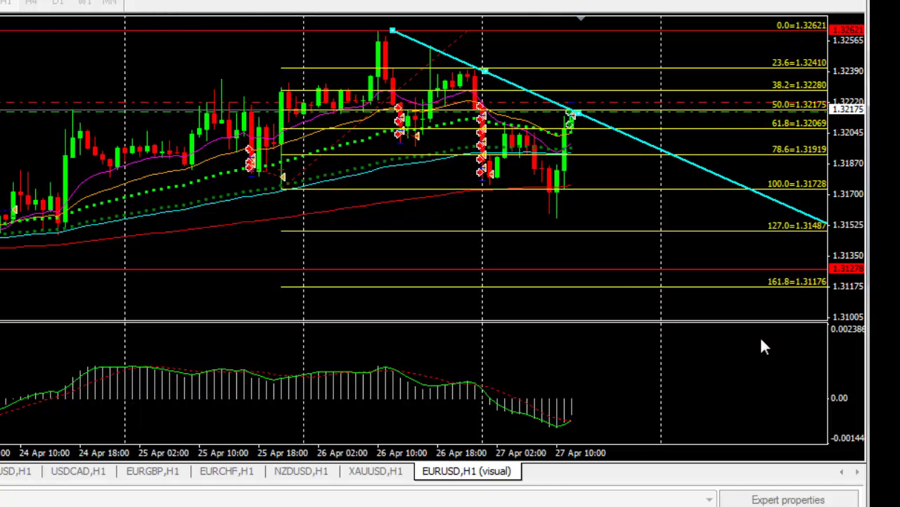
pyautogui.rightClick(593, 118)
pyautogui.click(624, 182)
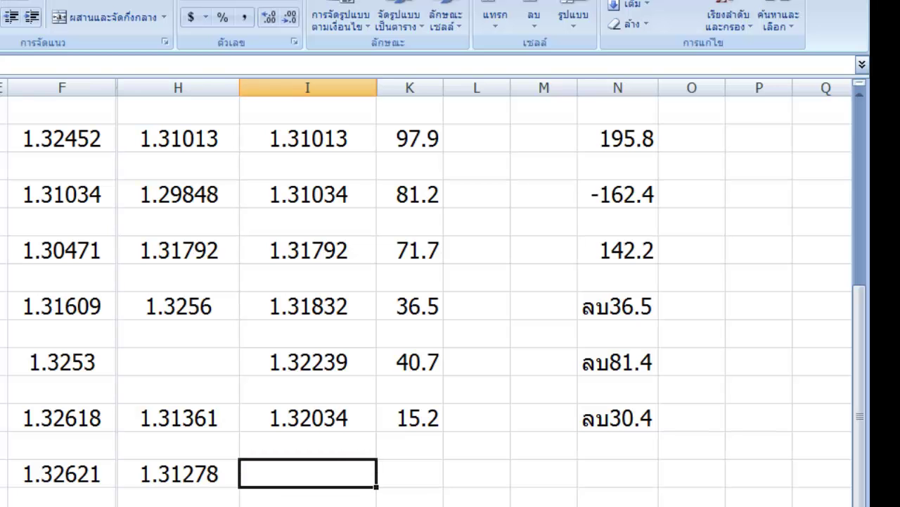
# Switch to the Excel log and enter 1.32249 in cell I25 for trade 11
pyautogui.write('1')
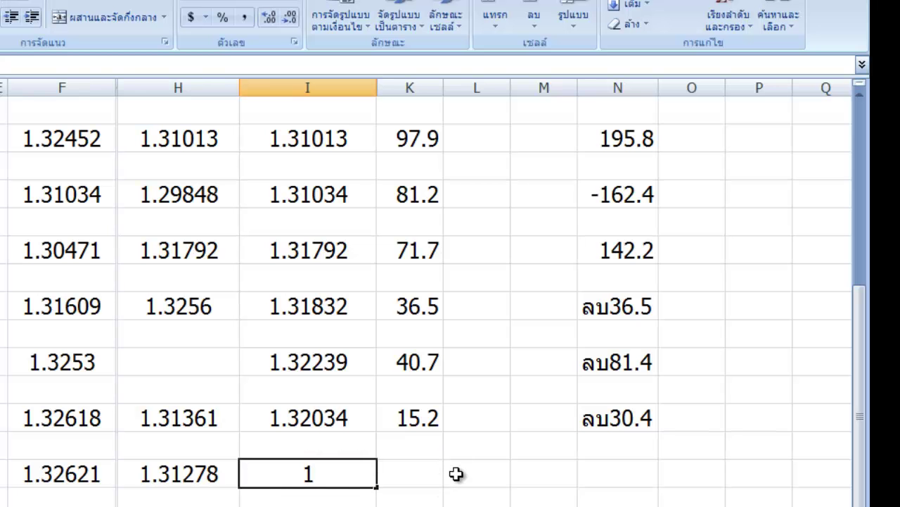
pyautogui.write('.32249')
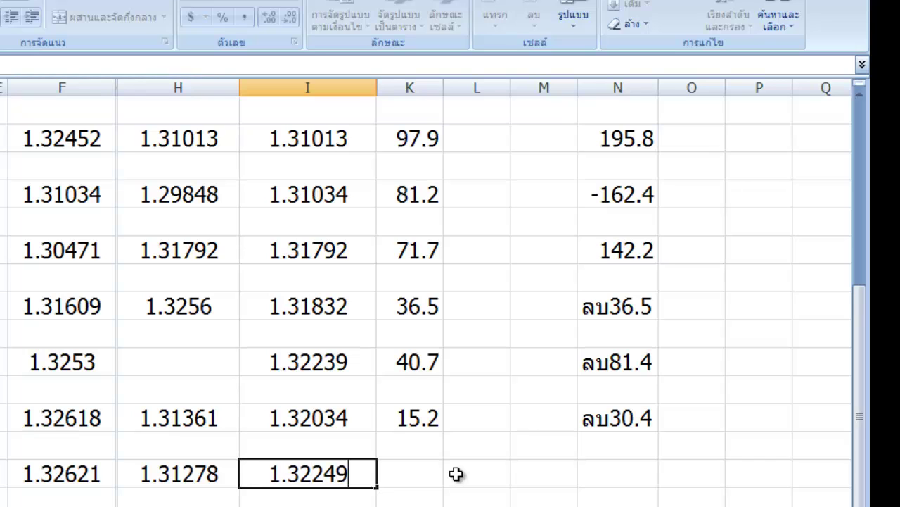
pyautogui.click(414, 475)
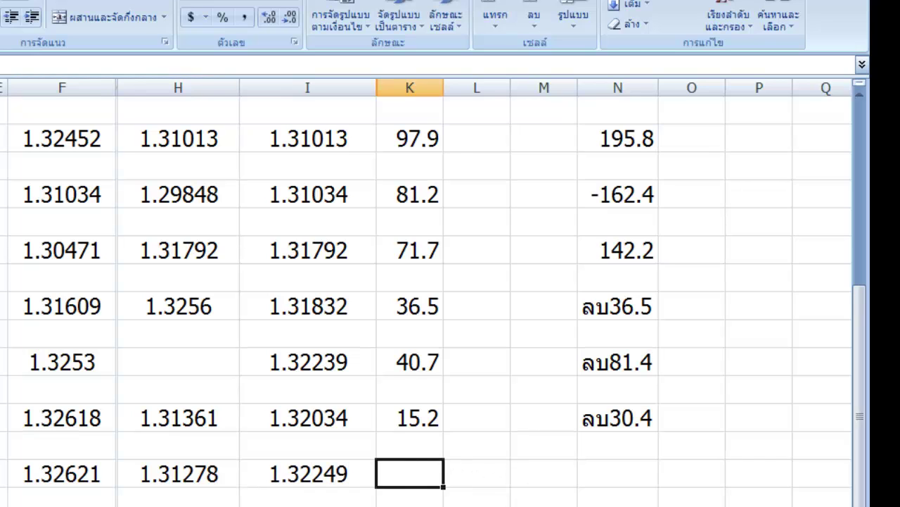
# Switch to Calculator and subtract 31848 from 32249 to work out trade 11's pips
pyautogui.hotkey('alt', 'Tab')
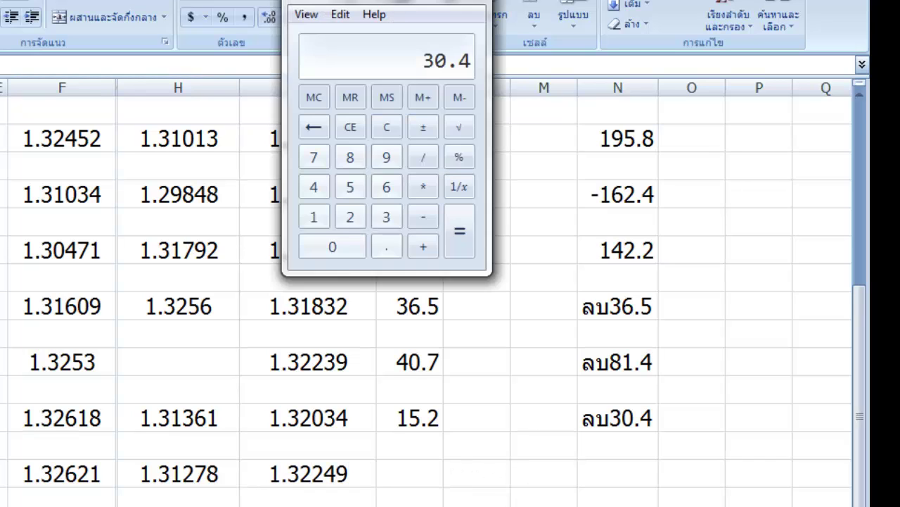
pyautogui.click(386, 127)
pyautogui.click(386, 217)
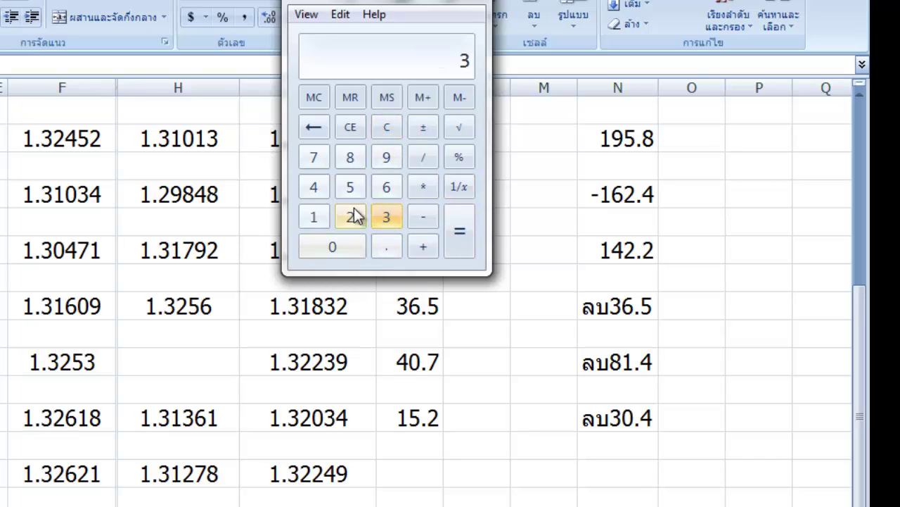
pyautogui.click(352, 215)
pyautogui.click(352, 215)
pyautogui.click(314, 187)
pyautogui.click(386, 156)
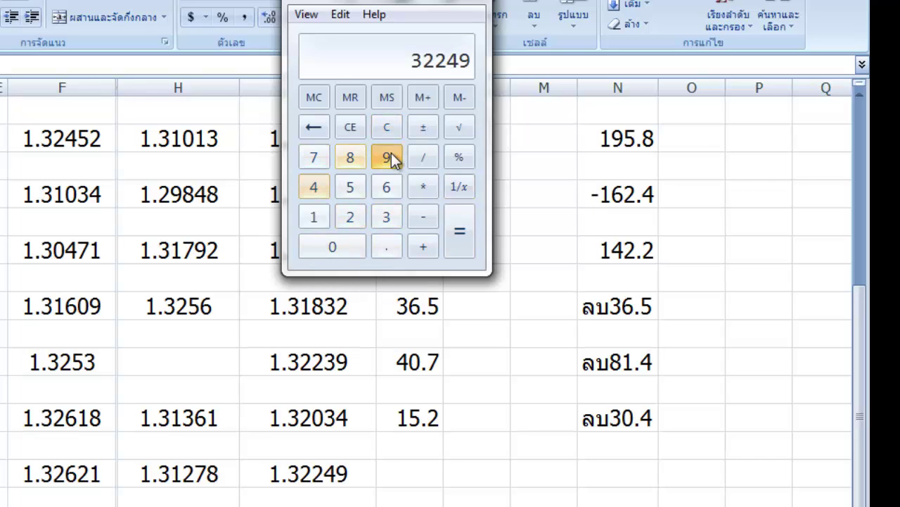
pyautogui.click(420, 217)
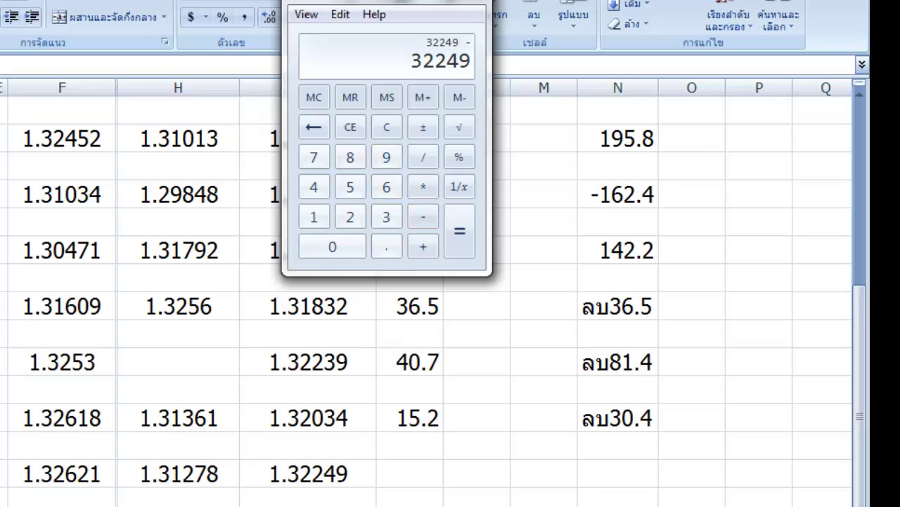
pyautogui.click(314, 217)
pyautogui.click(350, 157)
pyautogui.click(314, 186)
pyautogui.click(350, 157)
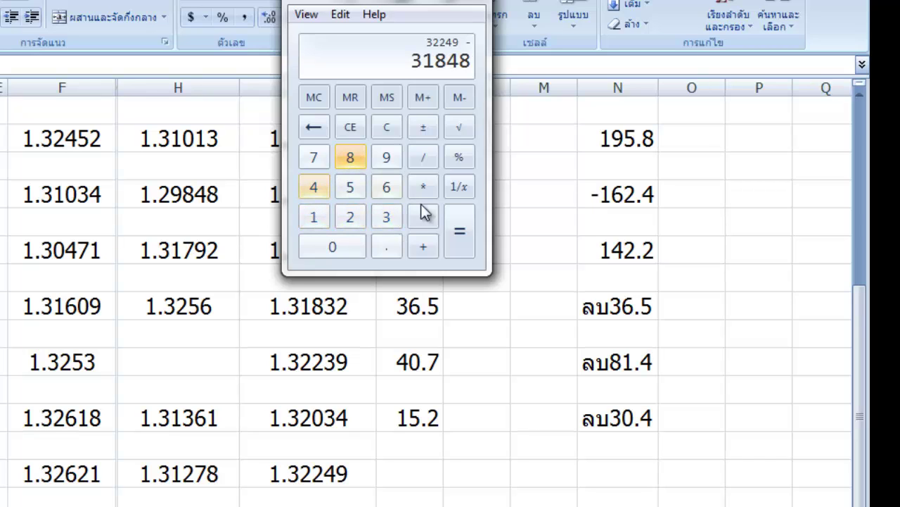
pyautogui.click(454, 222)
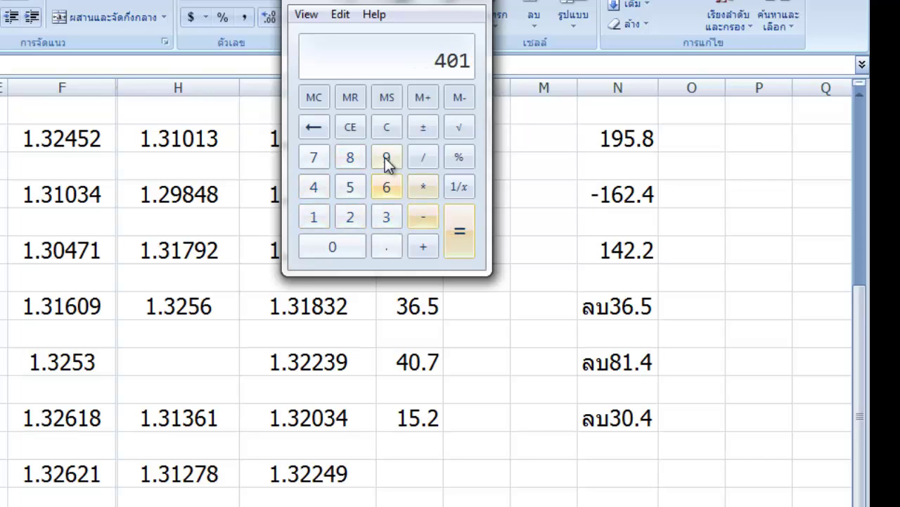
# Clear Calculator, key in 40.1 as the pip figure, and enter 40.1 in Excel cell K25
pyautogui.click(386, 127)
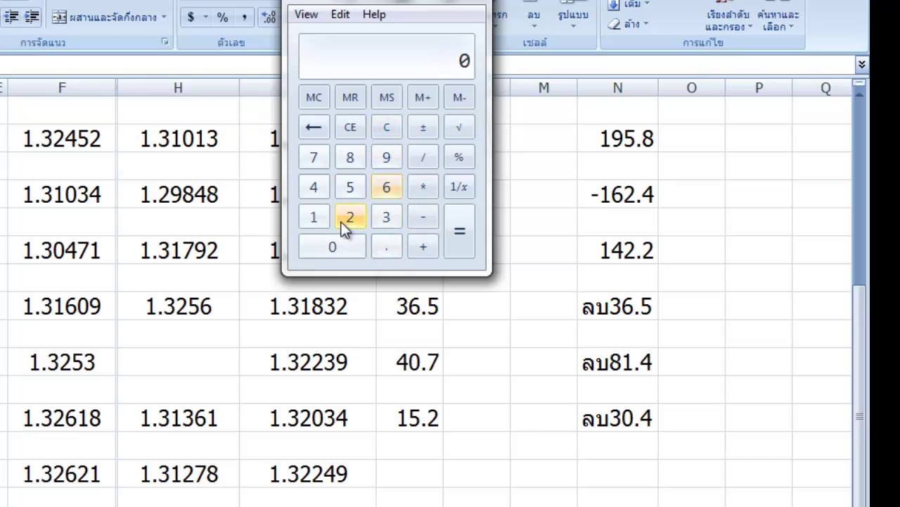
pyautogui.click(315, 190)
pyautogui.click(331, 245)
pyautogui.click(385, 245)
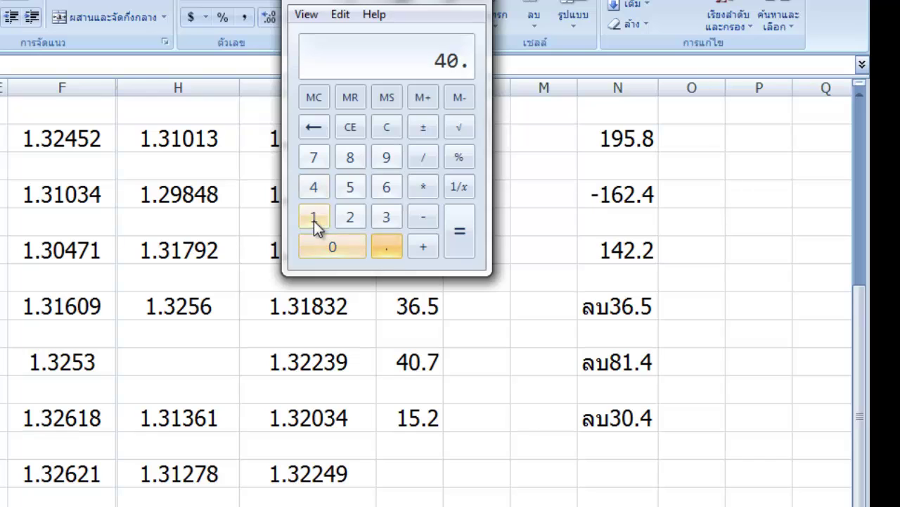
pyautogui.click(314, 218)
pyautogui.click(412, 475)
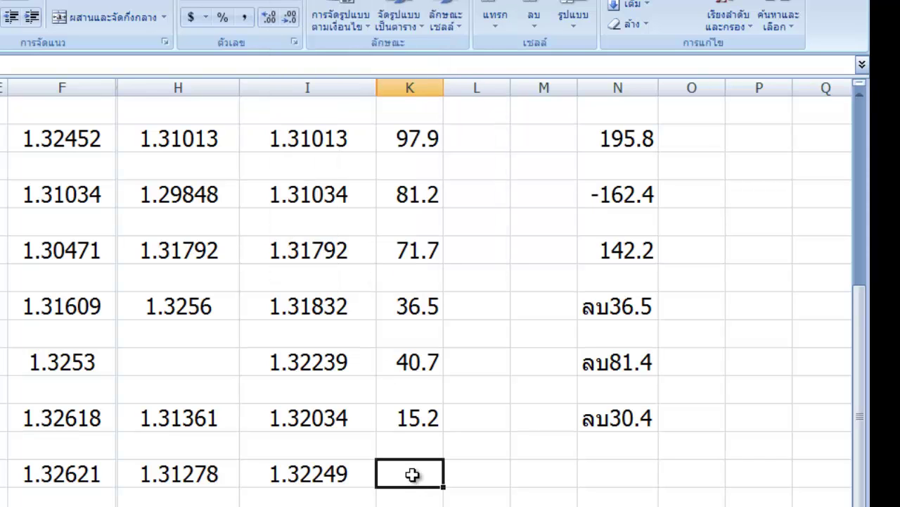
pyautogui.write('40.1')
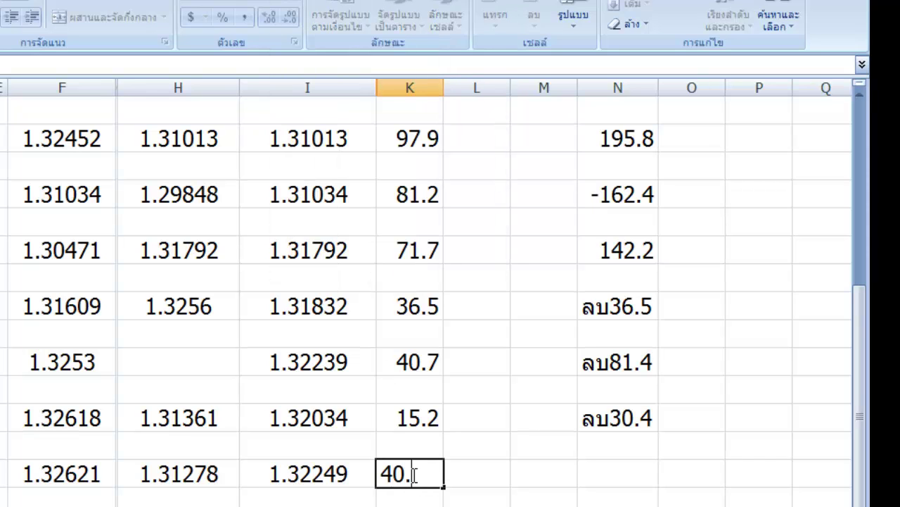
# Multiply 40.1 by 2 in Calculator and enter the loss as ลบ80.2 in Excel cell N25
pyautogui.click(599, 468)
pyautogui.hotkey('alt', 'Tab')
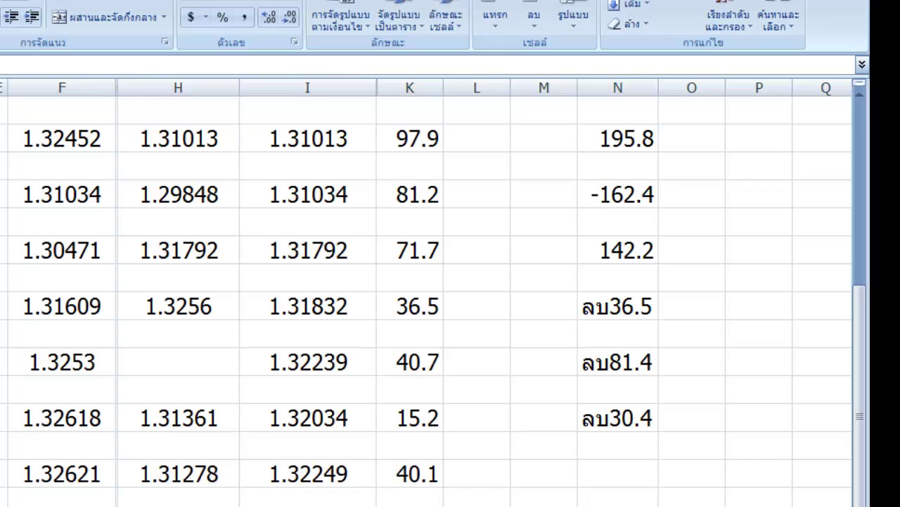
pyautogui.click(423, 187)
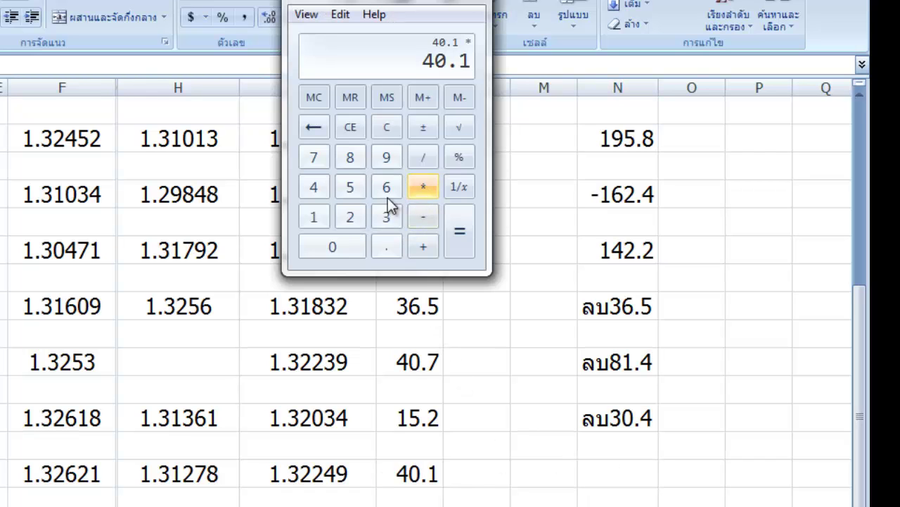
pyautogui.click(342, 222)
pyautogui.click(456, 235)
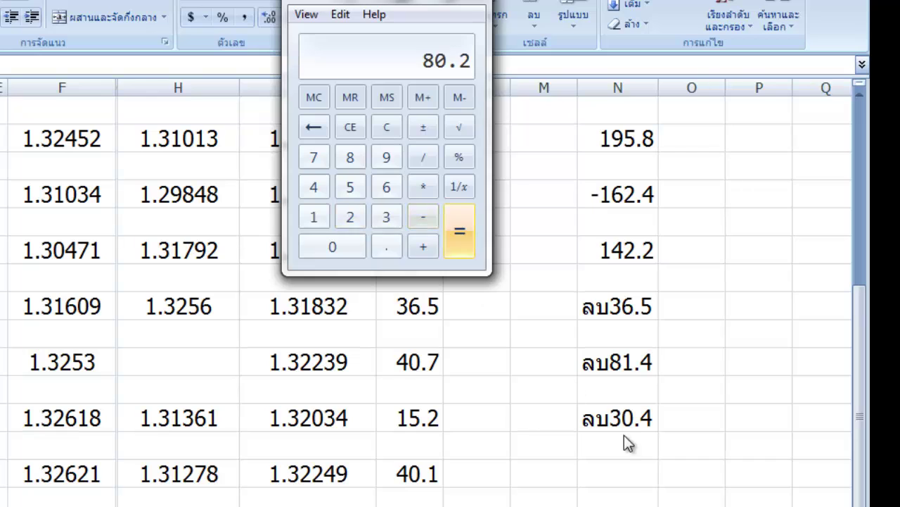
pyautogui.click(618, 465)
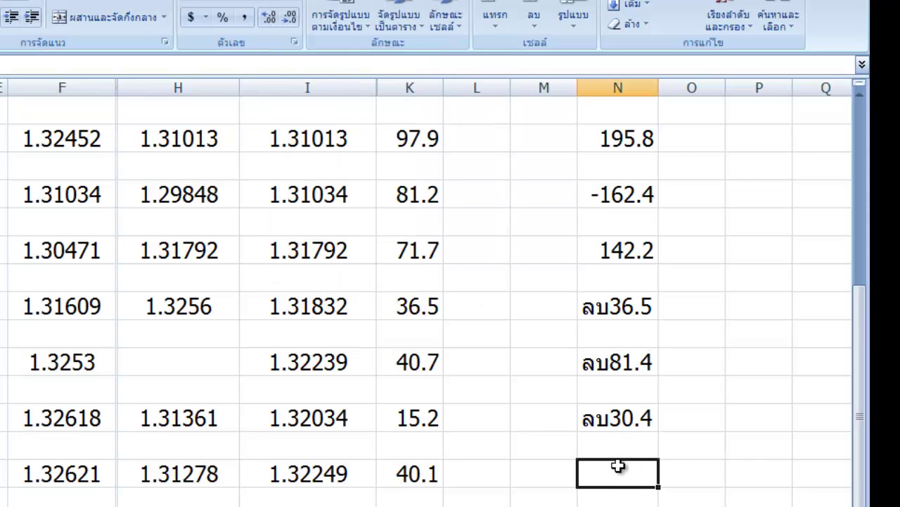
pyautogui.write('ลบ')
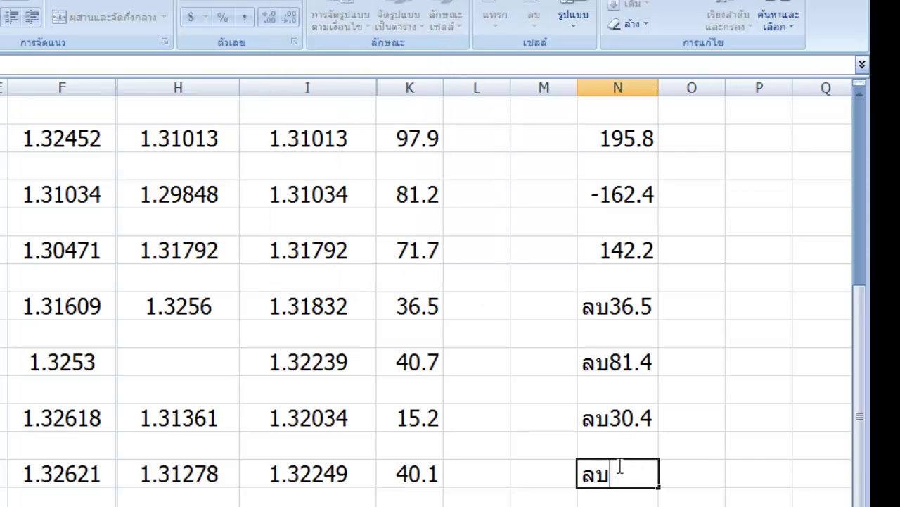
pyautogui.write('80.2')
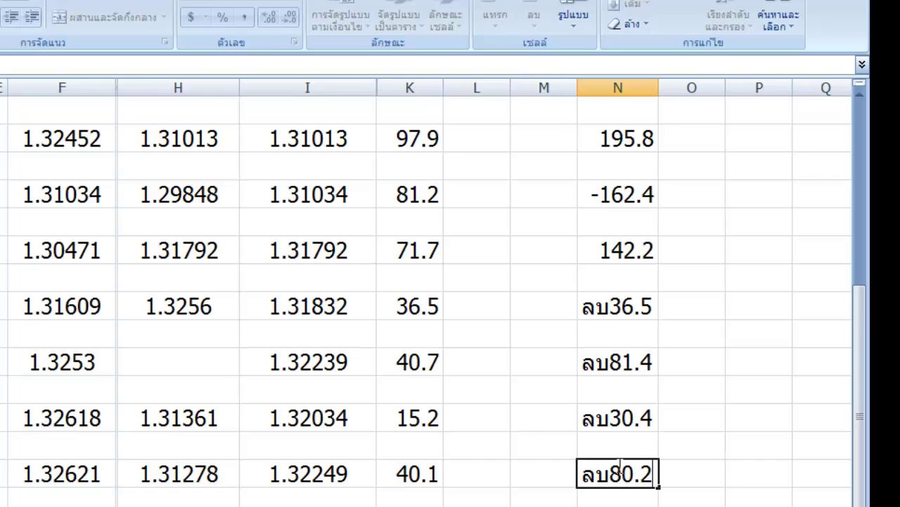
pyautogui.press('Return')
# Start the next trade row in the log with 12 in cell A27 and buy in cell B27
pyautogui.scroll(-1, 538, 323)
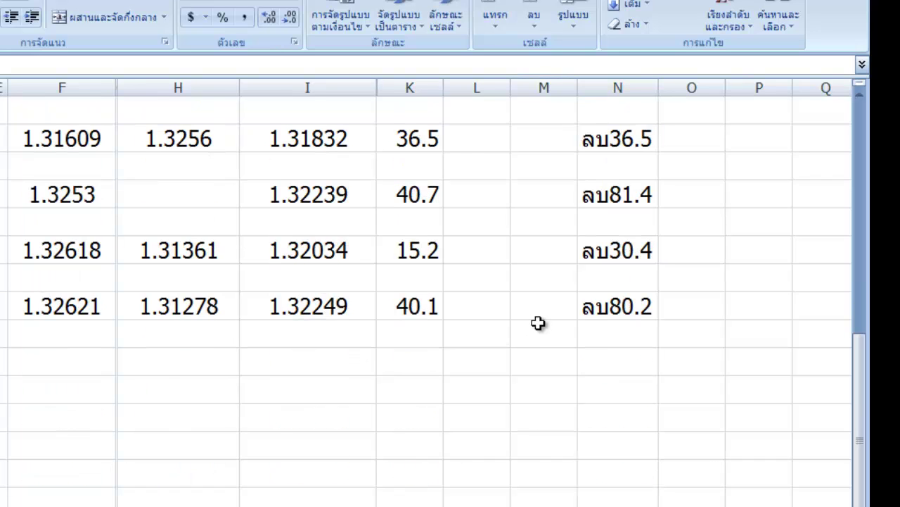
pyautogui.doubleClick(156, 398)
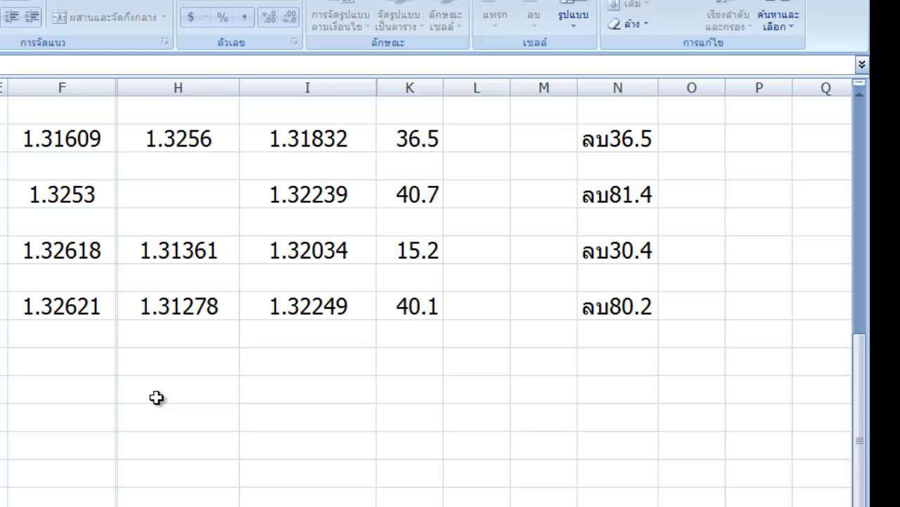
pyautogui.press('Escape')
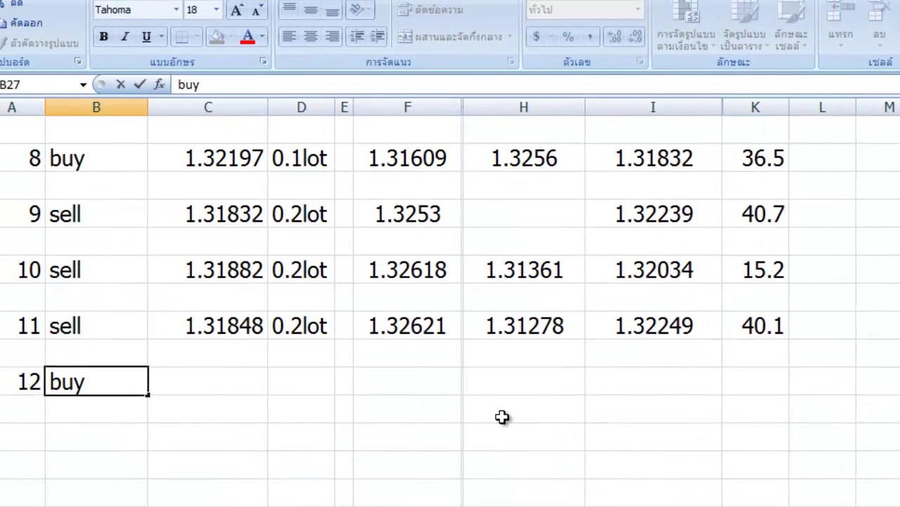
pyautogui.press('Right')
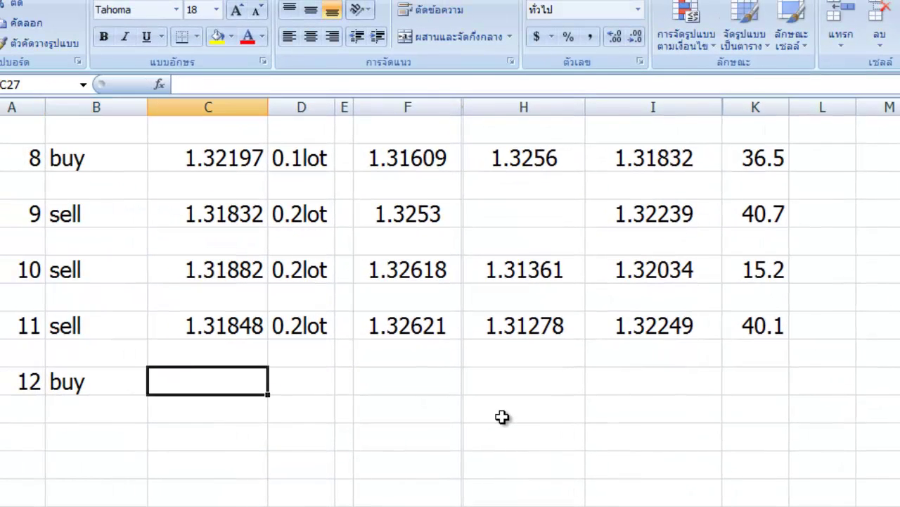
# Clear the Calculator display and enter 1.32249 in Excel cell C27 as trade 12's entry price
pyautogui.click(703, 506)
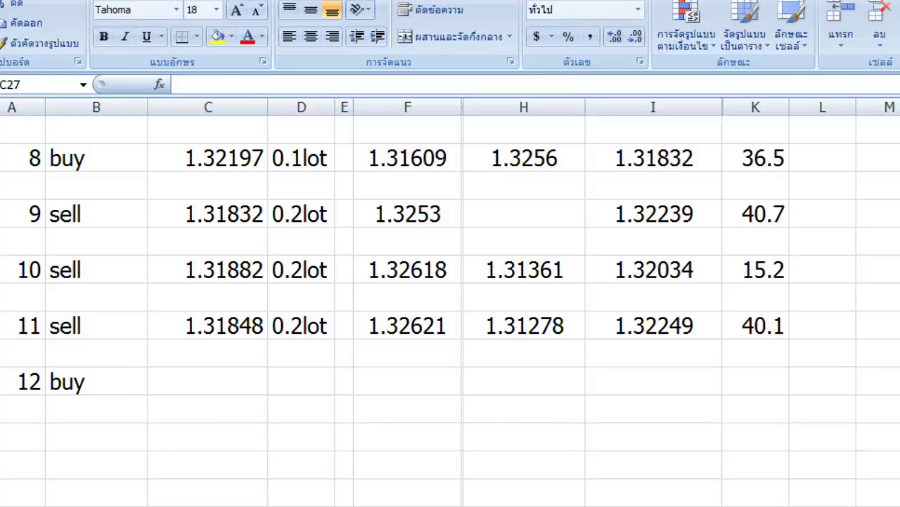
pyautogui.click(733, 116)
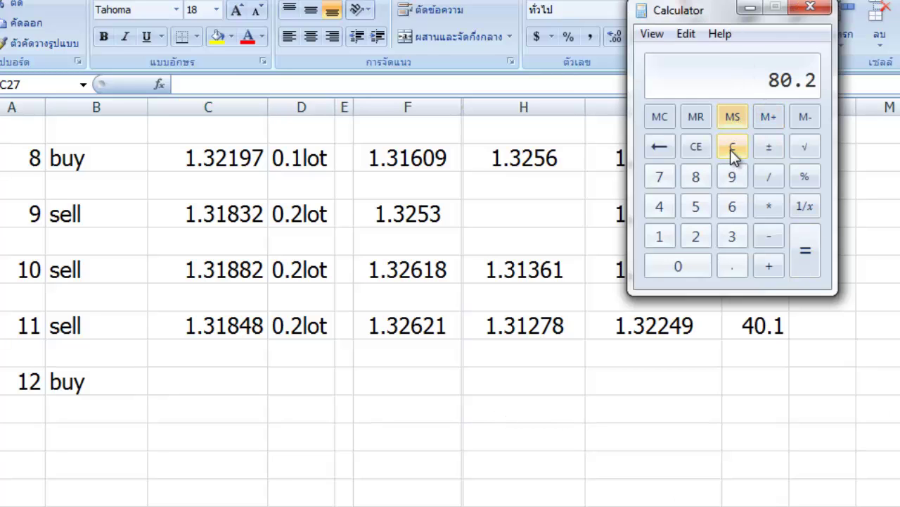
pyautogui.click(732, 146)
pyautogui.click(205, 387)
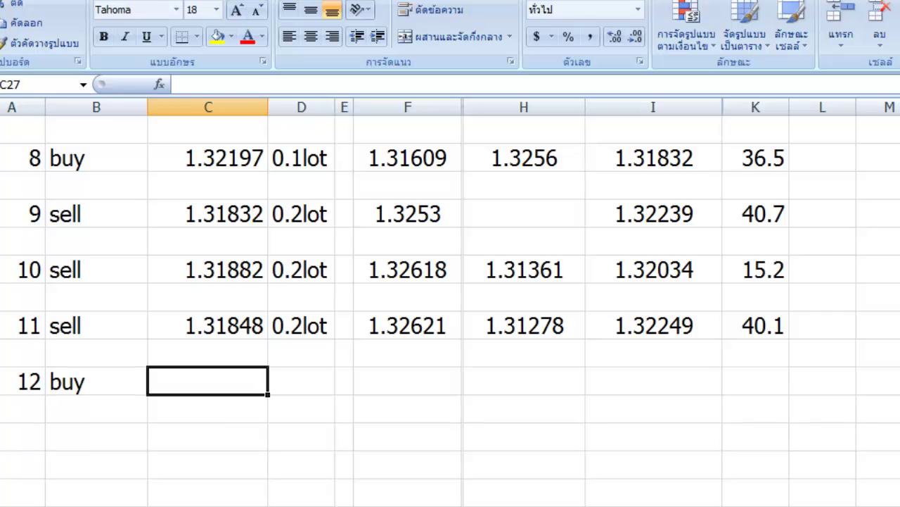
pyautogui.write('1.322')
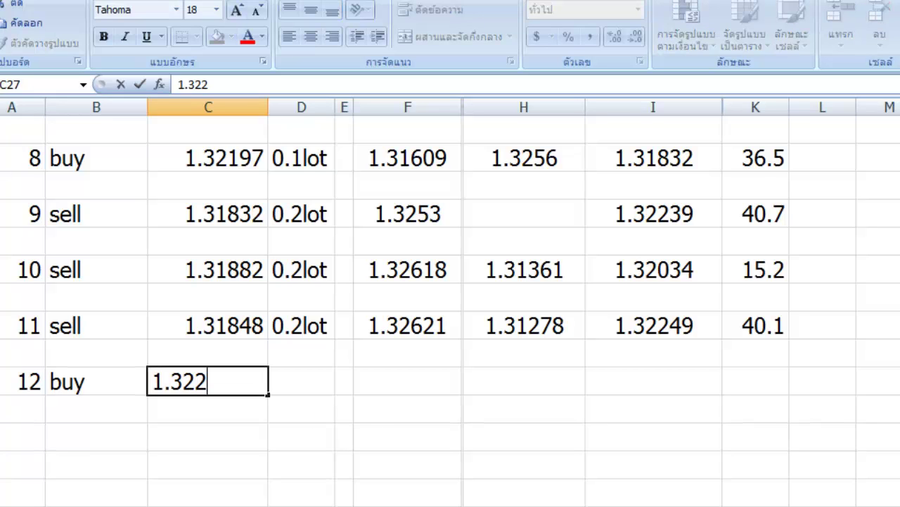
pyautogui.write('48')
pyautogui.press('BackSpace')
pyautogui.write('9')
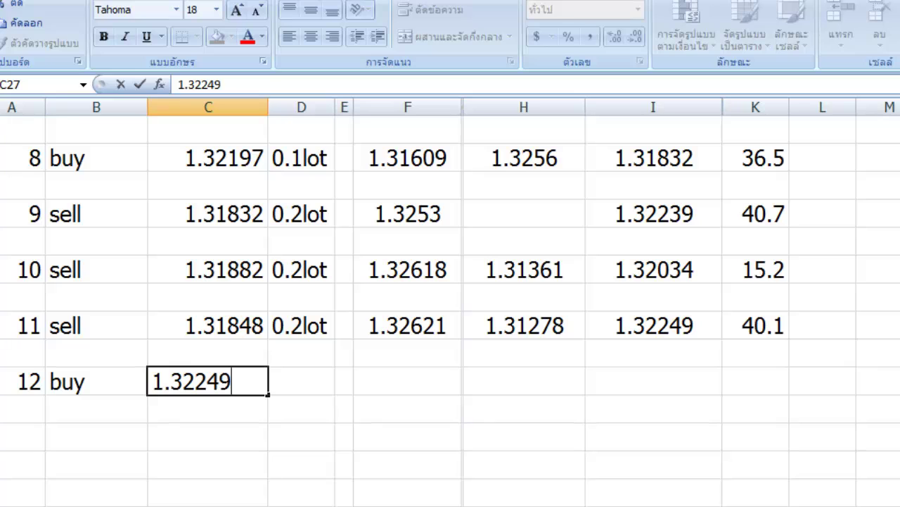
# Enter 0.2lot in cell D27 as trade 12's size and move on to cell F27
pyautogui.click(299, 377)
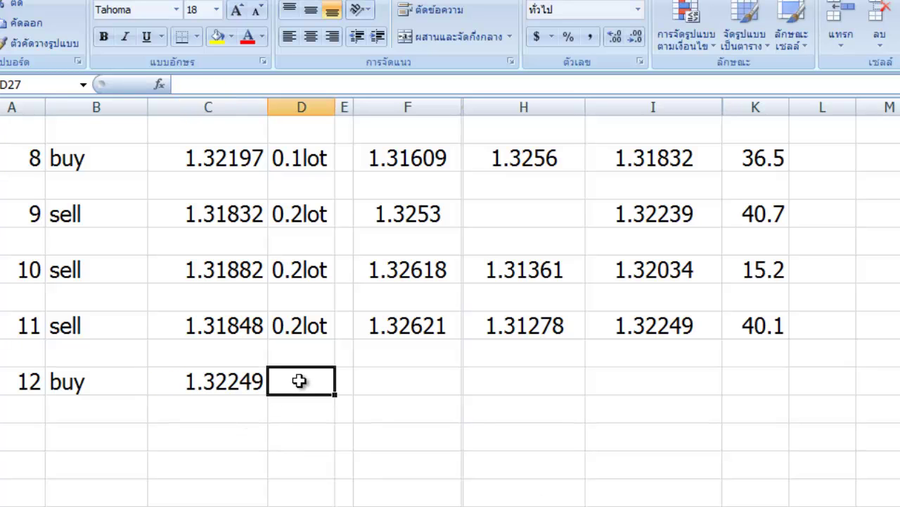
pyautogui.write('0.2lo')
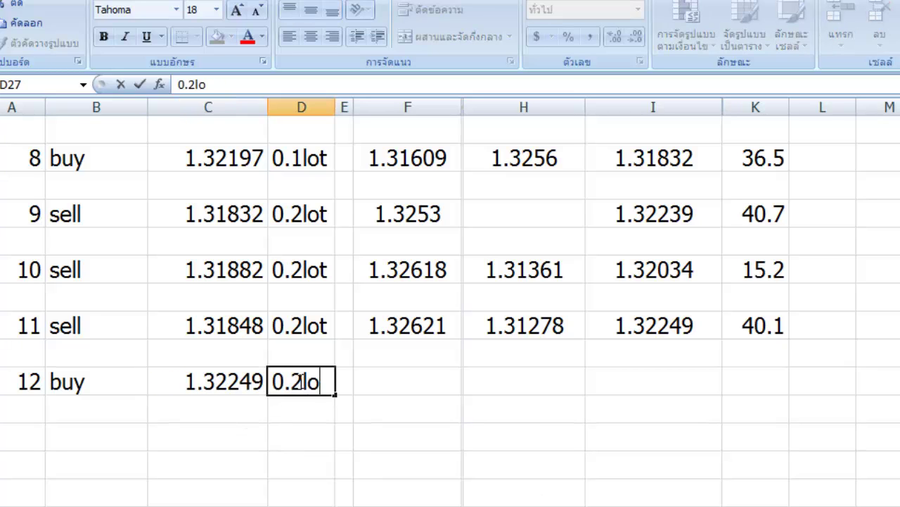
pyautogui.write('t')
pyautogui.press('Tab')
pyautogui.press('Tab')
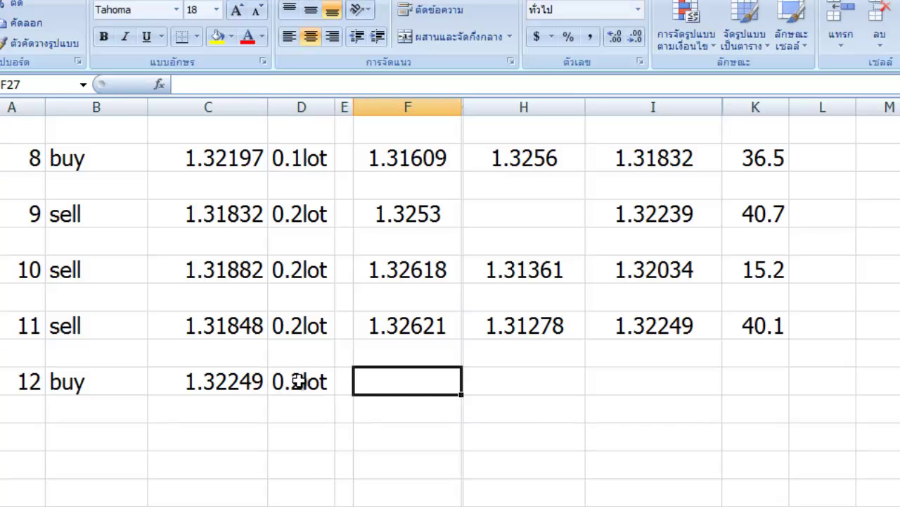
# Switch back to MetaTrader and delete the Fibonacci retracement from the EURUSD H1 chart
pyautogui.hotkey('alt', 'Tab')
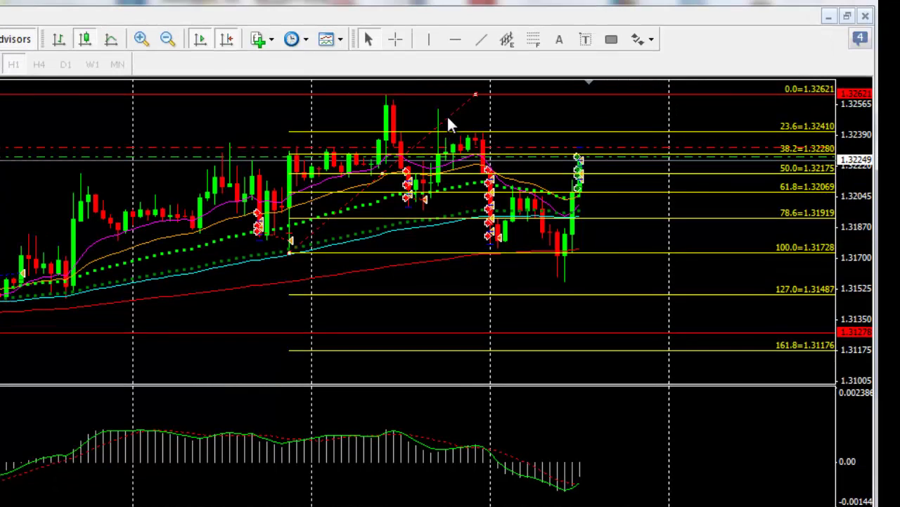
pyautogui.rightClick(786, 74)
pyautogui.click(481, 179)
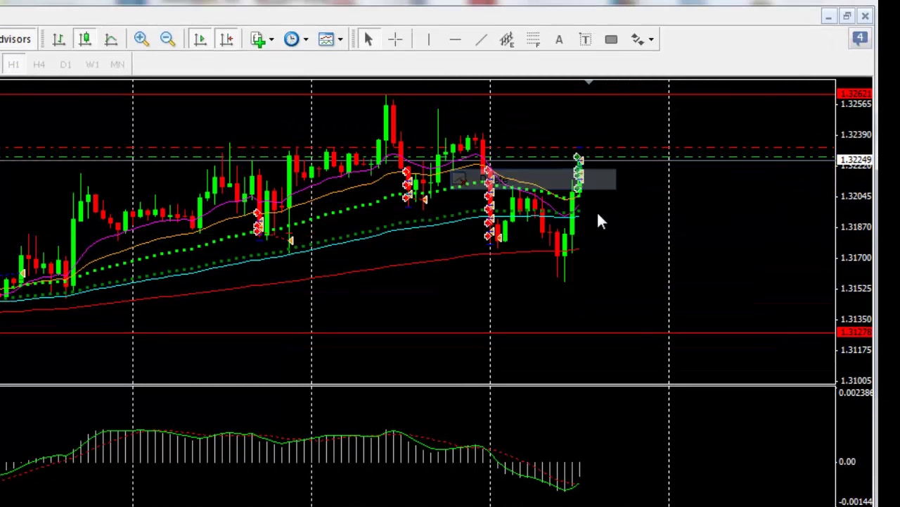
# Delete the horizontal lines at 1.31278 and 1.32621 from the EURUSD H1 chart
pyautogui.rightClick(603, 335)
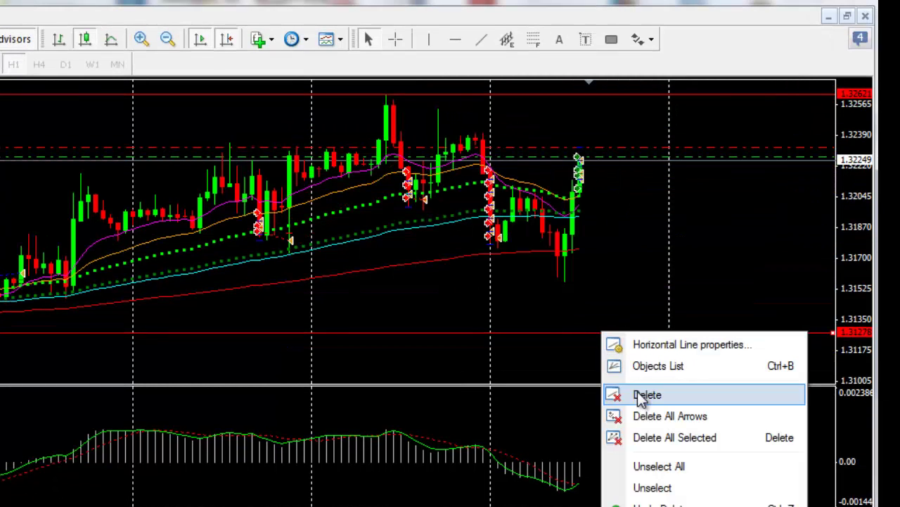
pyautogui.click(623, 394)
pyautogui.rightClick(597, 95)
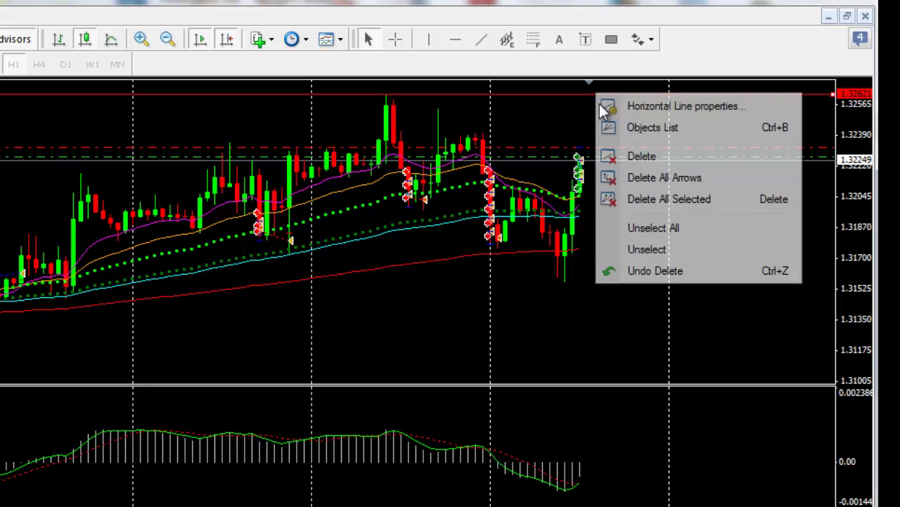
pyautogui.click(624, 154)
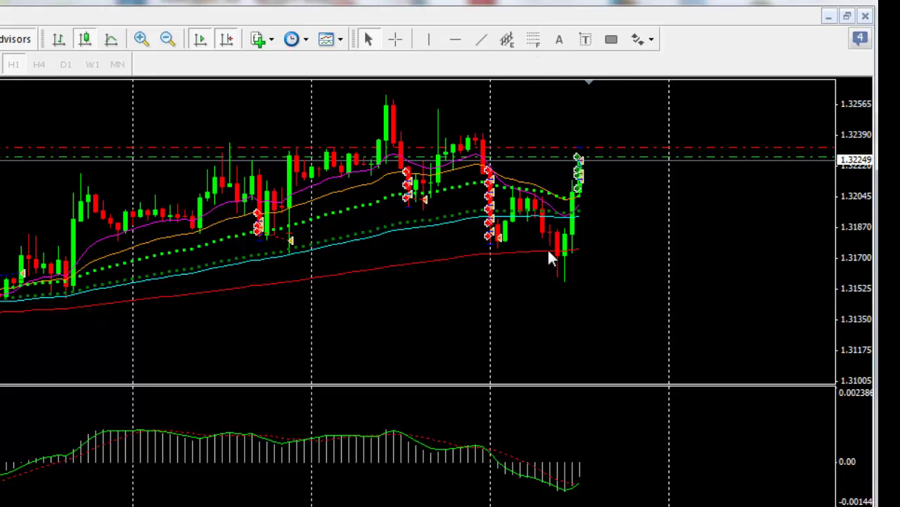
# Draw a horizontal line at the 27 April swing low, 1.31567, and enter 1.31567 in Excel cell F27 as trade 12's stop loss
pyautogui.click(455, 39)
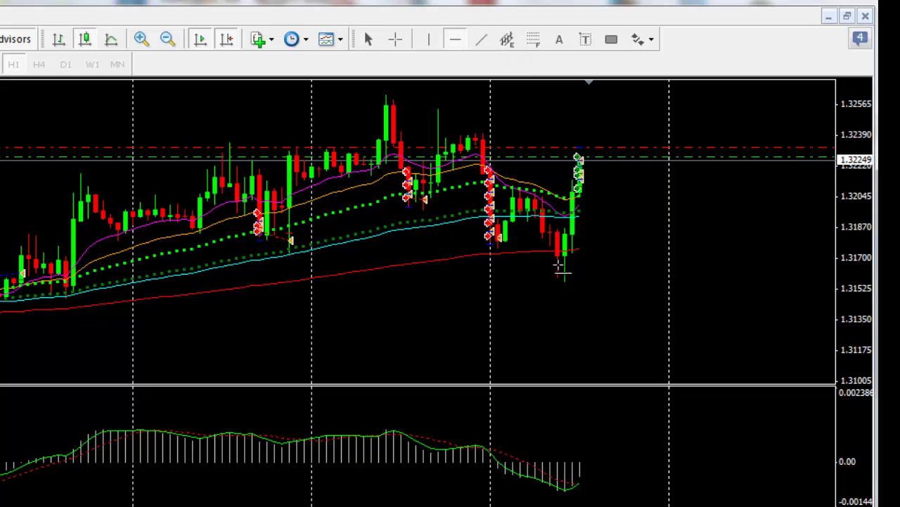
pyautogui.click(566, 281)
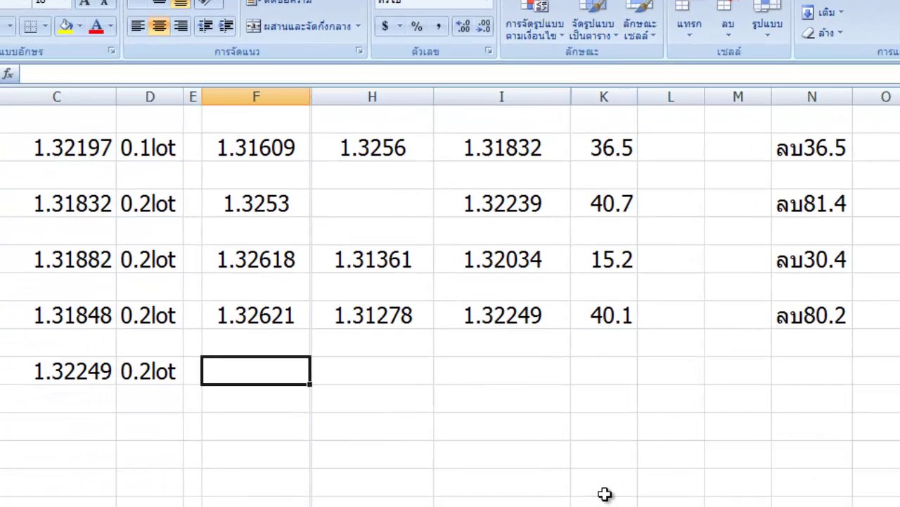
pyautogui.write('1')
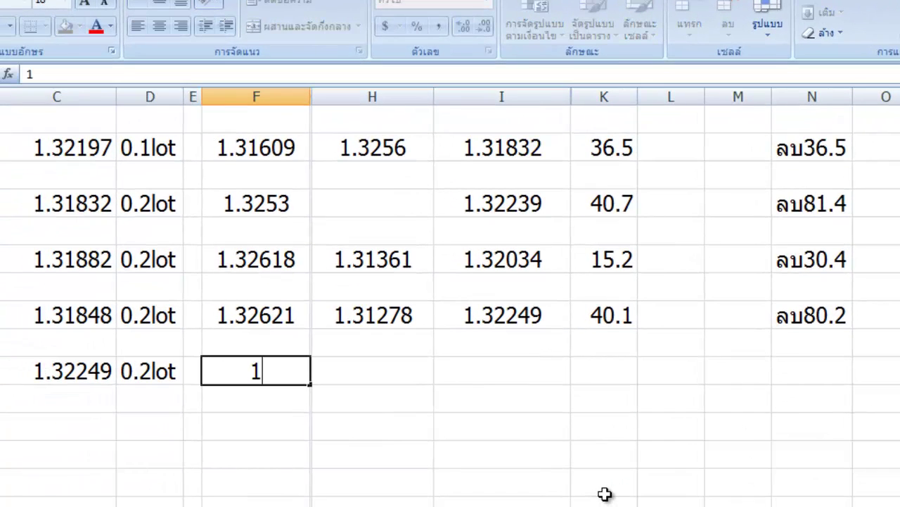
pyautogui.write('.31567')
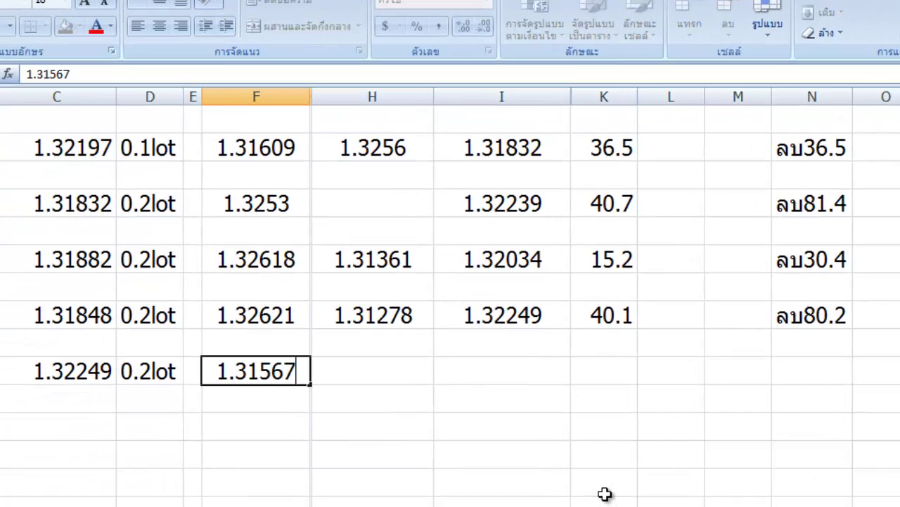
pyautogui.click(396, 368)
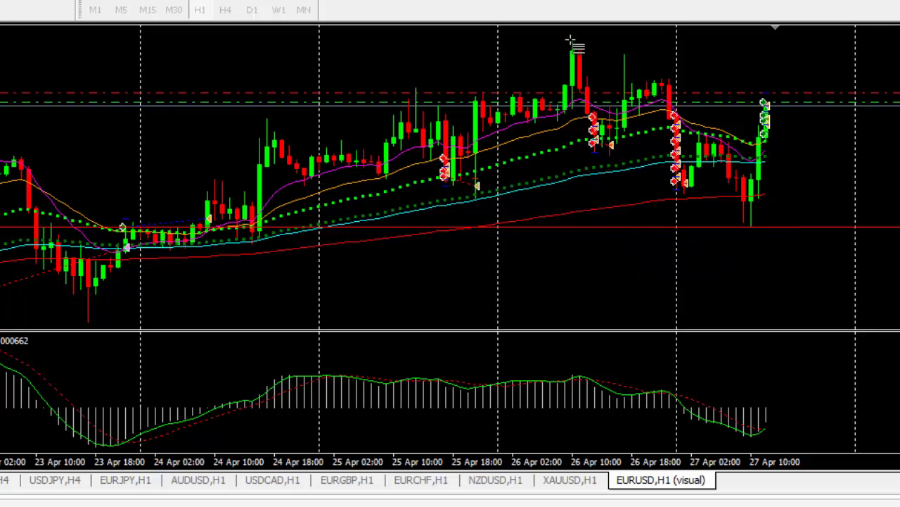
# In MetaTrader, draw a Fibonacci retracement from the 26 April high to the 25 April low and check its 127.0 level
pyautogui.moveTo(572, 40); pyautogui.dragTo(428, 197)
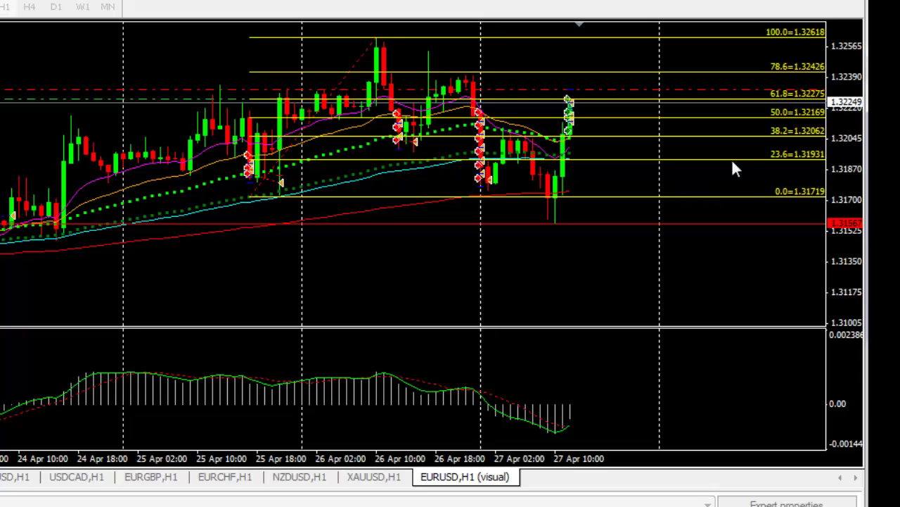
pyautogui.moveTo(840, 54); pyautogui.dragTo(857, 120)
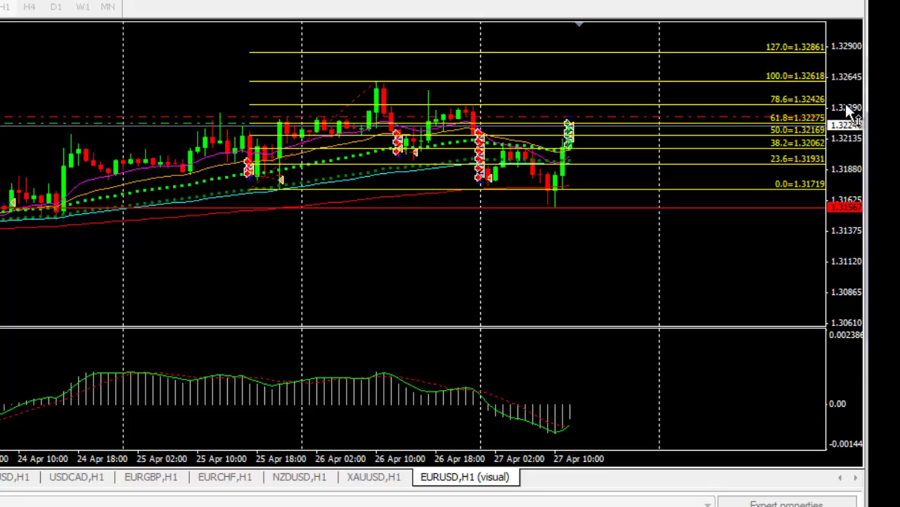
pyautogui.moveTo(849, 109); pyautogui.dragTo(861, 42)
pyautogui.moveTo(847, 146); pyautogui.dragTo(849, 130)
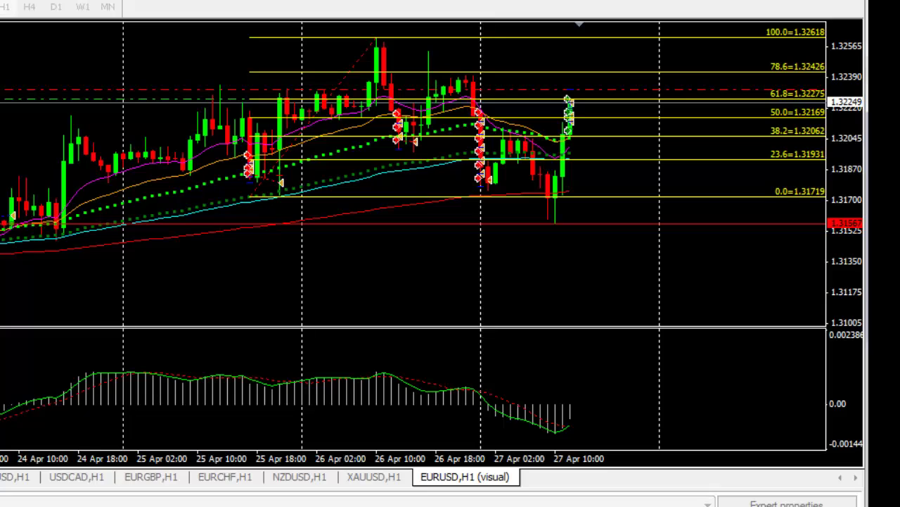
# Switch to Excel, enter 1.32861 in cell H27 as trade 12's target price, and move on to cell I27
pyautogui.click(431, 497)
pyautogui.write('1.')
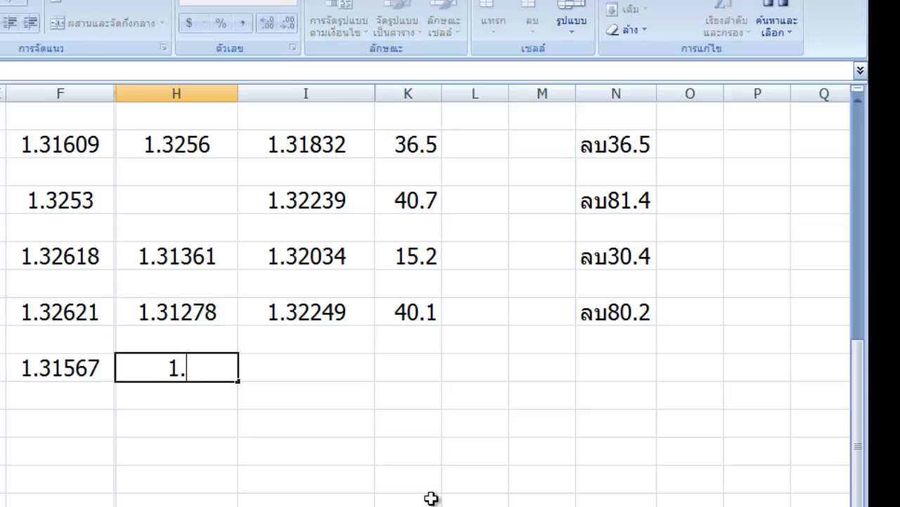
pyautogui.write('32861')
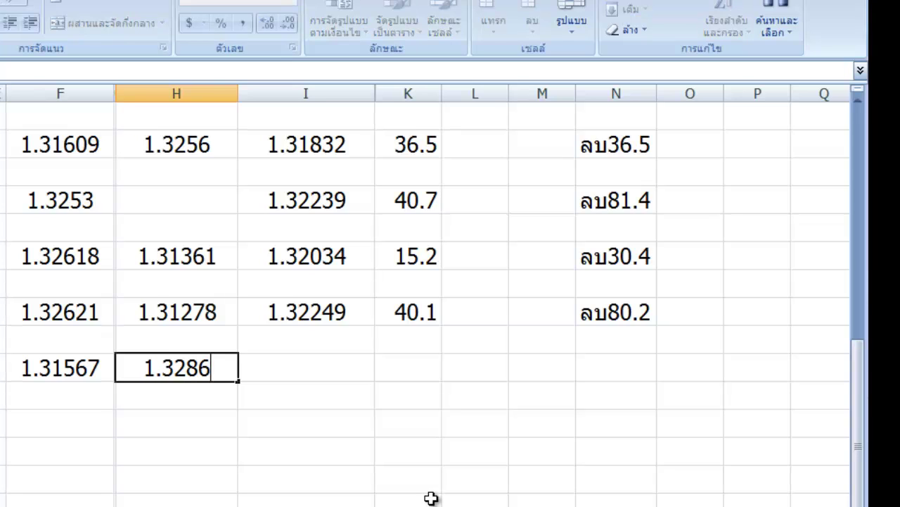
pyautogui.click(331, 378)
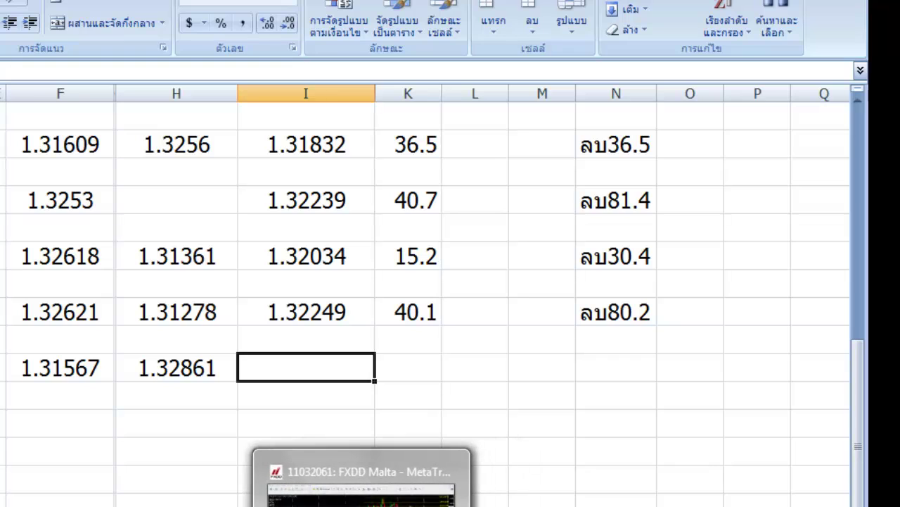
# Switch back to MetaTrader and place a horizontal line at about 1.32846, along the Fibonacci 127.0 level
pyautogui.click(361, 493)
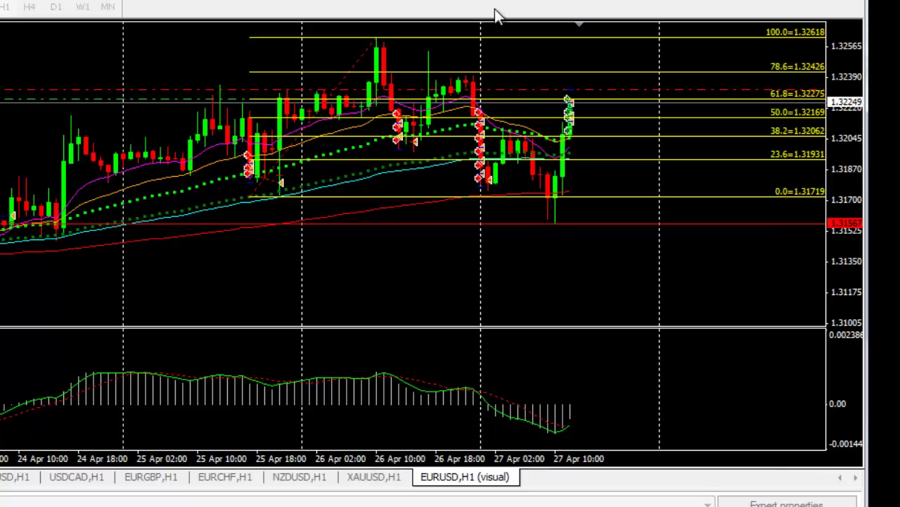
pyautogui.moveTo(844, 74); pyautogui.dragTo(805, 92)
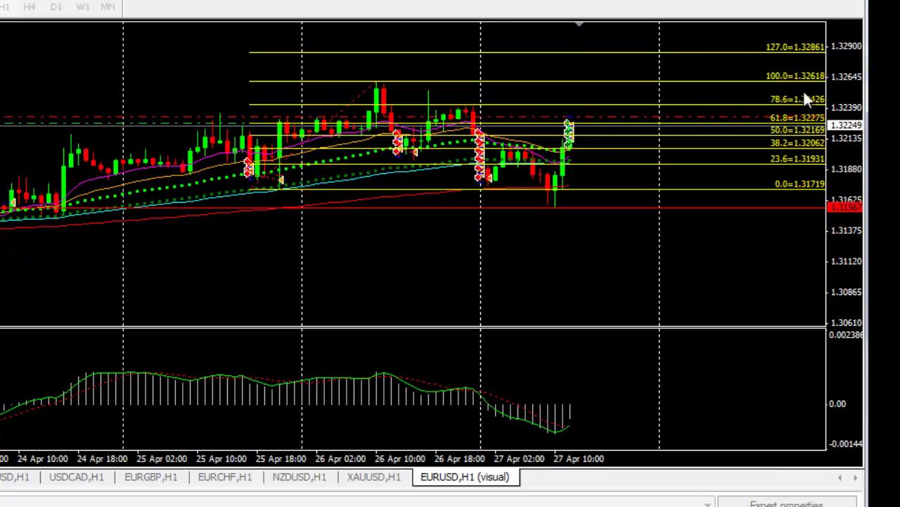
pyautogui.click(492, 52)
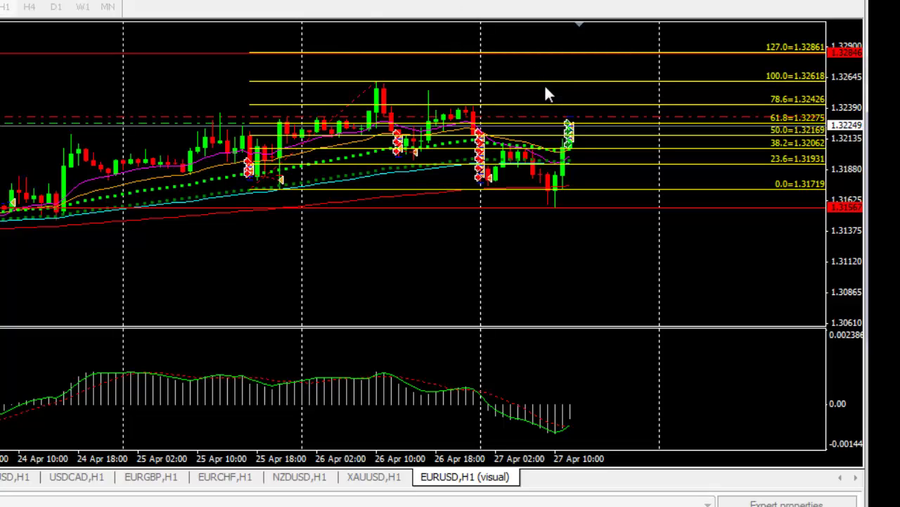
# Delete the Fibonacci retracement from the EURUSD H1 chart
pyautogui.moveTo(848, 162); pyautogui.dragTo(847, 142)
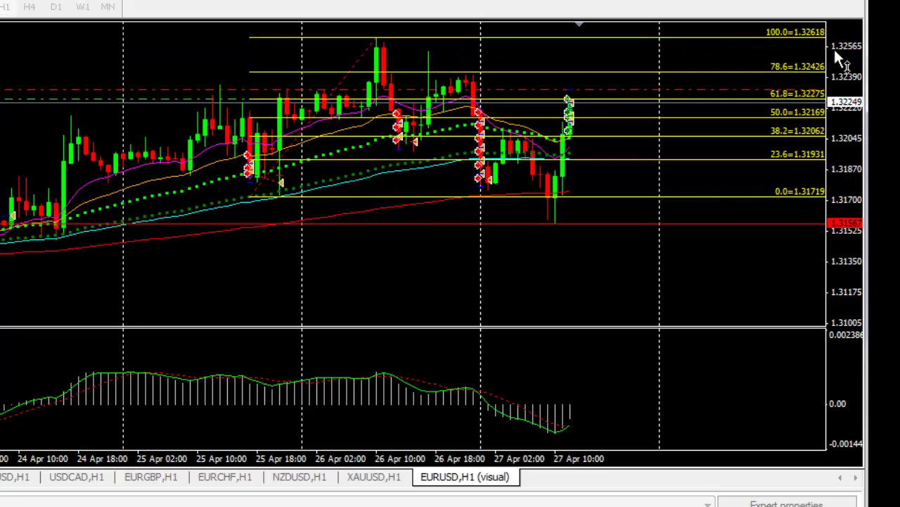
pyautogui.rightClick(355, 58)
pyautogui.click(380, 119)
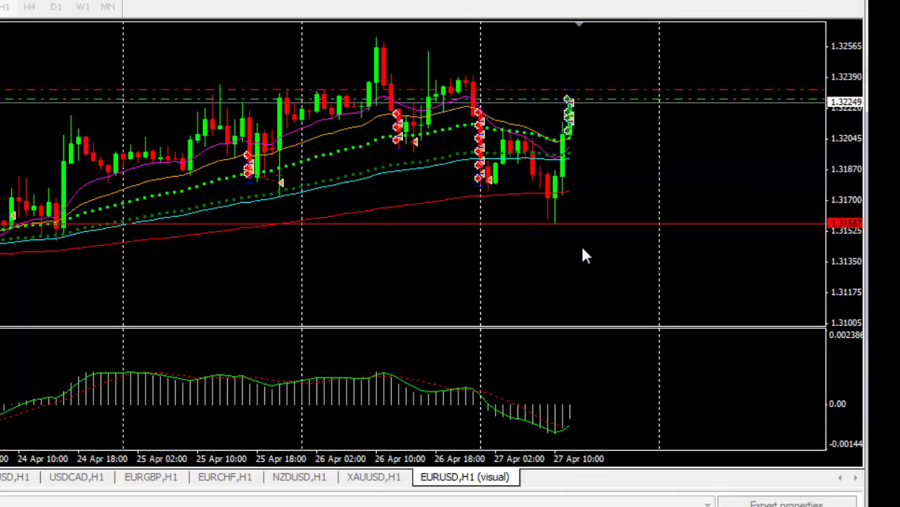
# Review the earlier EURUSD H1 candles and check price levels around the newest candle with the crosshair
pyautogui.scroll(-5, 202, 34)
pyautogui.press('-')
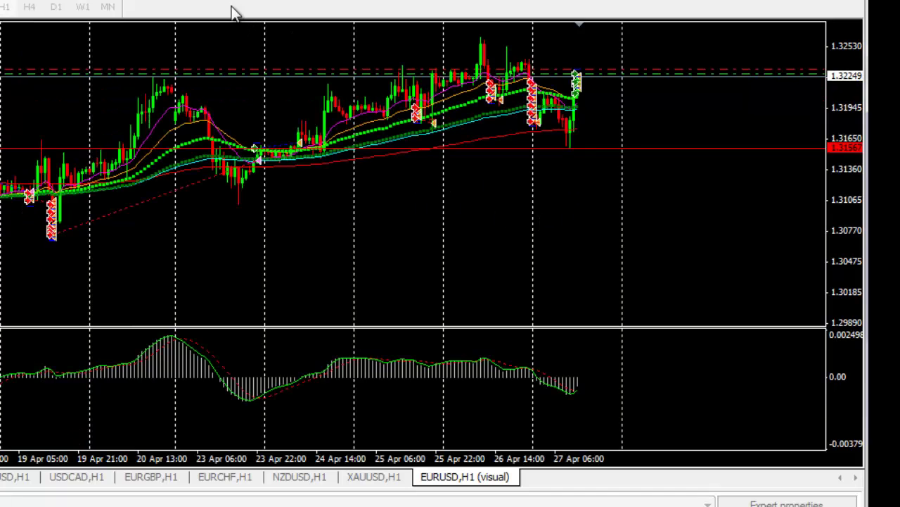
pyautogui.click(138, 0)
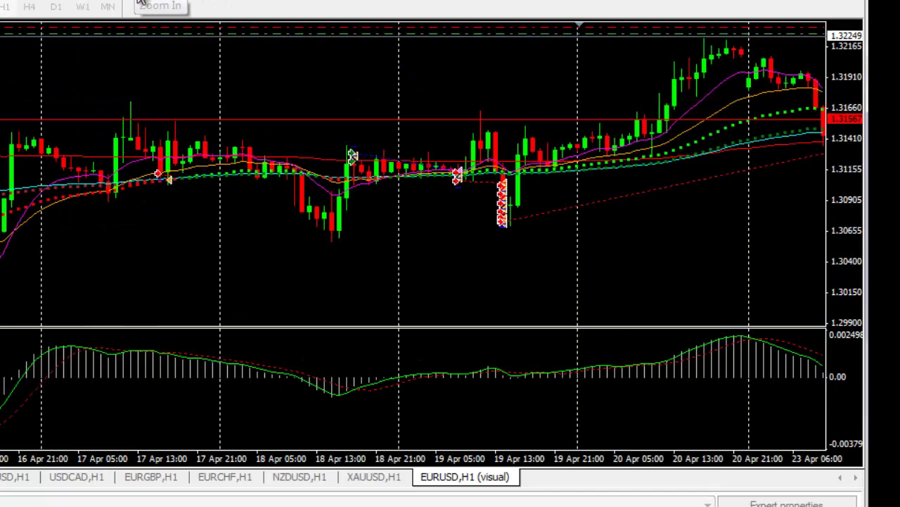
pyautogui.scroll(-10, 810, 235)
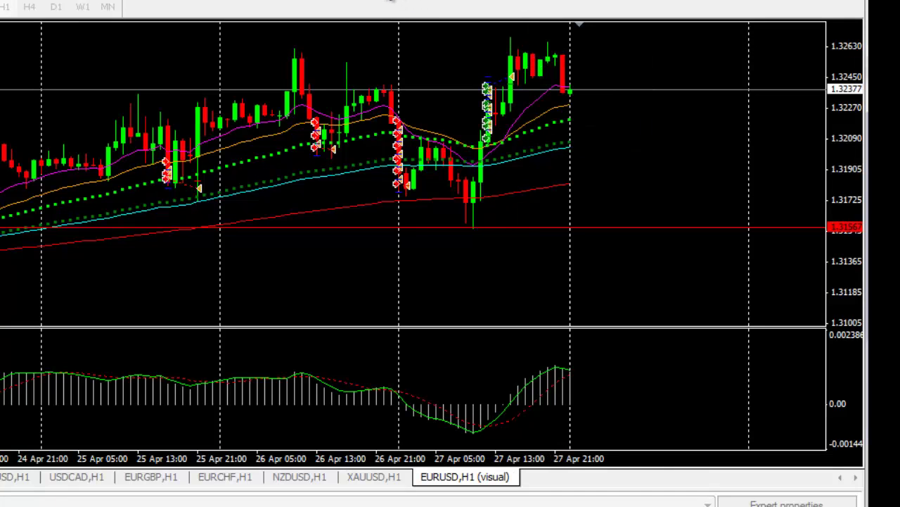
pyautogui.middleClick(432, 80)
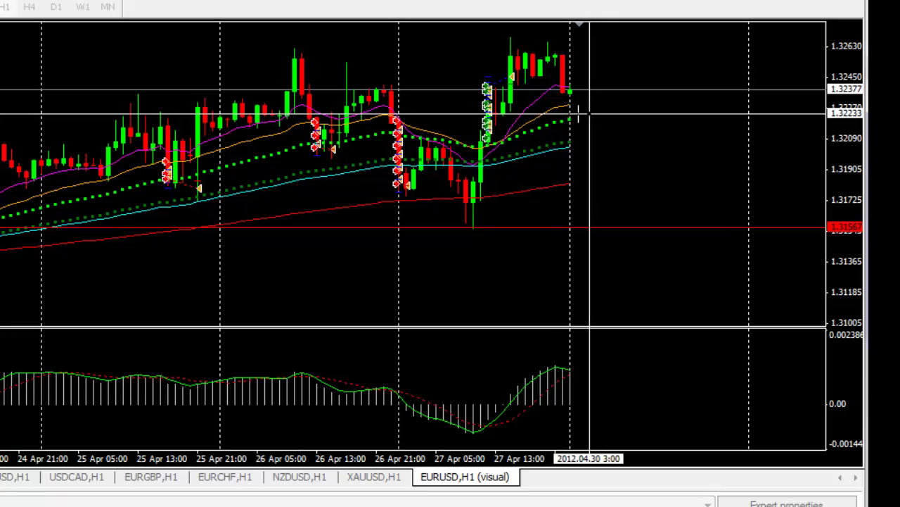
pyautogui.middleClick(612, 132)
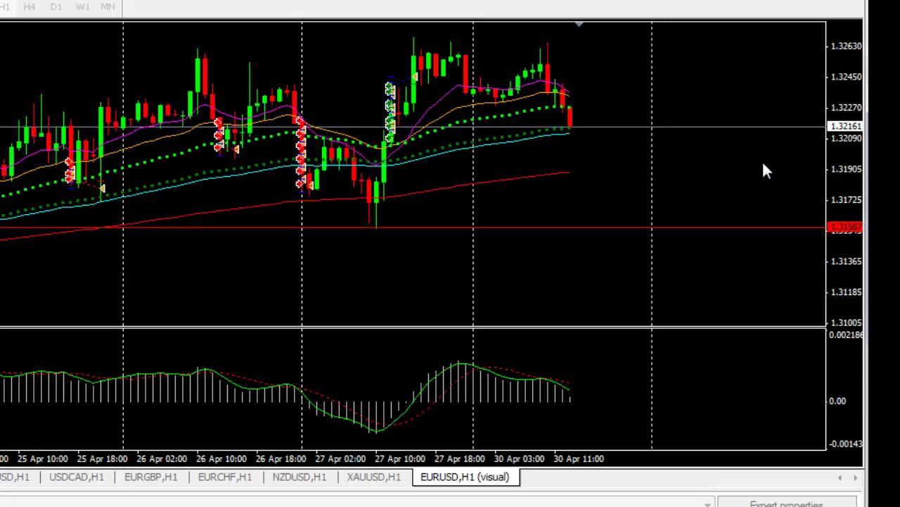
# Raise the lower horizontal line to 1.31776, change trade 12's stop loss in Excel cell F27 to 1.31776, and return to cell I27
pyautogui.doubleClick(575, 227)
pyautogui.moveTo(575, 227); pyautogui.dragTo(622, 193)
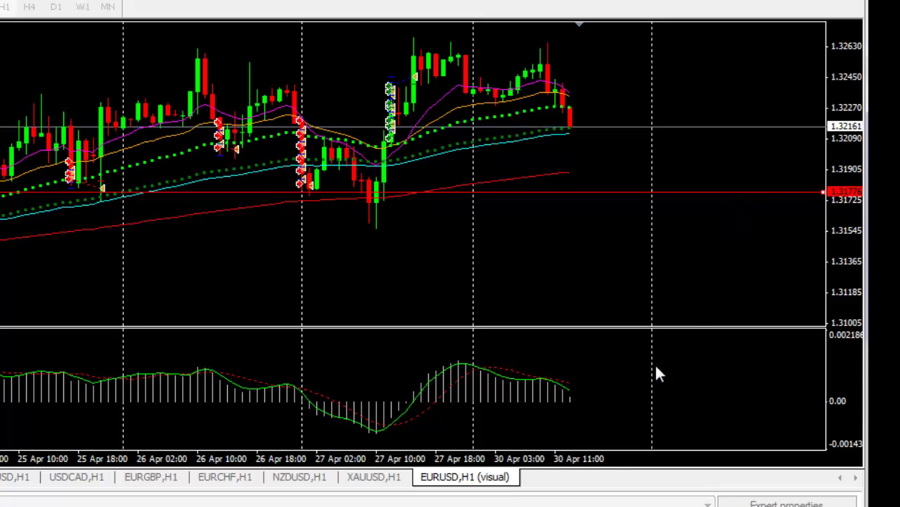
pyautogui.hotkey('alt', 'Tab')
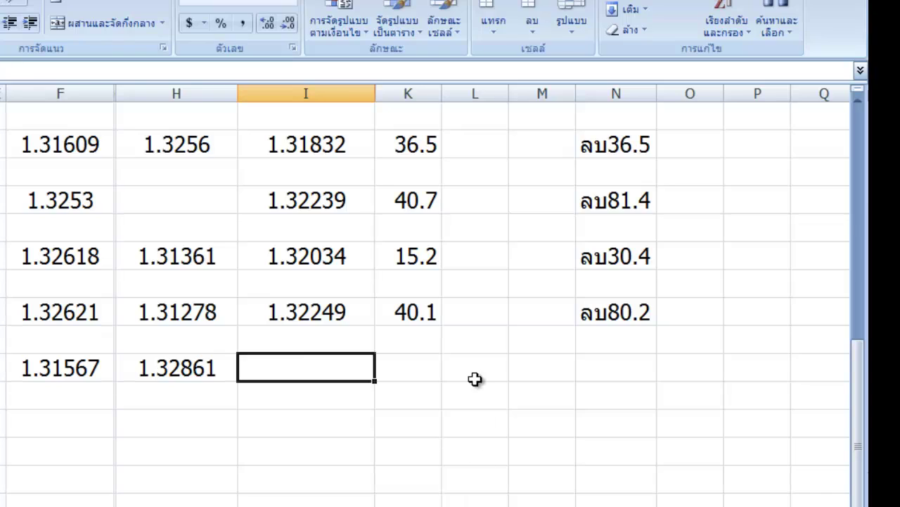
pyautogui.click(83, 374)
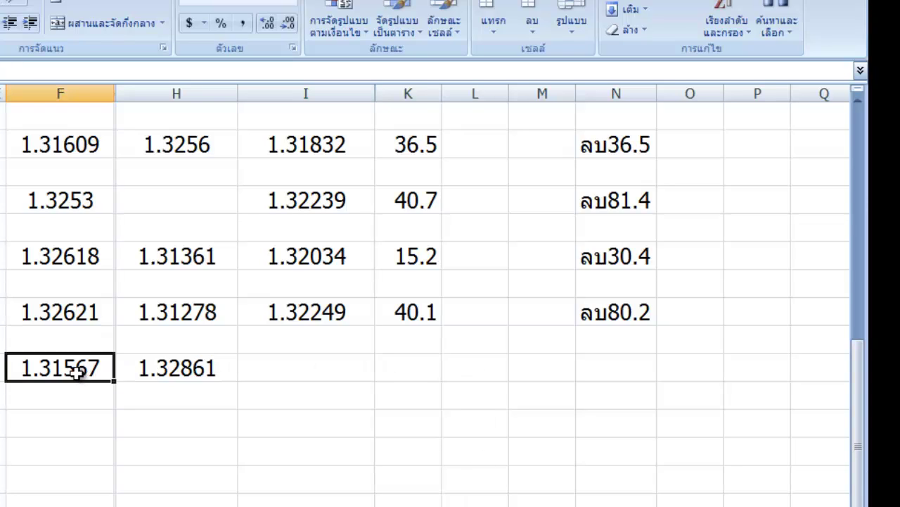
pyautogui.doubleClick(40, 368)
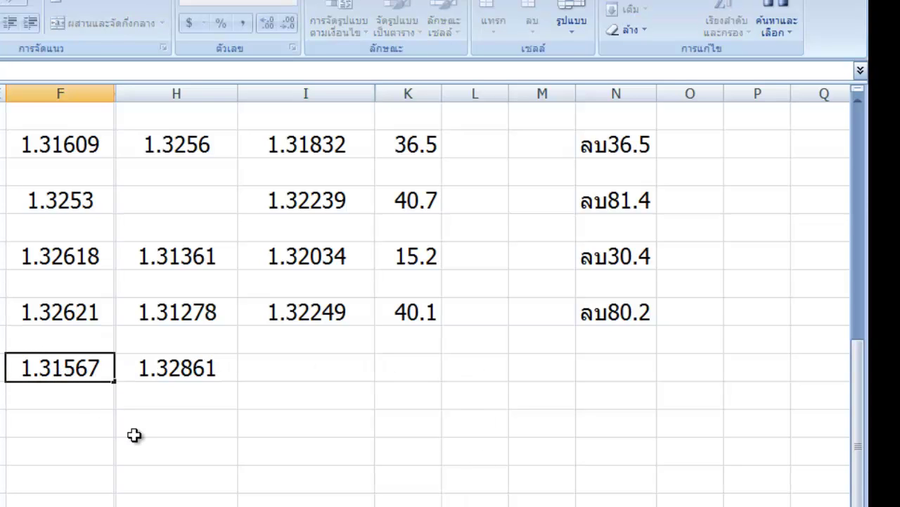
pyautogui.press('Right')
pyautogui.press('Right')
pyautogui.press('Delete')
pyautogui.press('Delete')
pyautogui.press('Delete')
pyautogui.write('776')
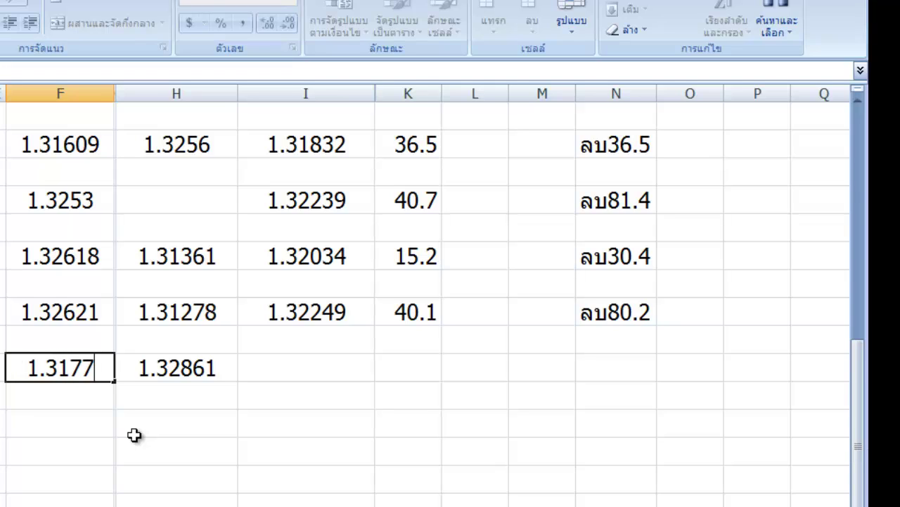
pyautogui.click(303, 366)
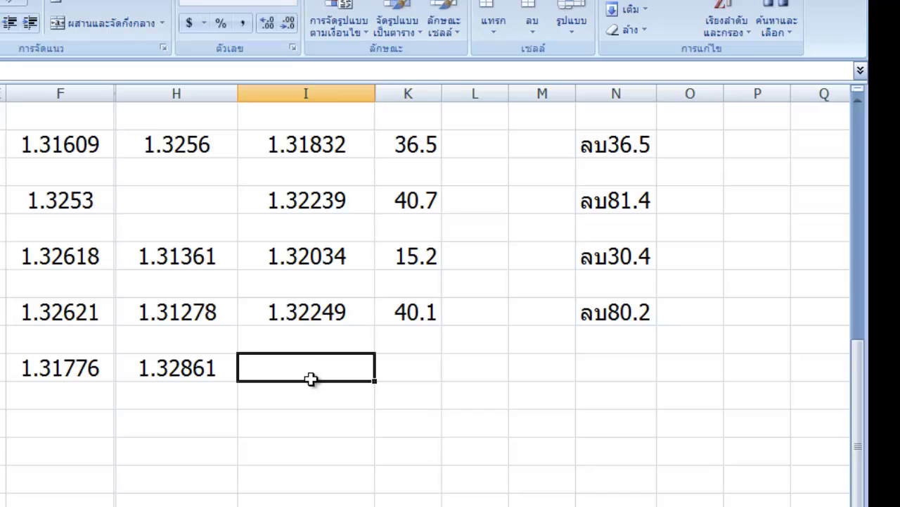
# Switch to MetaTrader and draw a rising trendline from the 27 April low beneath the 30 April lows, extended past the newest candle
pyautogui.hotkey('alt', 'Tab')
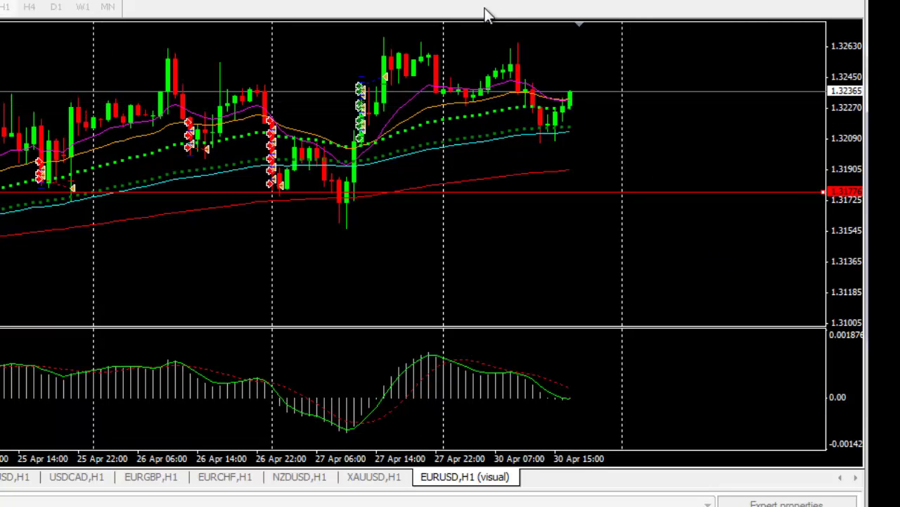
pyautogui.moveTo(334, 223)
pyautogui.mouseDown()
pyautogui.moveTo(718, 92)
pyautogui.moveTo(719, 82)
pyautogui.mouseUp()
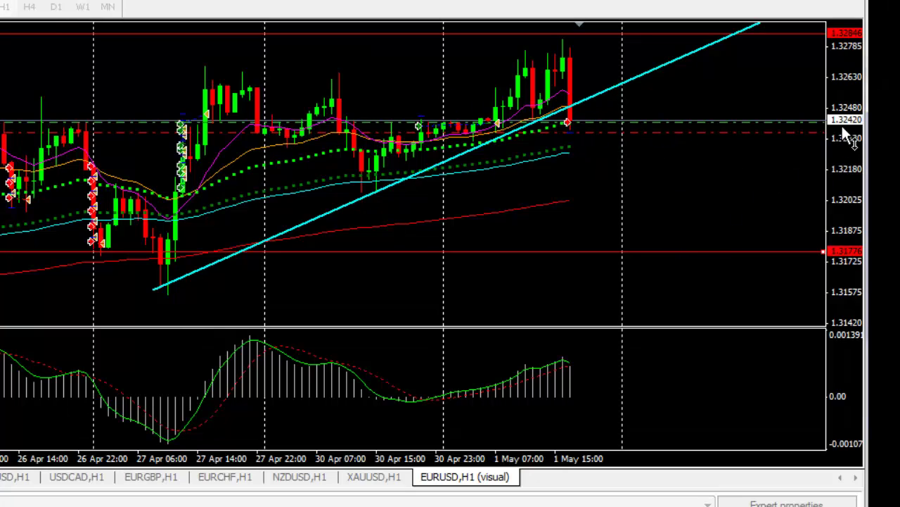
# Switch to Excel and enter 1.32420 in cell I27 as trade 12's exit price
pyautogui.hotkey('alt', 'Tab')
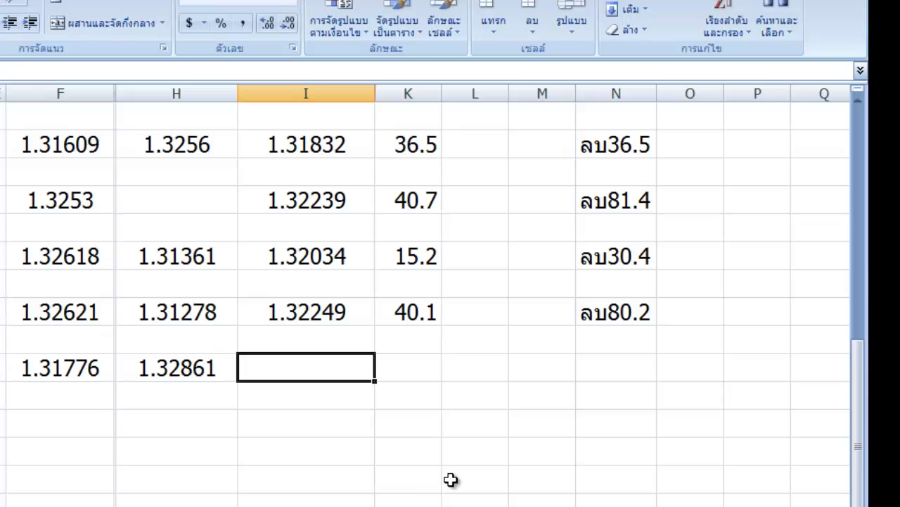
pyautogui.write('1.')
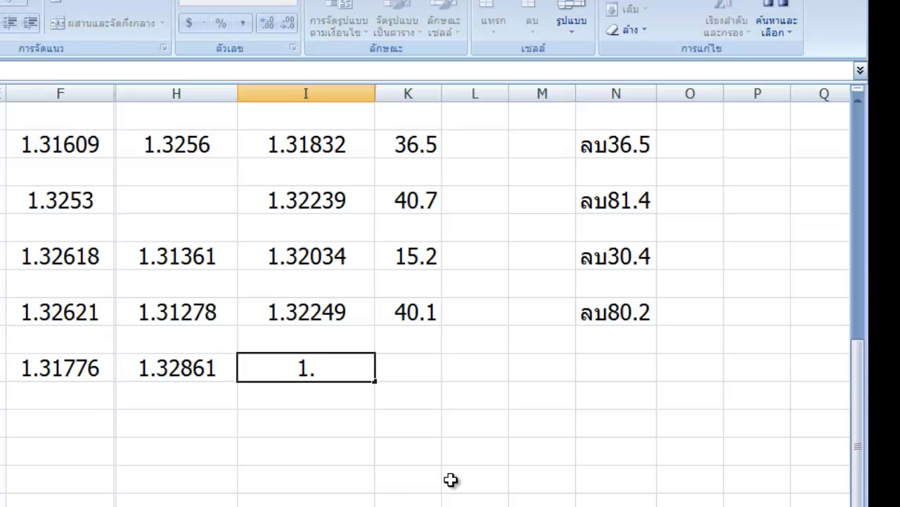
pyautogui.write('32420')
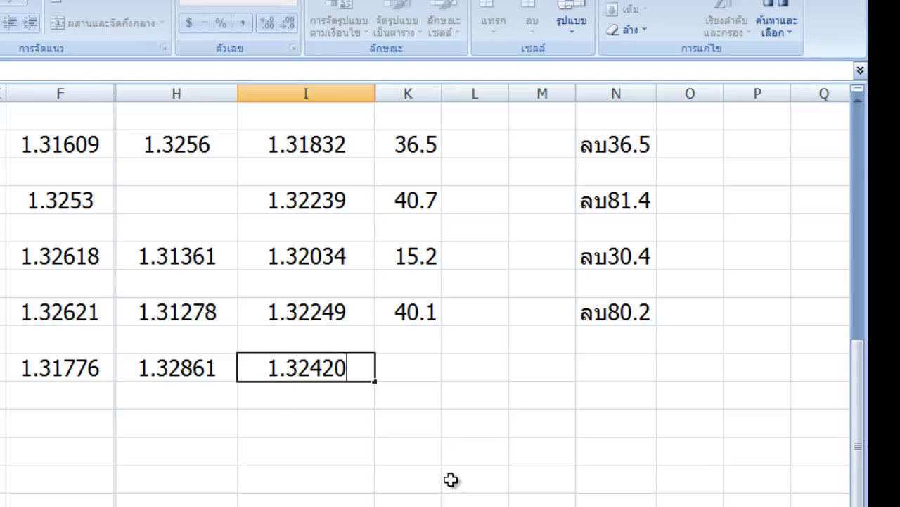
# Select cell K27 for trade 12's pips, open Calculator and enter 32420 from the exit price
pyautogui.click(407, 373)
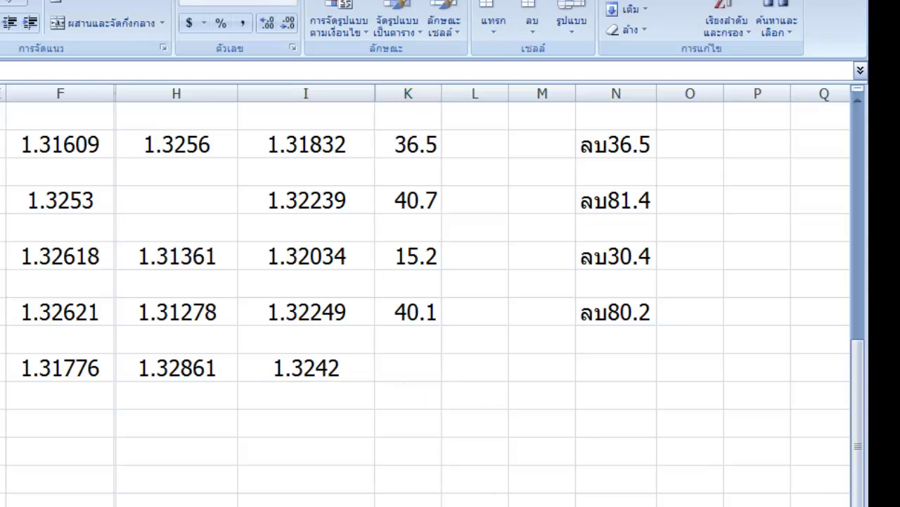
pyautogui.moveTo(359, 6); pyautogui.dragTo(341, 0)
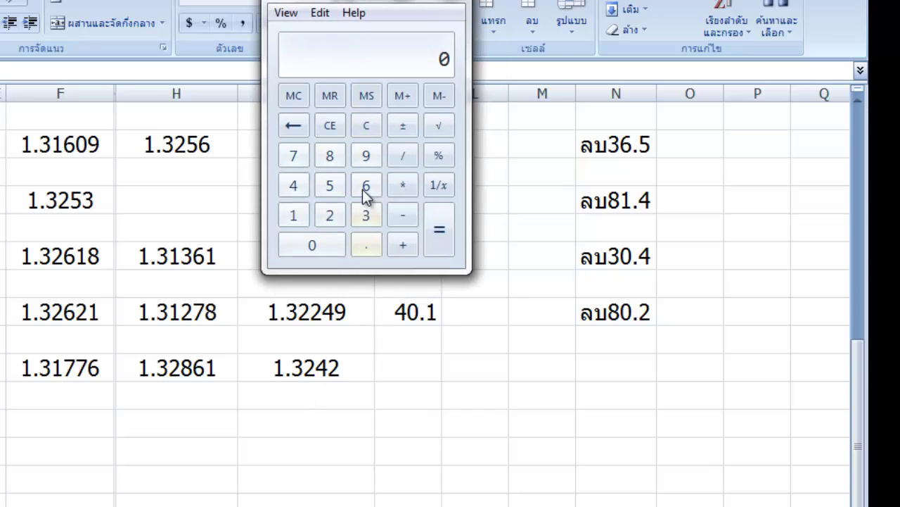
pyautogui.click(365, 215)
pyautogui.click(329, 215)
pyautogui.click(296, 189)
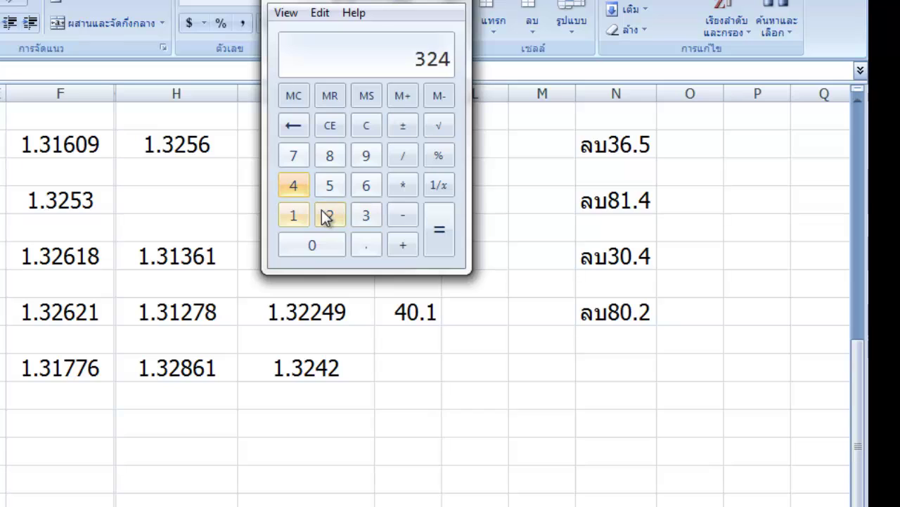
pyautogui.click(323, 212)
pyautogui.click(316, 244)
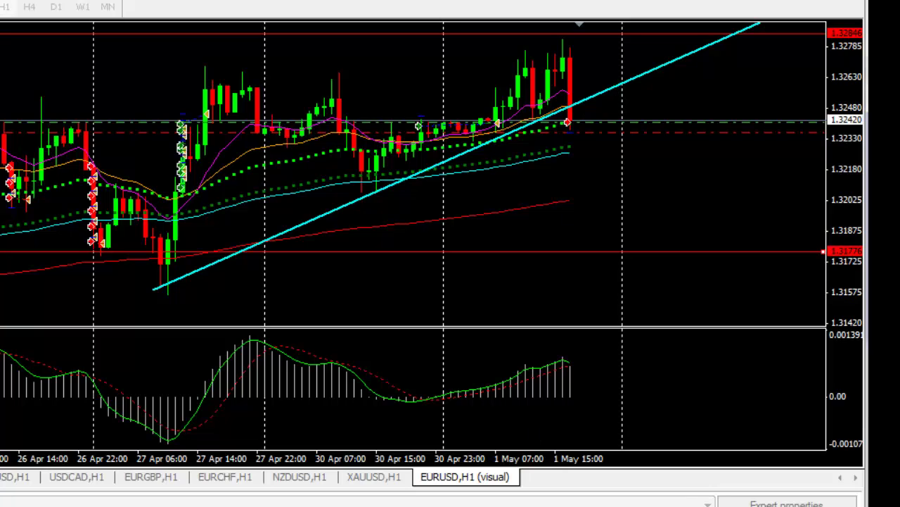
pyautogui.moveTo(419, 506)
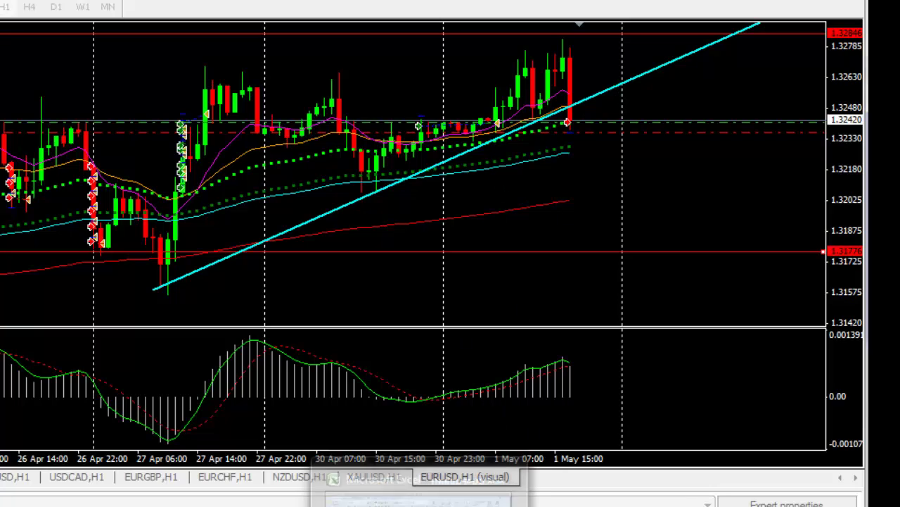
pyautogui.click(418, 497)
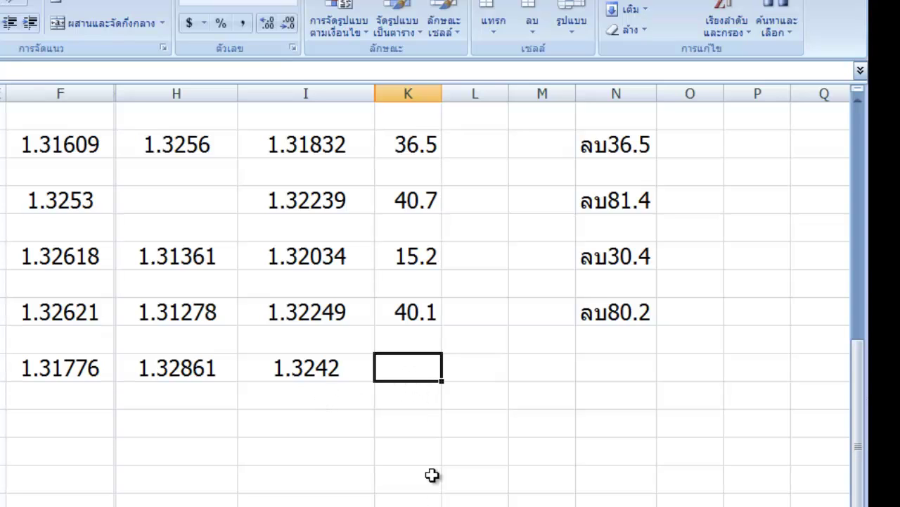
pyautogui.click(434, 506)
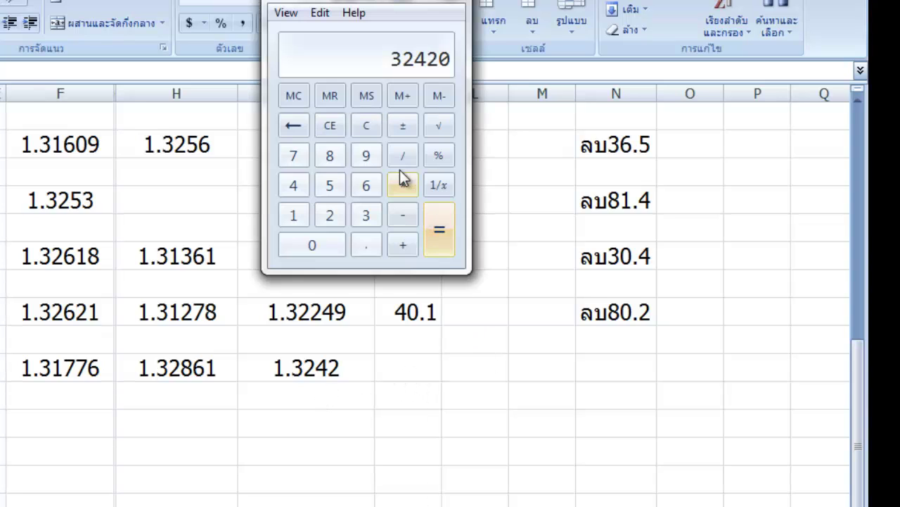
# Subtract trade 12's entry digits 32249 in Calculator and enter 17.1 pips in Excel cell K27
pyautogui.click(402, 214)
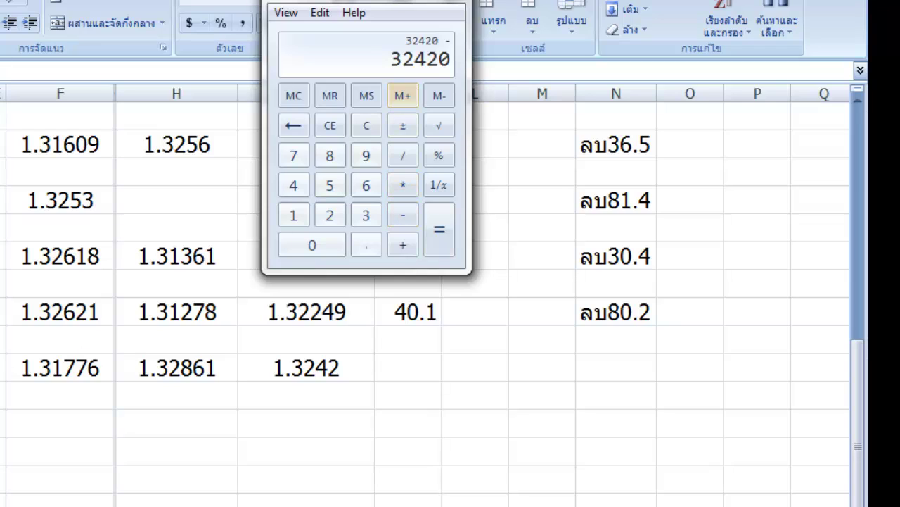
pyautogui.click(364, 217)
pyautogui.click(330, 219)
pyautogui.click(330, 219)
pyautogui.click(293, 185)
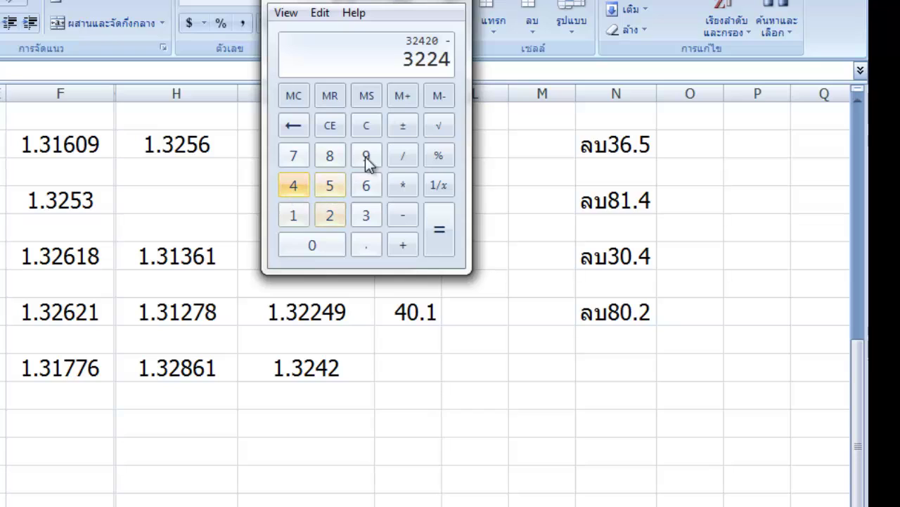
pyautogui.click(365, 155)
pyautogui.click(433, 226)
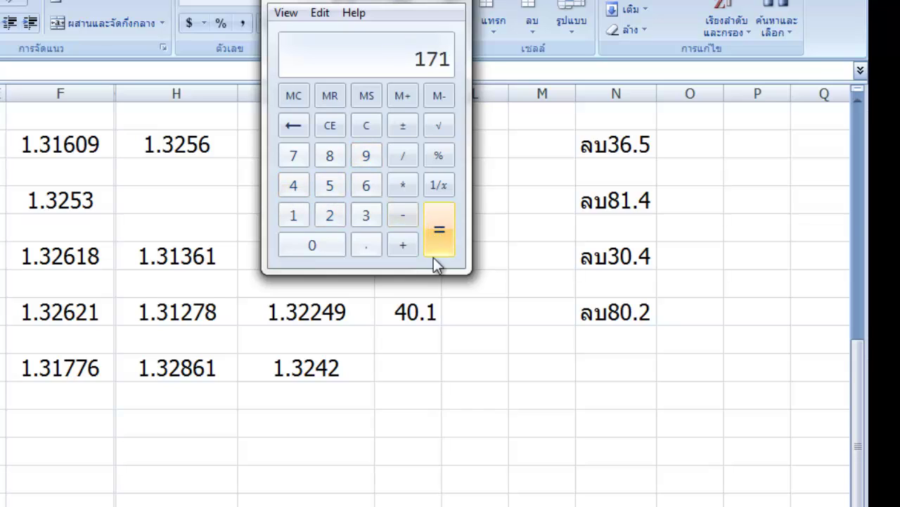
pyautogui.click(415, 380)
pyautogui.write('17.1')
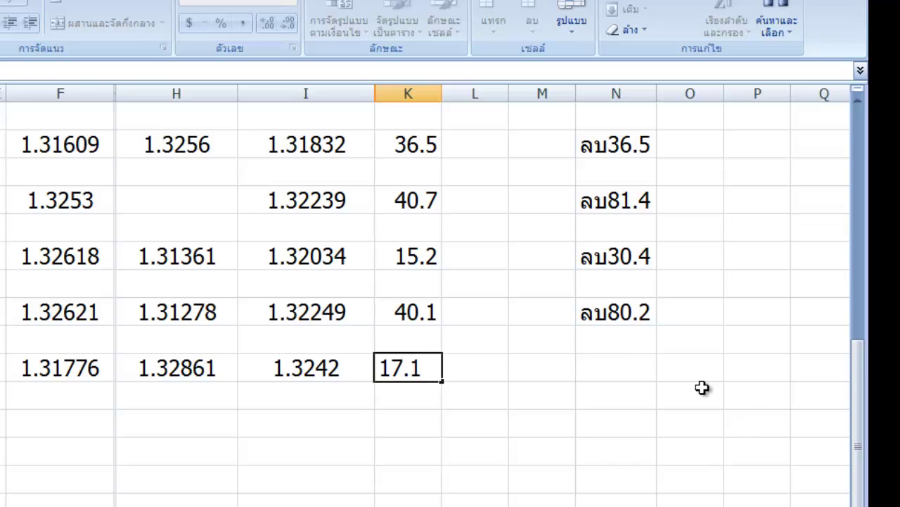
# Multiply 17.1 by 2 in Calculator and enter 34.2 in Excel cell N27 as trade 12's profit
pyautogui.click(617, 366)
pyautogui.hotkey('alt', 'Tab')
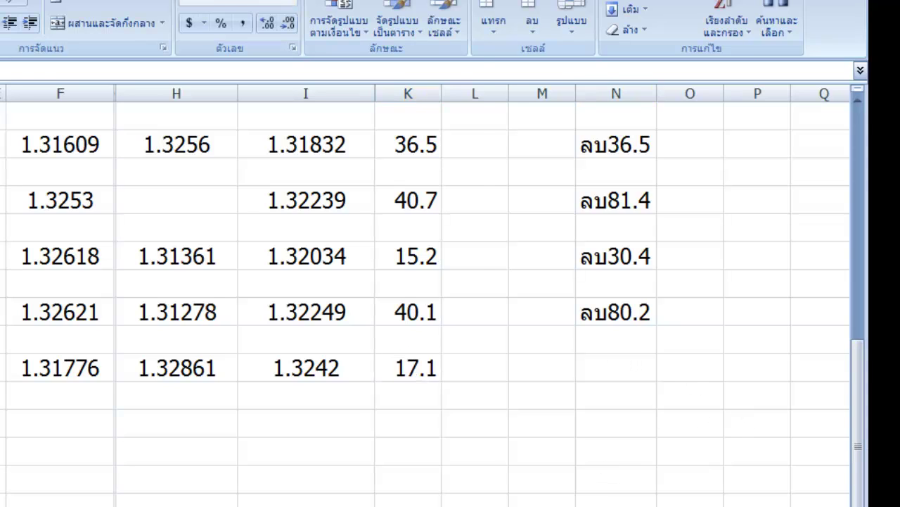
pyautogui.click(366, 127)
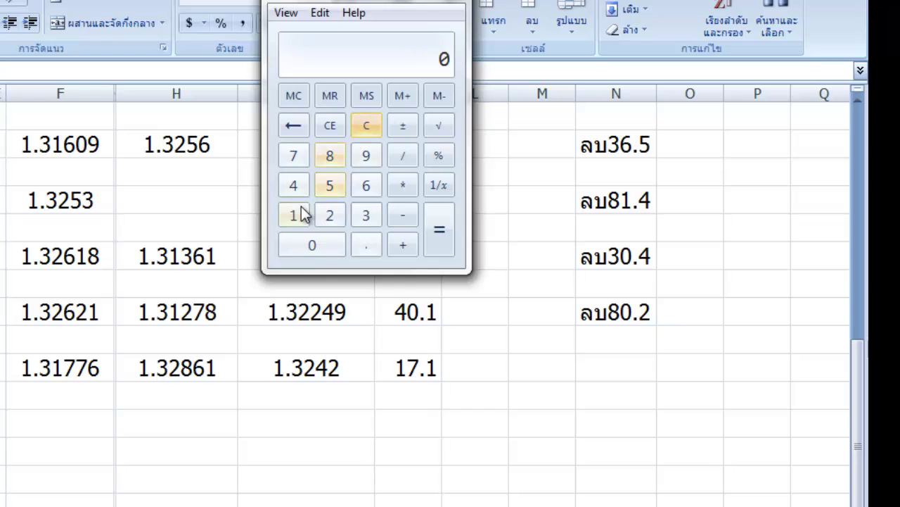
pyautogui.click(294, 216)
pyautogui.click(293, 156)
pyautogui.click(366, 245)
pyautogui.click(298, 220)
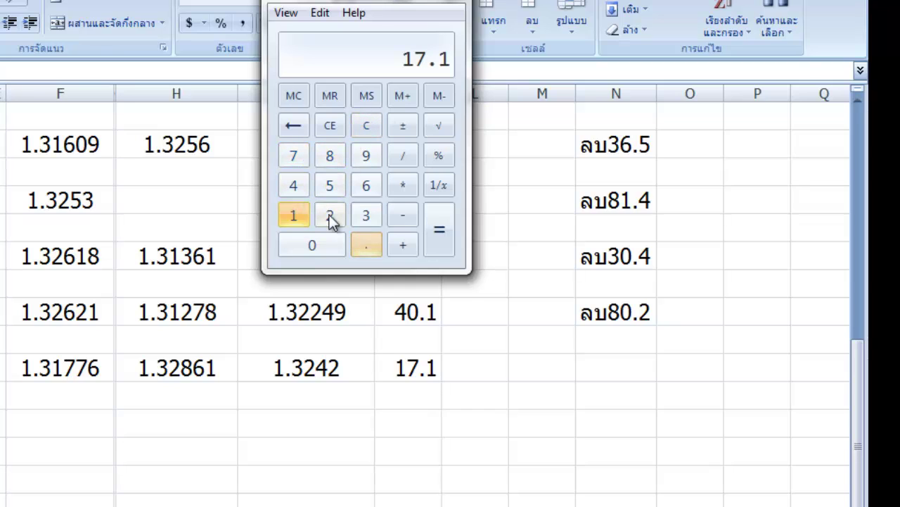
pyautogui.click(402, 186)
pyautogui.click(335, 217)
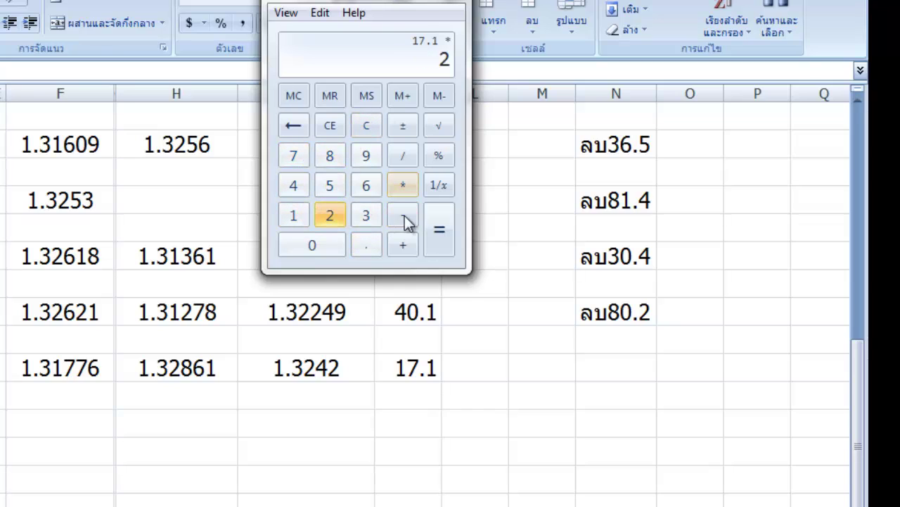
pyautogui.click(438, 226)
pyautogui.click(603, 366)
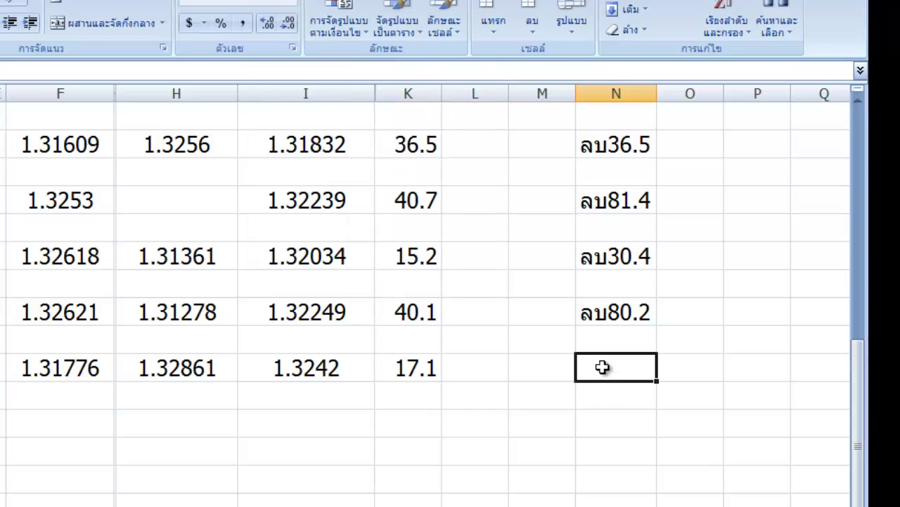
pyautogui.write('34.2')
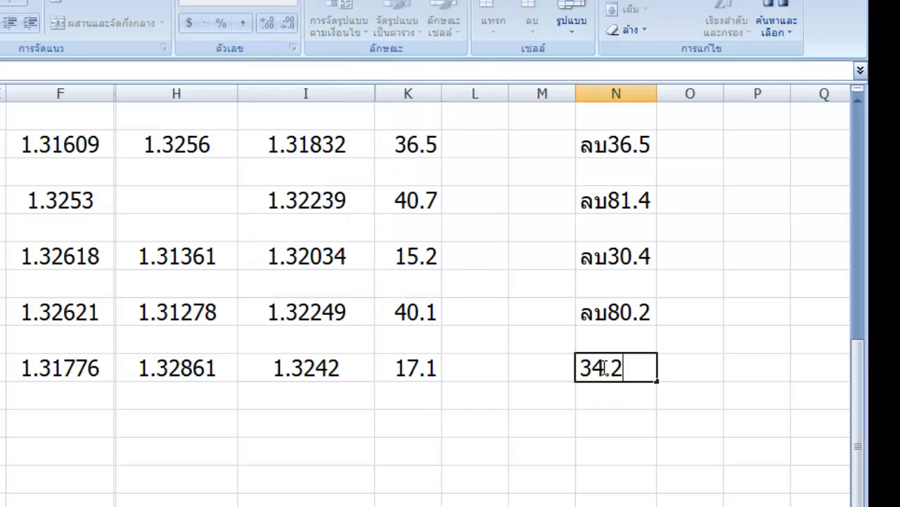
pyautogui.click(689, 360)
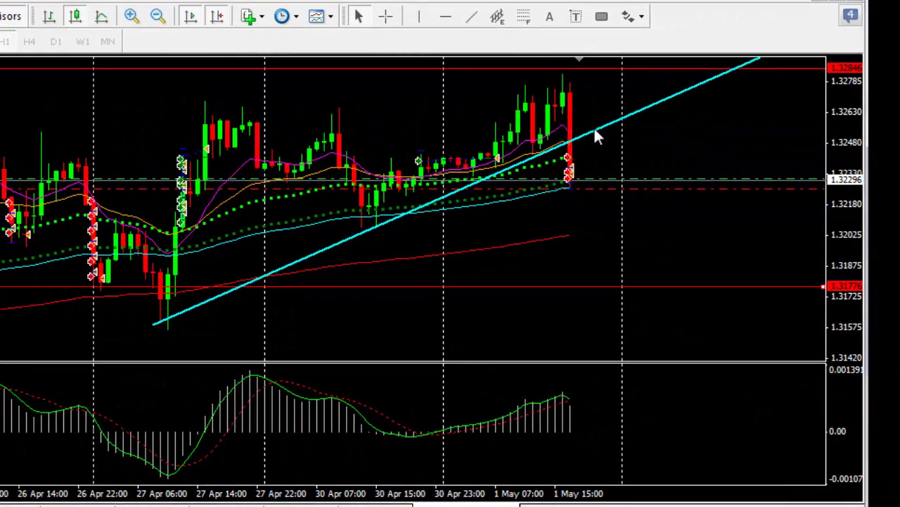
# In MetaTrader, delete the rising cyan trendline beneath the 30 April lows from the EURUSD H1 chart
pyautogui.doubleClick(594, 128)
pyautogui.rightClick(595, 128)
pyautogui.click(626, 189)
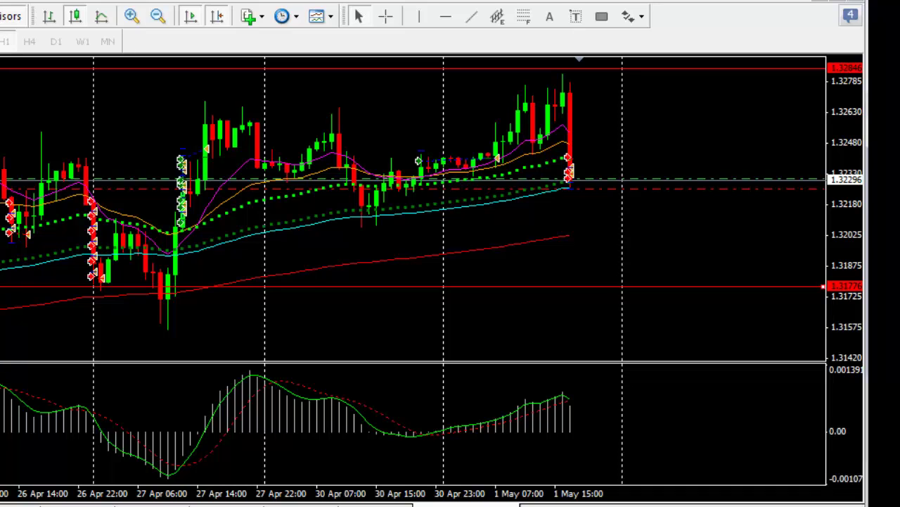
# Enlarge the Strategy Tester pane to view its settings and shrink it again
pyautogui.moveTo(256, 503); pyautogui.dragTo(267, 446)
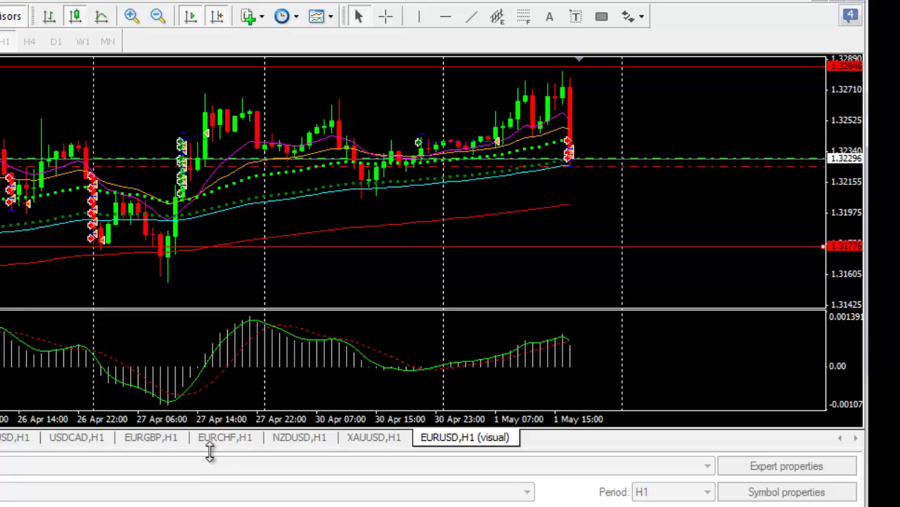
pyautogui.moveTo(211, 452); pyautogui.dragTo(209, 408)
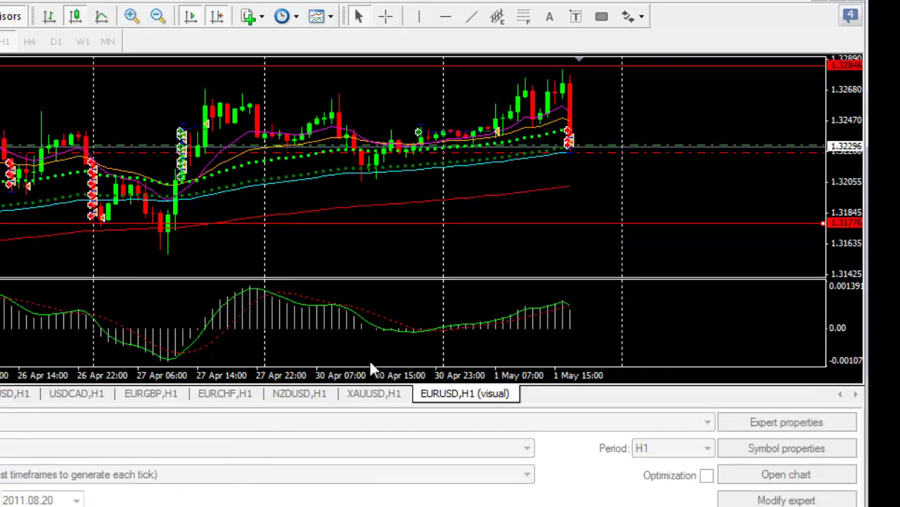
pyautogui.moveTo(337, 407); pyautogui.dragTo(338, 484)
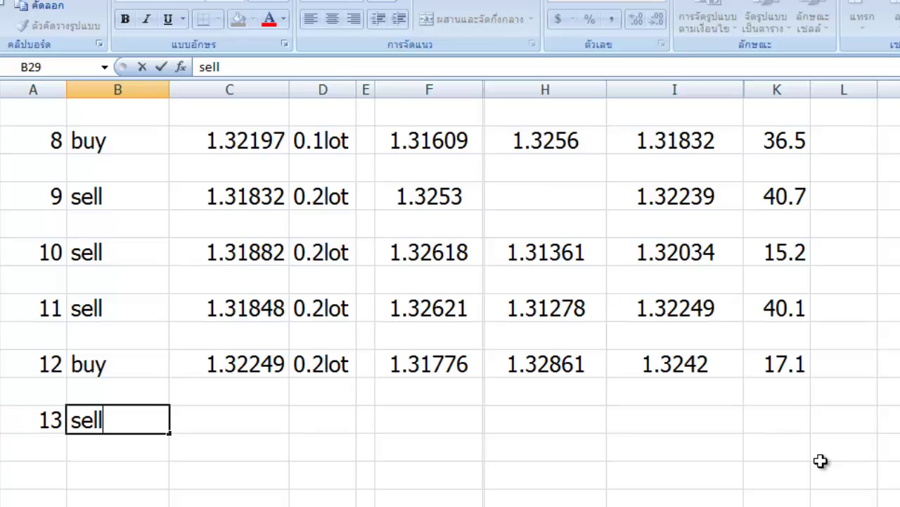
# Log trade 13 in Excel row 29 as a sell with entry price 1.32266 and size 0.2lot
pyautogui.press('Tab')
pyautogui.write('1.3')
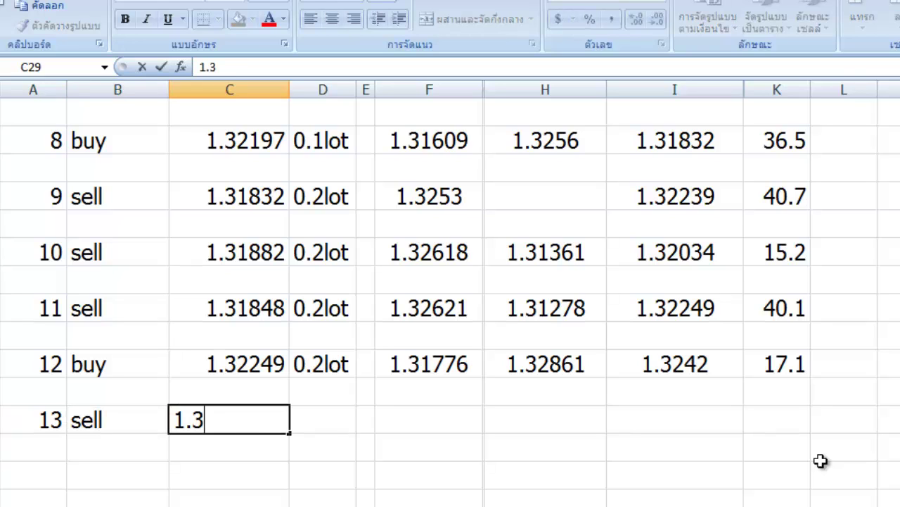
pyautogui.write('2266')
pyautogui.press('Tab')
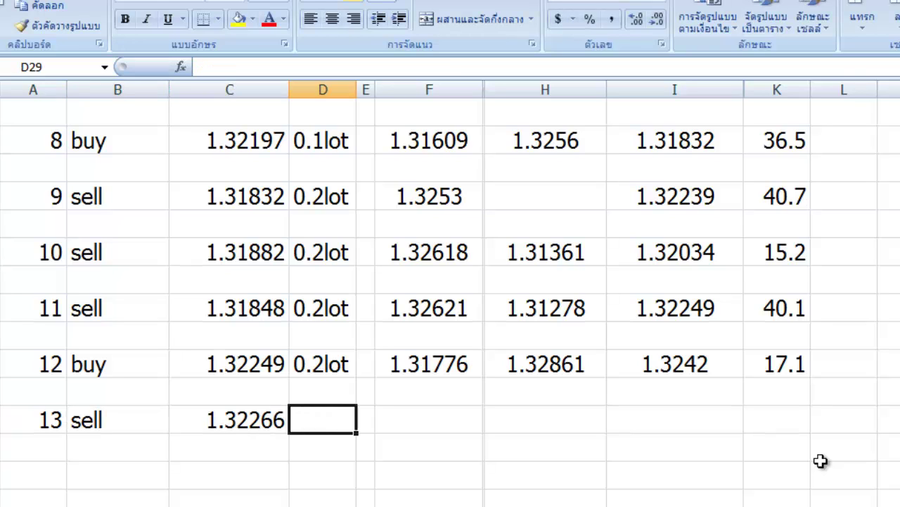
pyautogui.write('0.2lot')
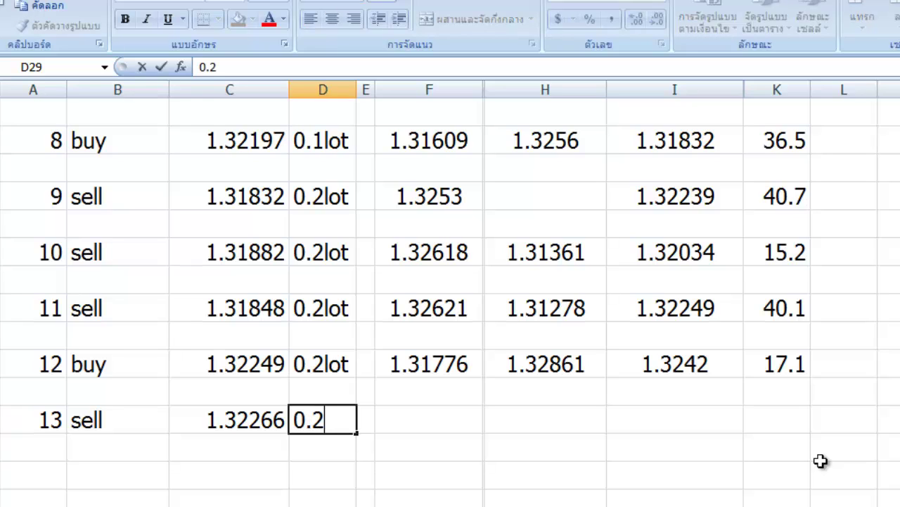
pyautogui.press('Tab')
# Enter 1.32846 in cell F29 as trade 13's stop loss and move to cell H29
pyautogui.press('Tab')
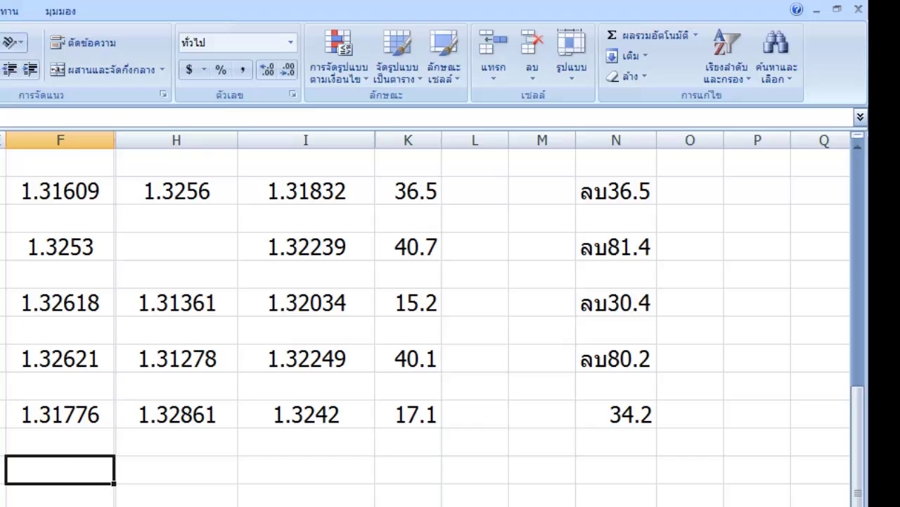
pyautogui.write('1')
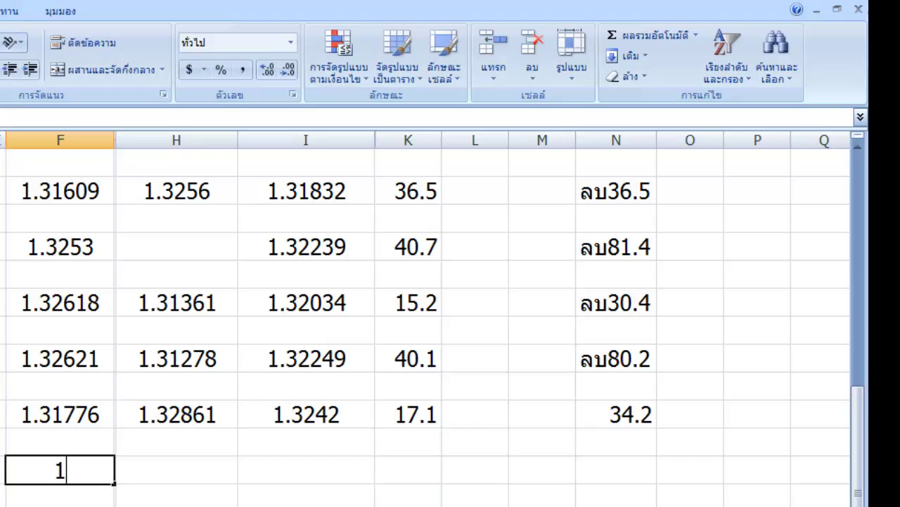
pyautogui.write('.32846')
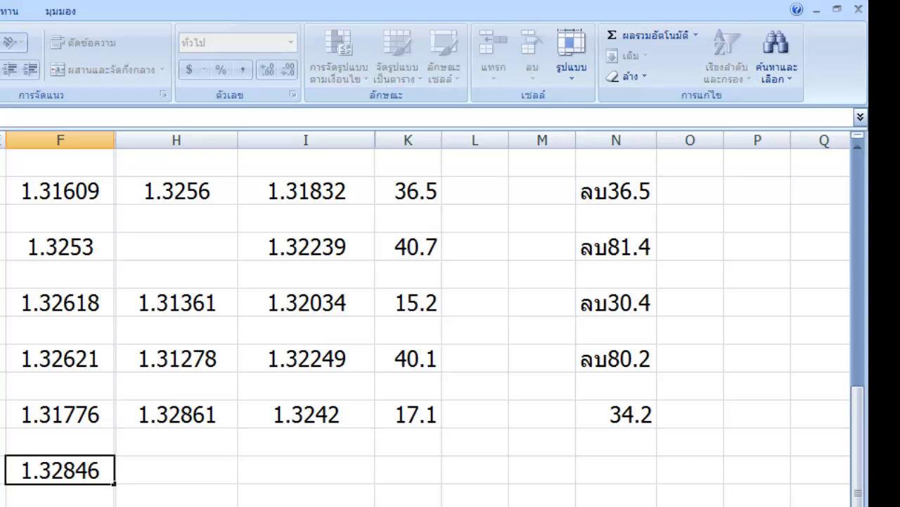
pyautogui.press('Tab')
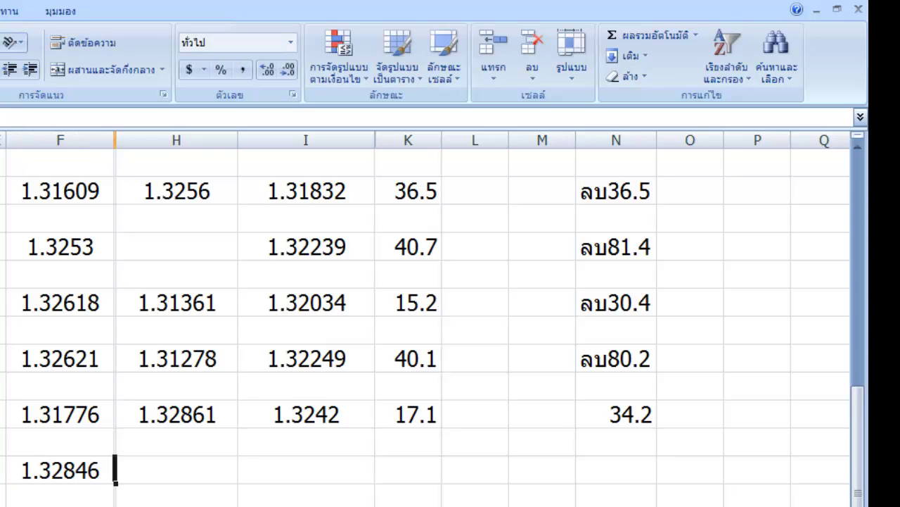
pyautogui.click(176, 469)
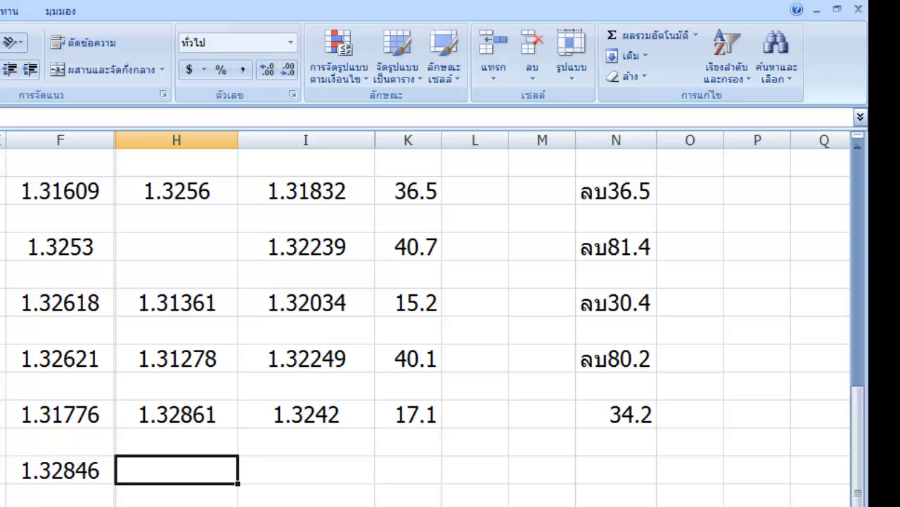
# Switch to MetaTrader and draw a Fibonacci retracement from the 30 April low at 1.32066 to the 1 May high at 1.32813
pyautogui.hotkey('alt', 'Tab')
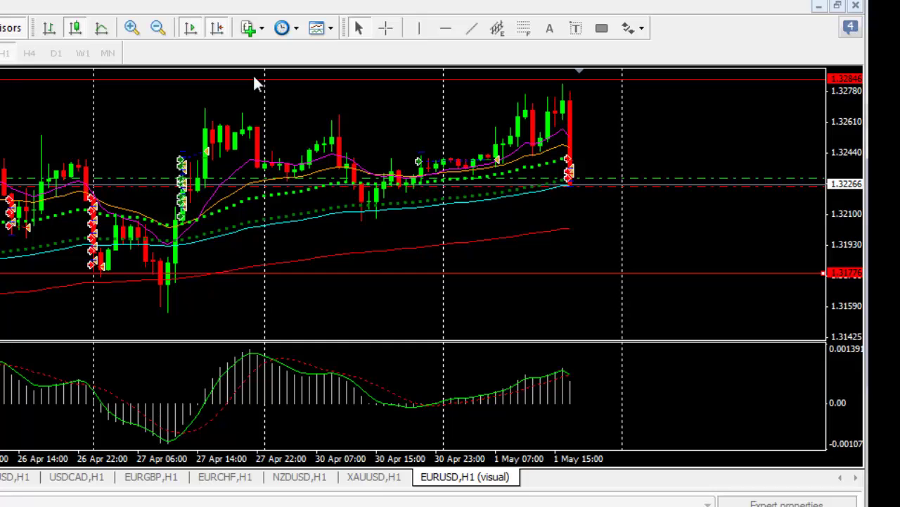
pyautogui.click(159, 29)
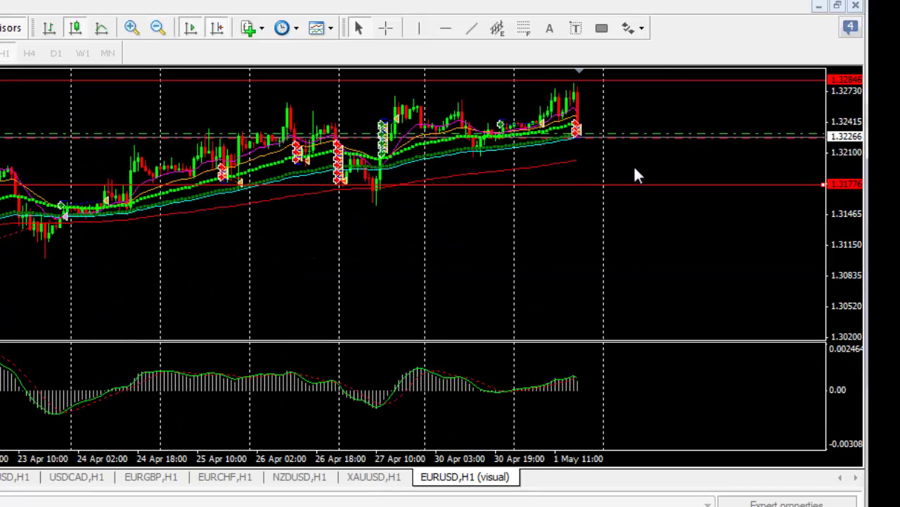
pyautogui.click(132, 29)
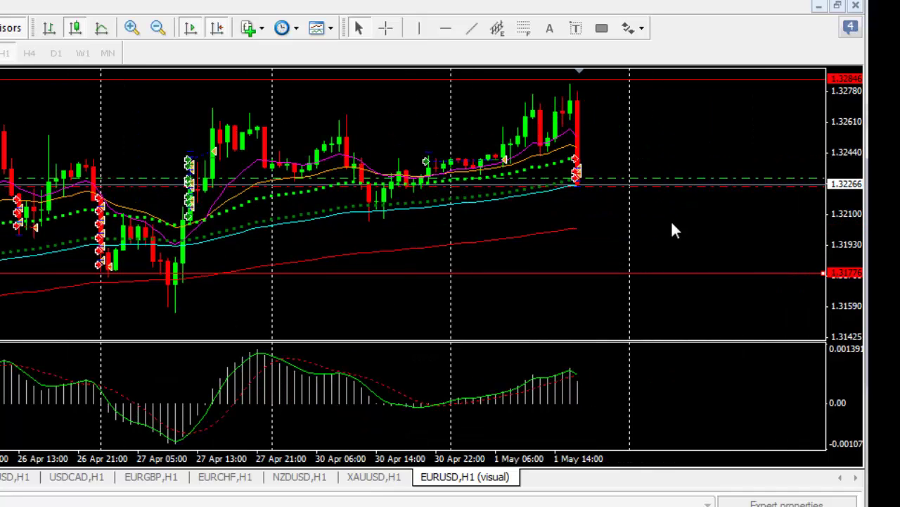
pyautogui.click(522, 28)
pyautogui.moveTo(370, 218); pyautogui.dragTo(622, 85)
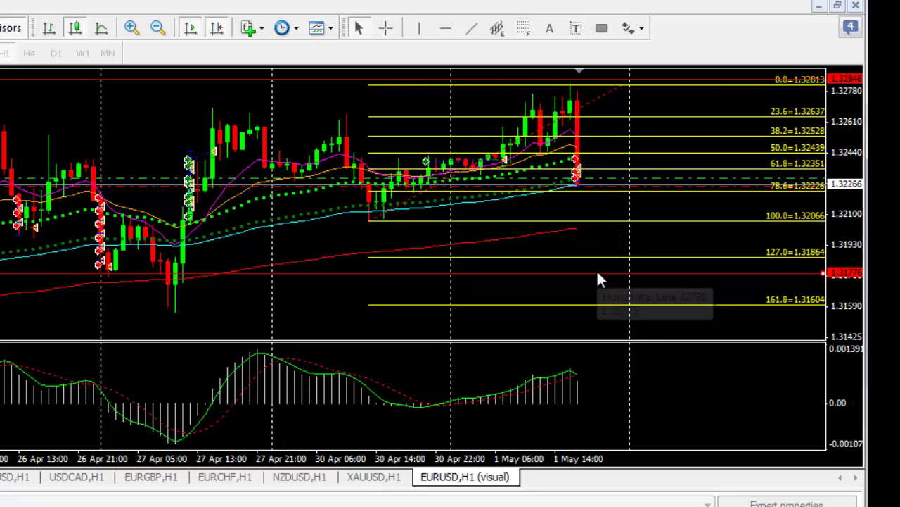
# Delete the Fibonacci retracement from the chart and, in Excel, enter 1.31776 in cell H29 as trade 13's take profit
pyautogui.rightClick(594, 101)
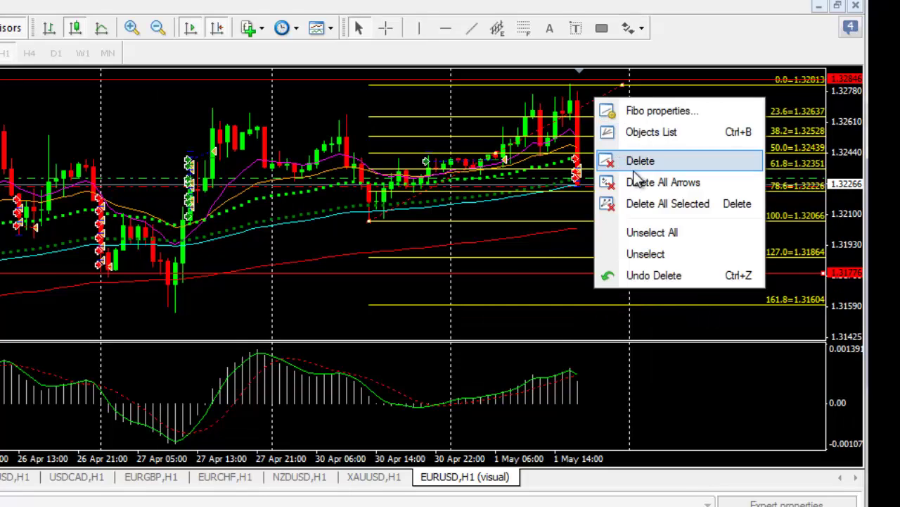
pyautogui.click(637, 159)
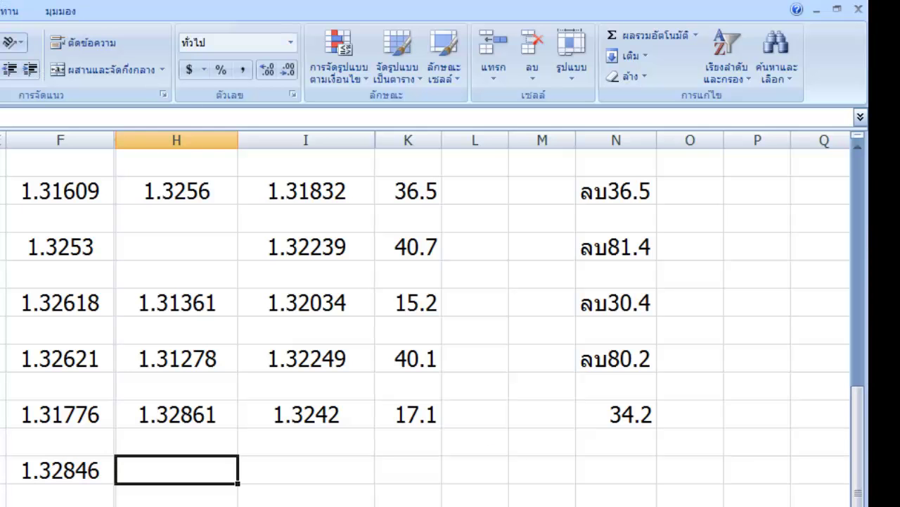
pyautogui.write('1.31')
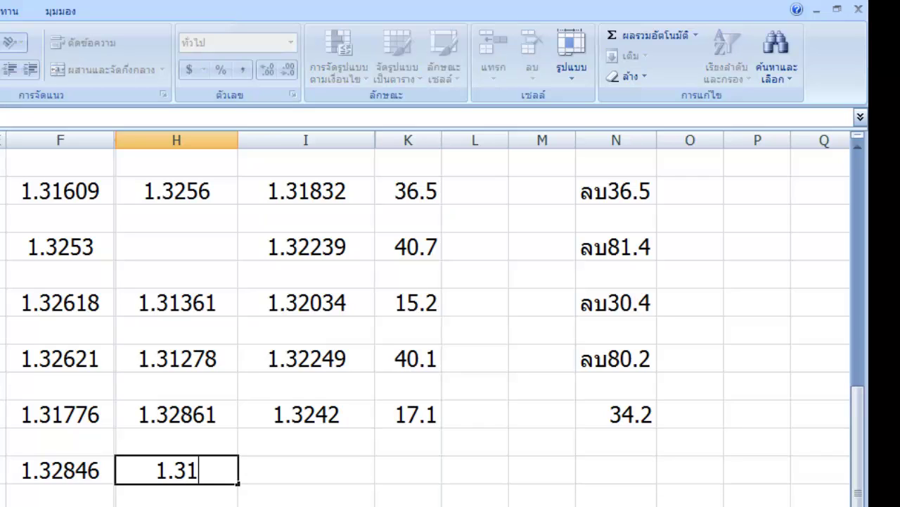
pyautogui.write('776')
pyautogui.click(305, 467)
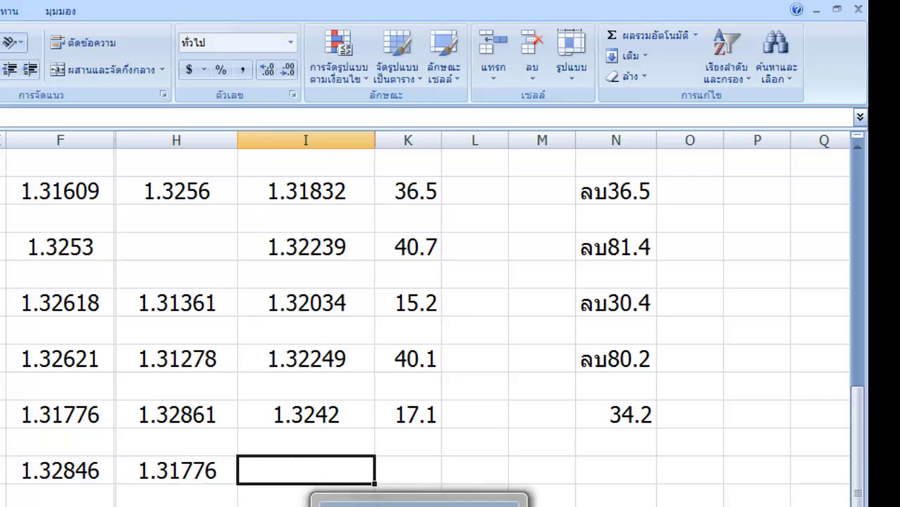
# Switch to MetaTrader, enlarge the Strategy Tester pane to view its settings, and shrink it below the chart tabs
pyautogui.click(405, 500)
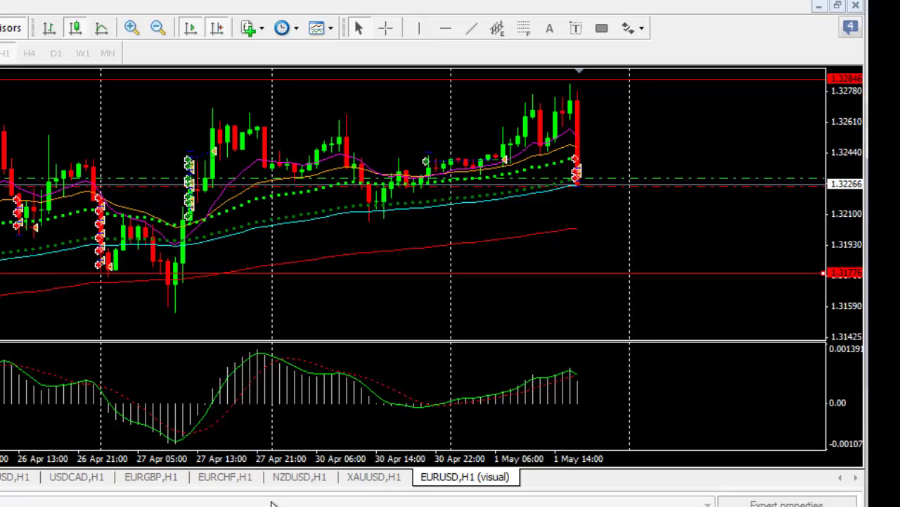
pyautogui.moveTo(269, 491); pyautogui.dragTo(281, 424)
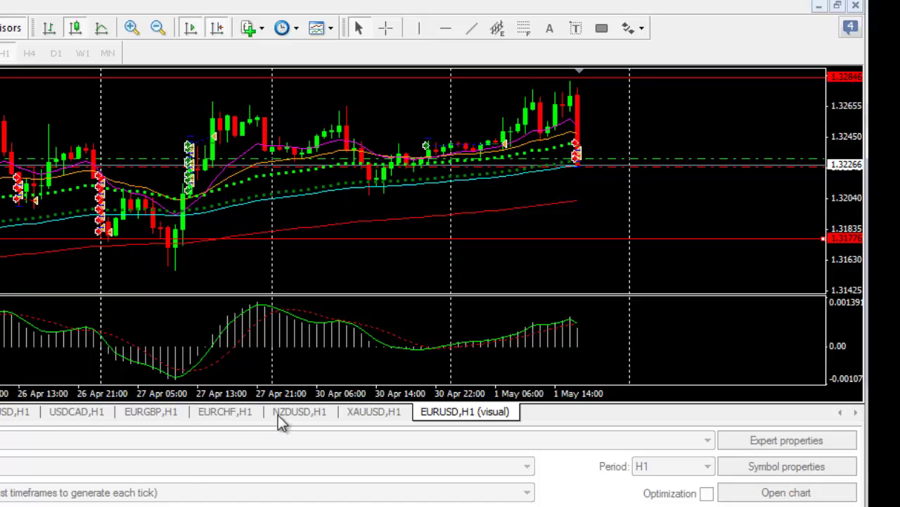
pyautogui.moveTo(273, 424); pyautogui.dragTo(271, 488)
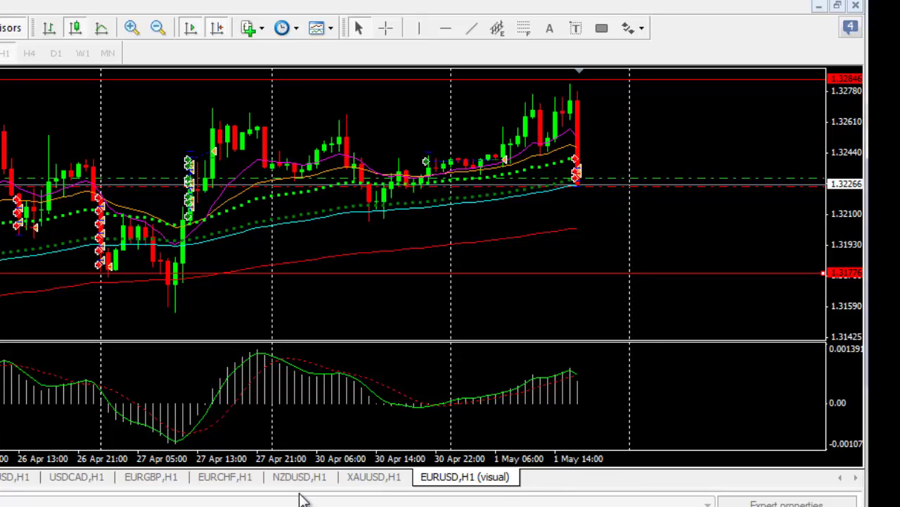
pyautogui.moveTo(296, 490); pyautogui.dragTo(297, 501)
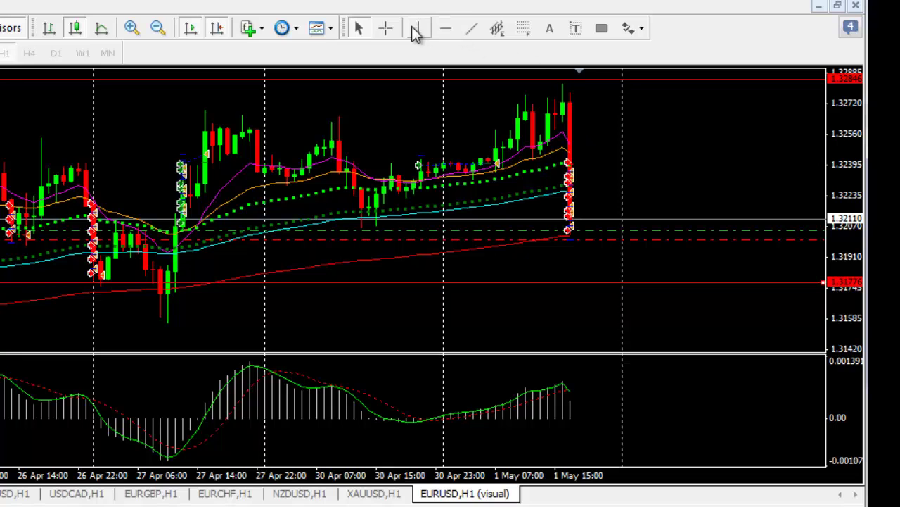
# Measure the long red 1 May candle from its top to its low with the crosshair
pyautogui.click(386, 28)
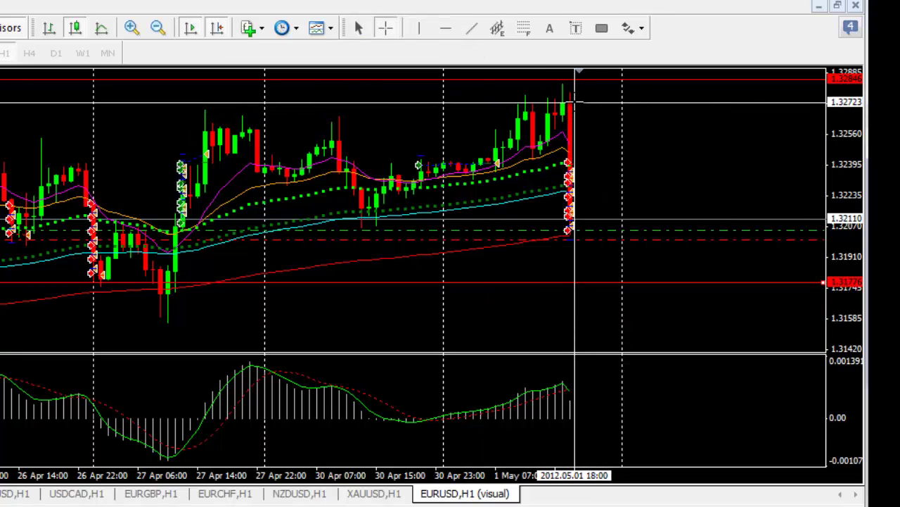
pyautogui.moveTo(571, 100); pyautogui.dragTo(575, 230)
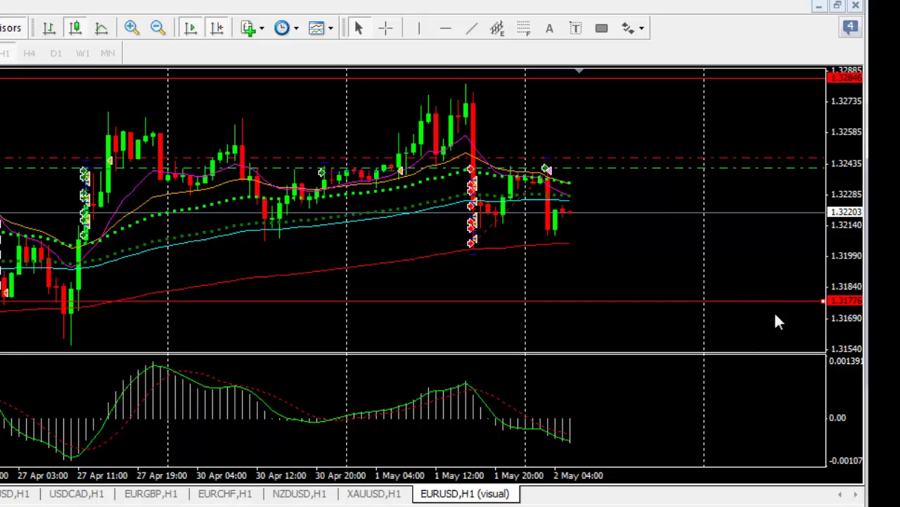
# Let the test run until price reaches the lower red line, and enter 1.31776 in Excel cell I29 as trade 13's closing price
pyautogui.moveTo(777, 308)
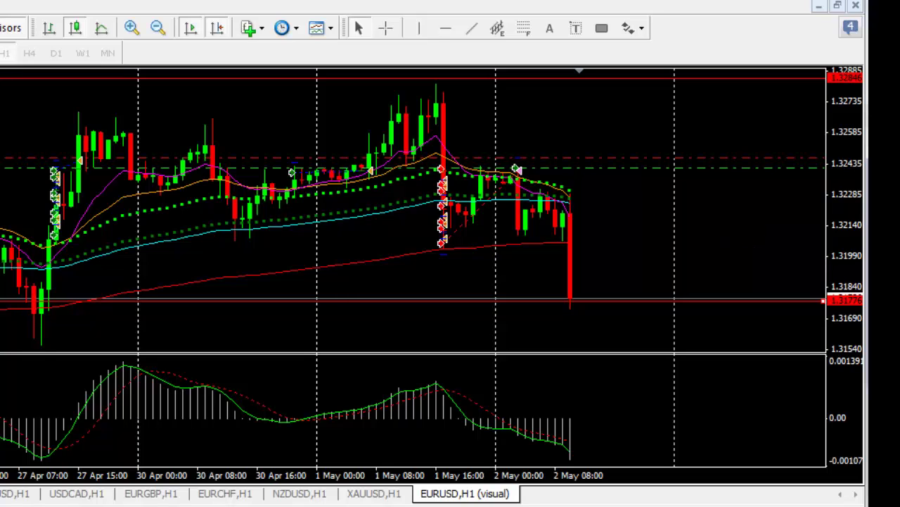
pyautogui.hotkey('alt', 'Tab')
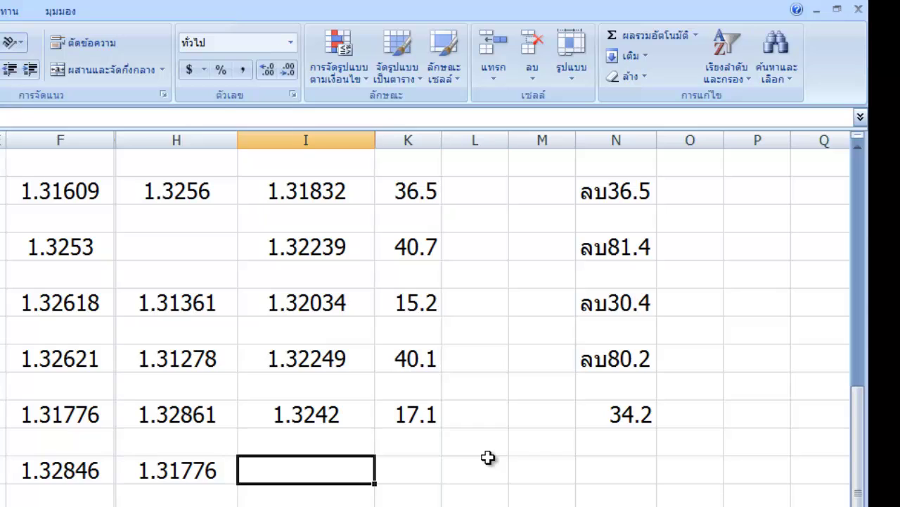
pyautogui.write('1')
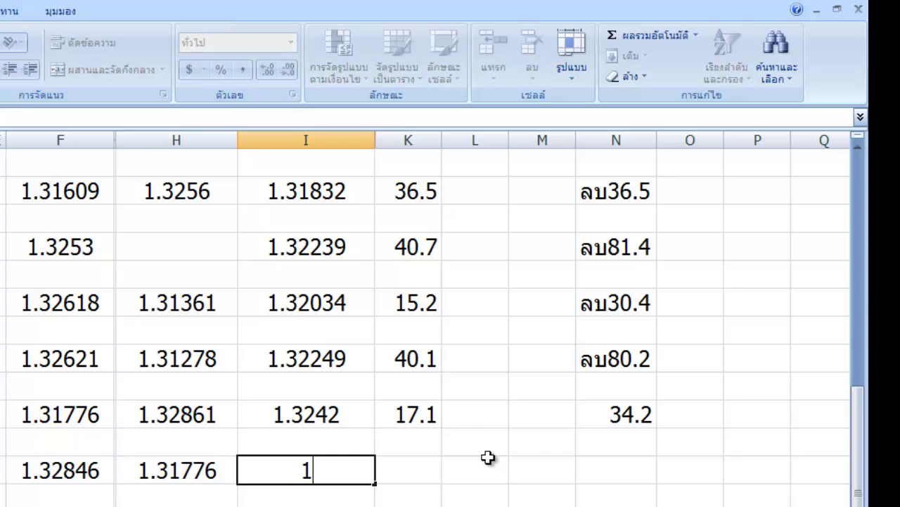
pyautogui.write('.31776')
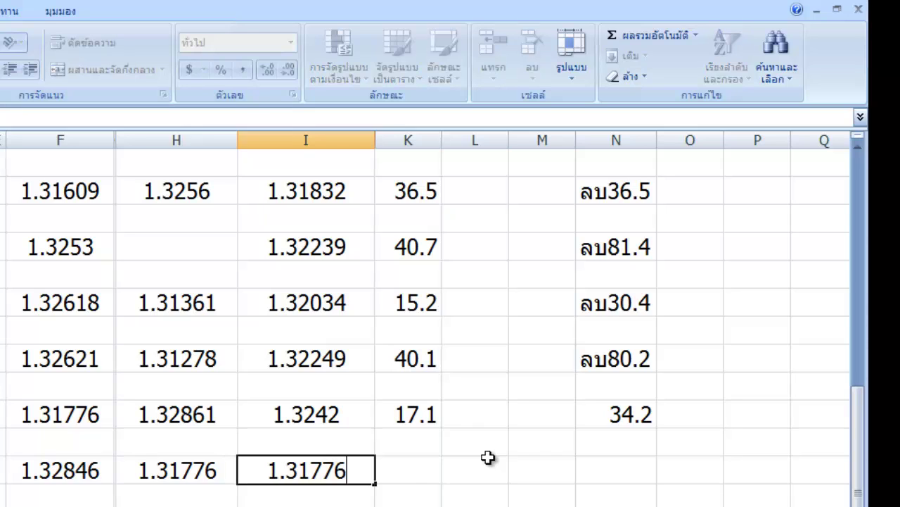
pyautogui.click(411, 467)
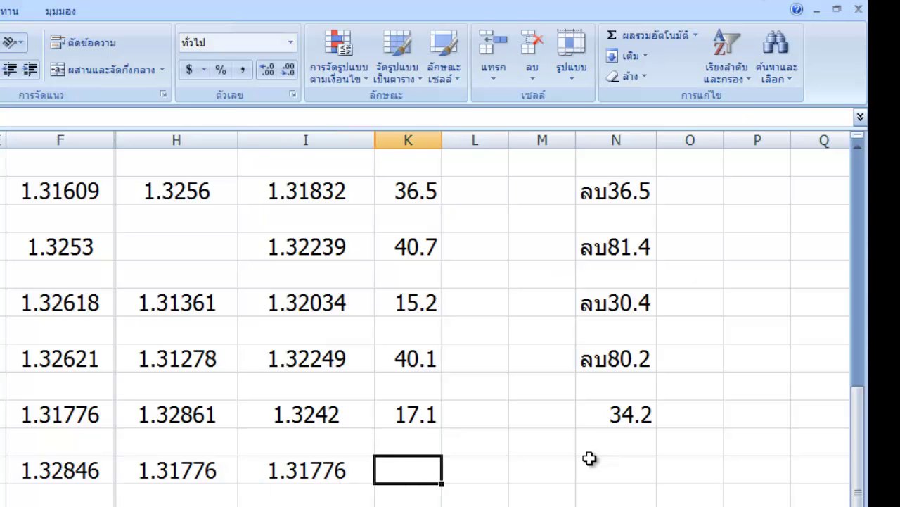
# Compute 32266 - 31776 in Calculator and enter 49 in Excel cell K29 as trade 13's pips
pyautogui.hotkey('alt', 'Tab')
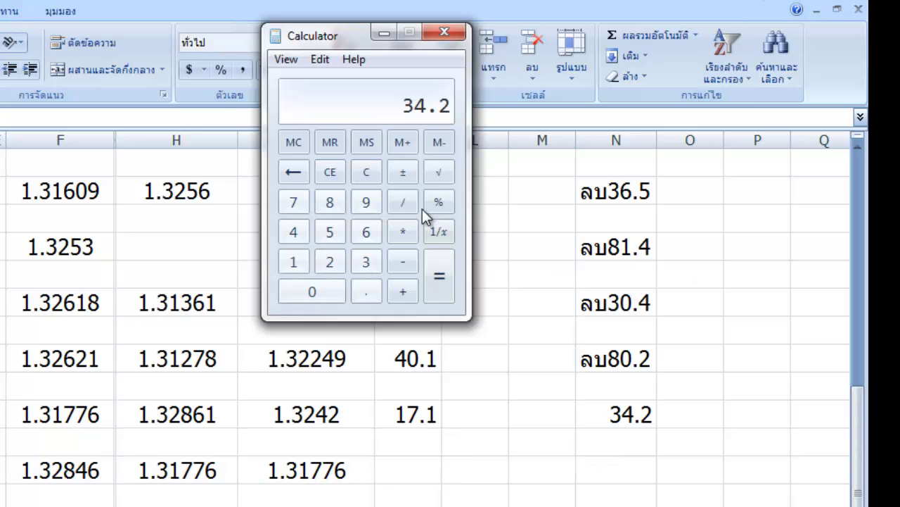
pyautogui.click(367, 172)
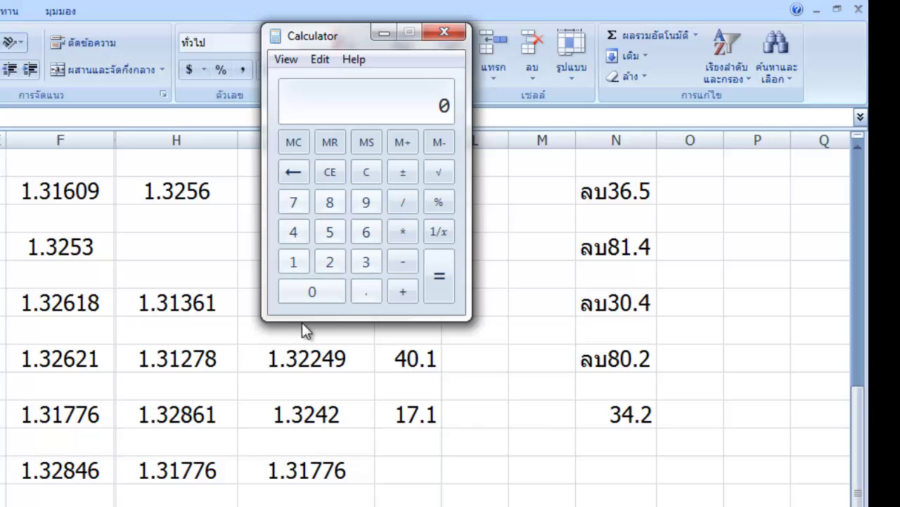
pyautogui.click(366, 262)
pyautogui.click(329, 262)
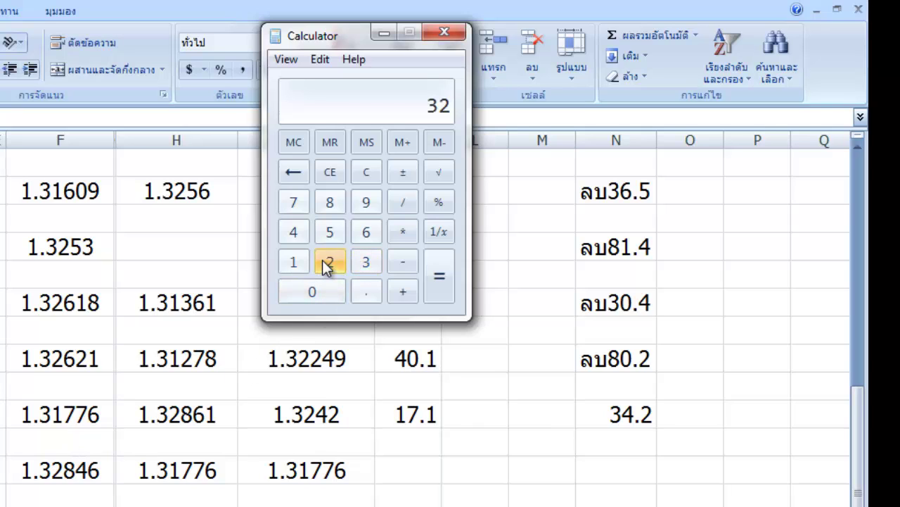
pyautogui.click(329, 263)
pyautogui.doubleClick(366, 234)
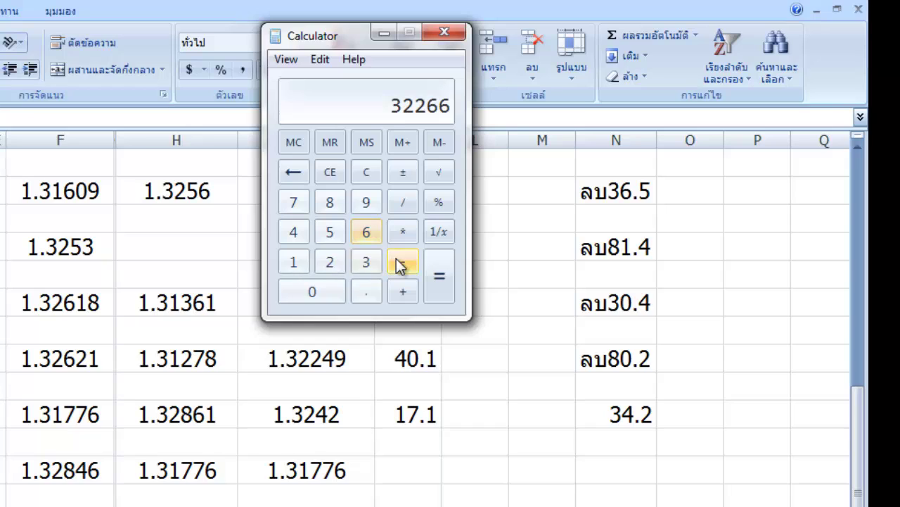
pyautogui.click(399, 262)
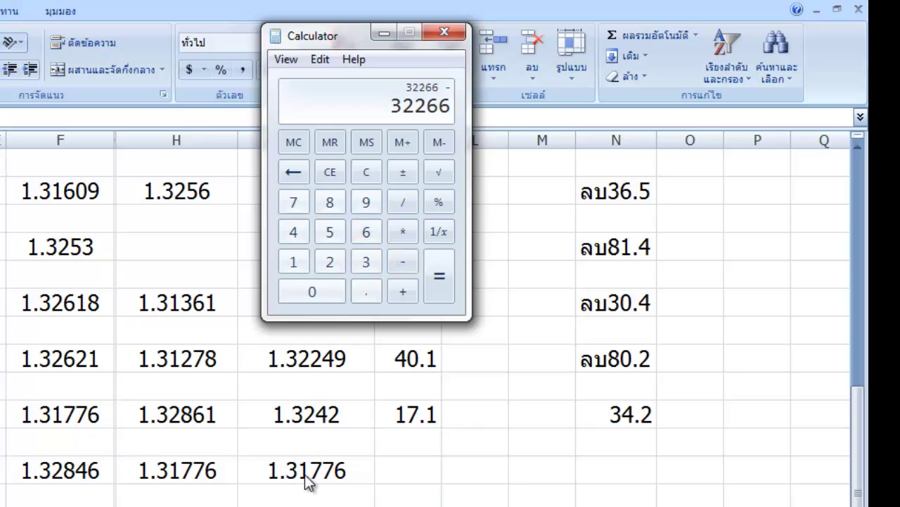
pyautogui.click(363, 266)
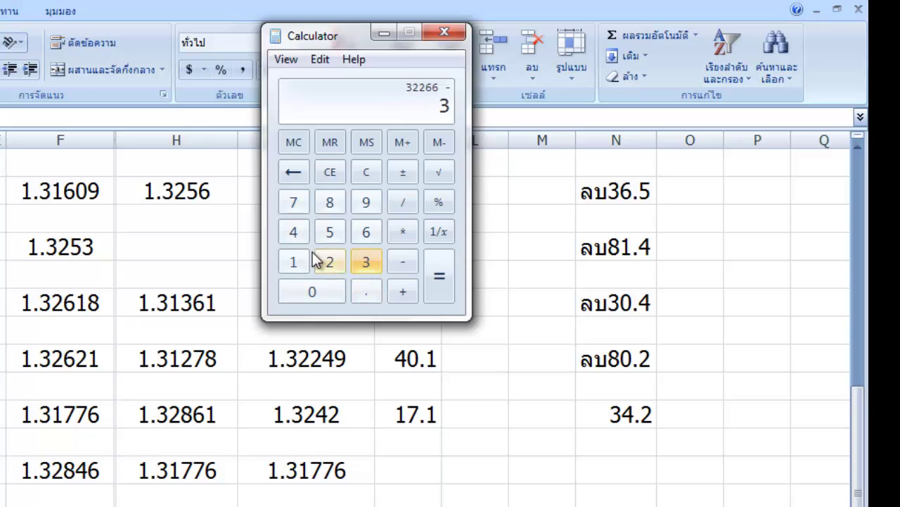
pyautogui.click(292, 261)
pyautogui.doubleClick(294, 205)
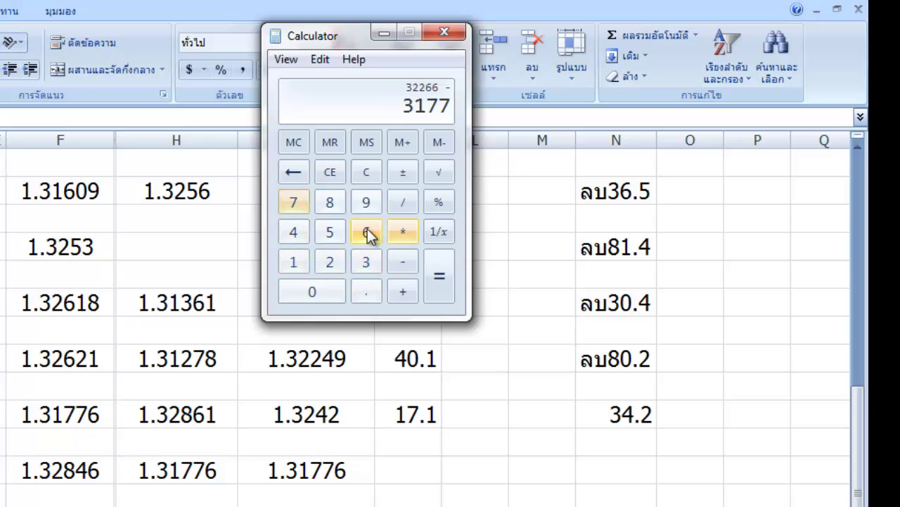
pyautogui.click(366, 230)
pyautogui.click(433, 290)
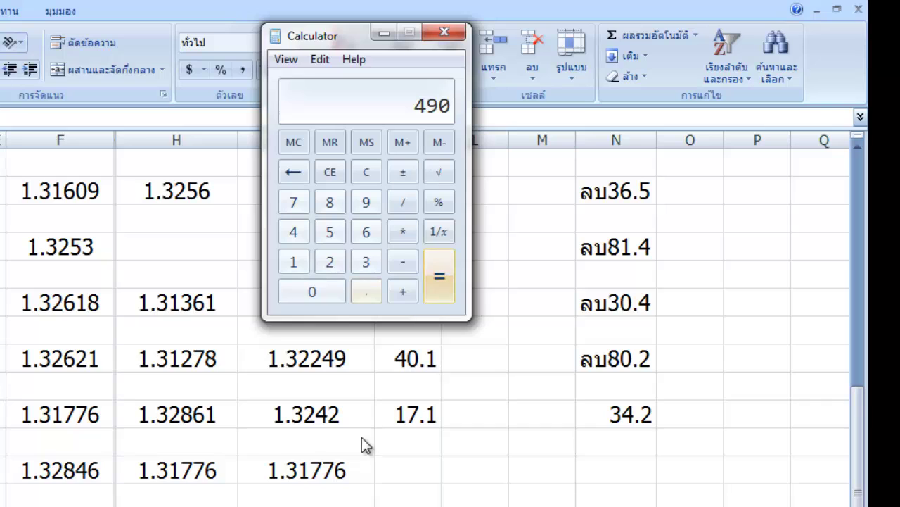
pyautogui.click(404, 470)
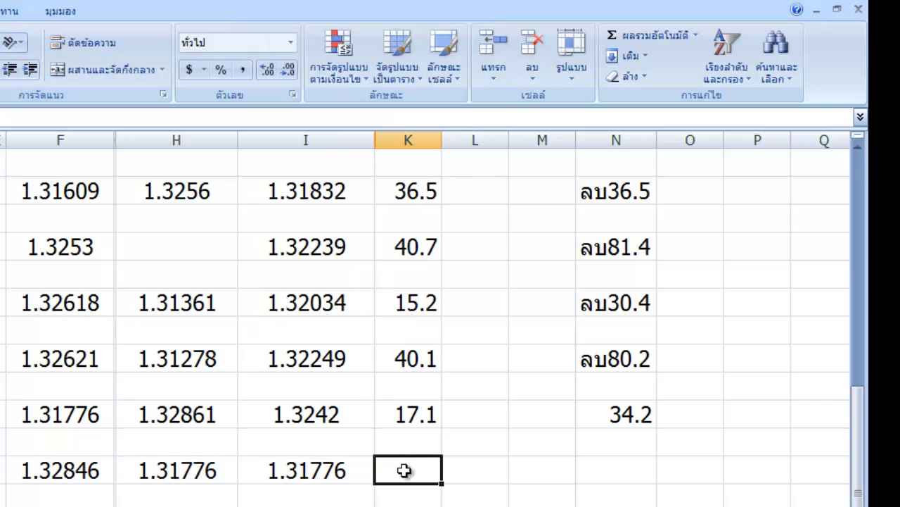
pyautogui.write('49')
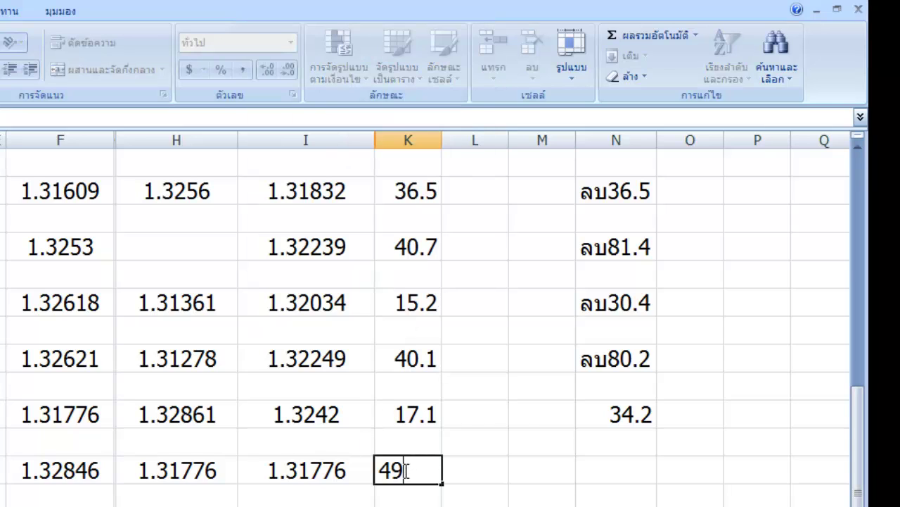
# Compute 49 * 2 in Calculator and enter 98 in Excel cell N29 as trade 13's profit
pyautogui.hotkey('alt', 'Tab')
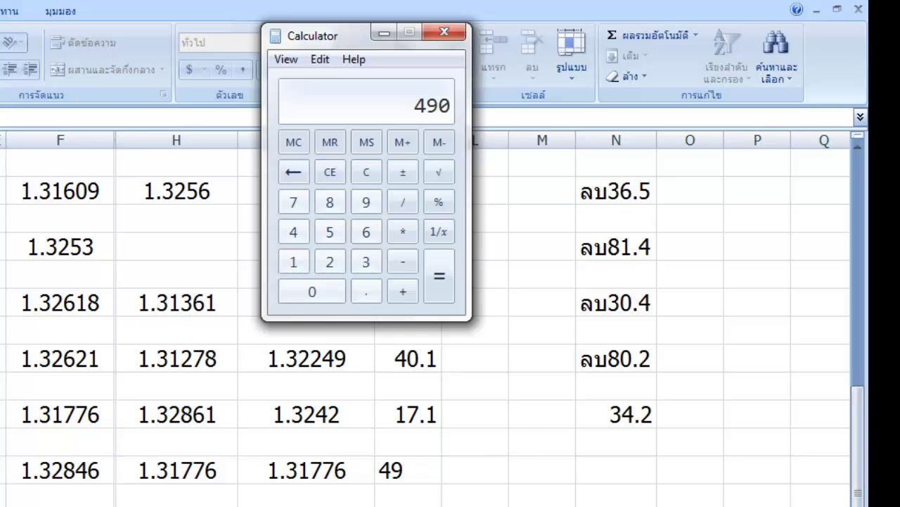
pyautogui.click(367, 171)
pyautogui.write('49')
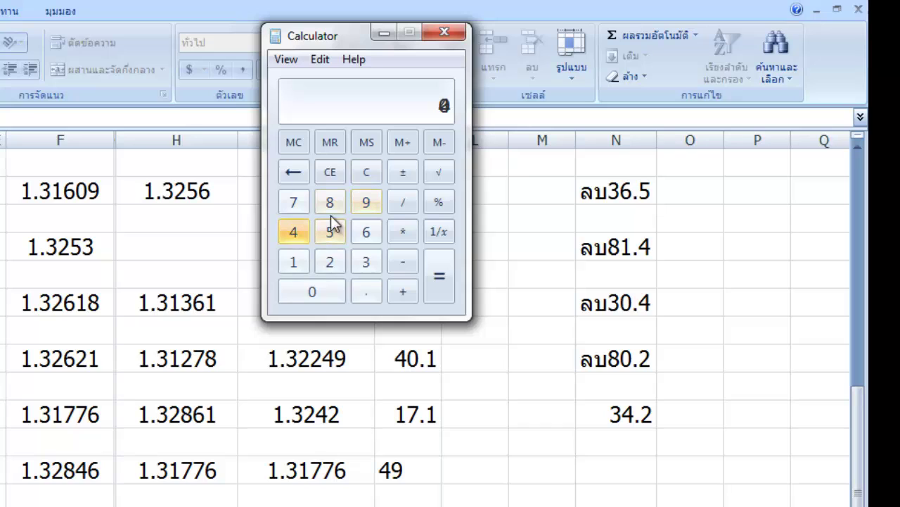
pyautogui.click(401, 232)
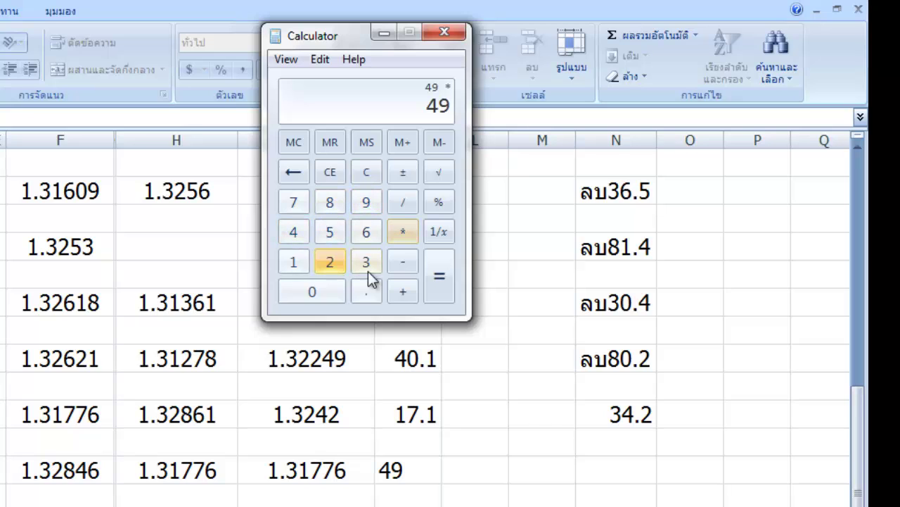
pyautogui.write('2')
pyautogui.click(431, 279)
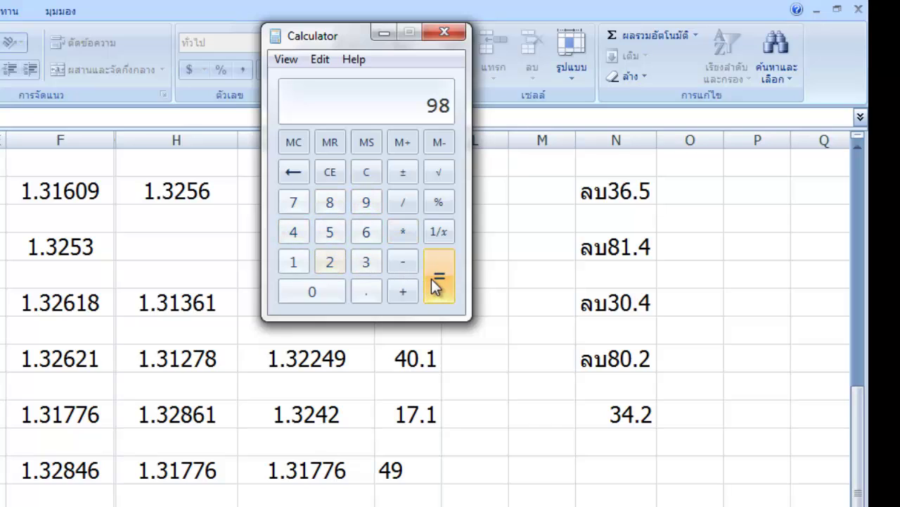
pyautogui.click(610, 468)
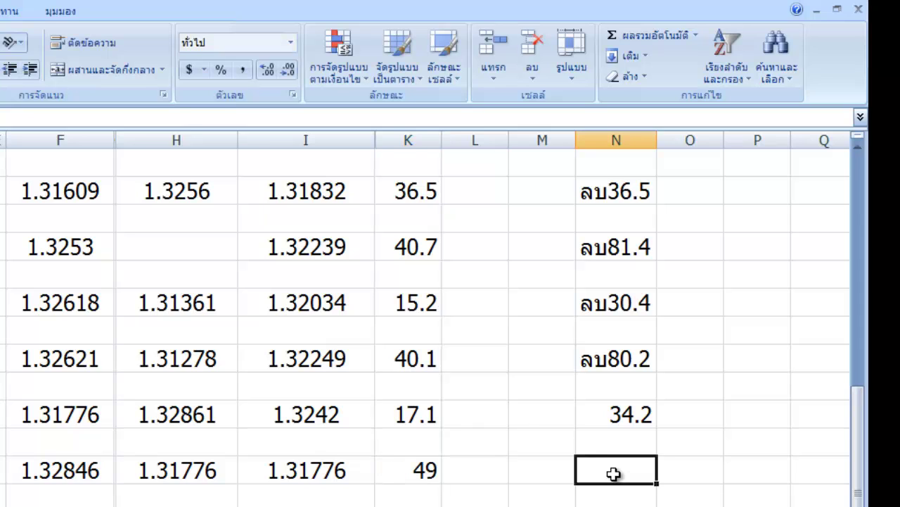
pyautogui.write('98')
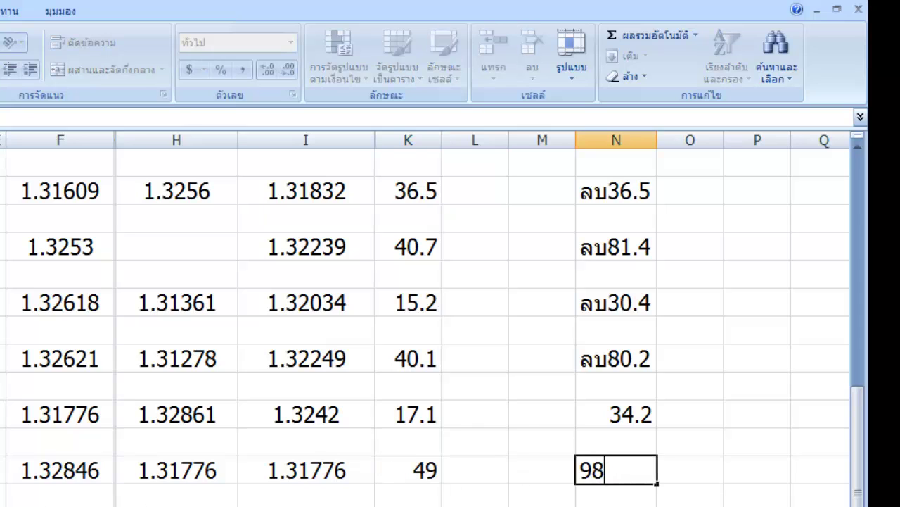
pyautogui.press('Return')
pyautogui.scroll(3, 736, 371)
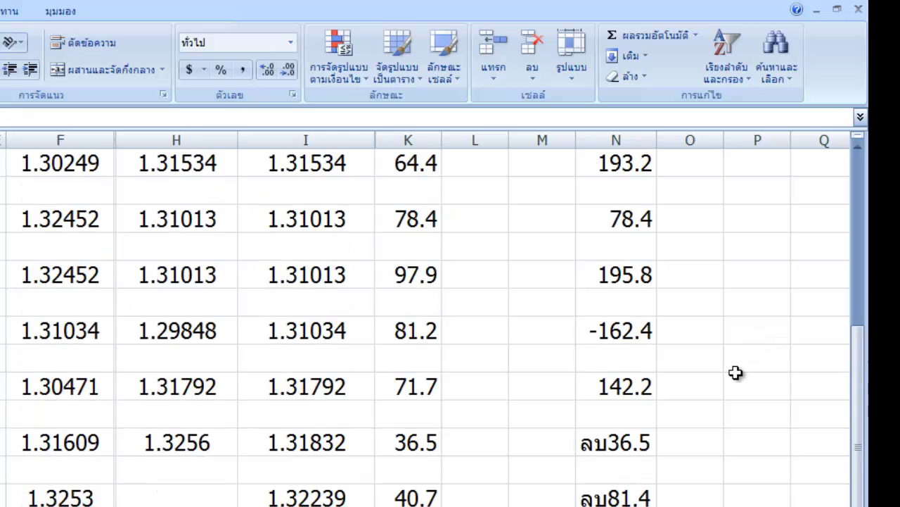
pyautogui.scroll(-5, 732, 370)
pyautogui.scroll(5, 732, 370)
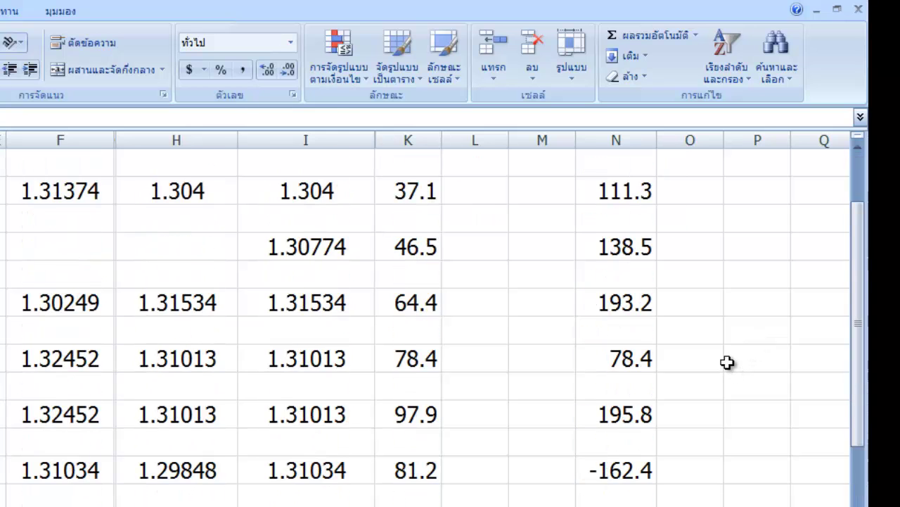
# Switch to MetaTrader and delete the red horizontal lines at 1.31776 and 1.32846 from the chart
pyautogui.hotkey('alt', 'Tab')
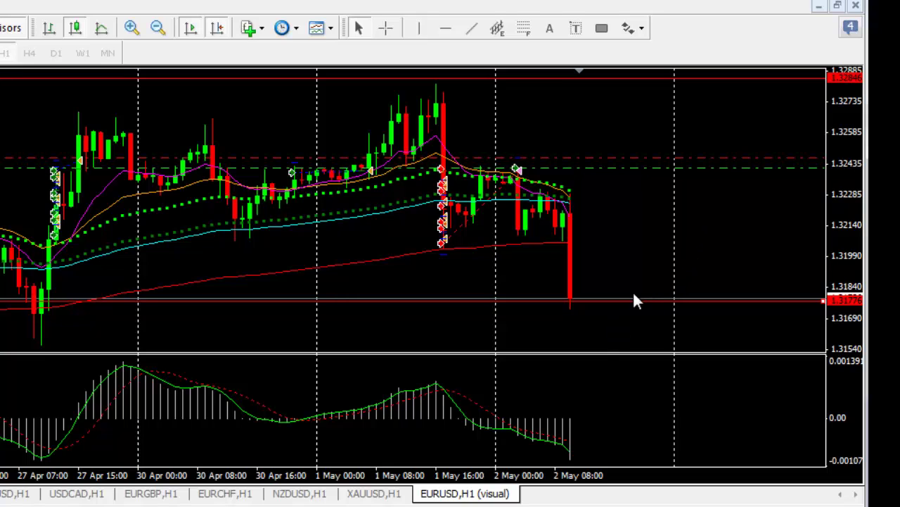
pyautogui.rightClick(736, 297)
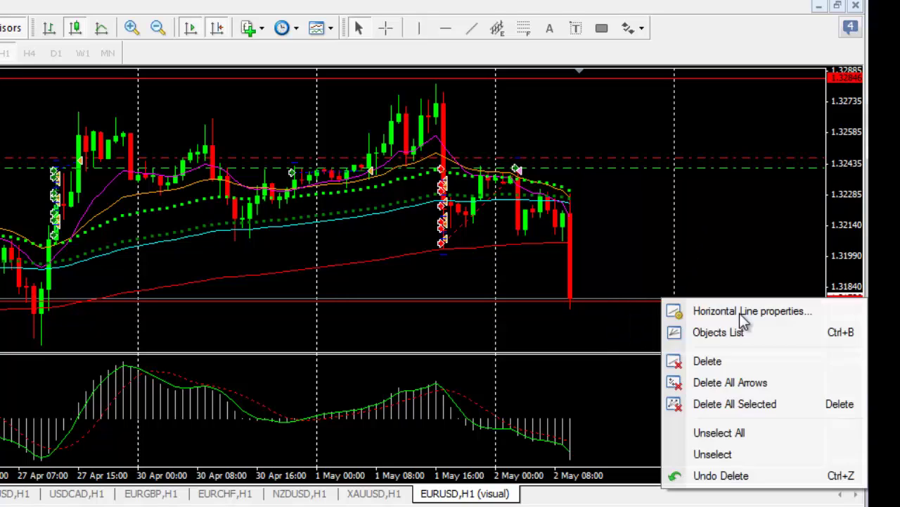
pyautogui.click(725, 357)
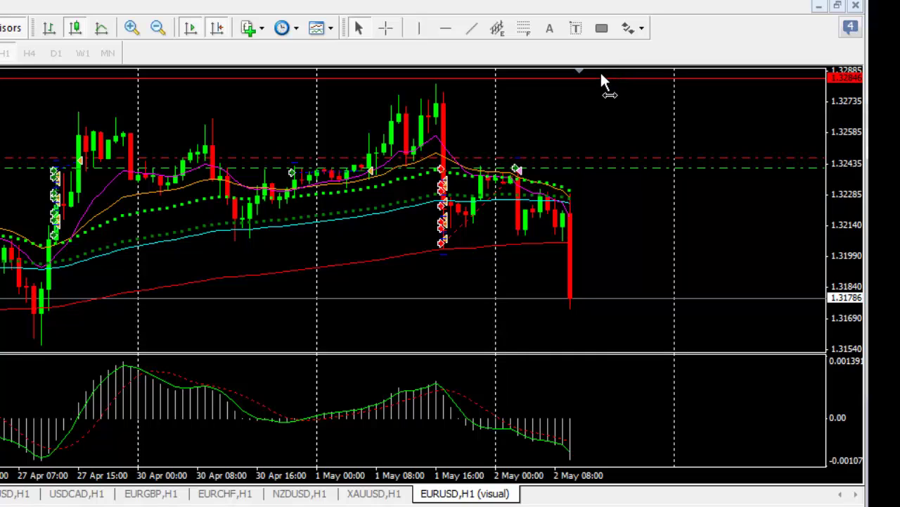
pyautogui.rightClick(600, 77)
pyautogui.click(634, 137)
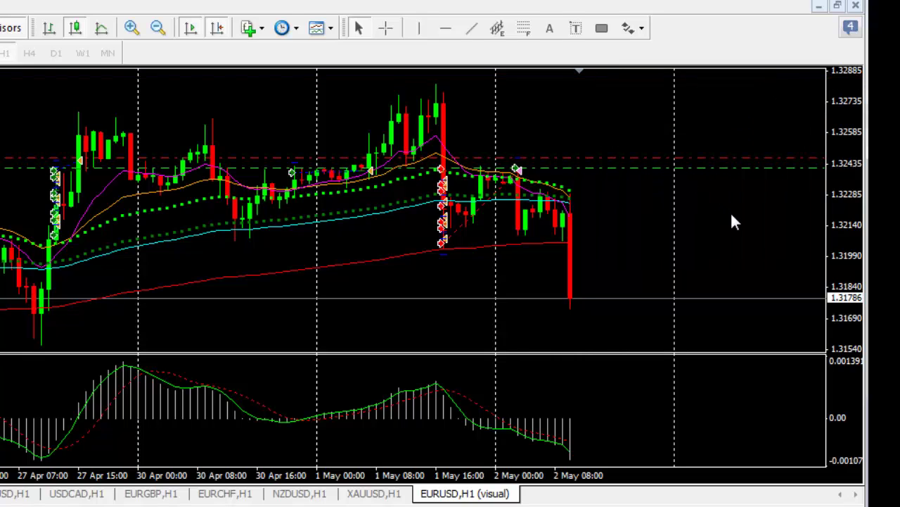